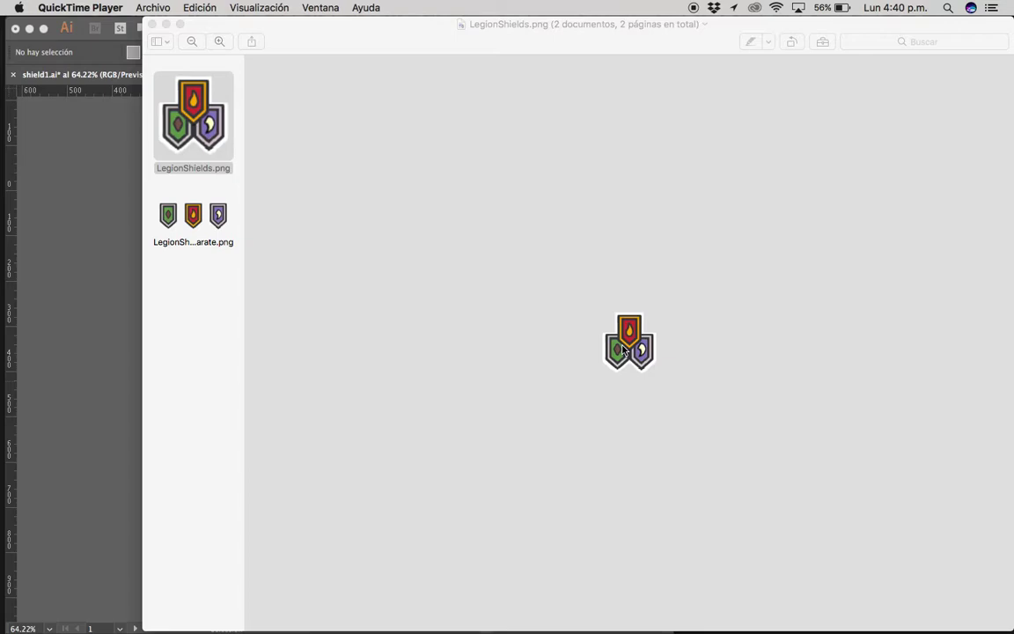
Zoom in on the combined LegionShields.png shield reference in Preview.
click(654, 340)
scroll(616, 352, up, 3)
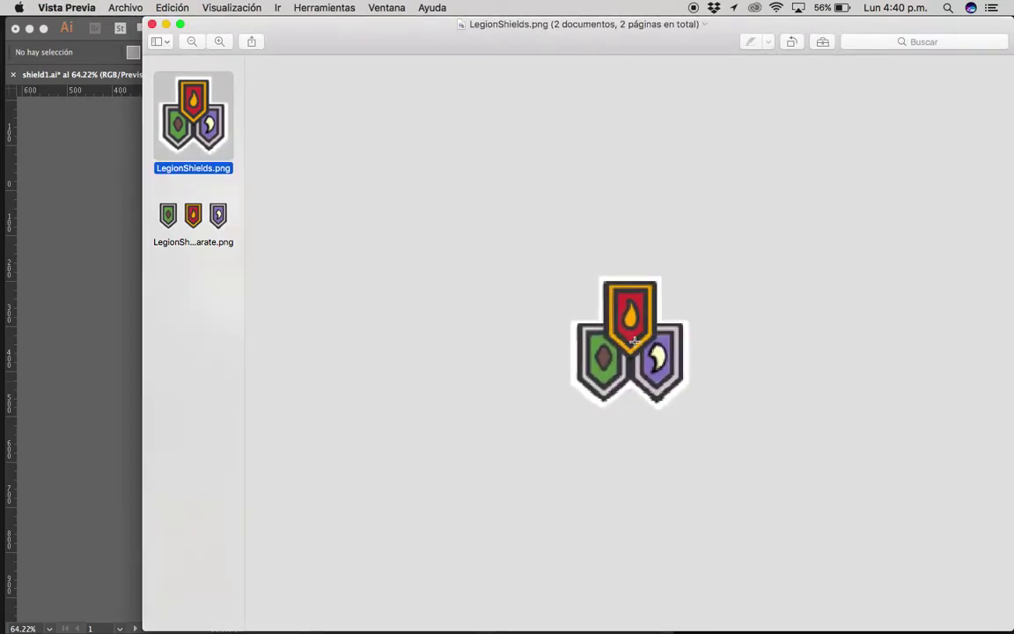
scroll(540, 370, up, 3)
scroll(540, 370, down, 3)
Inspect LegionShieldsSeparate.png up close, then go back to Illustrator.
click(196, 211)
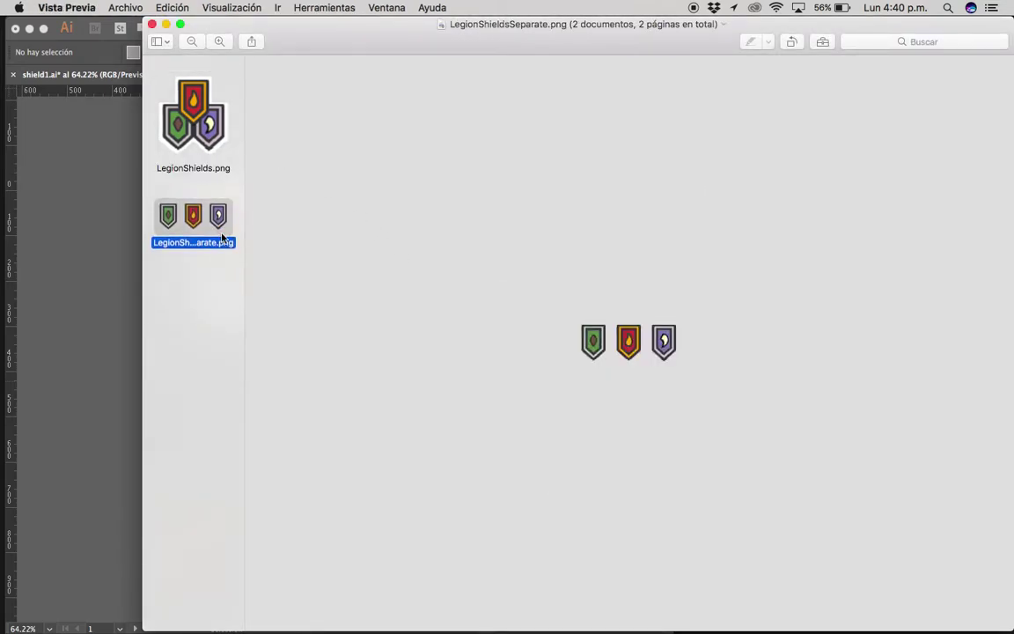
scroll(560, 319, up, 3)
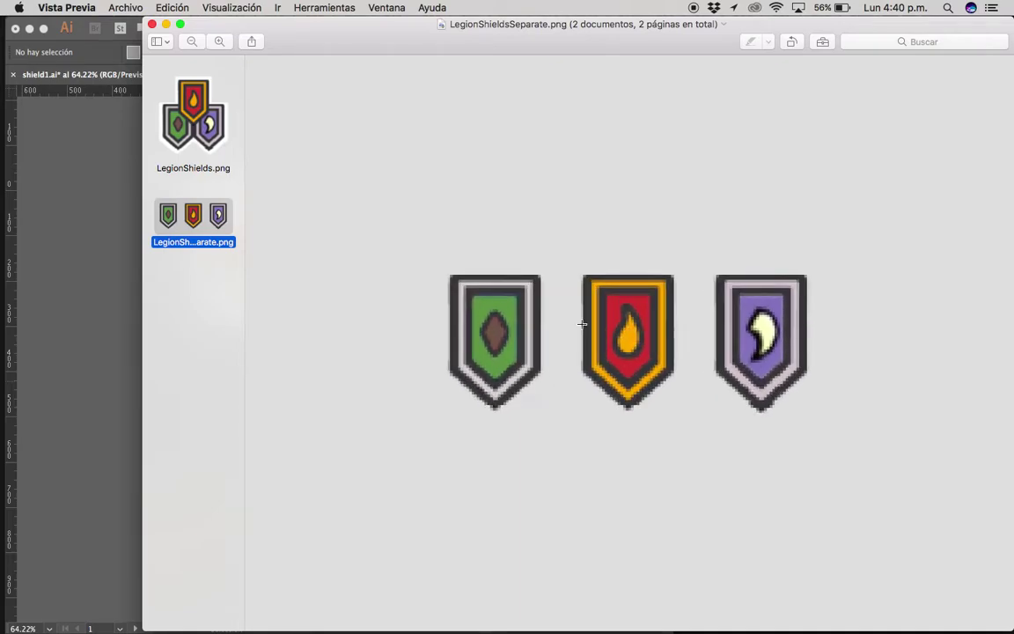
scroll(521, 356, up, 5)
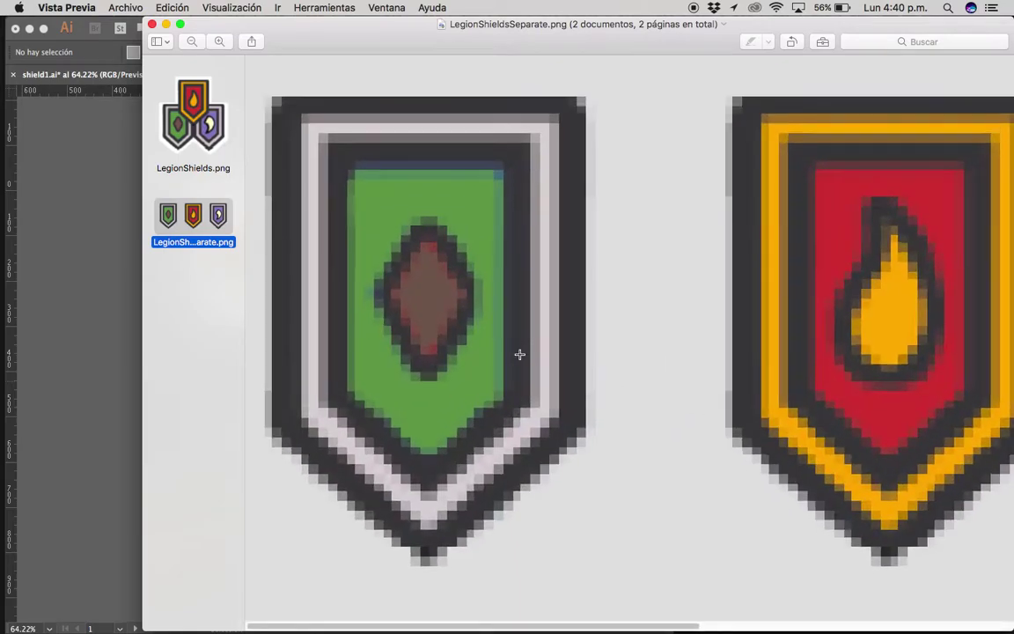
scroll(518, 353, down, 3)
scroll(520, 353, right, 2)
scroll(493, 355, down, 3)
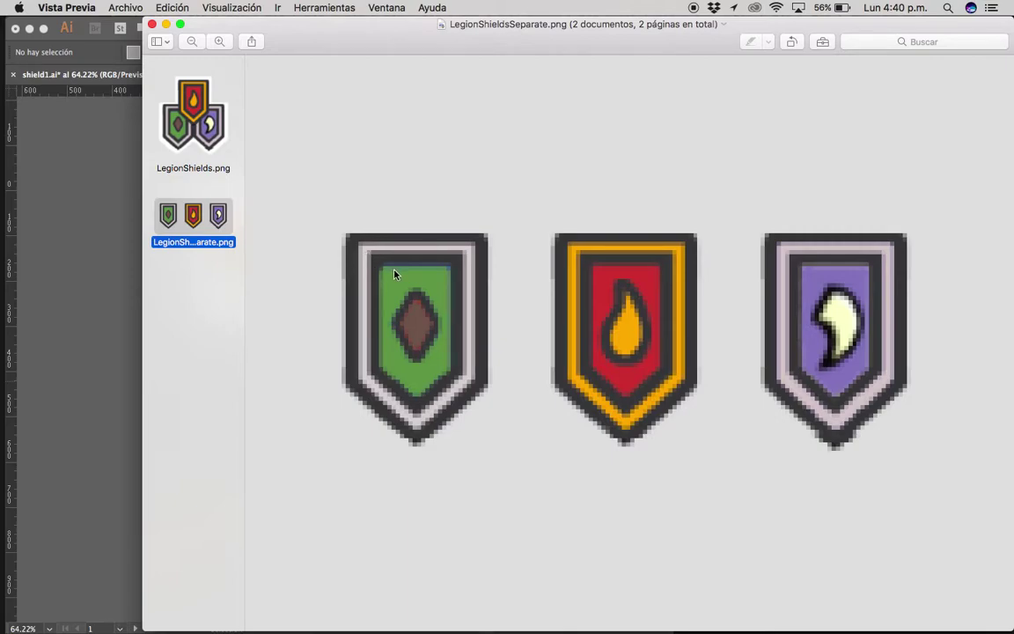
click(127, 330)
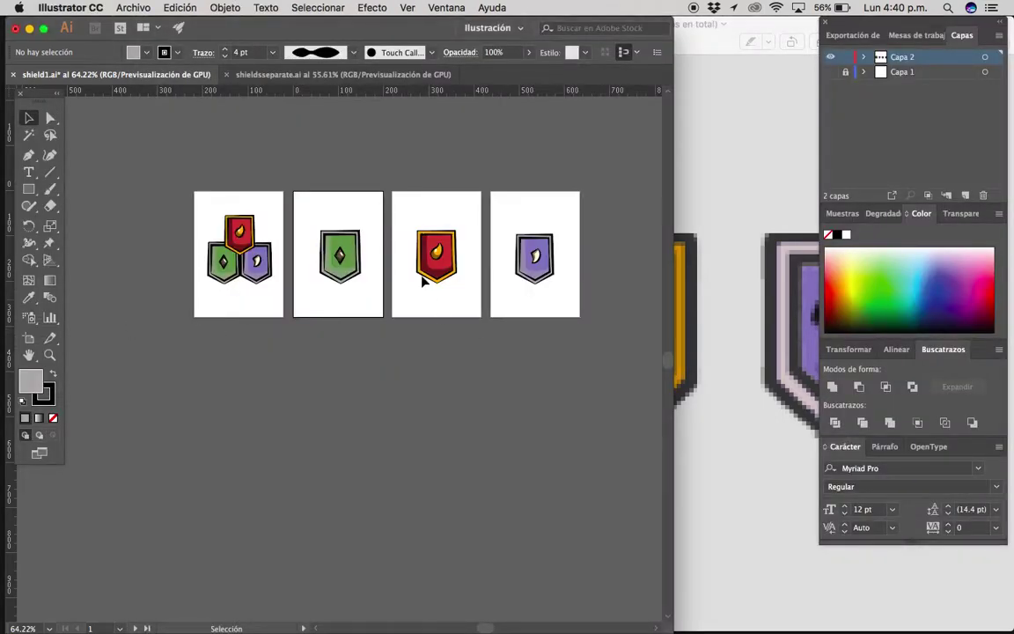
scroll(423, 280, up, 3)
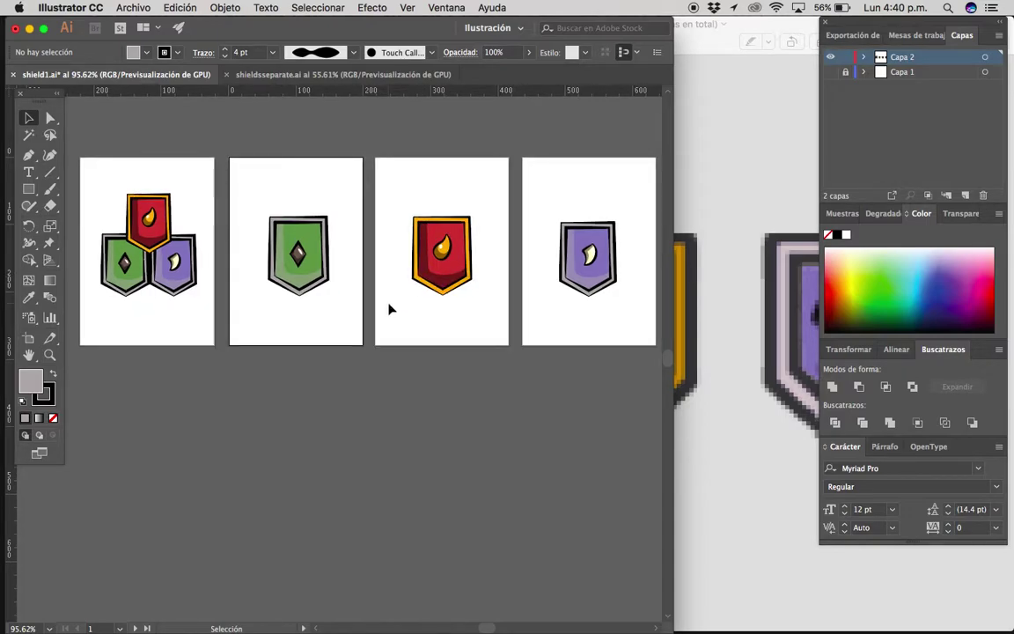
scroll(388, 308, down, 2)
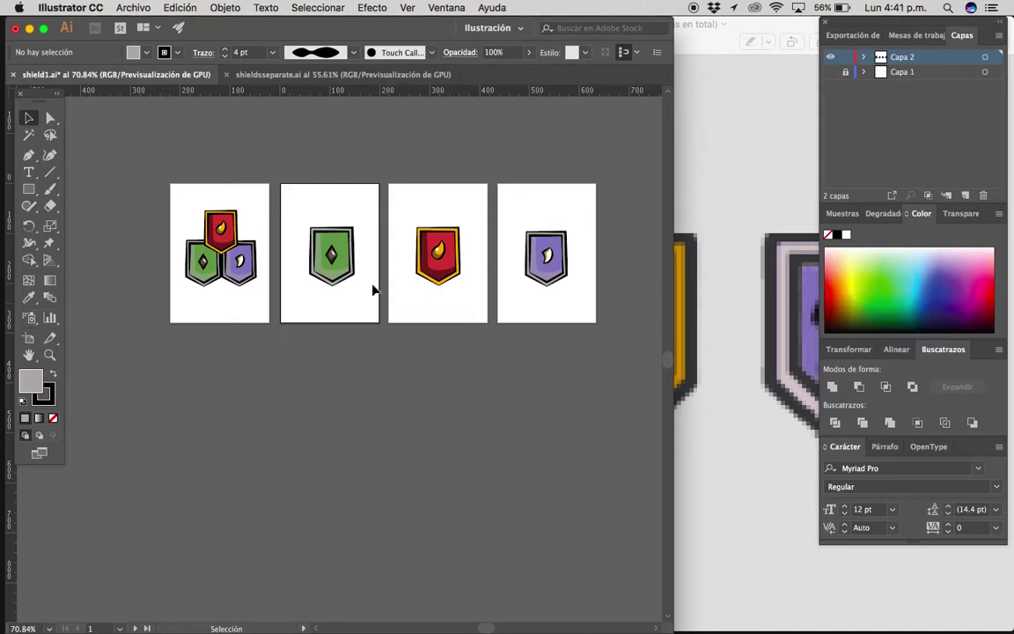
click(708, 298)
click(232, 129)
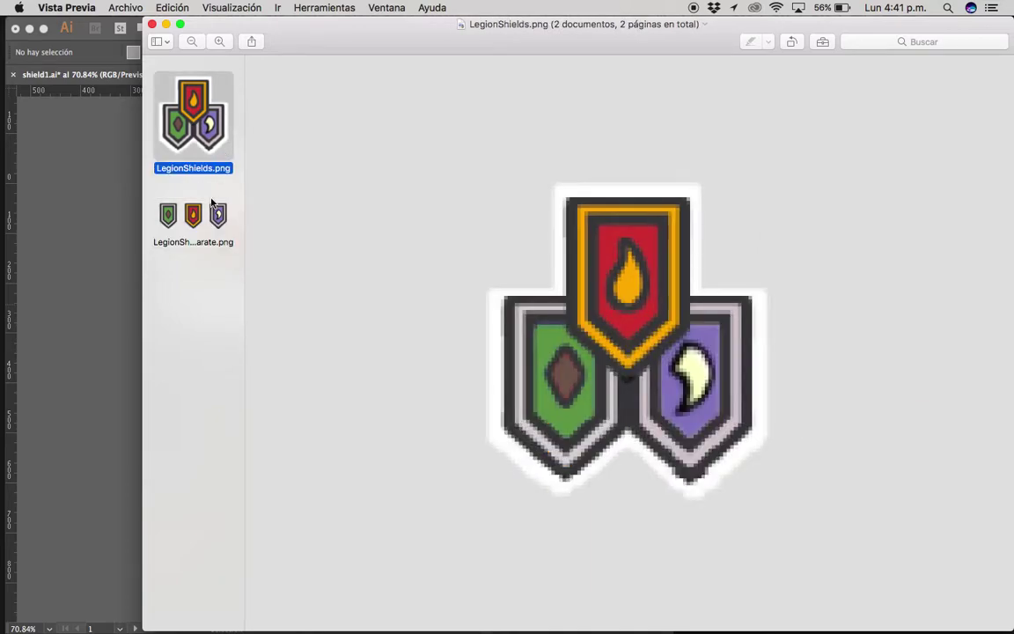
click(225, 210)
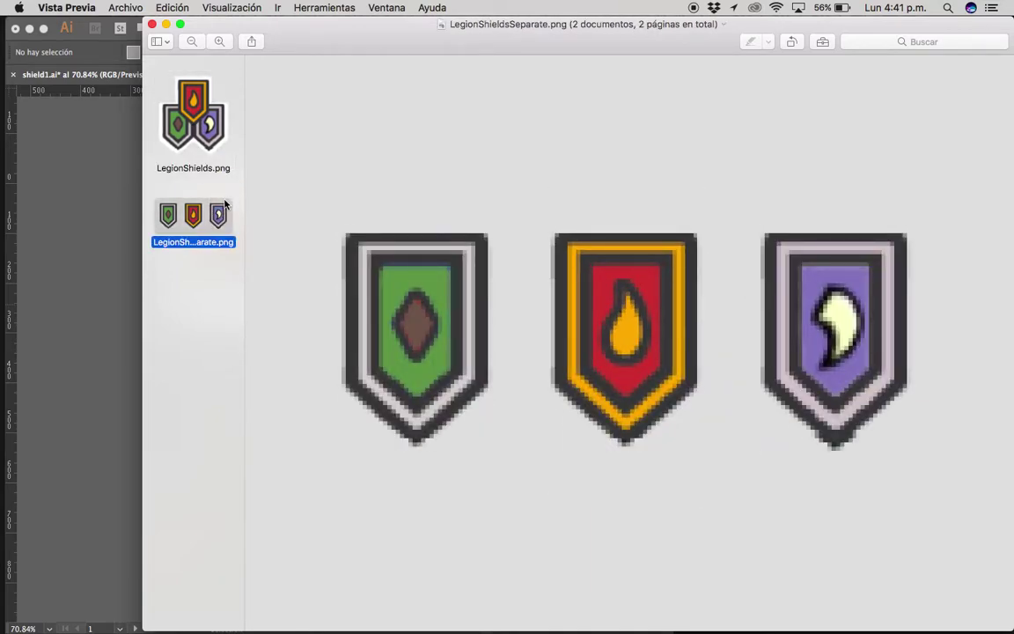
click(229, 183)
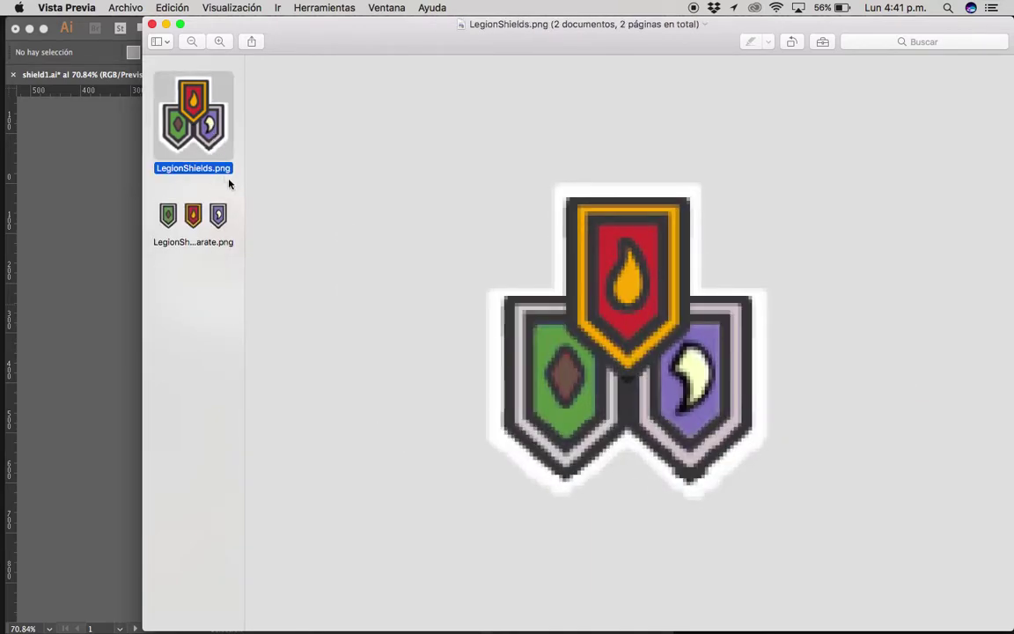
click(96, 299)
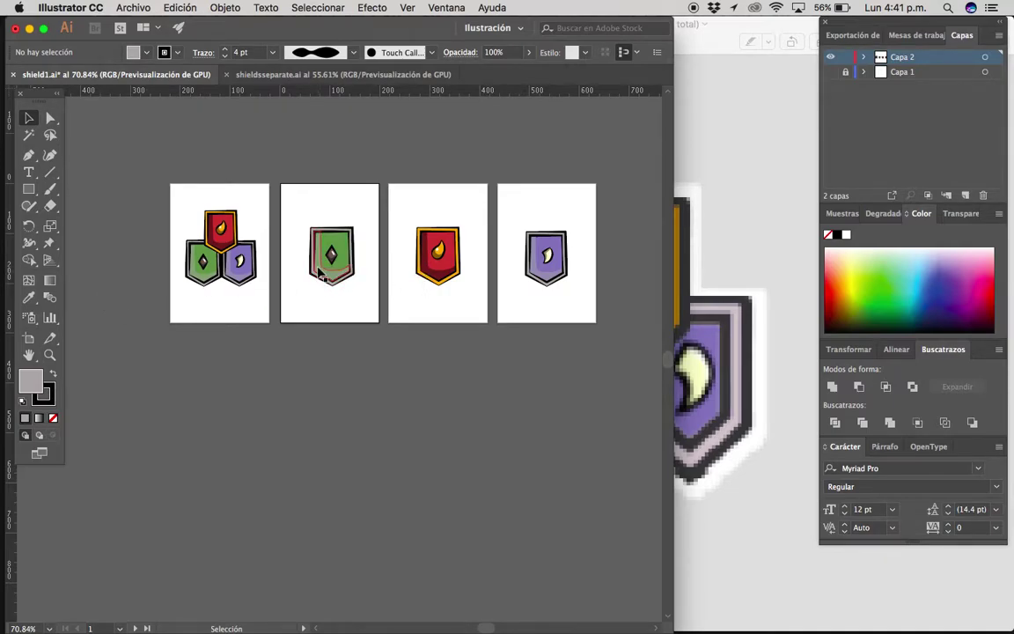
scroll(320, 275, up, 2)
scroll(269, 149, up, 2)
scroll(374, 147, up, 2)
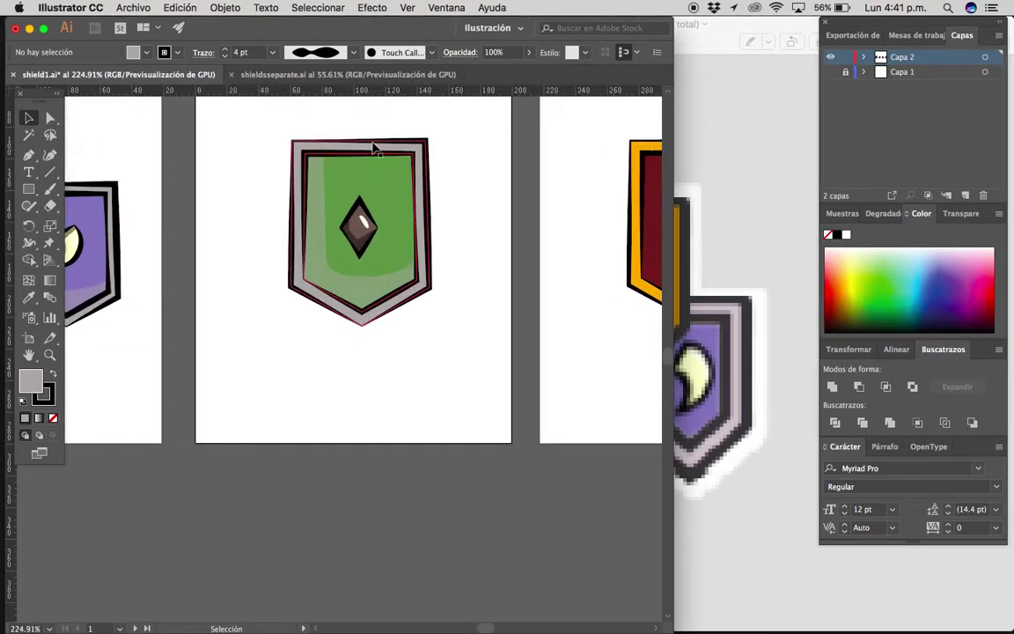
scroll(422, 159, up, 3)
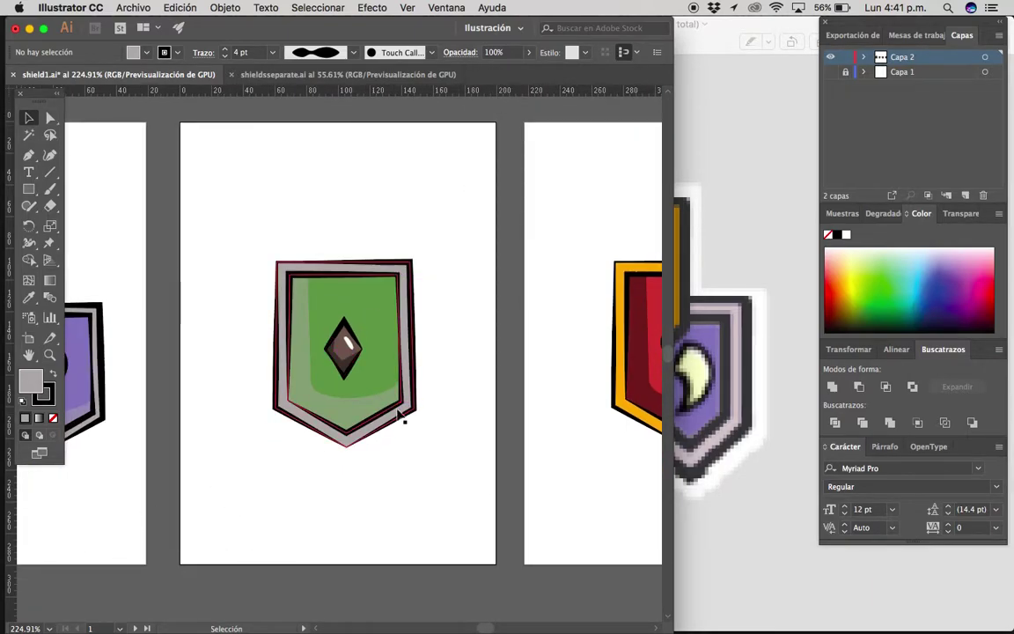
scroll(414, 409, down, 5)
scroll(422, 401, down, 3)
scroll(407, 411, up, 1)
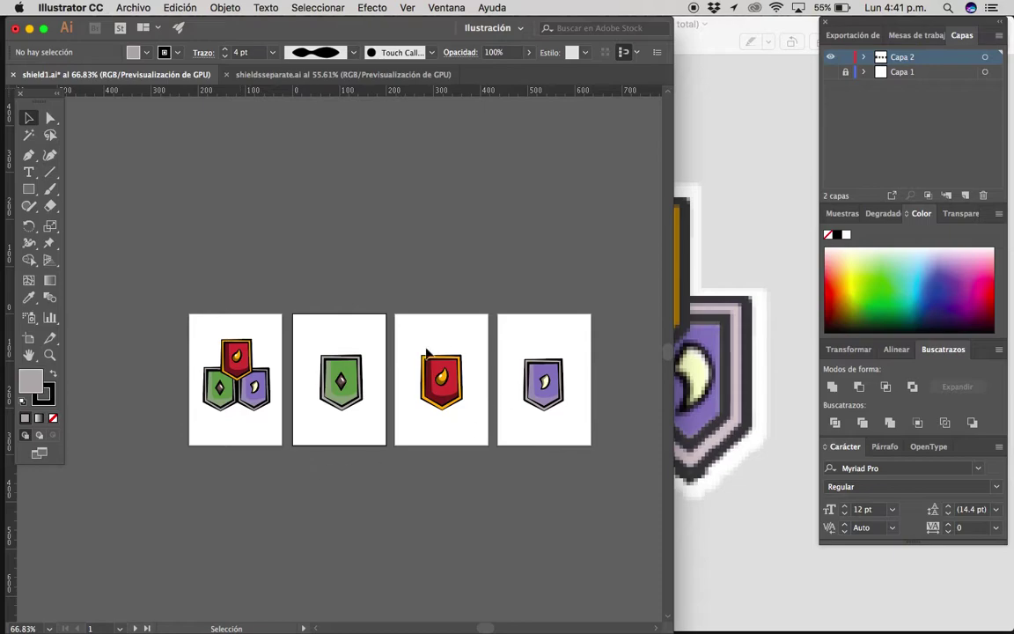
Draw a grey rectangle and move it to the green shield artboard's top-left corner.
key(z)
drag(339, 374, 498, 411)
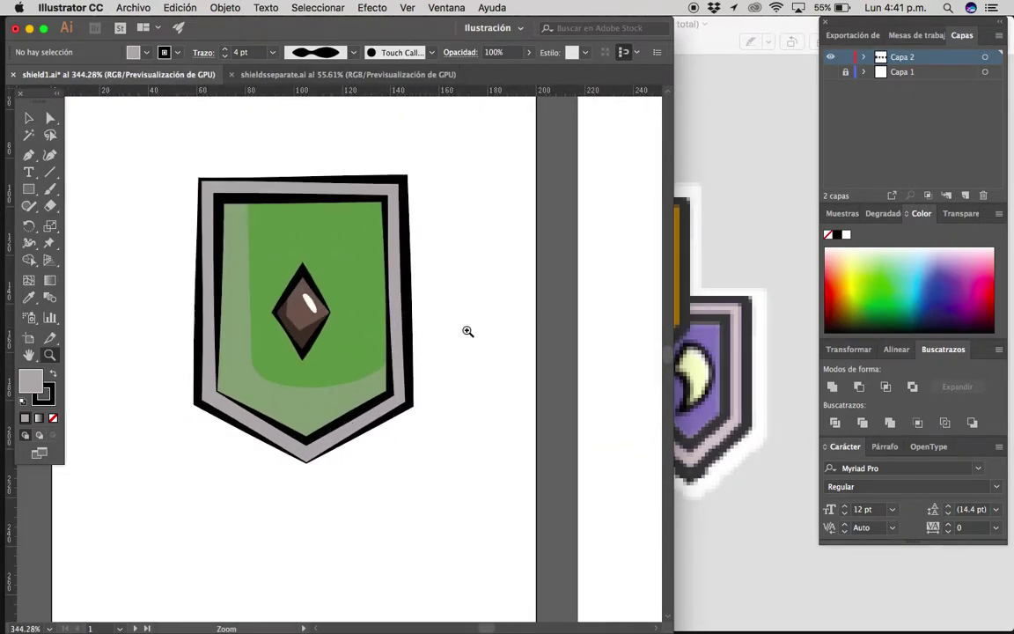
key(m)
drag(227, 267, 464, 563)
key(z)
drag(491, 486, 340, 389)
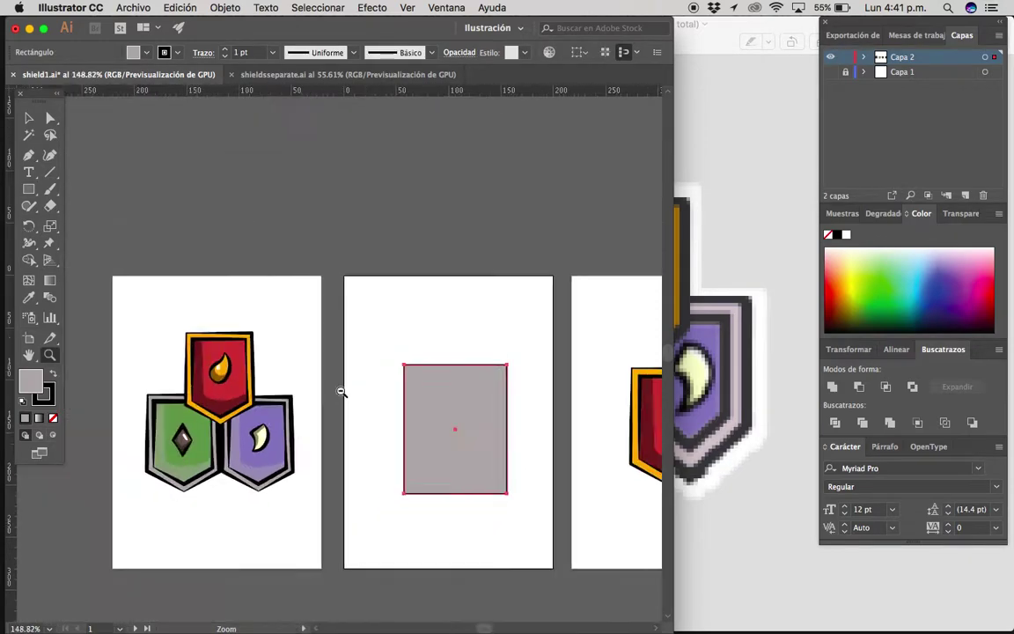
key(v)
drag(453, 468, 393, 393)
Add guides along the rectangle's right and bottom edges.
key(z)
click(432, 361)
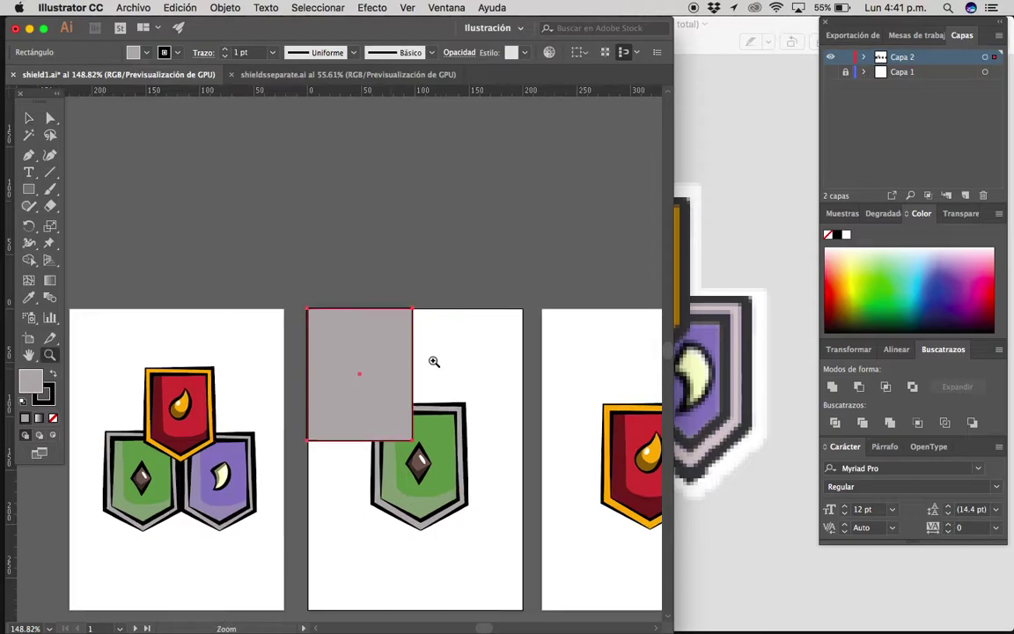
drag(414, 388, 464, 356)
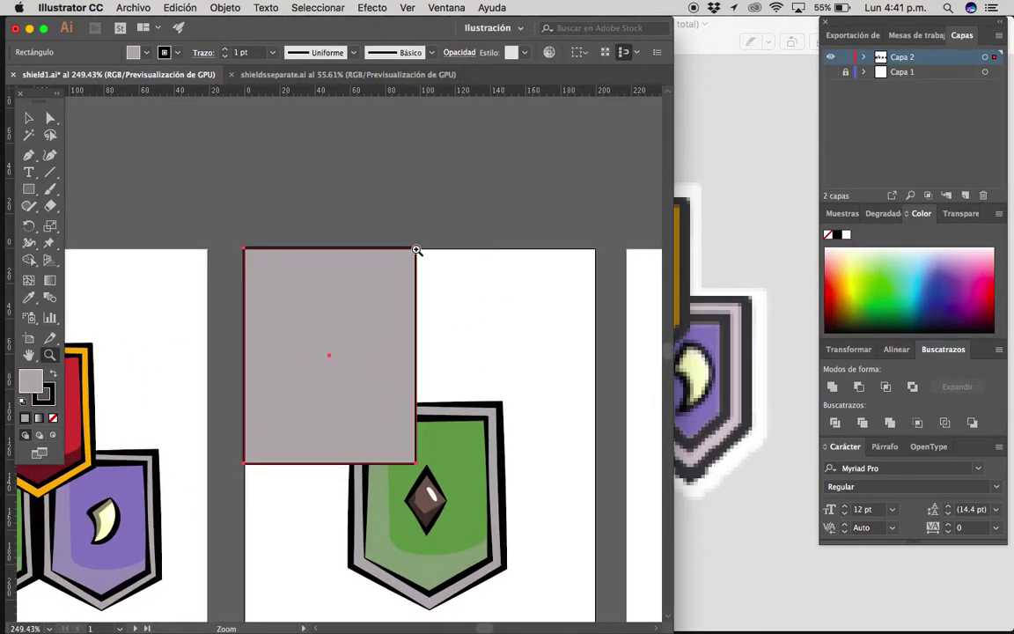
click(458, 274)
key(v)
click(475, 298)
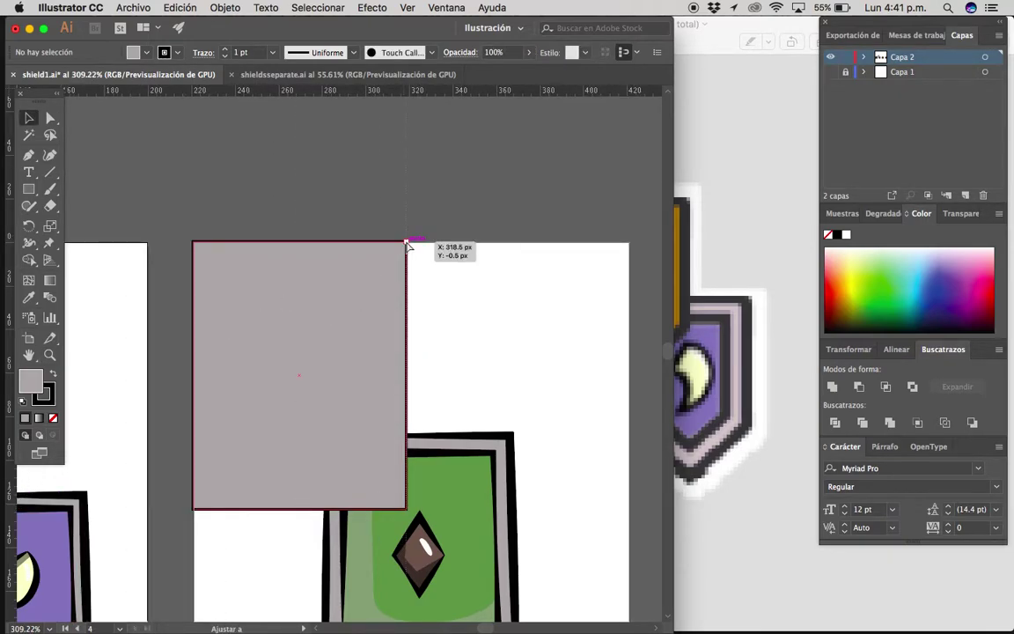
drag(408, 244, 407, 245)
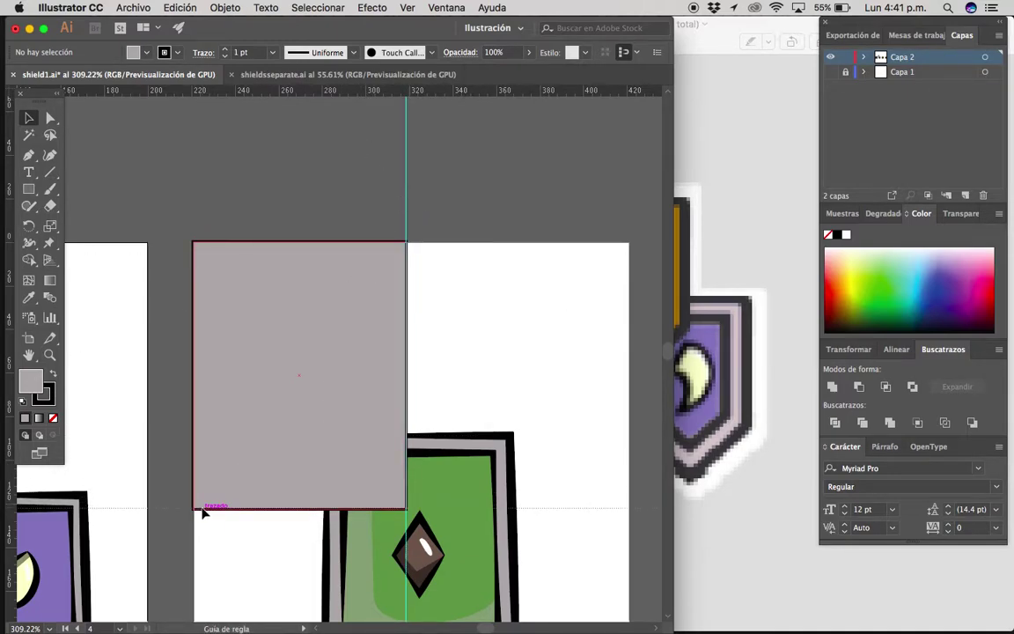
drag(204, 513, 219, 508)
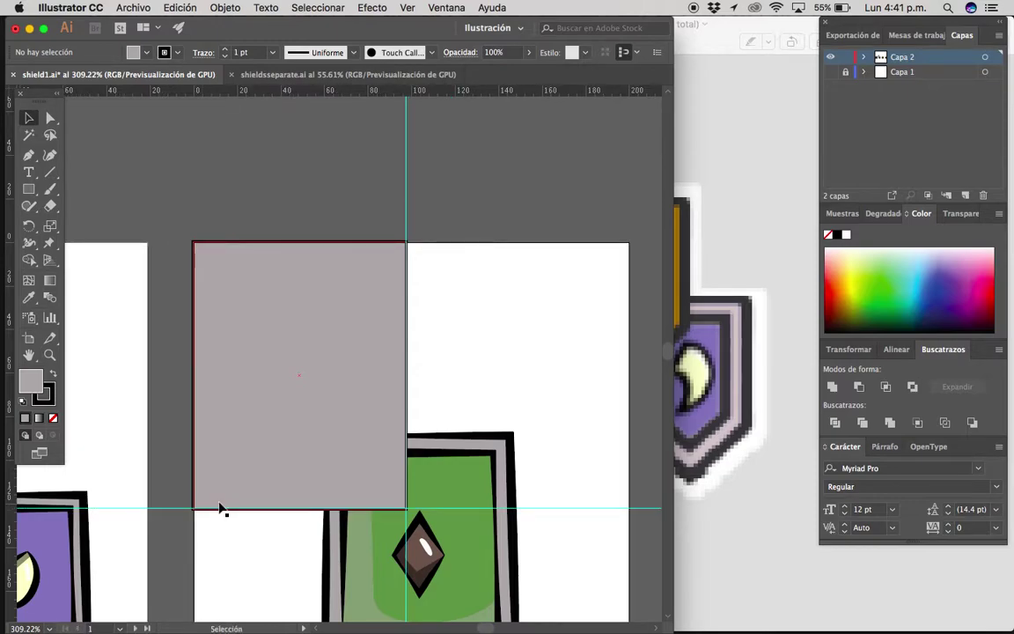
scroll(389, 398, down, 3)
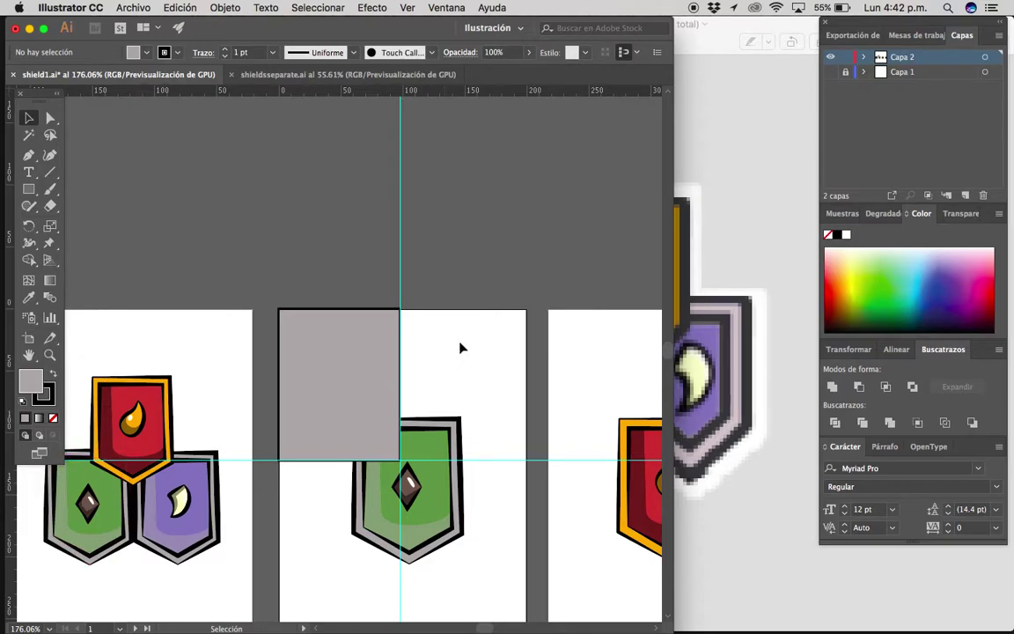
Undo the two guides and the grey rectangle, showing all four artboards.
key(ctrl+z)
key(ctrl+z)
key(ctrl+z)
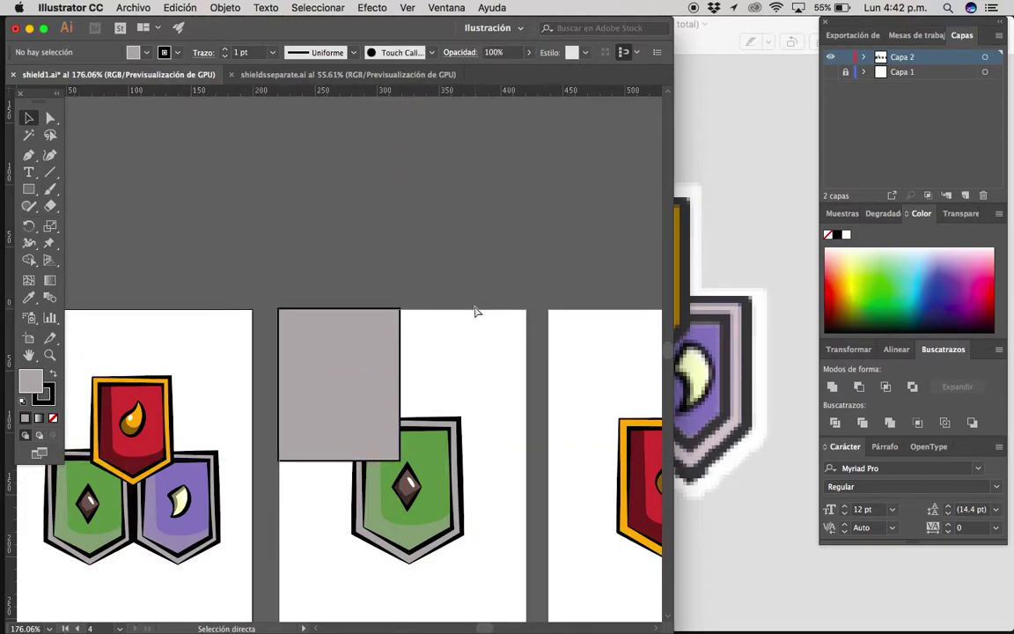
key(ctrl+z)
key(ctrl+minus)
key(ctrl+z)
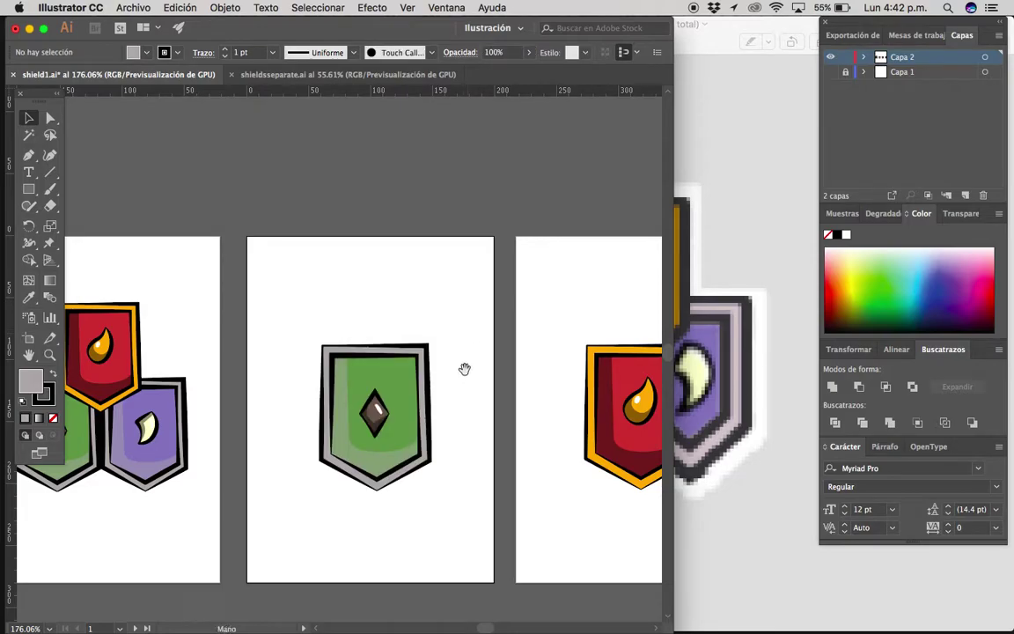
key(ctrl+minus)
alt+click(314, 302)
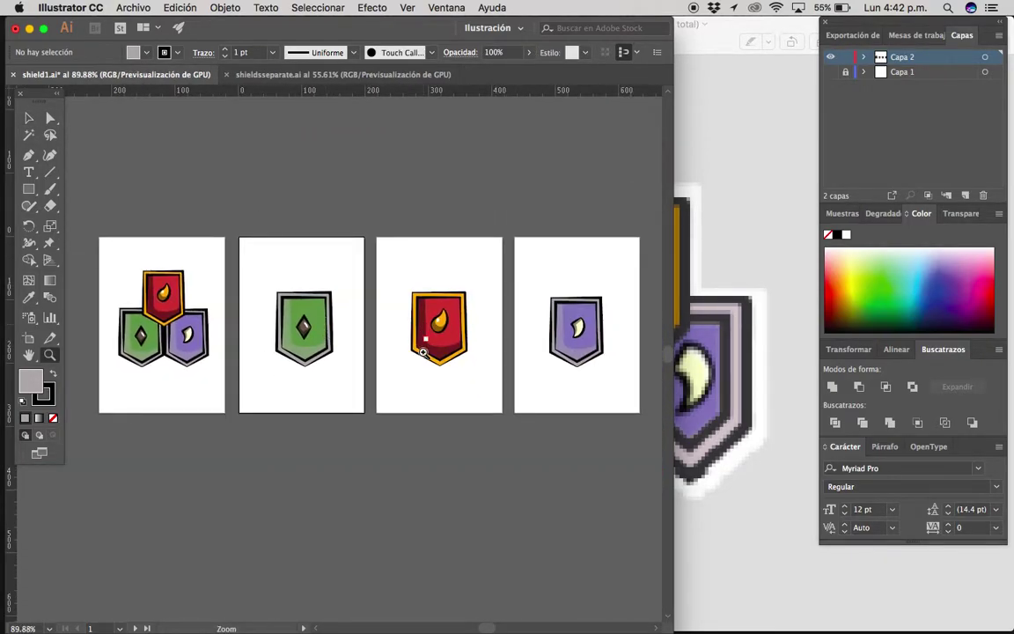
Scale up and widen the green shield to fill its artboard.
key(v)
scroll(335, 348, up, 2)
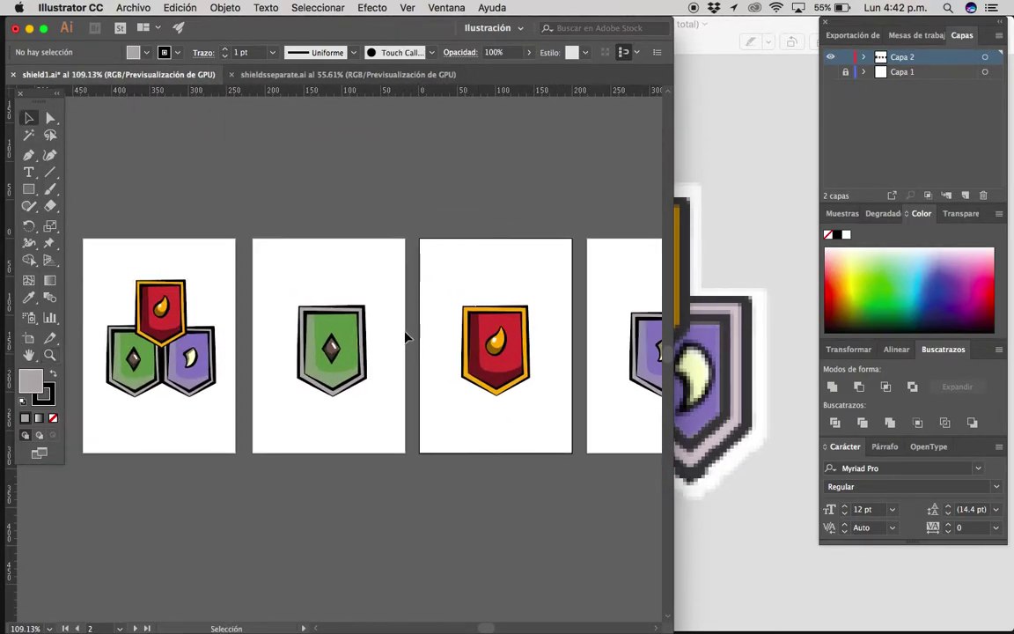
key(ctrl+z)
mouse_move(332, 307)
mouse_down()
mouse_move(328, 258)
mouse_move(264, 259)
mouse_up()
drag(388, 430, 401, 443)
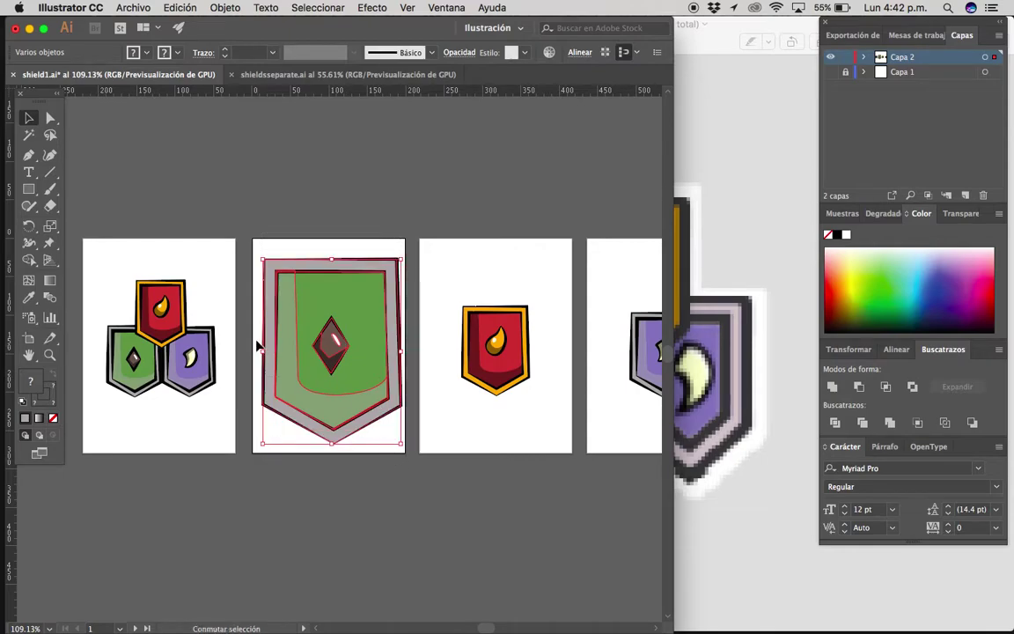
drag(264, 352, 256, 352)
click(415, 407)
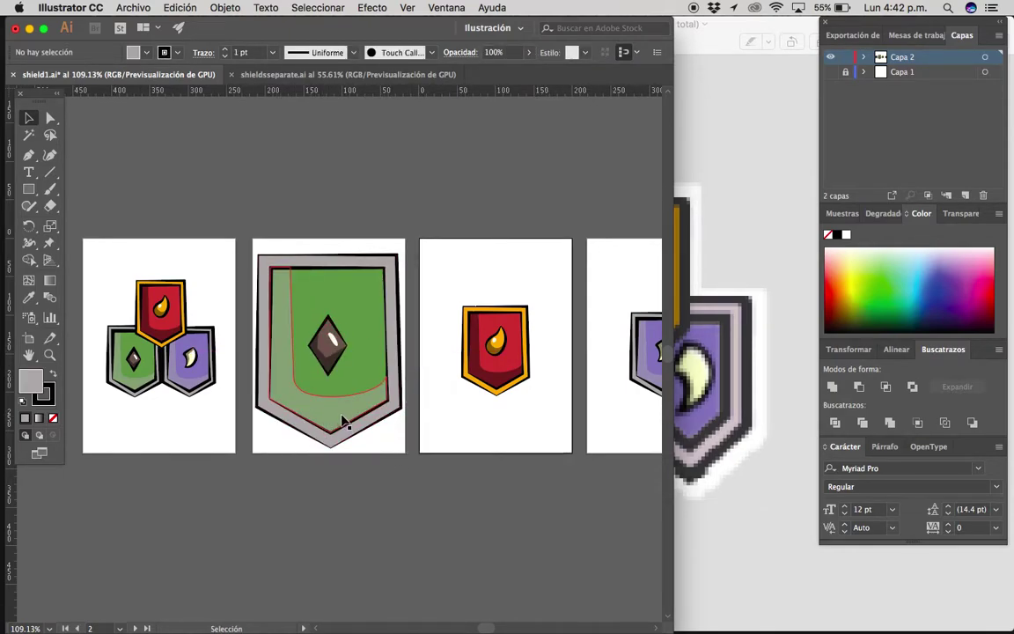
Select the green shield and drop a vertical guide through its centre.
scroll(319, 413, up, 1)
scroll(351, 371, up, 1)
scroll(362, 362, up, 1)
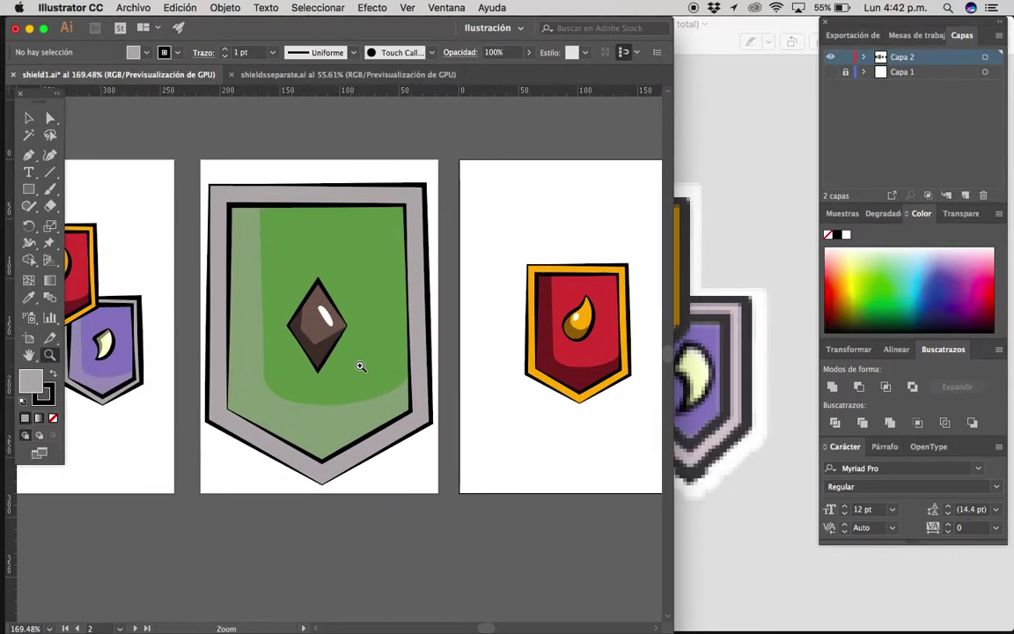
scroll(393, 404, up, 1)
key(ctrl+a)
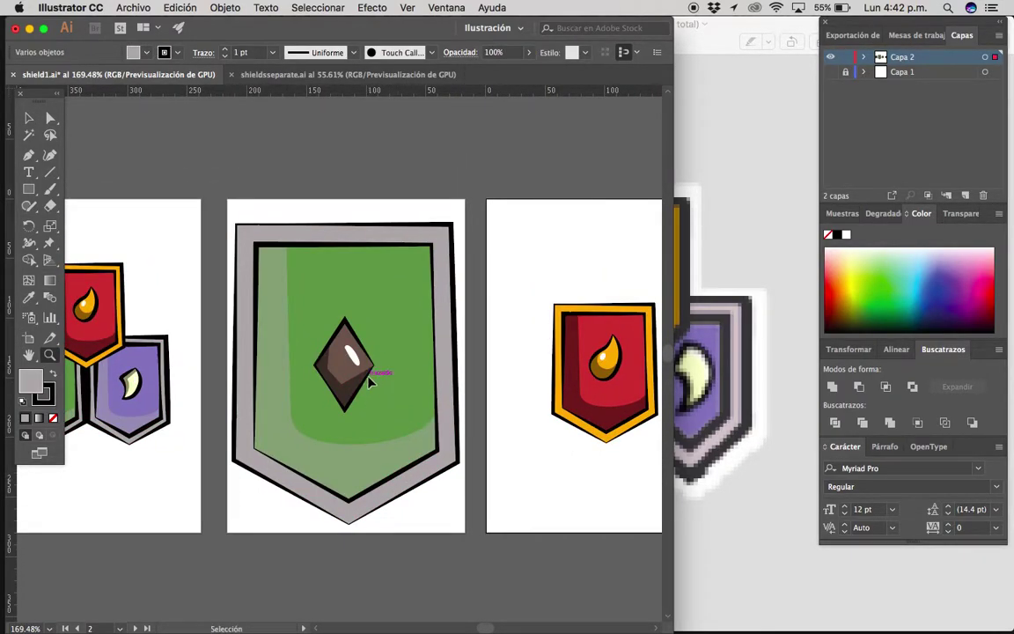
click(515, 298)
key(ctrl+0)
click(219, 465)
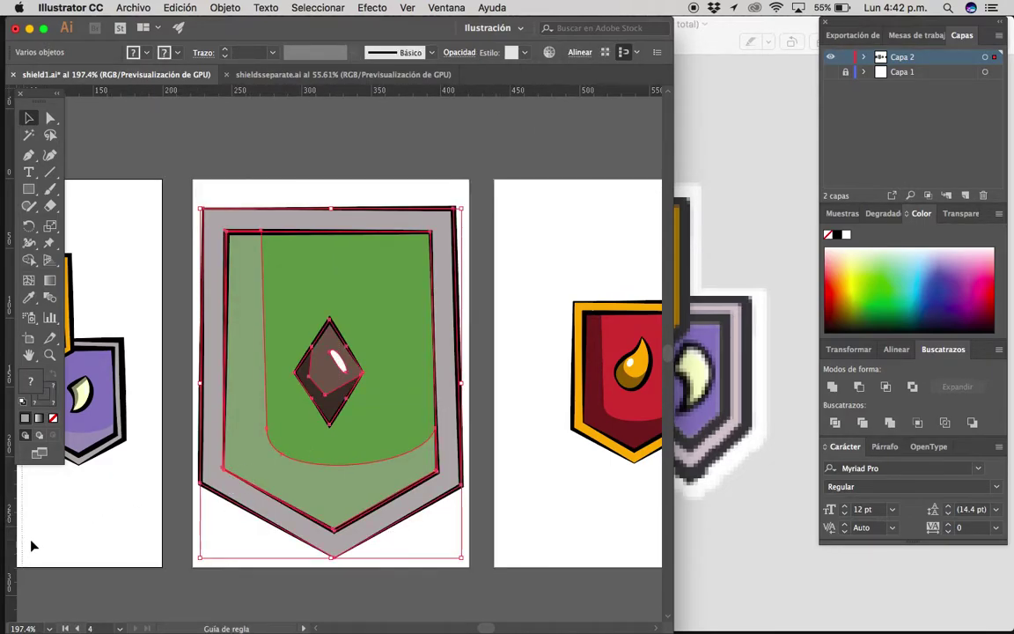
mouse_move(4, 540)
mouse_down()
mouse_move(322, 545)
mouse_move(337, 559)
mouse_up()
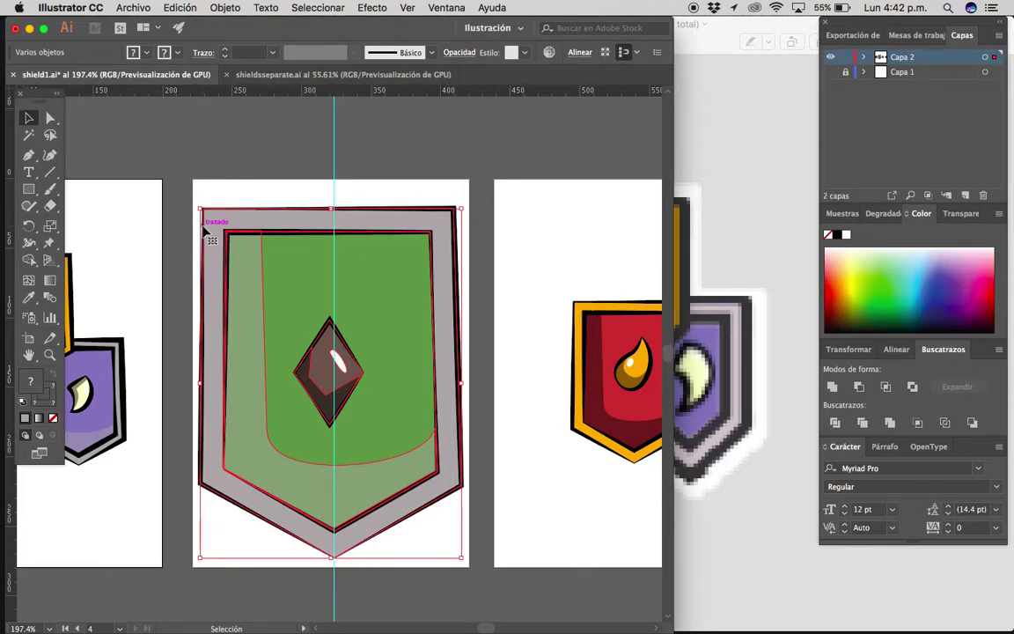
drag(441, 475, 437, 465)
scroll(437, 465, down, 5)
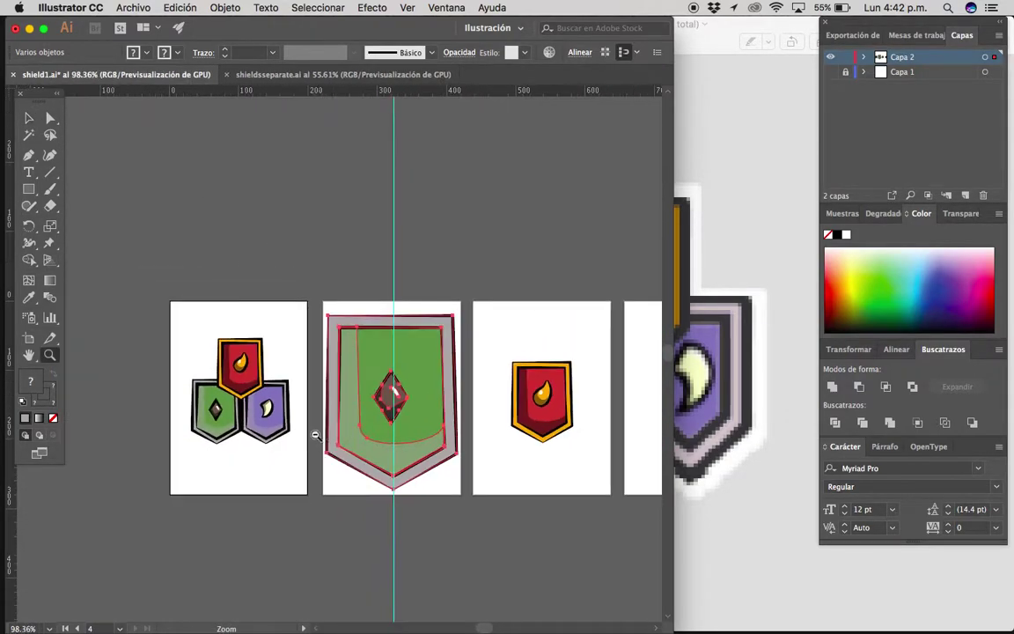
click(413, 458)
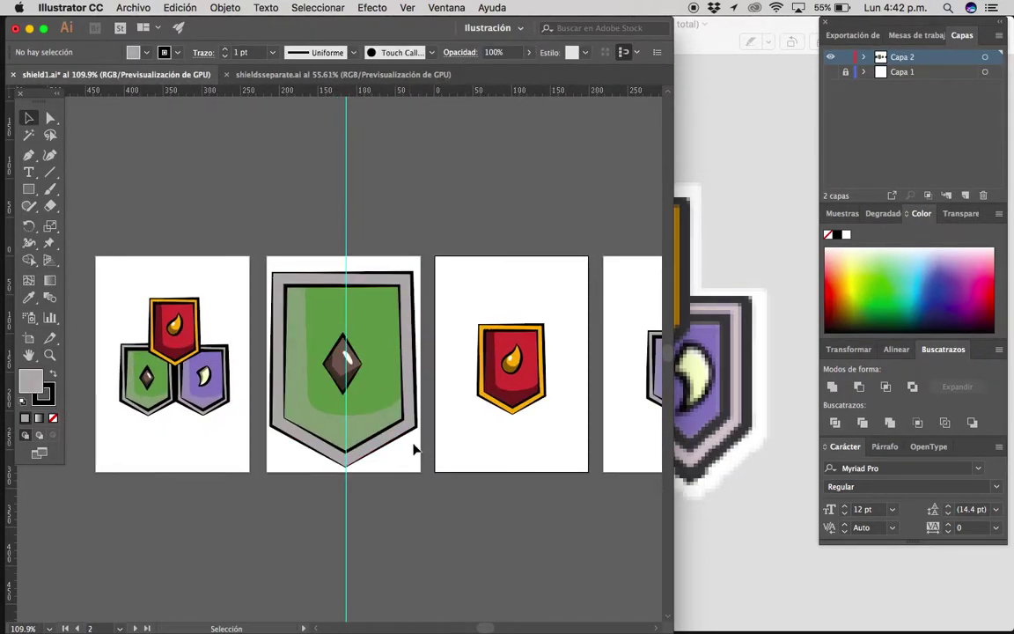
Return to Illustrator, select the large green shield and zoom out on the artboards.
key(super+Tab)
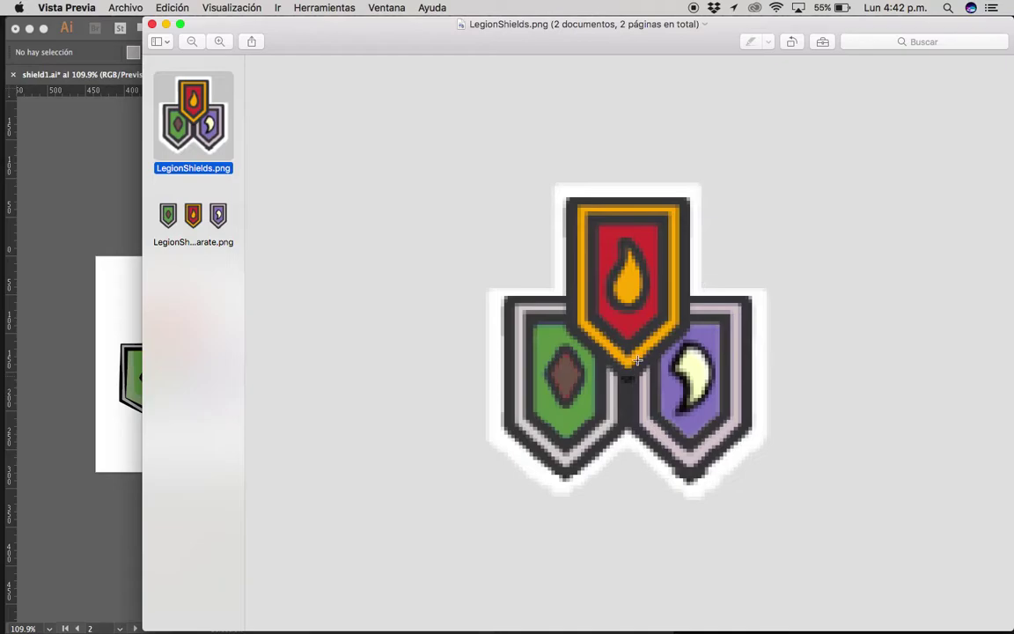
key(ctrl+Up)
click(312, 388)
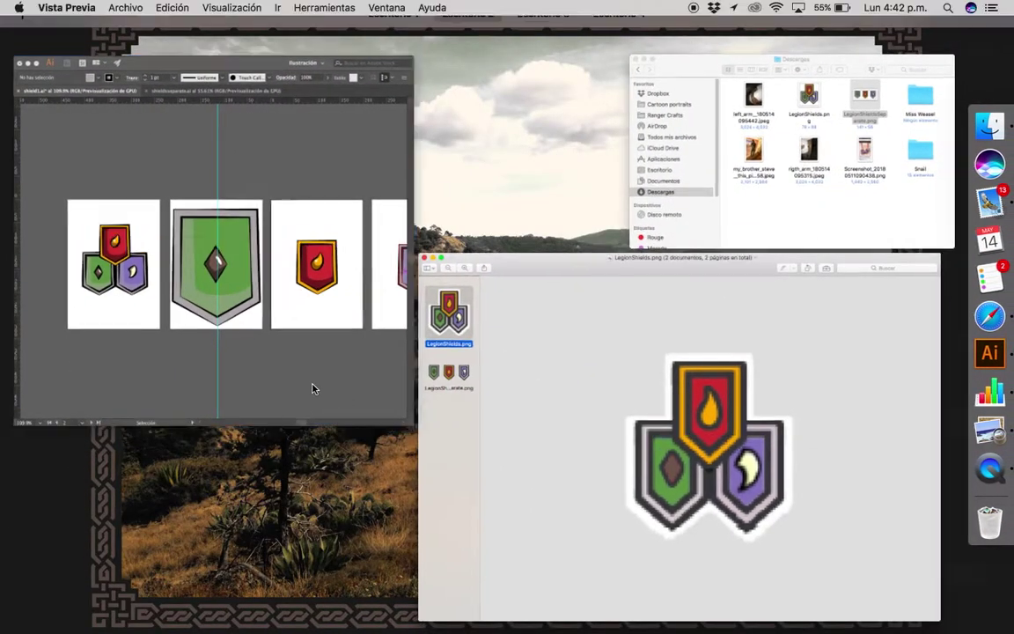
click(328, 423)
key(z)
alt+click(423, 451)
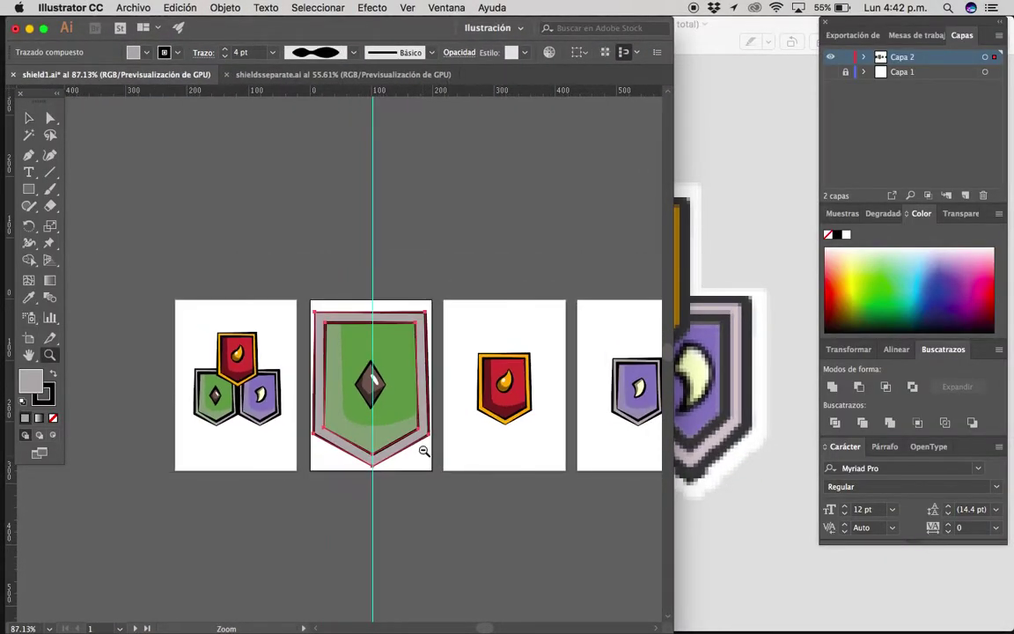
scroll(387, 431, right, 2)
scroll(440, 418, up, 2)
key(v)
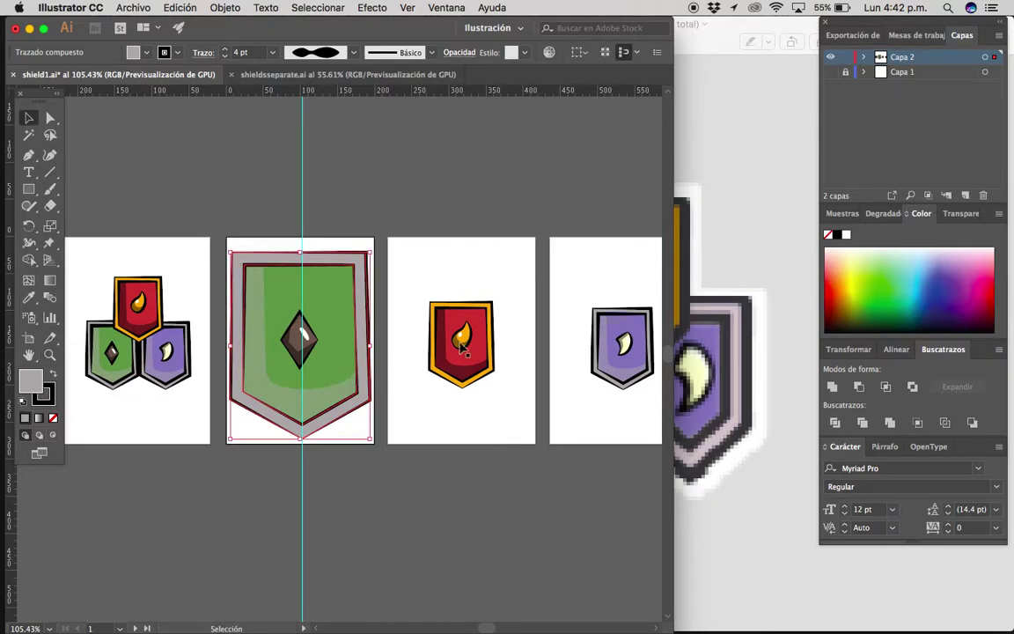
Enlarge the LegionShields reference, then zoom in on the green shield's diamond.
click(688, 351)
scroll(621, 279, up, 3)
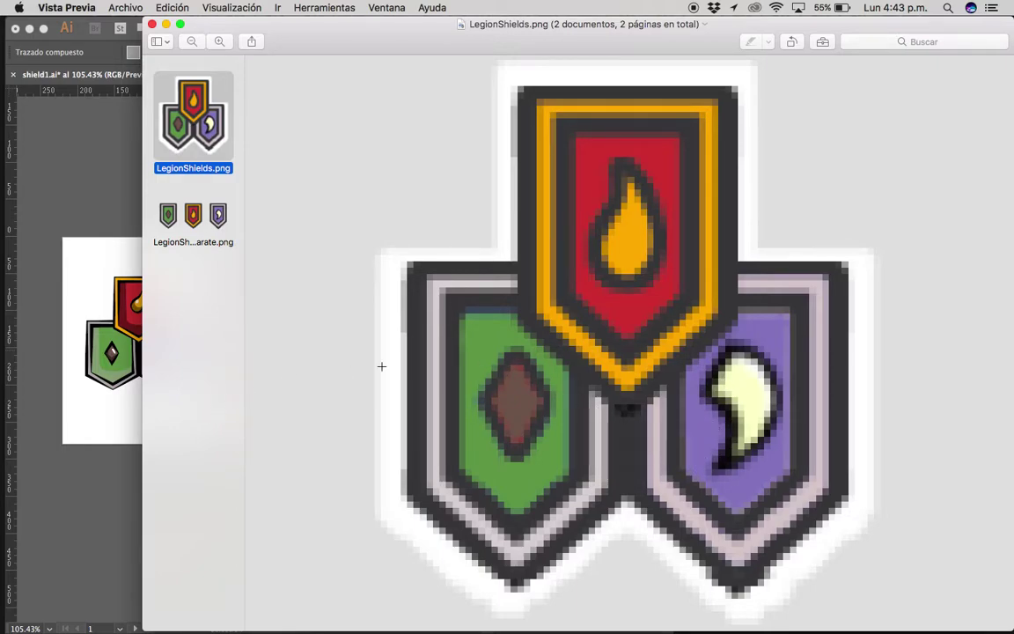
key(super+Tab)
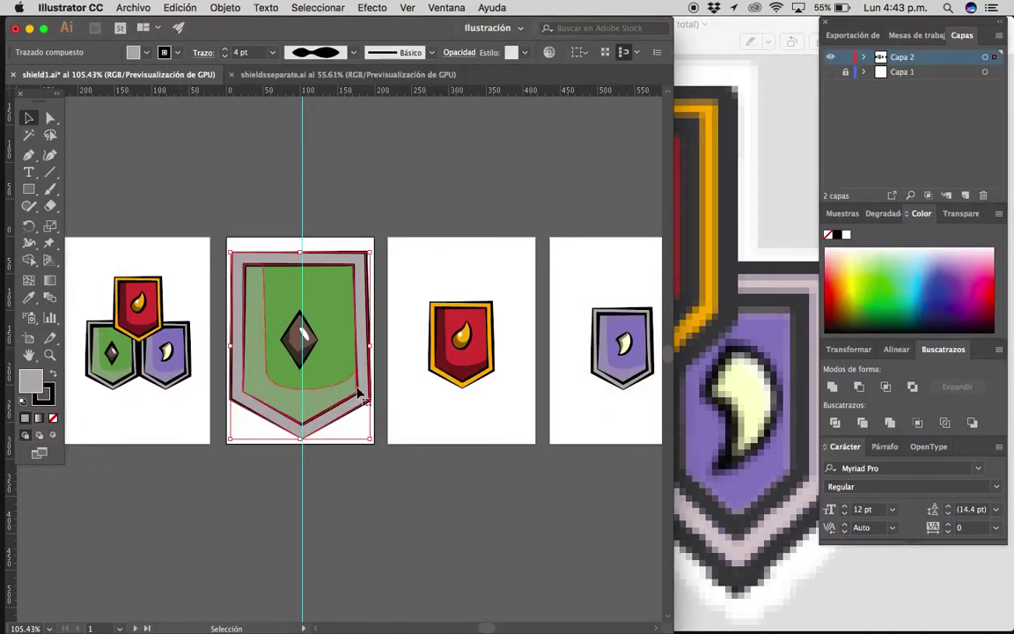
drag(238, 251, 378, 388)
mouse_move(508, 323)
mouse_down()
mouse_move(471, 344)
mouse_move(318, 358)
mouse_up()
key(super+shift+a)
alt+click(318, 359)
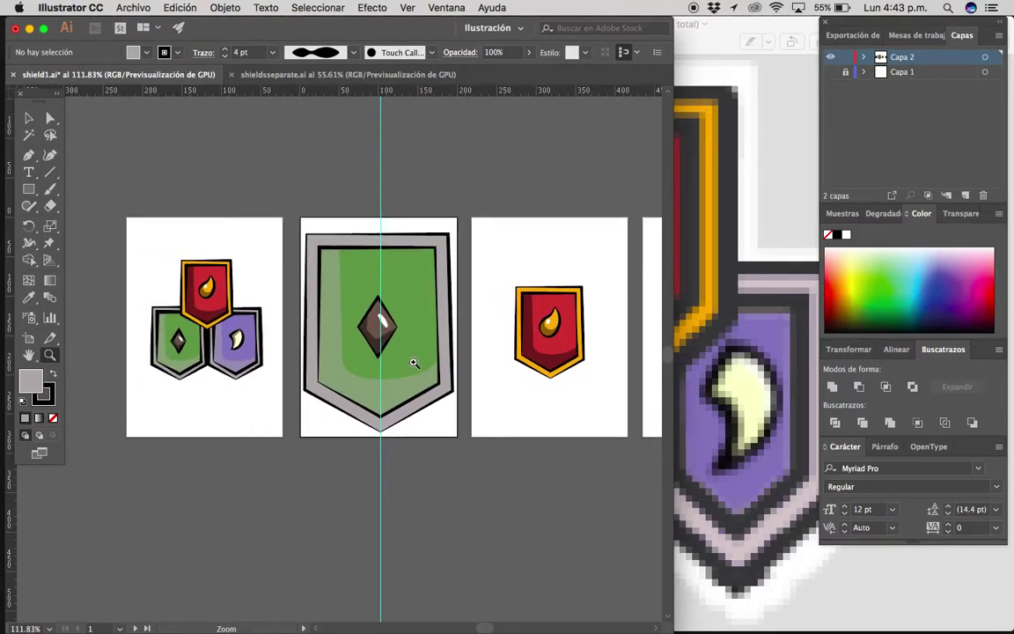
click(733, 312)
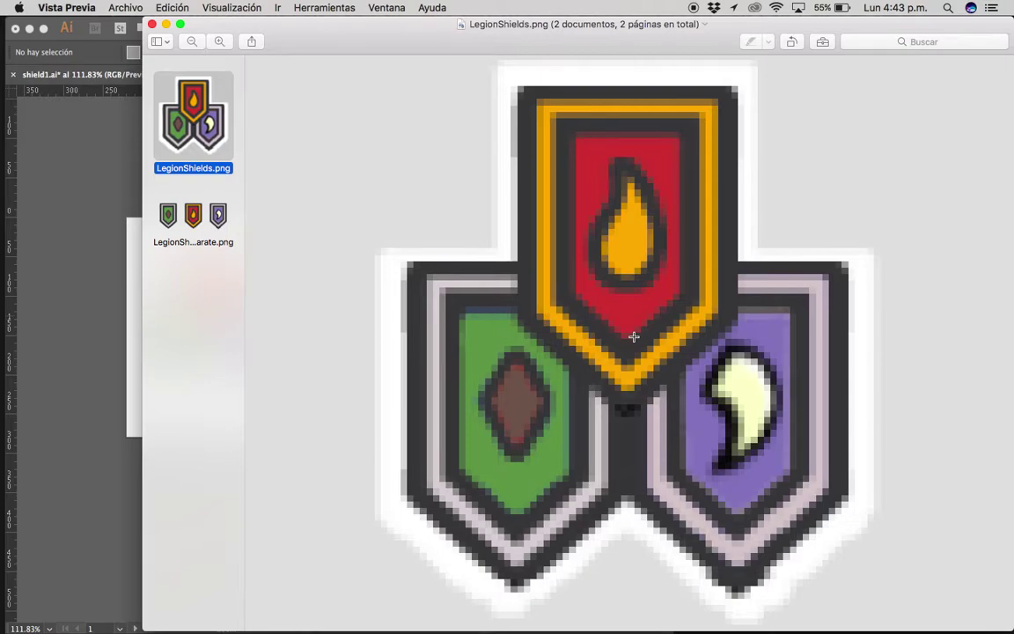
click(135, 389)
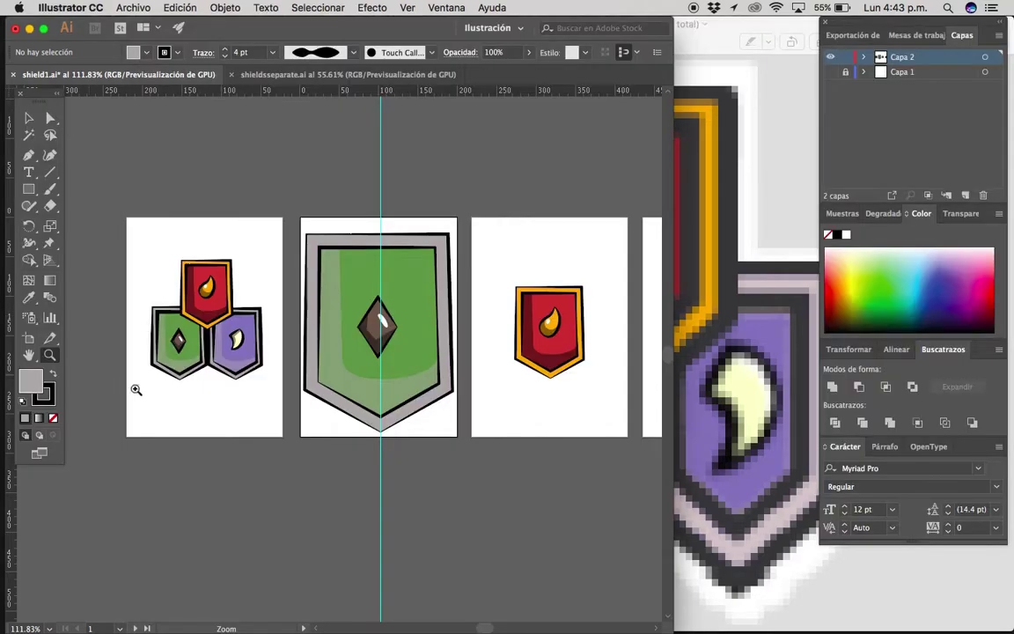
scroll(414, 423, down, 2)
key(v)
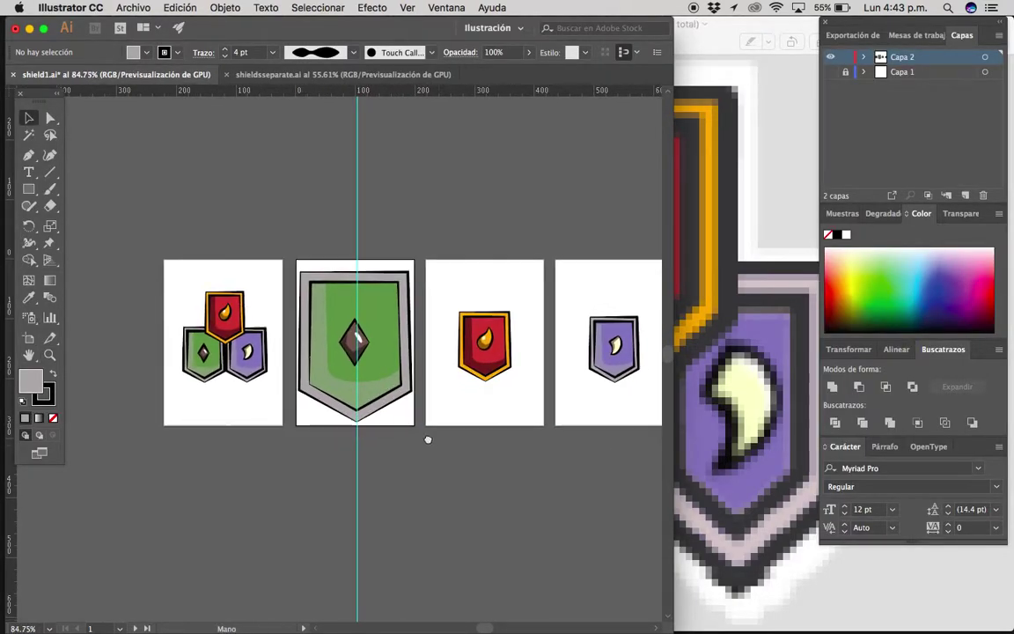
scroll(425, 440, down, 1)
scroll(425, 440, right, 1)
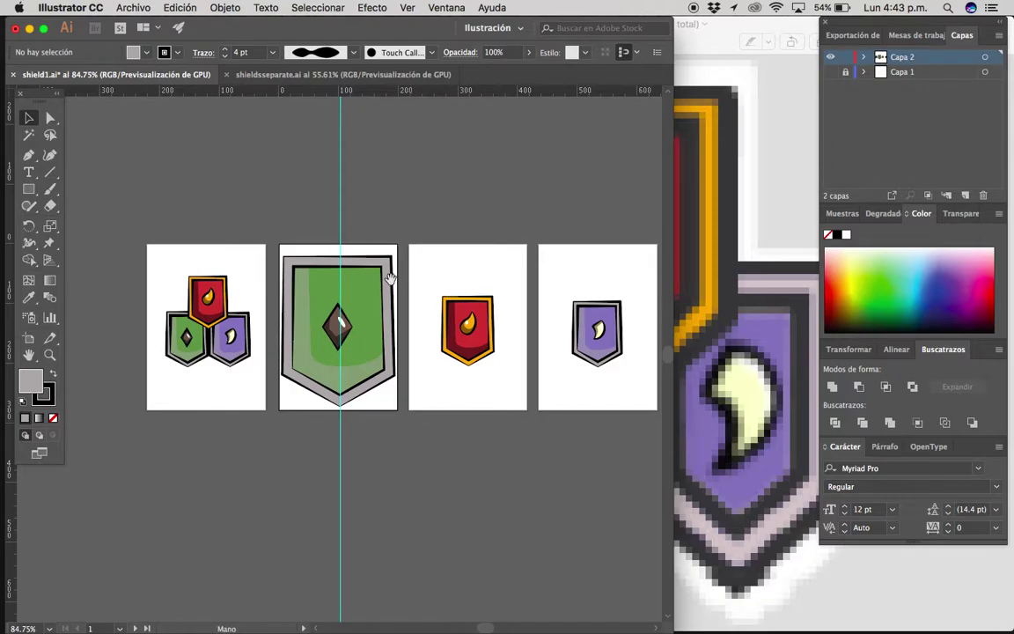
scroll(410, 426, up, 1)
scroll(408, 408, up, 1)
scroll(409, 402, up, 1)
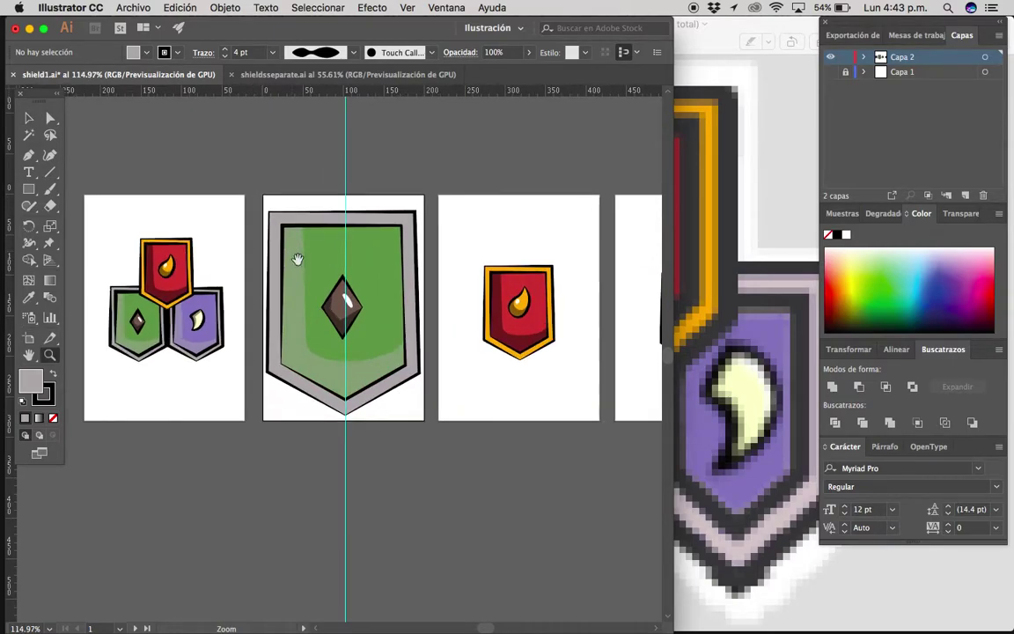
scroll(294, 261, right, 2)
scroll(369, 294, down, 1)
scroll(403, 343, left, 2)
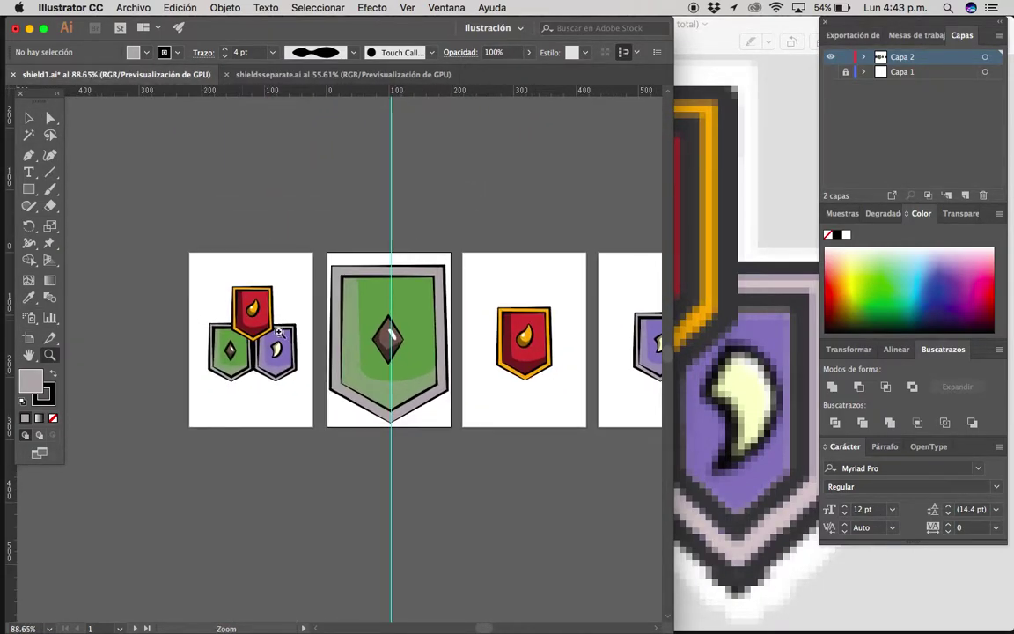
scroll(304, 305, up, 5)
Select the three-shield group and scale it up to fill its artboard.
key(v)
drag(328, 452, 357, 376)
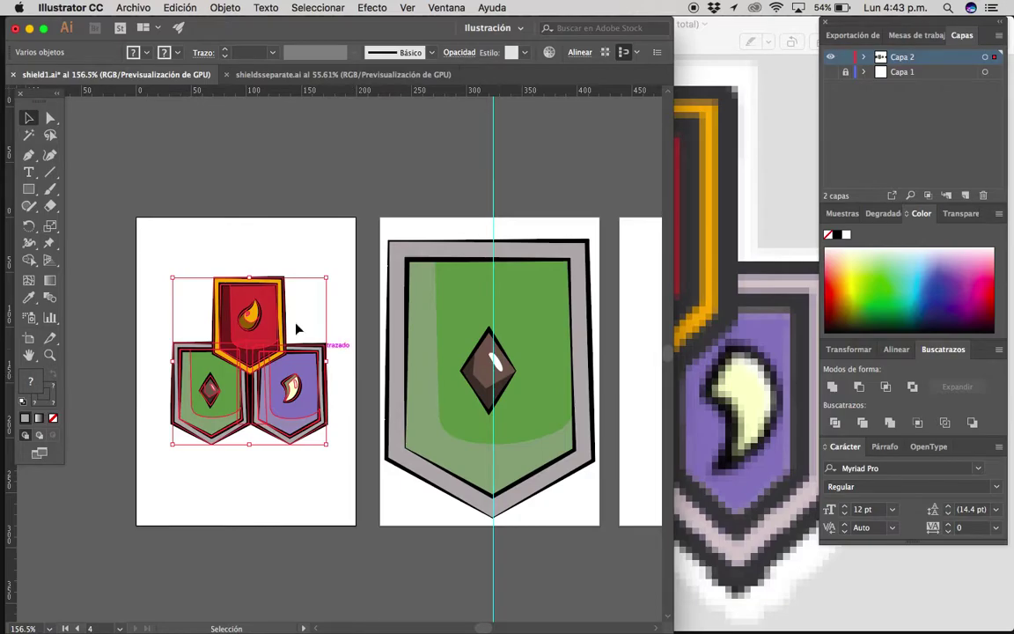
drag(252, 278, 252, 242)
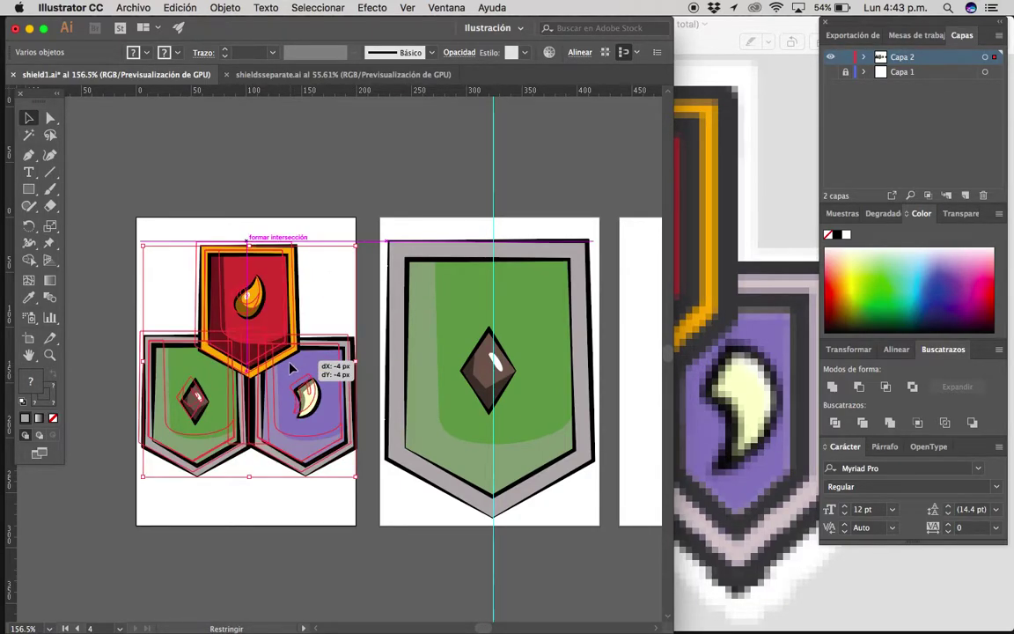
click(385, 352)
Reframe the view, select the green shield and zoom in on the shield artboards.
scroll(429, 396, right, 3)
key(z)
drag(429, 396, 380, 389)
scroll(475, 417, down, 2)
key(v)
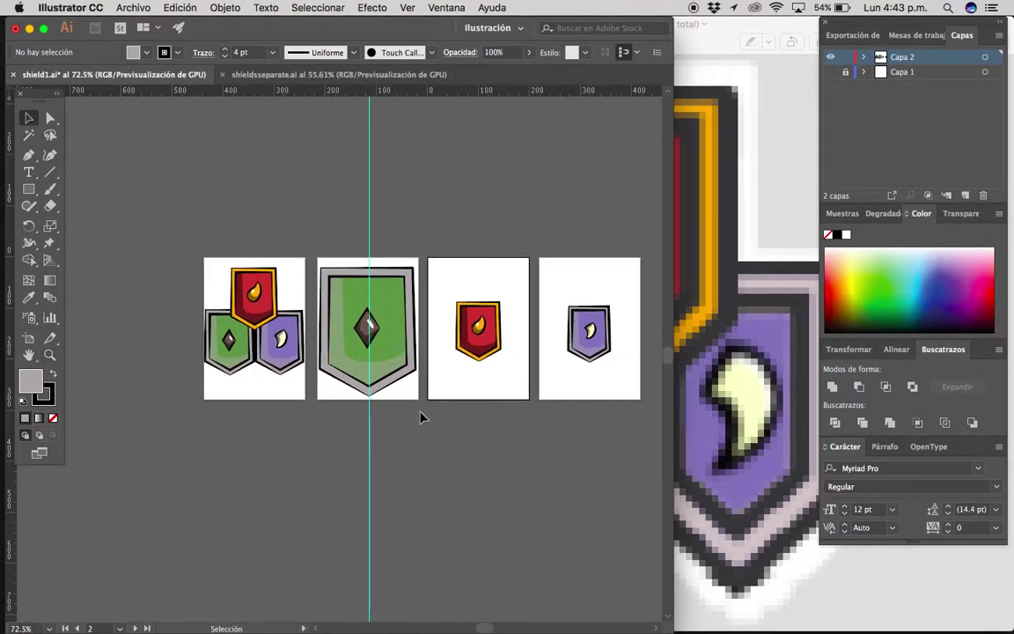
key(z)
drag(482, 409, 422, 404)
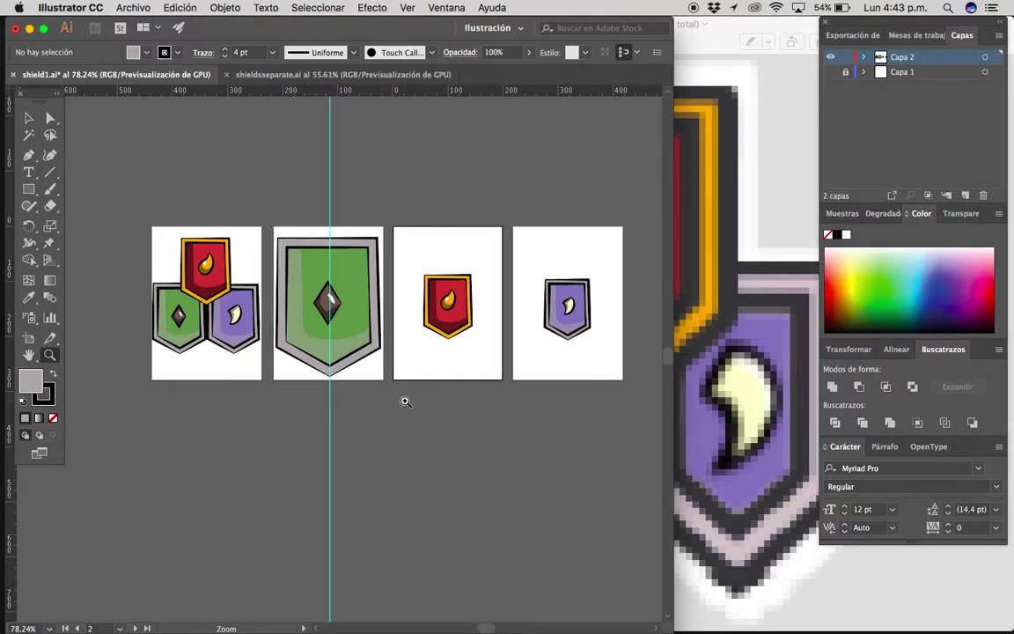
key(v)
click(302, 252)
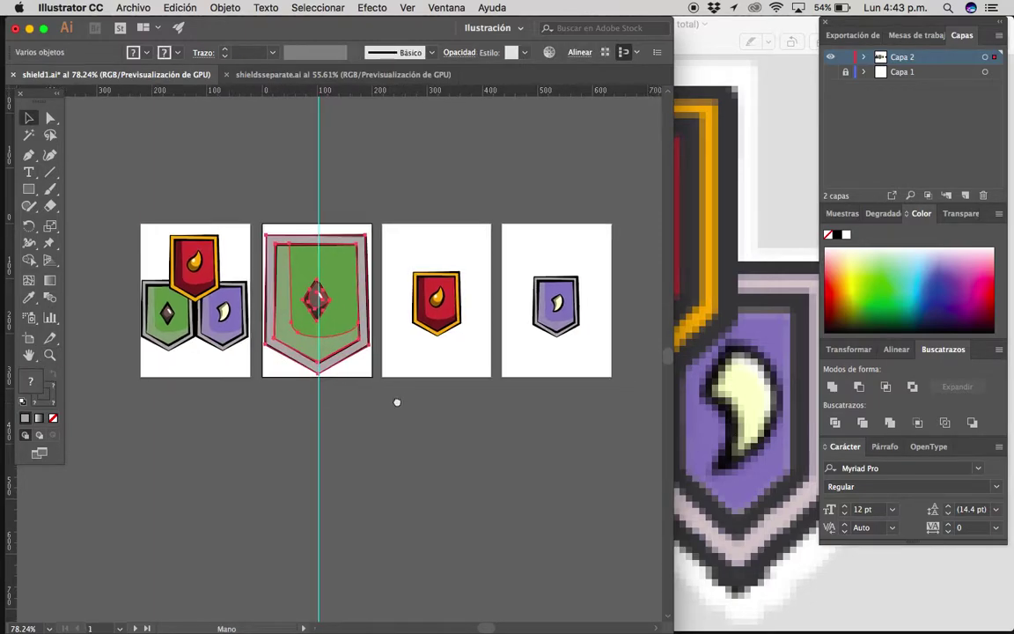
key(z)
drag(396, 403, 475, 340)
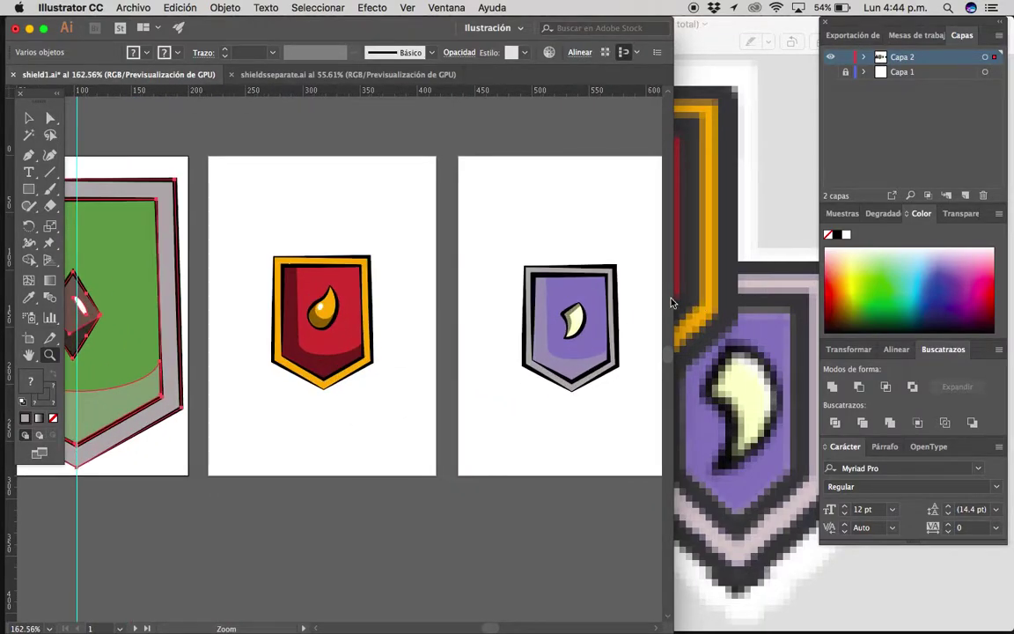
Compare the red and purple shields against the LegionShields reference image.
click(324, 301)
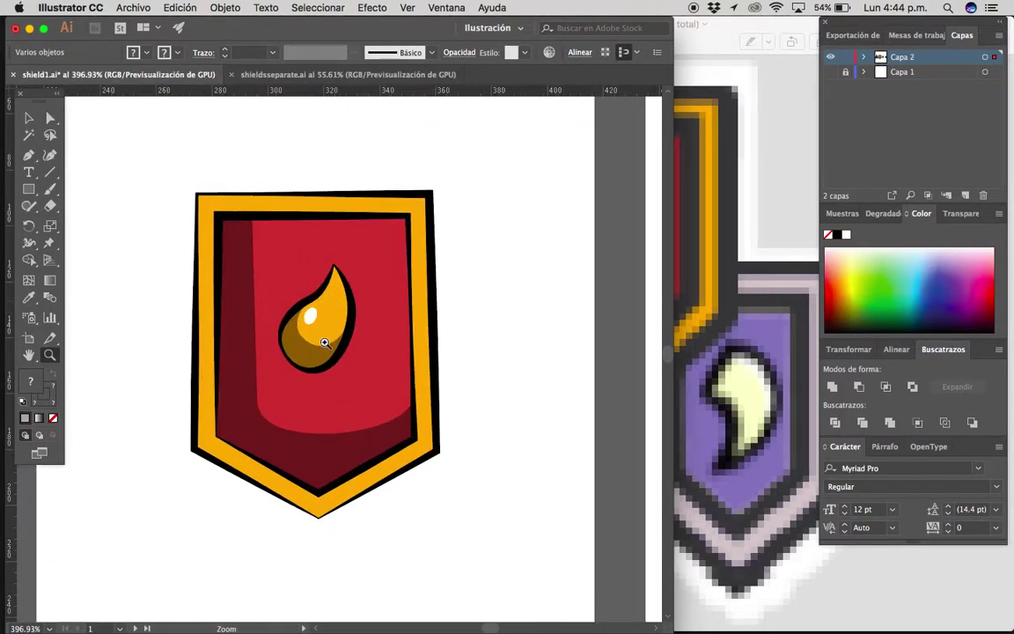
click(707, 258)
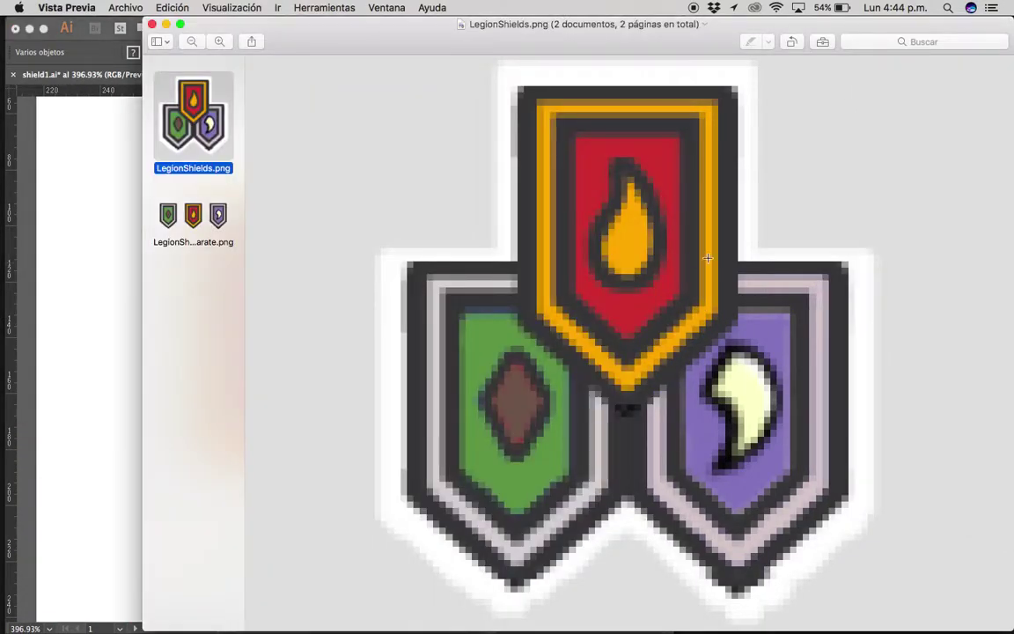
click(66, 387)
scroll(382, 337, right, 5)
scroll(389, 334, right, 3)
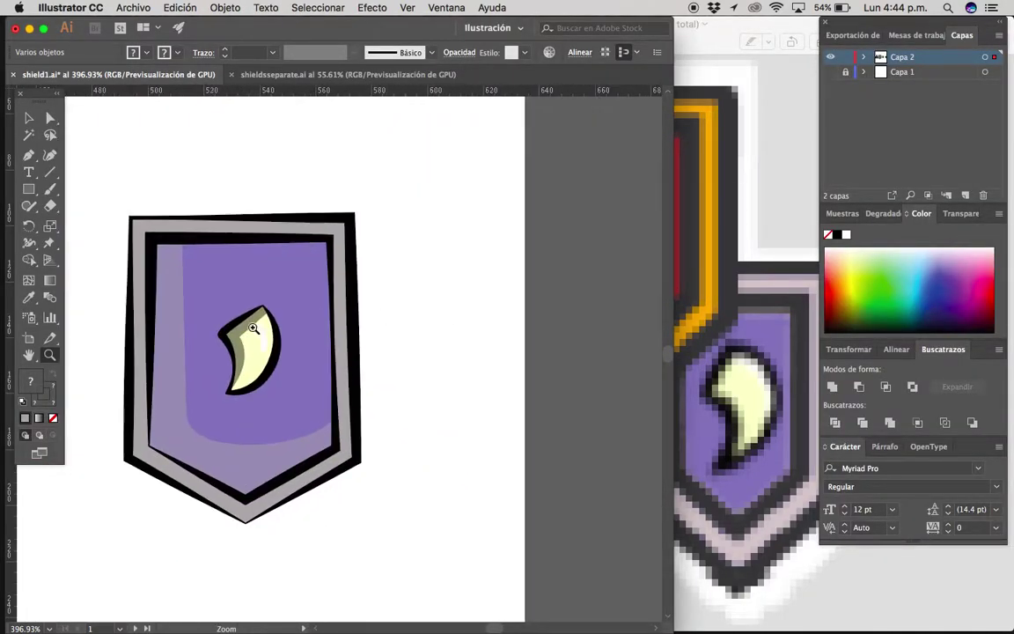
click(215, 333)
click(721, 366)
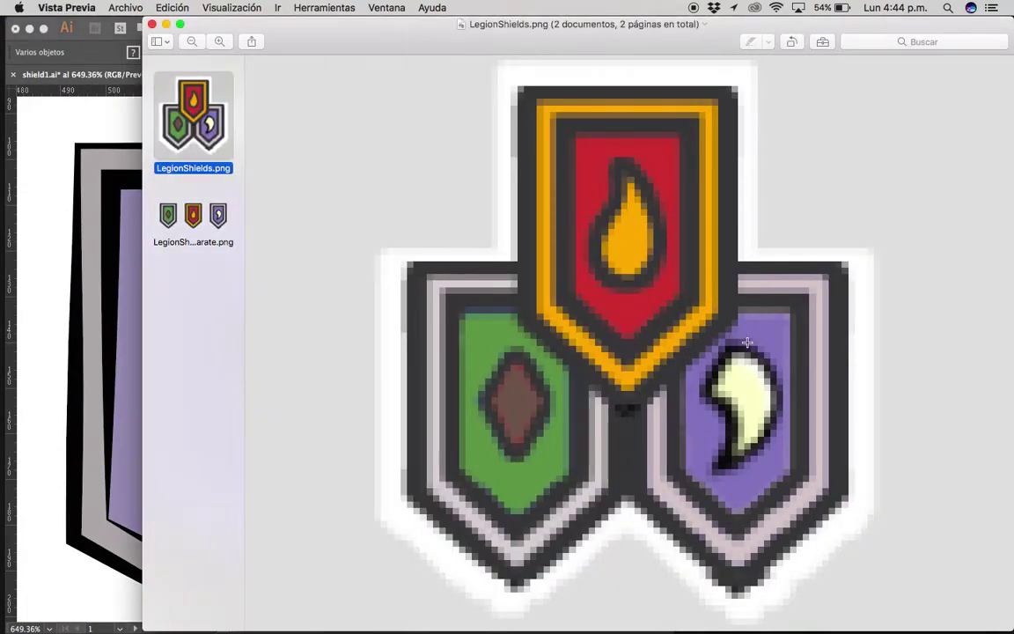
click(79, 411)
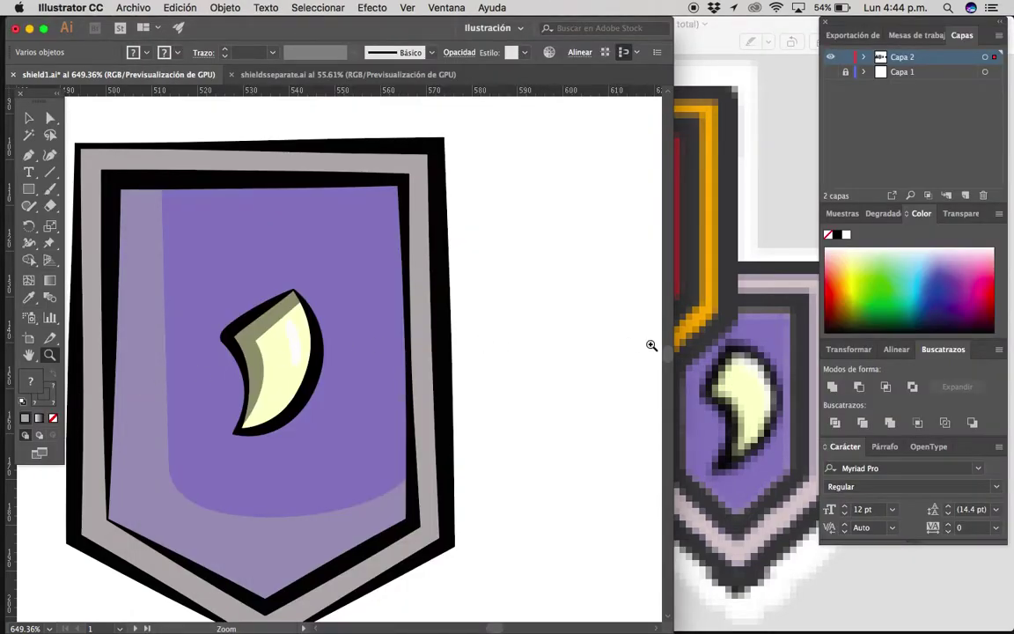
Pan across the artboards, deselect the green shield and recheck the reference.
scroll(330, 360, down, 5)
scroll(306, 415, down, 3)
scroll(335, 405, left, 3)
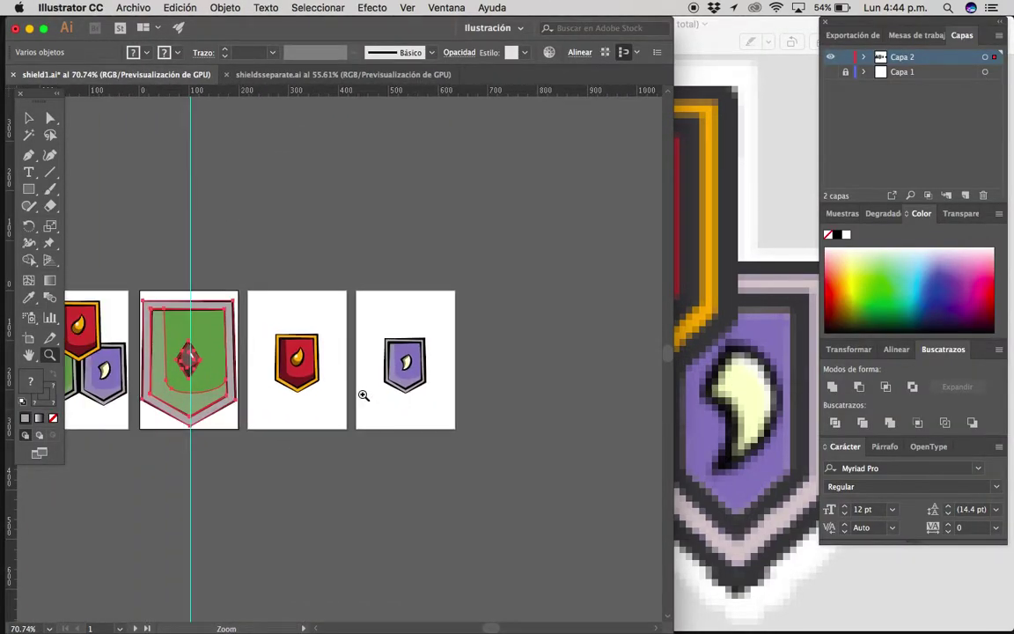
scroll(351, 404, up, 2)
scroll(351, 404, left, 3)
click(388, 440)
scroll(379, 422, left, 2)
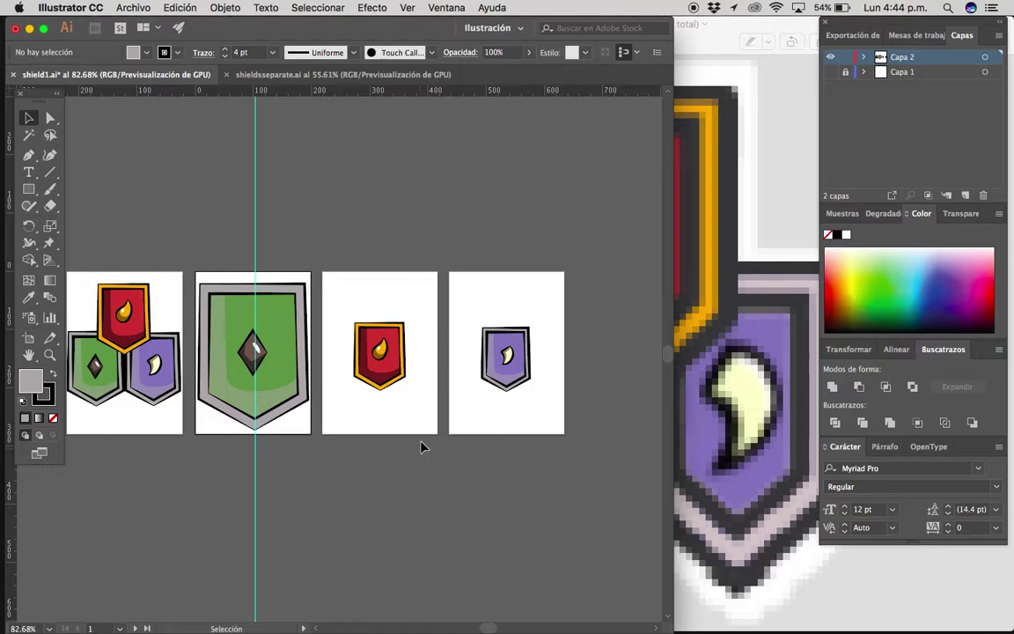
scroll(395, 443, down, 1)
scroll(394, 444, left, 2)
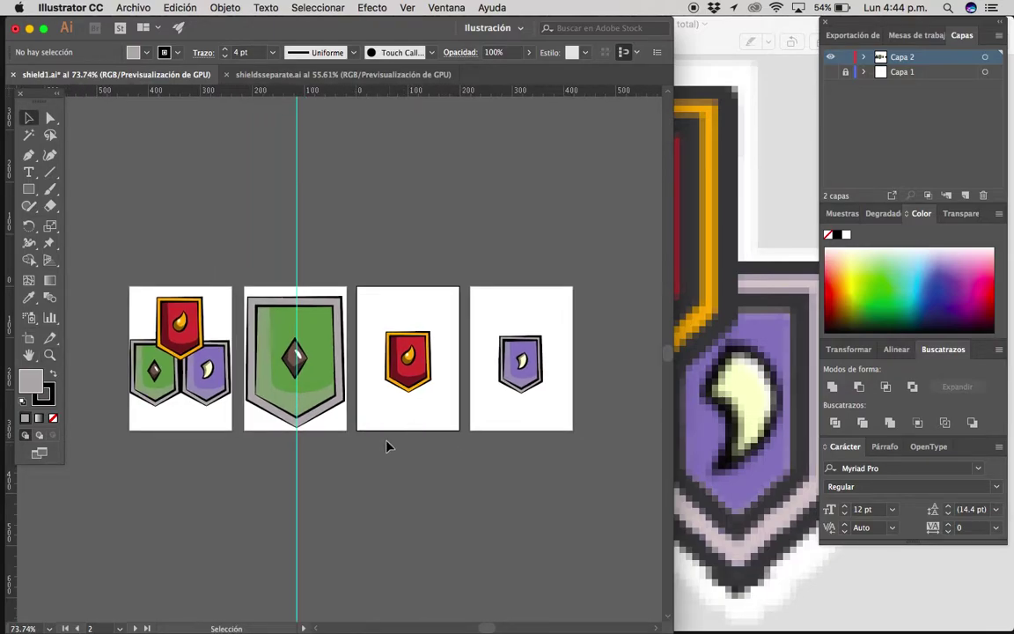
click(679, 327)
click(103, 400)
Delete the large green shield, then bring LegionShields.png forward.
drag(247, 315, 331, 433)
key(ctrl+z)
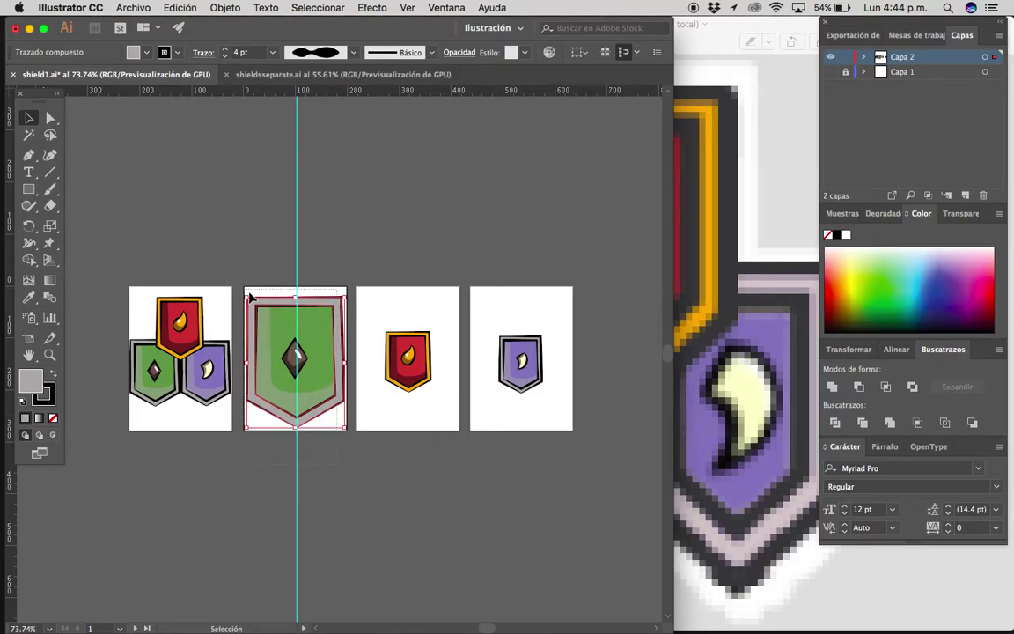
drag(251, 300, 304, 333)
key(Delete)
scroll(373, 435, down, 2)
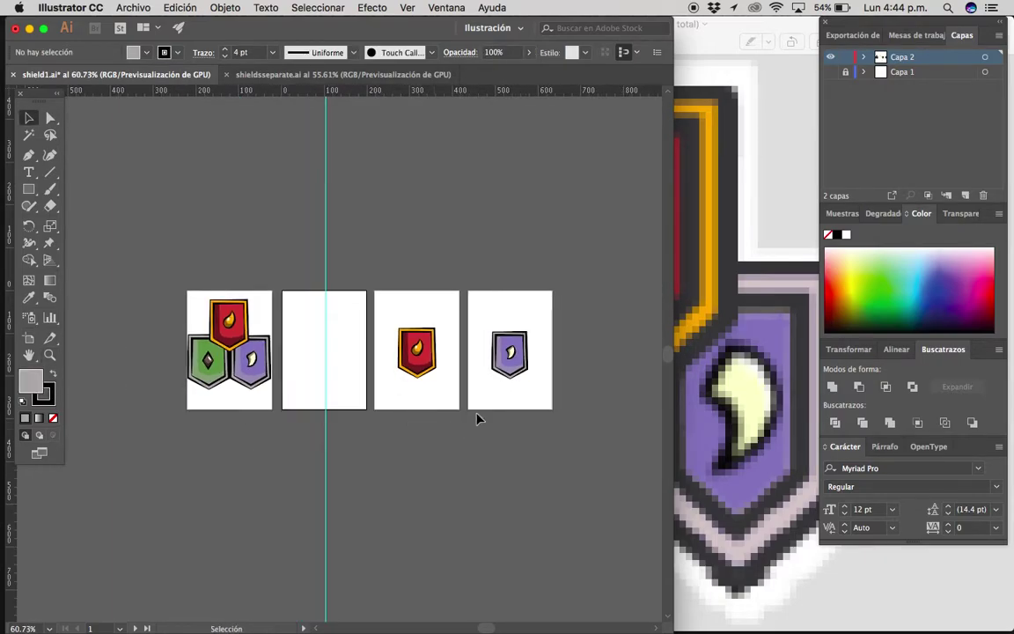
click(675, 358)
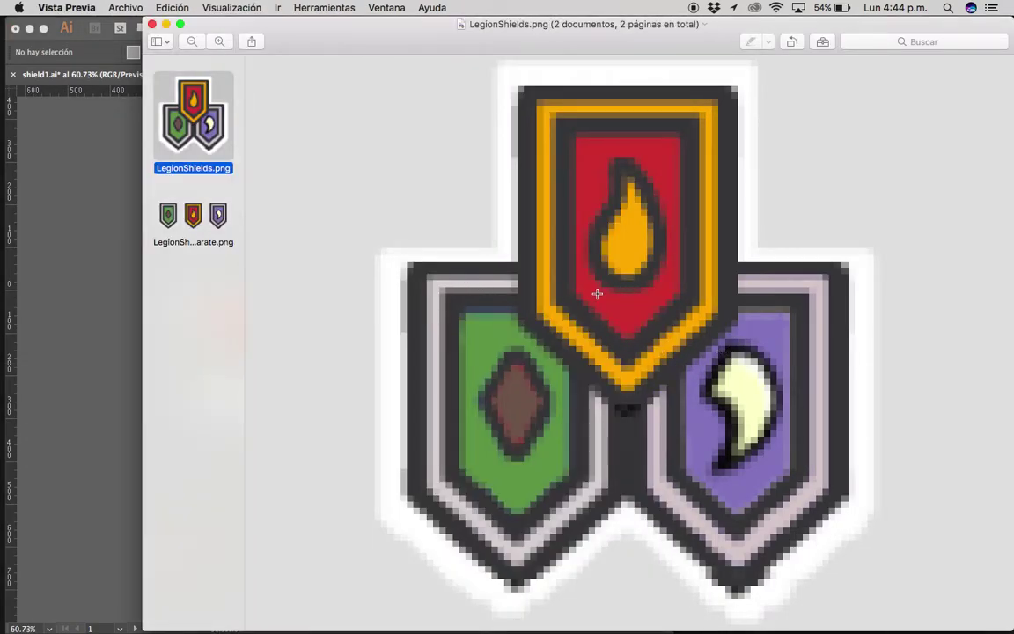
Drag LegionShields.png from the Downloads folder onto the Illustrator canvas.
key(ctrl+Up)
click(677, 199)
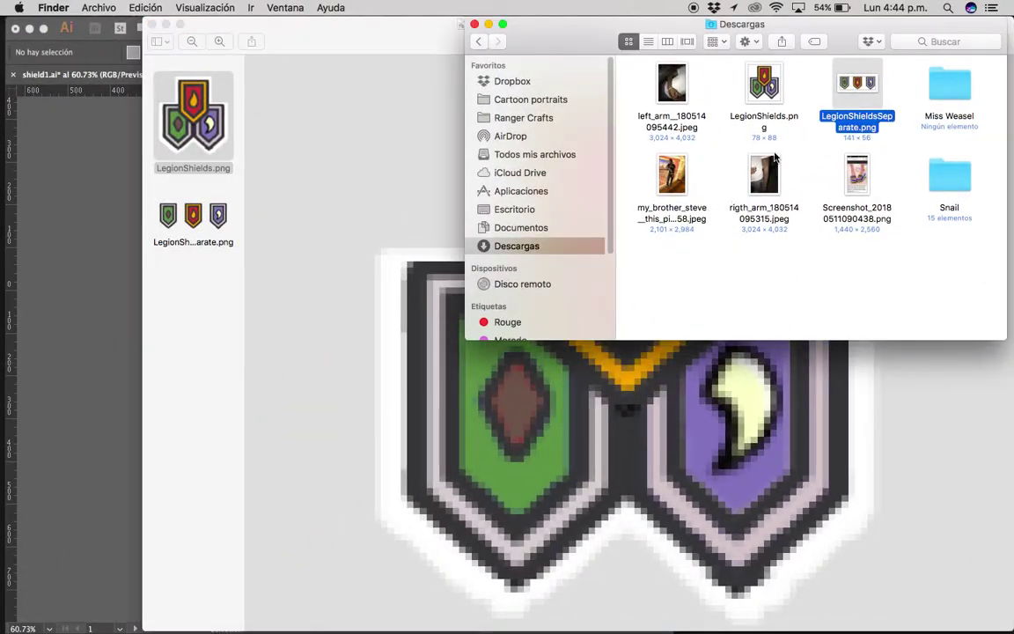
drag(765, 101, 108, 357)
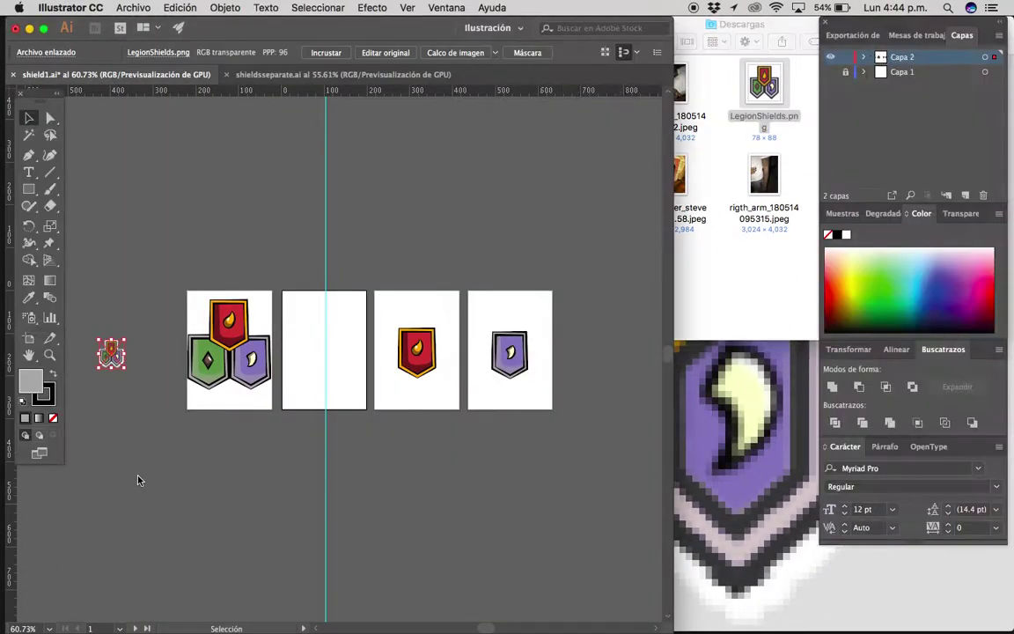
scroll(170, 330, up, 1)
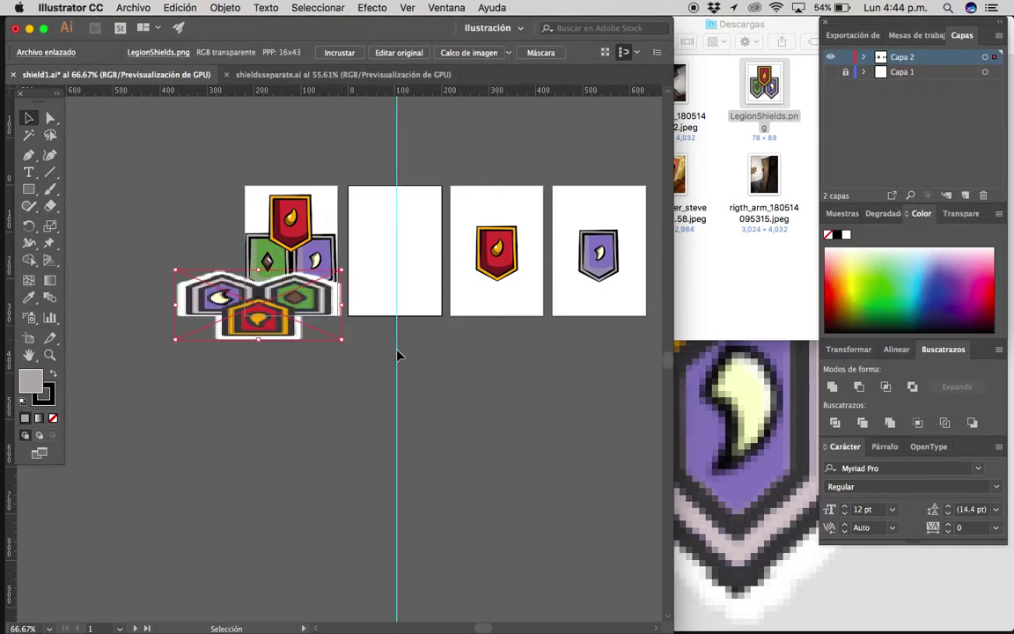
Move the placed shields image to just below the row of artboards.
key(v)
drag(161, 255, 389, 261)
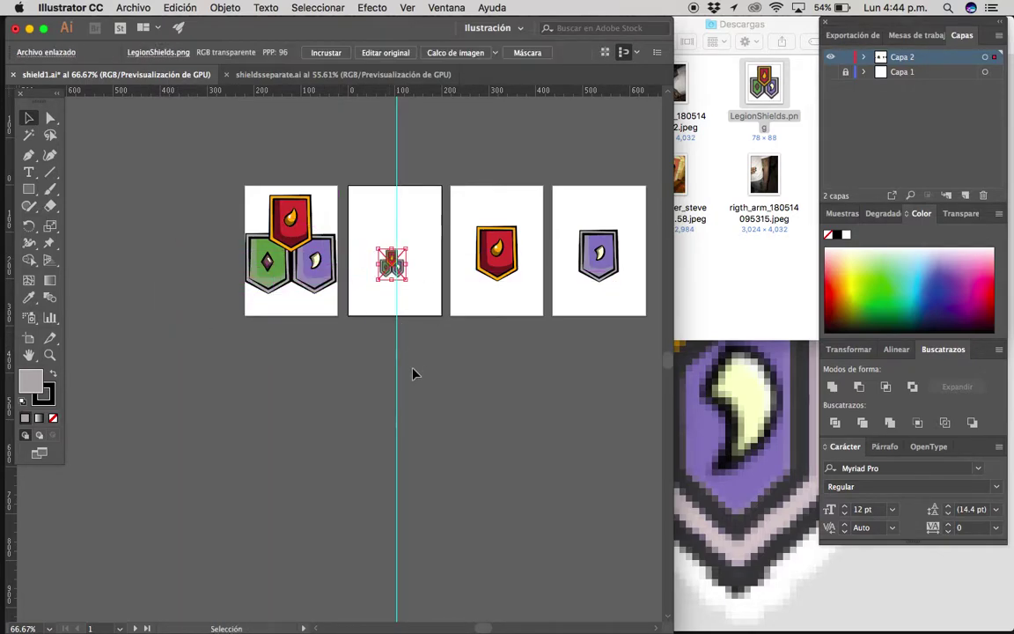
scroll(405, 352, down, 3)
scroll(390, 320, up, 3)
drag(389, 195, 373, 339)
click(436, 333)
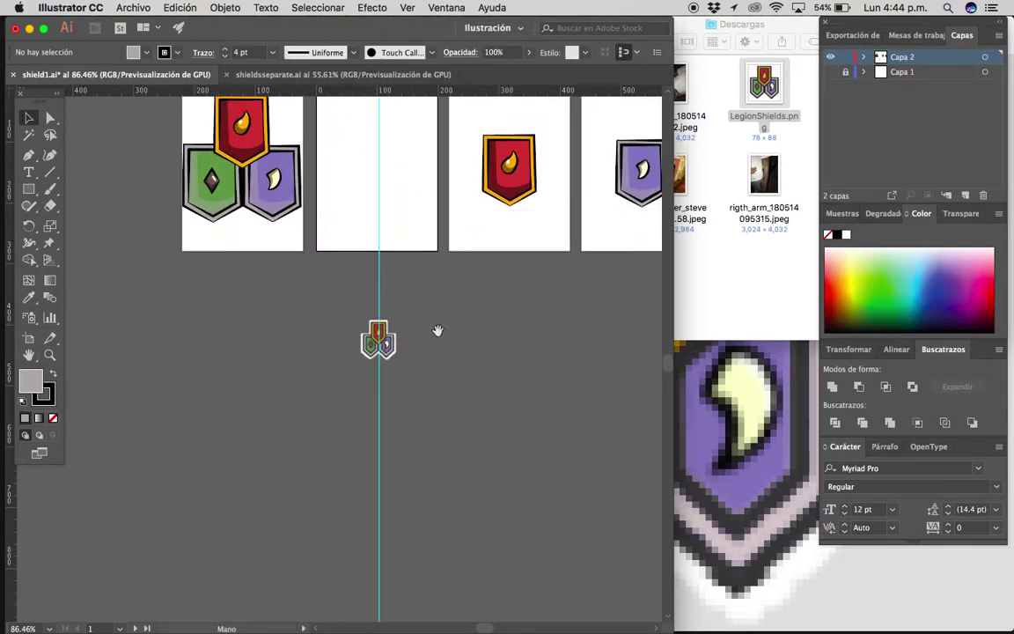
scroll(431, 342, up, 3)
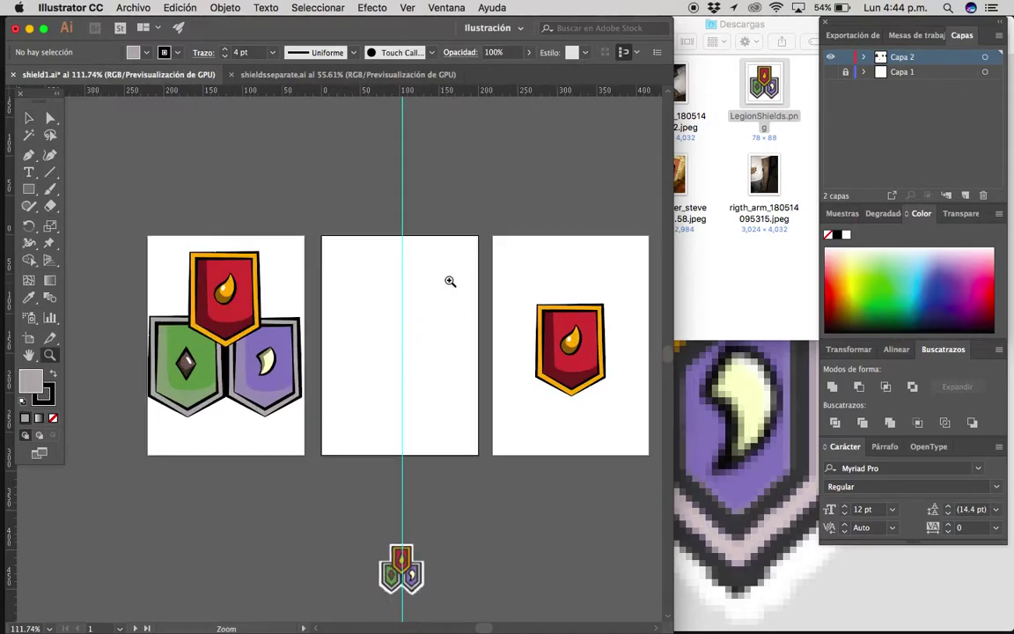
scroll(444, 291, up, 3)
Delete the vertical guide, zoom in on the artboards, and lock the guides.
right_click(452, 217)
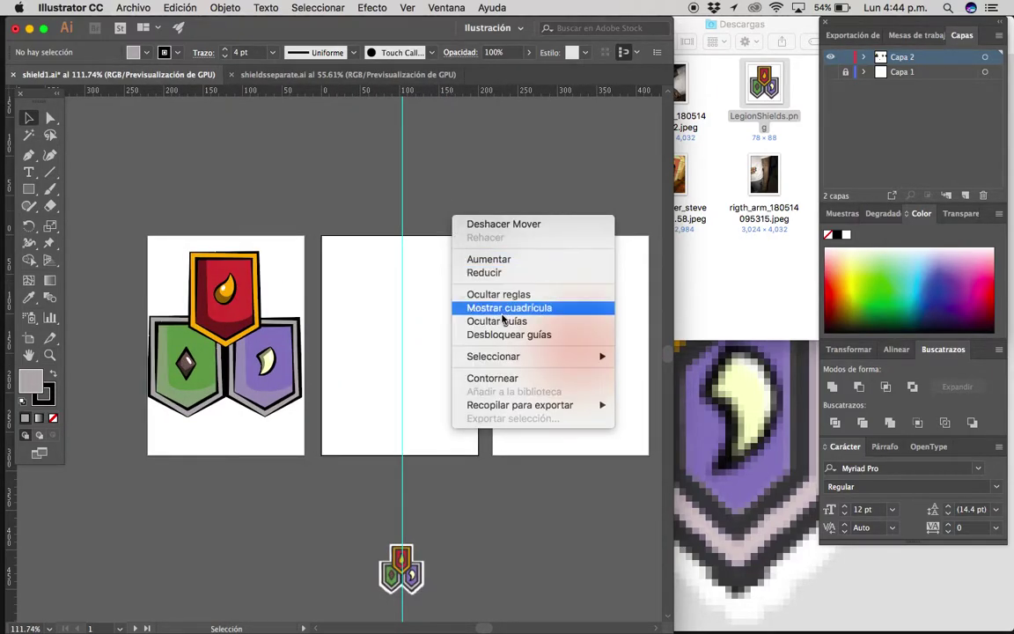
click(389, 171)
click(402, 222)
key(Delete)
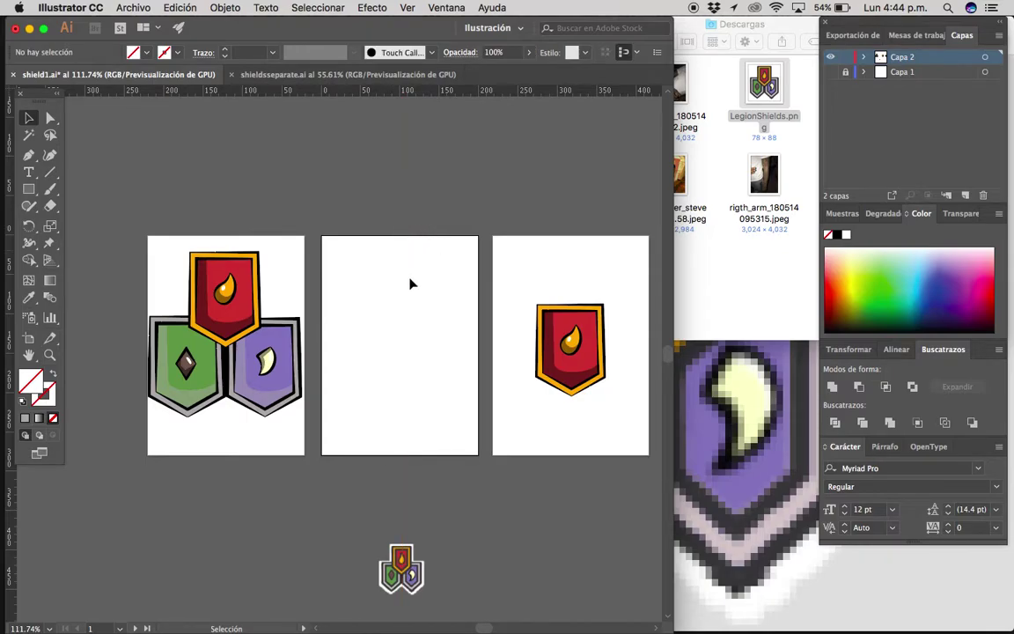
key(z)
click(407, 283)
right_click(451, 175)
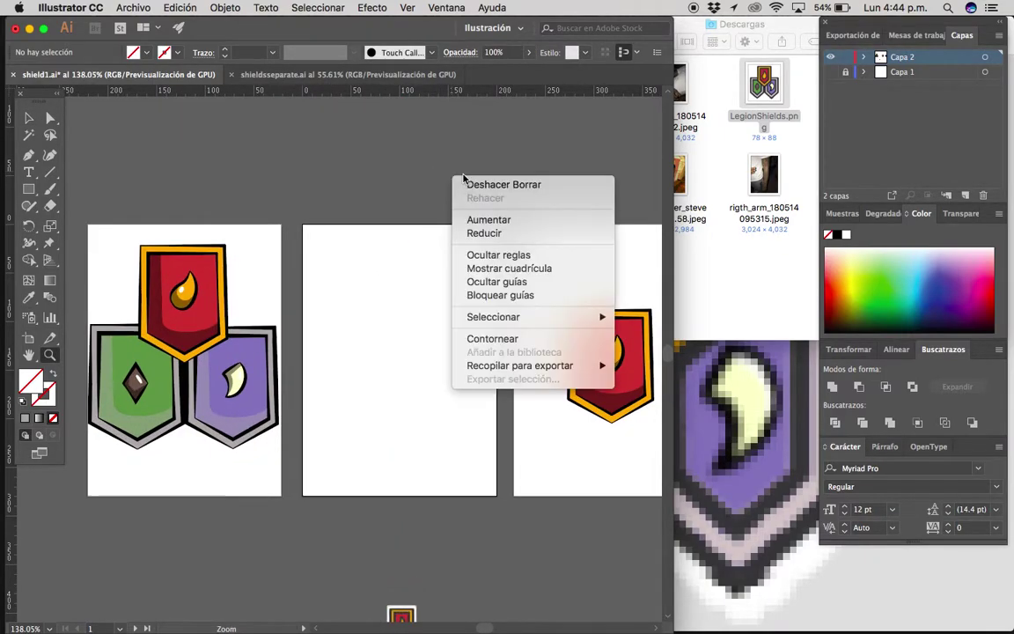
click(500, 295)
scroll(451, 264, up, 2)
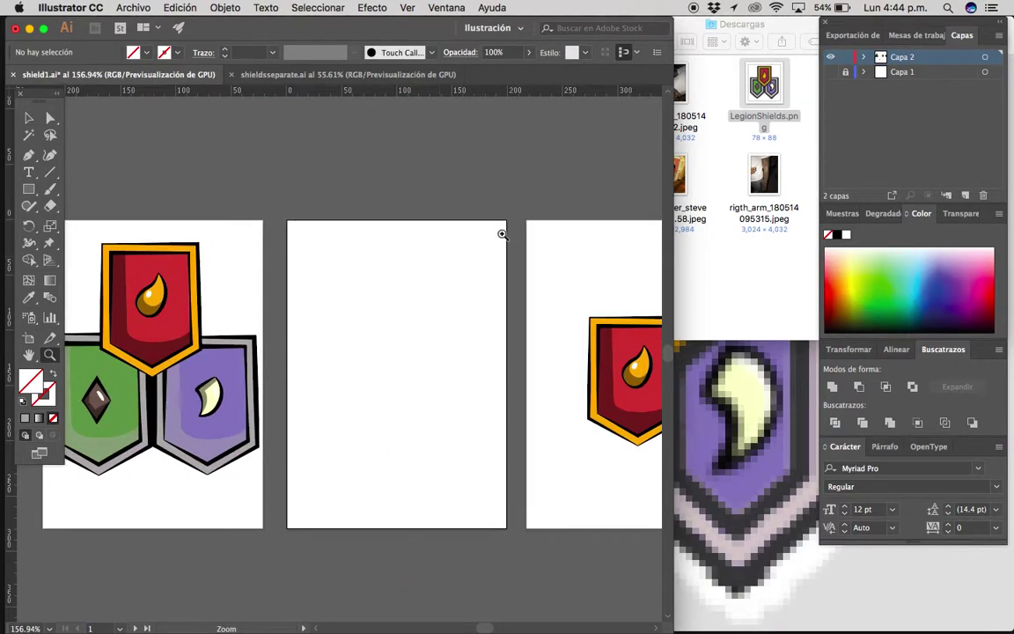
scroll(414, 264, down, 3)
Move the shields image onto the second artboard and enlarge it to about 200 px wide.
key(v)
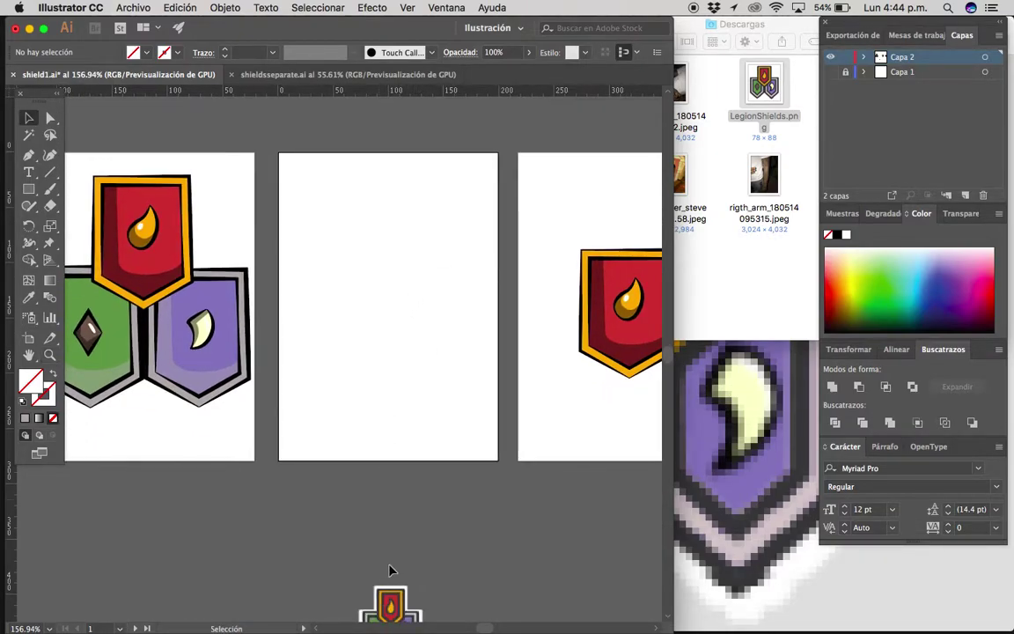
drag(396, 546, 313, 215)
drag(342, 249, 498, 250)
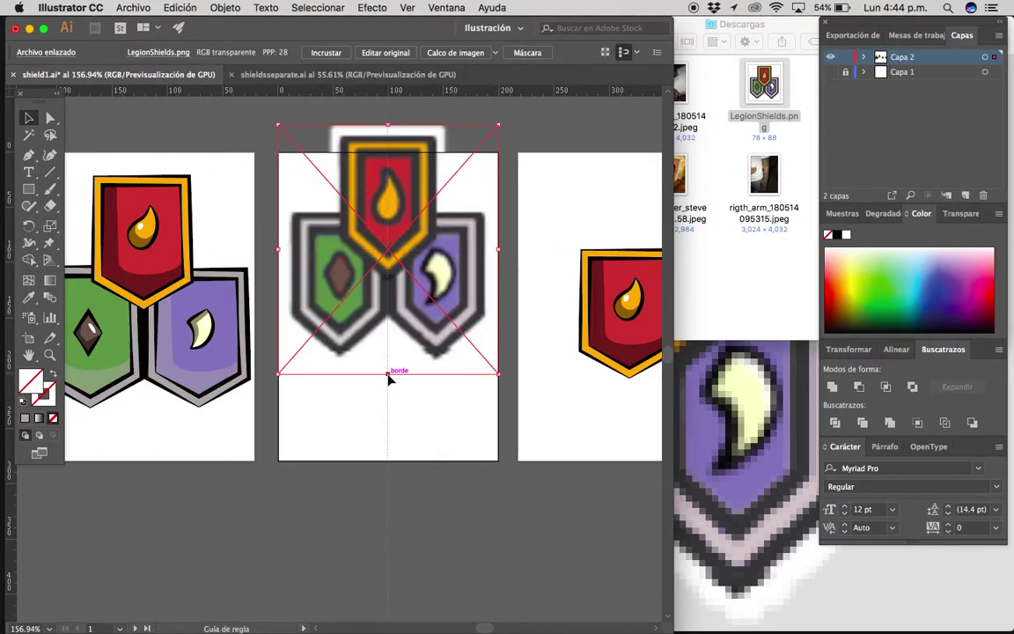
mouse_move(388, 377)
mouse_down()
mouse_move(432, 301)
mouse_move(423, 323)
mouse_up()
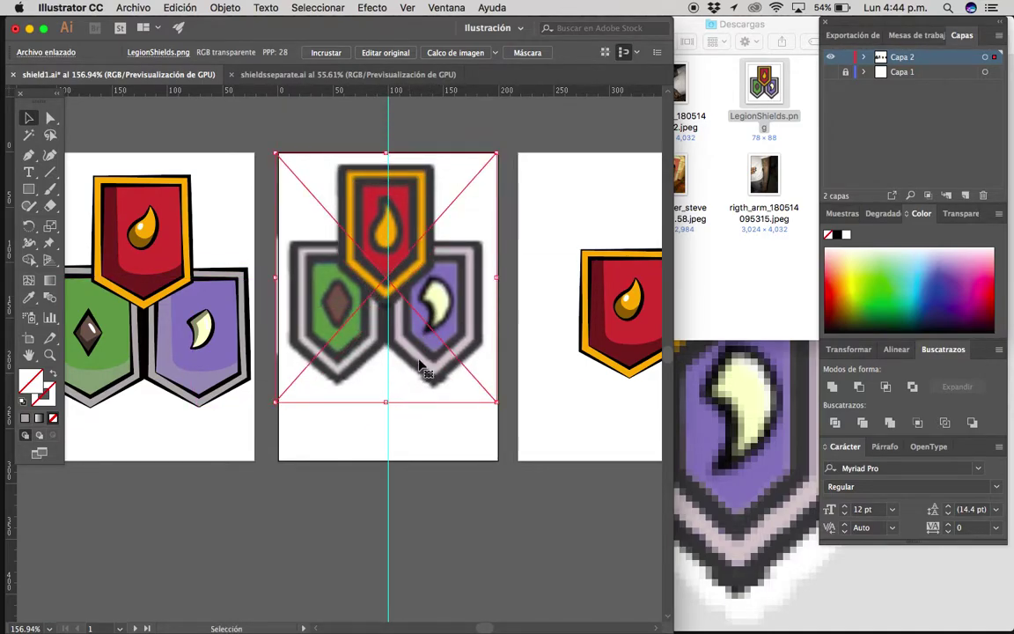
drag(388, 401, 388, 459)
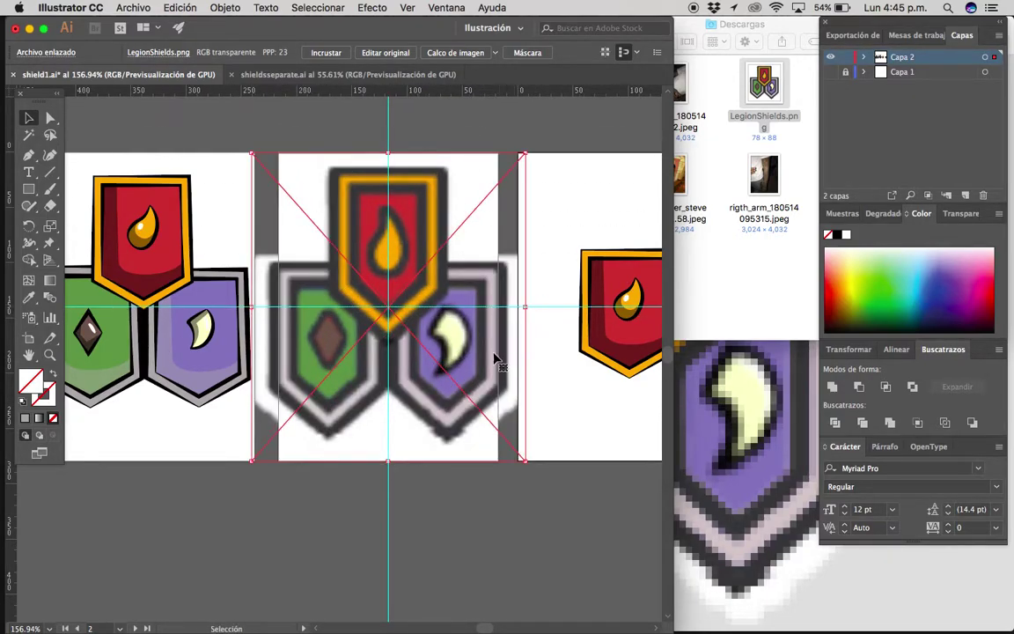
click(461, 502)
scroll(338, 234, down, 2)
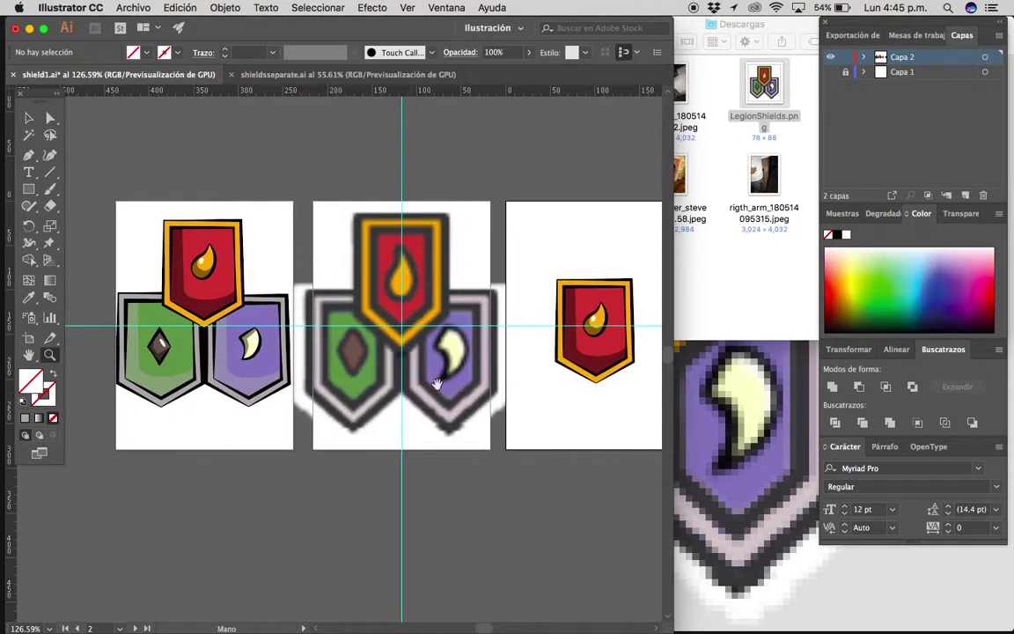
drag(410, 326, 410, 380)
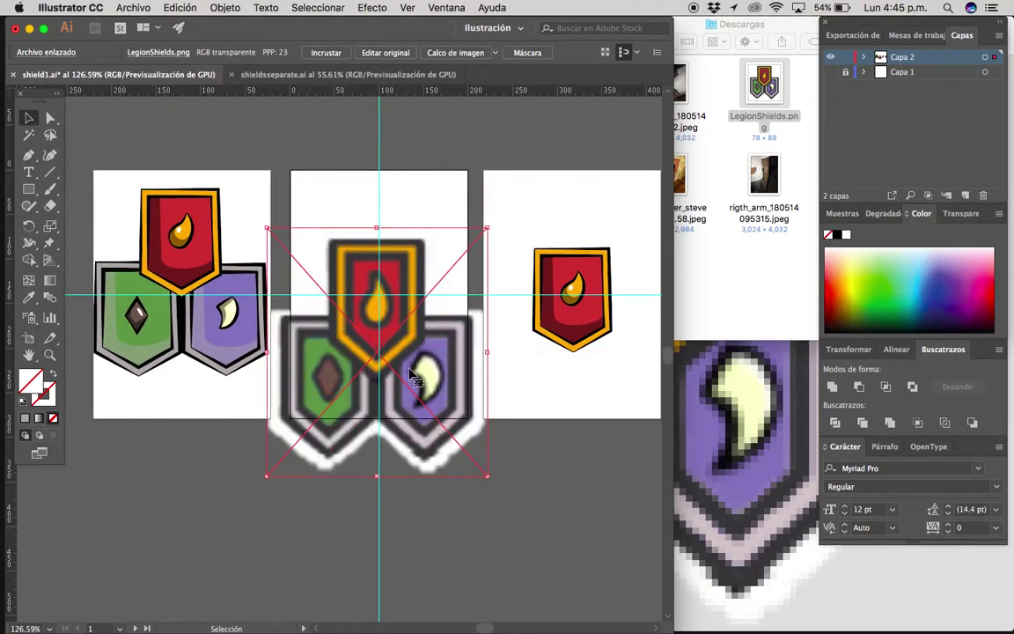
scroll(410, 380, up, 1)
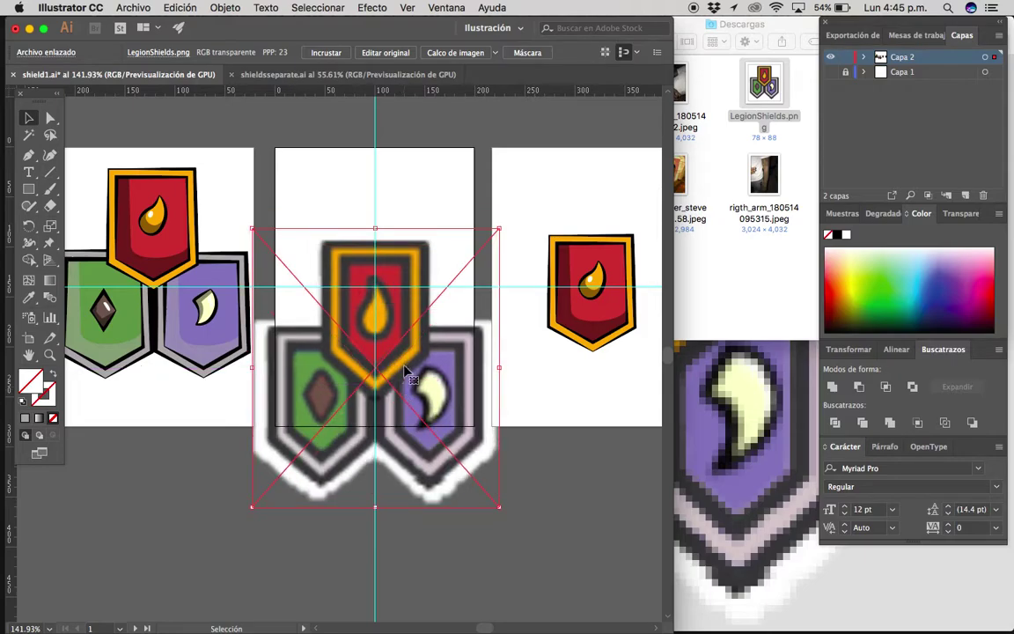
drag(406, 372, 405, 366)
Scale the shields image up further and fine-tune its position on the second artboard.
scroll(409, 359, up, 1)
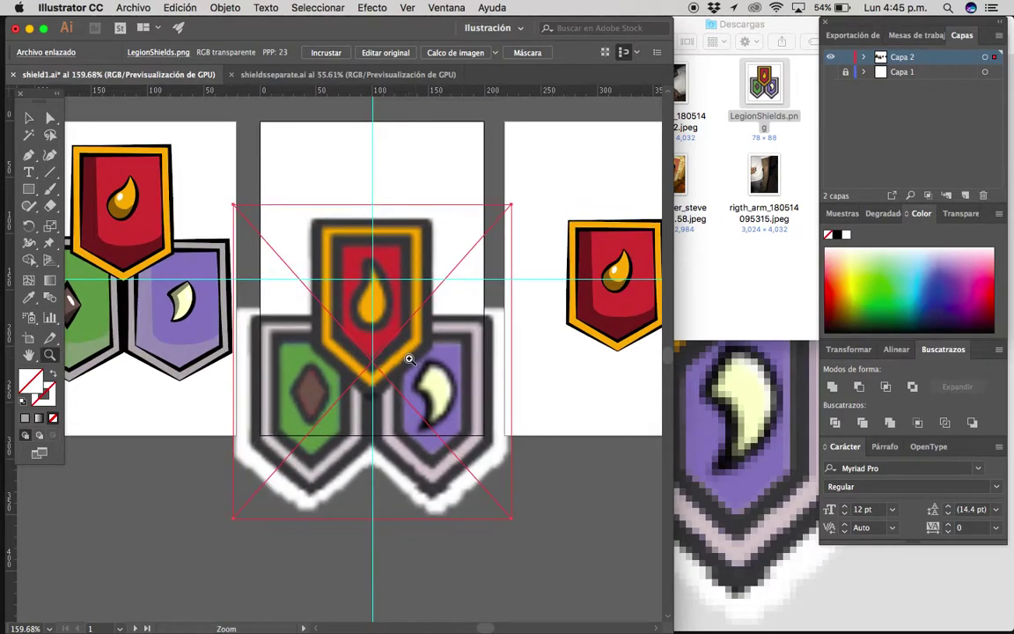
scroll(437, 475, up, 2)
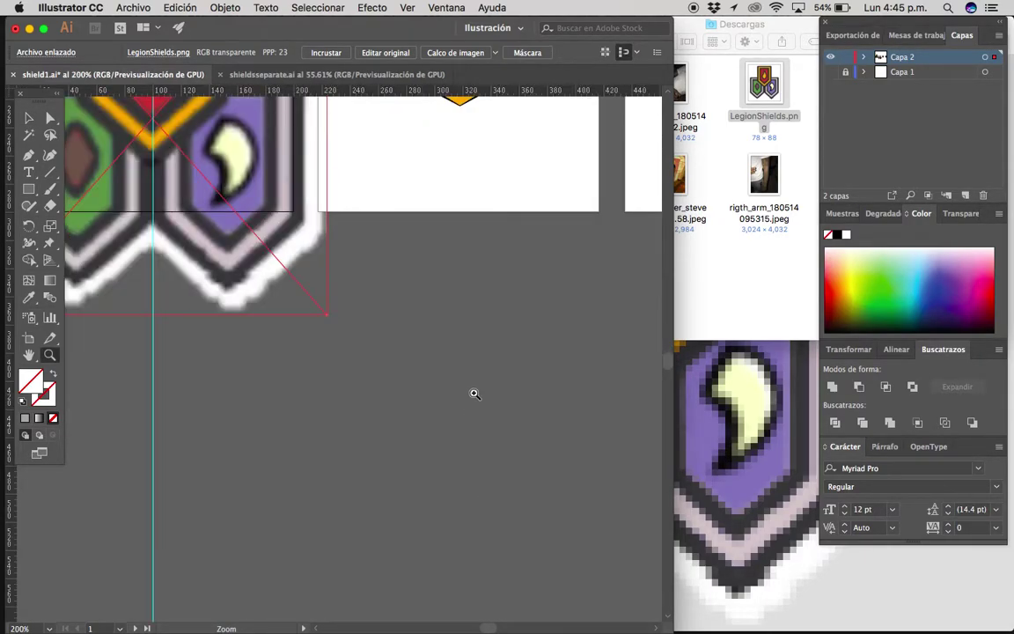
scroll(422, 414, down, 9)
key(v)
scroll(440, 385, up, 3)
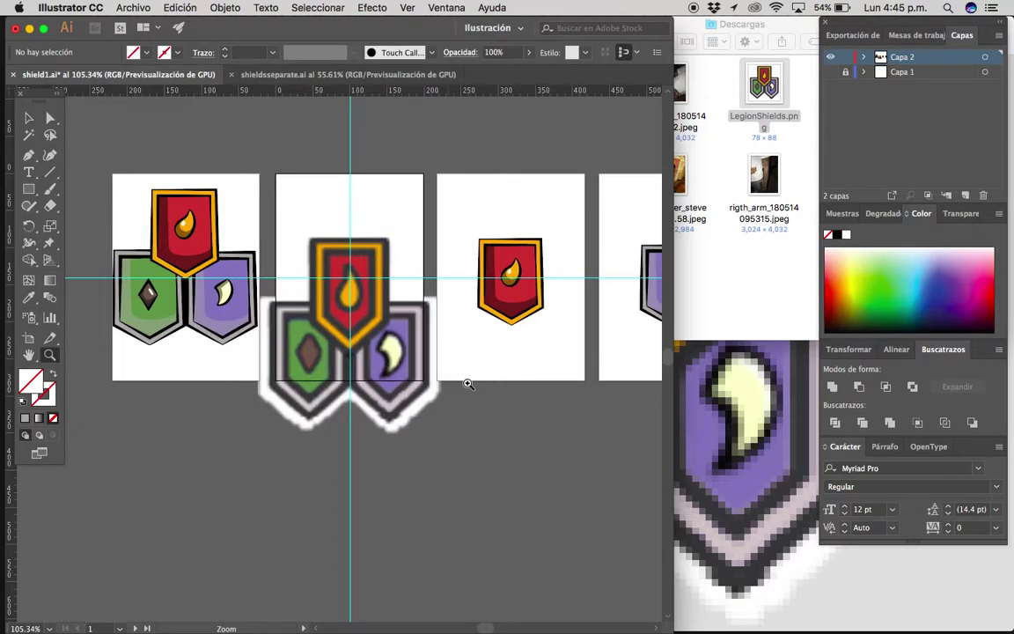
click(383, 352)
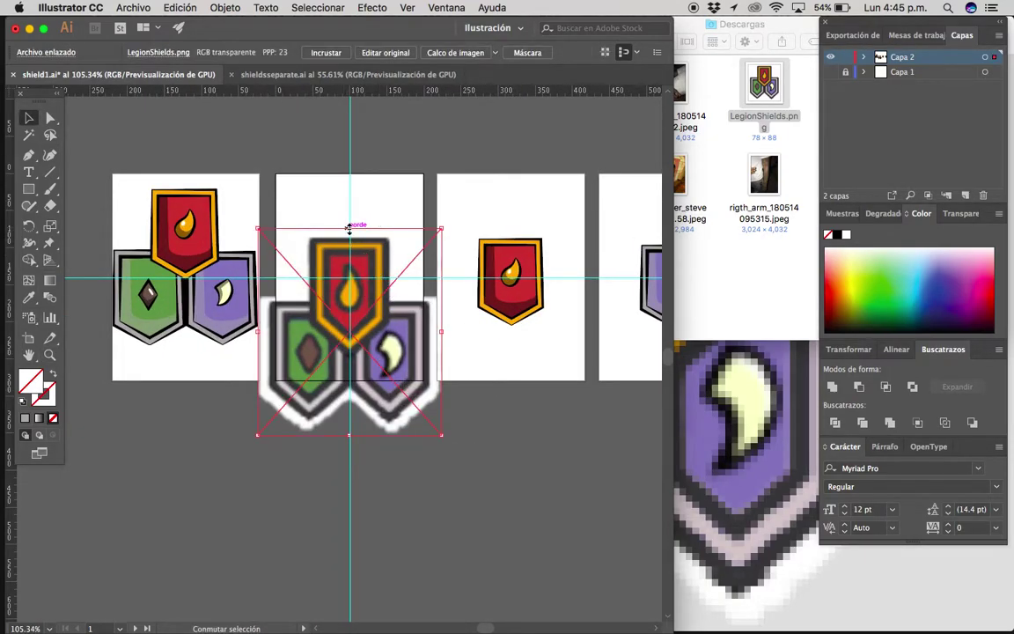
drag(349, 227, 349, 166)
drag(370, 299, 369, 318)
drag(351, 178, 351, 164)
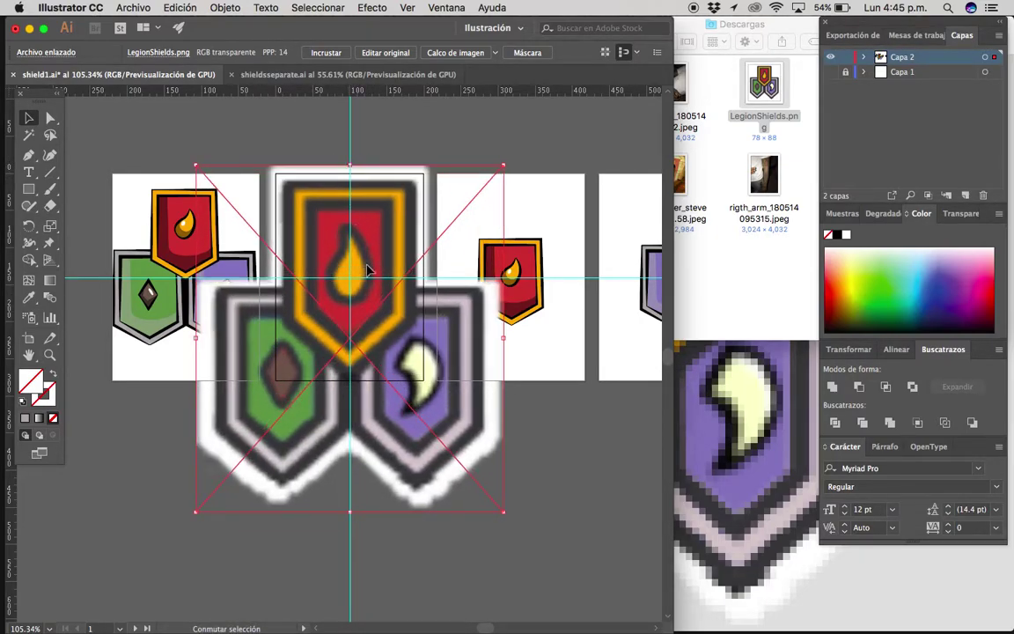
drag(368, 306, 385, 353)
key(Up)
key(Up)
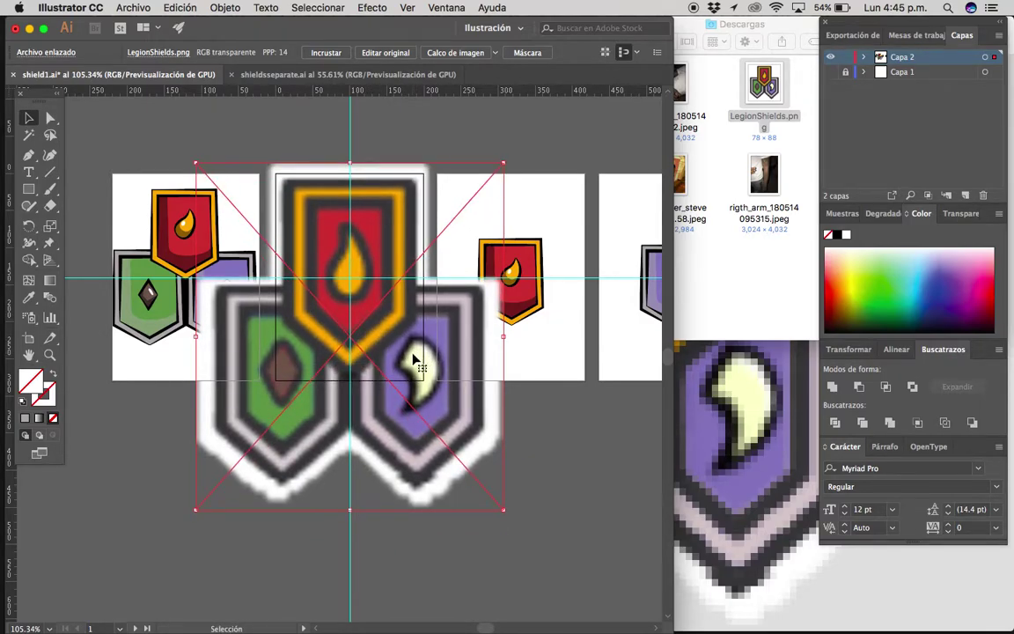
key(Up)
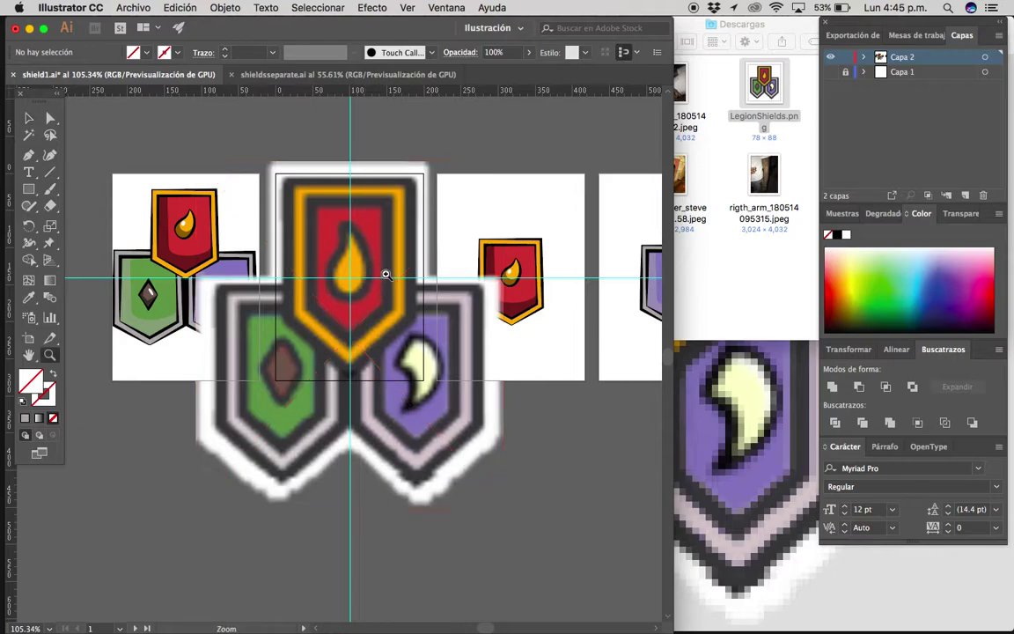
scroll(385, 272, up, 2)
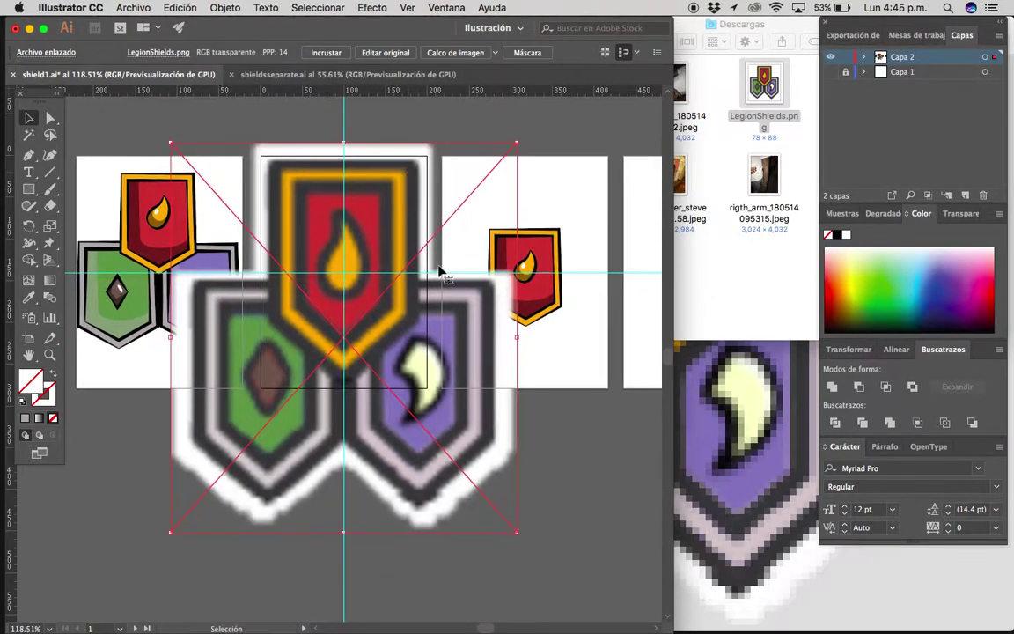
scroll(380, 248, down, 3)
Alt-drag a copy of the shields image to the lower left and delete the original.
mouse_move(382, 345)
mouse_down()
mouse_move(296, 413)
mouse_move(169, 480)
mouse_up()
click(403, 346)
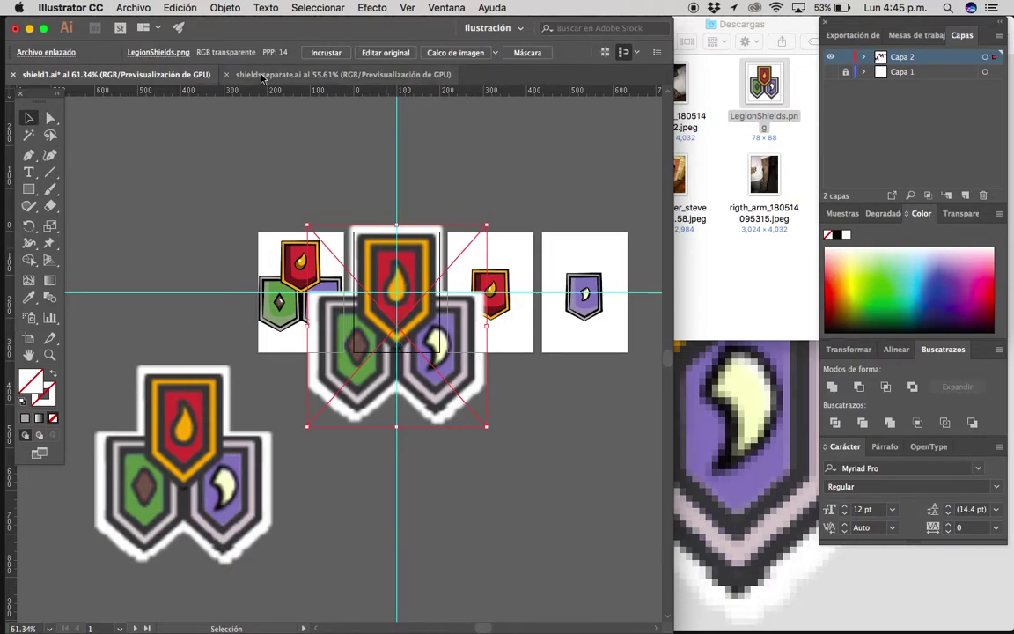
key(Delete)
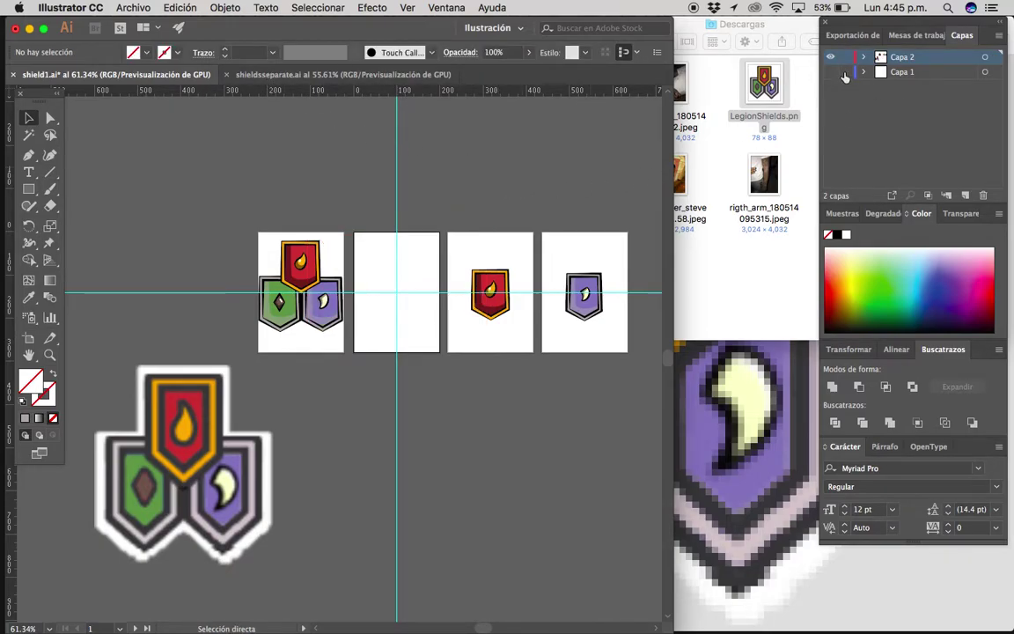
Paste the shield reference into the bottom layer Capa 1, accepting the unlock alert.
double_click(903, 57)
key(Escape)
click(924, 71)
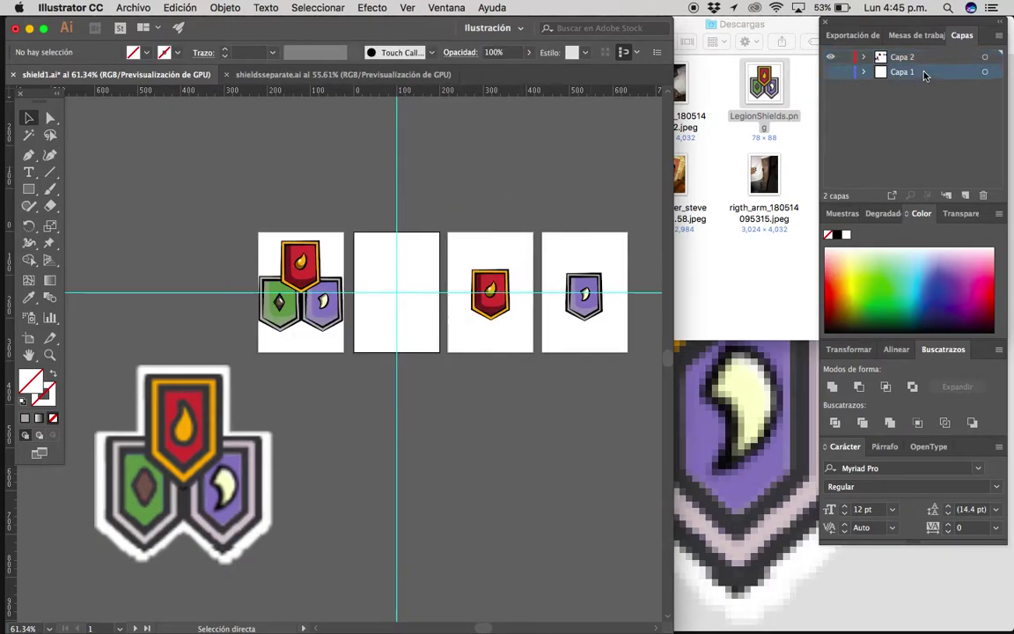
key(ctrl+v)
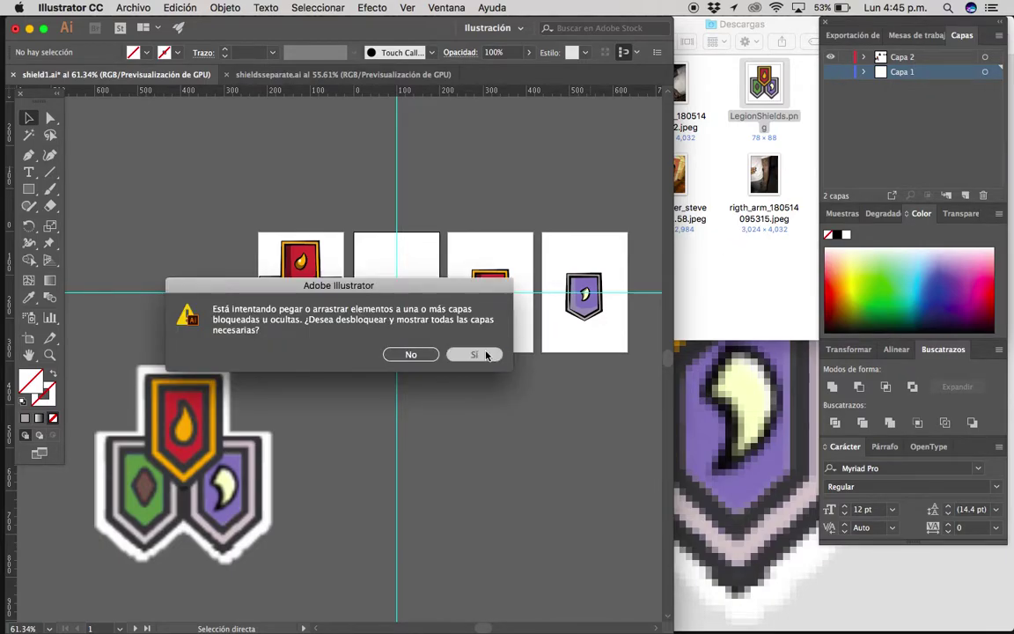
click(473, 354)
click(843, 74)
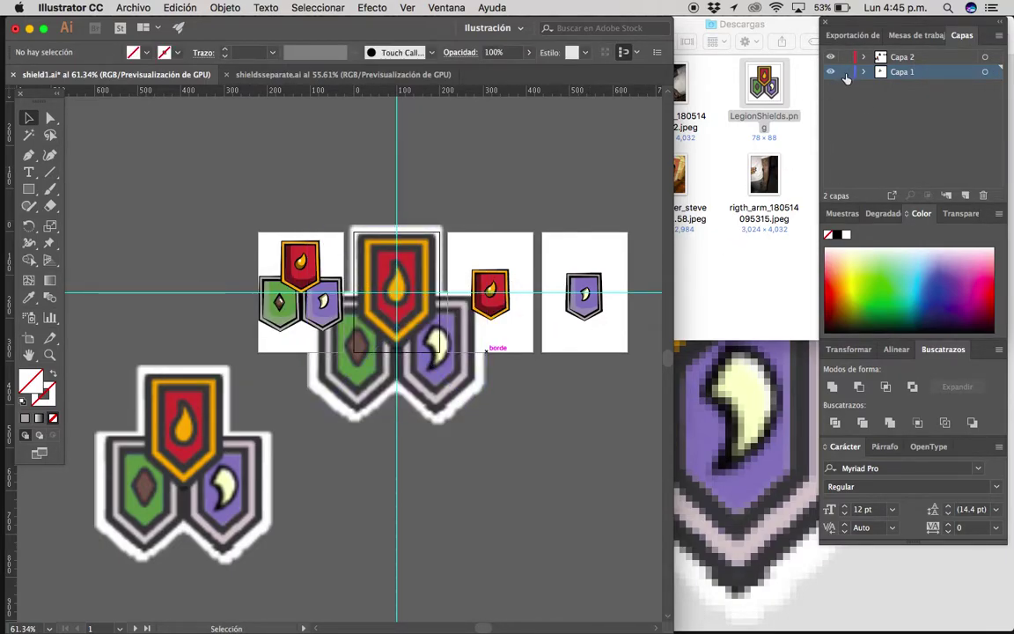
click(441, 251)
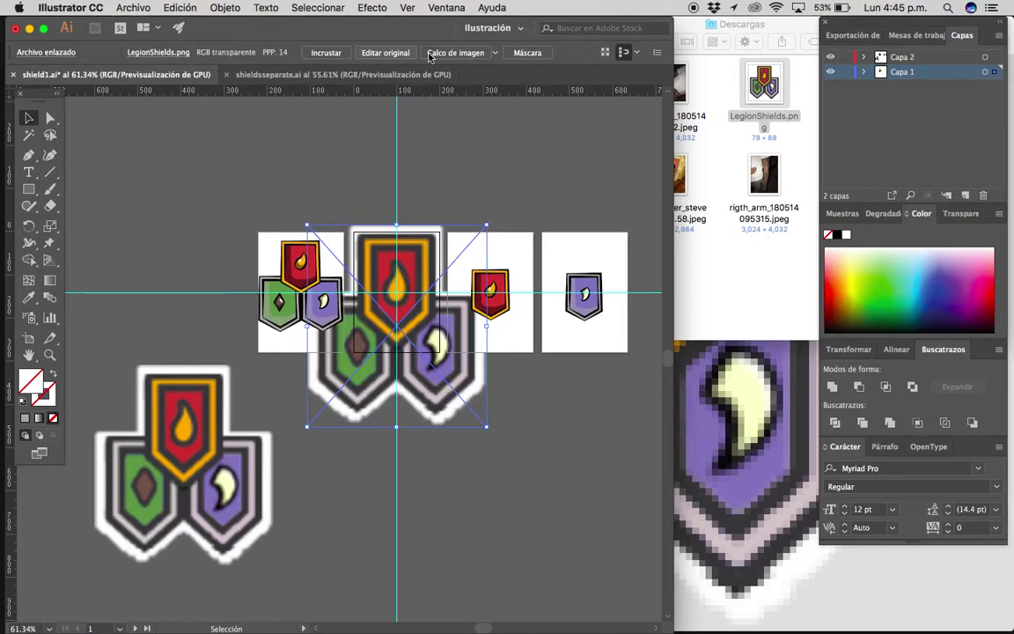
Lock Capa 1 and make Capa 2 the active layer, zoomed on the red shield.
key(f)
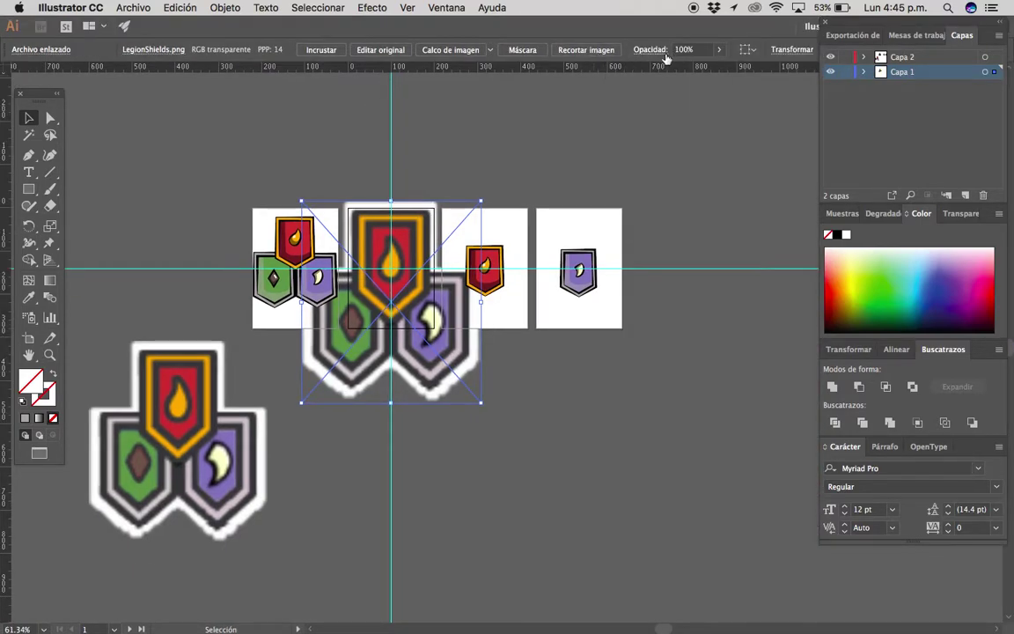
scroll(683, 50, down, 20)
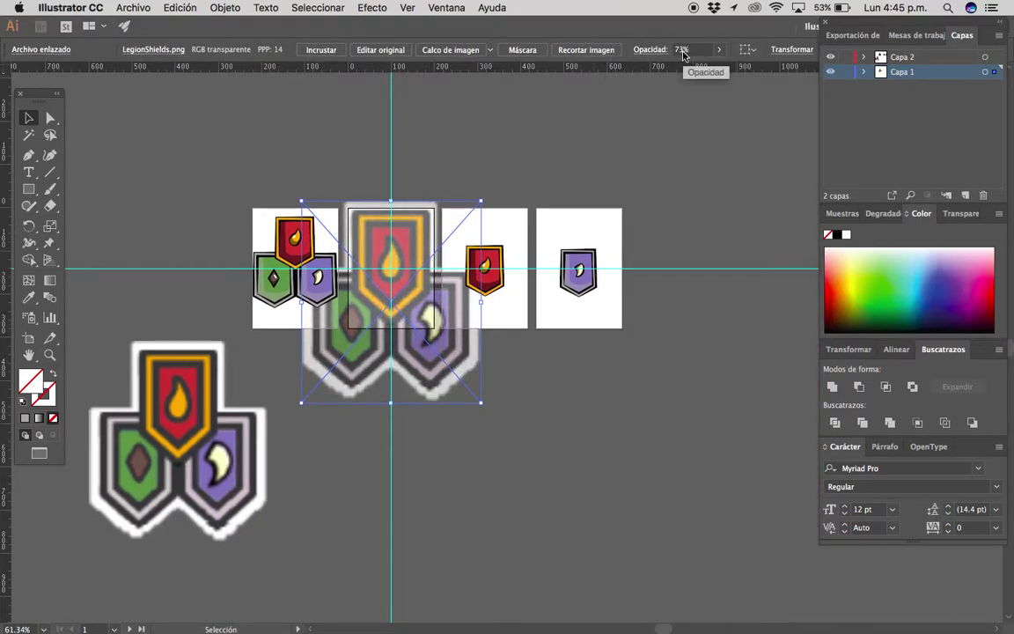
click(845, 72)
click(898, 56)
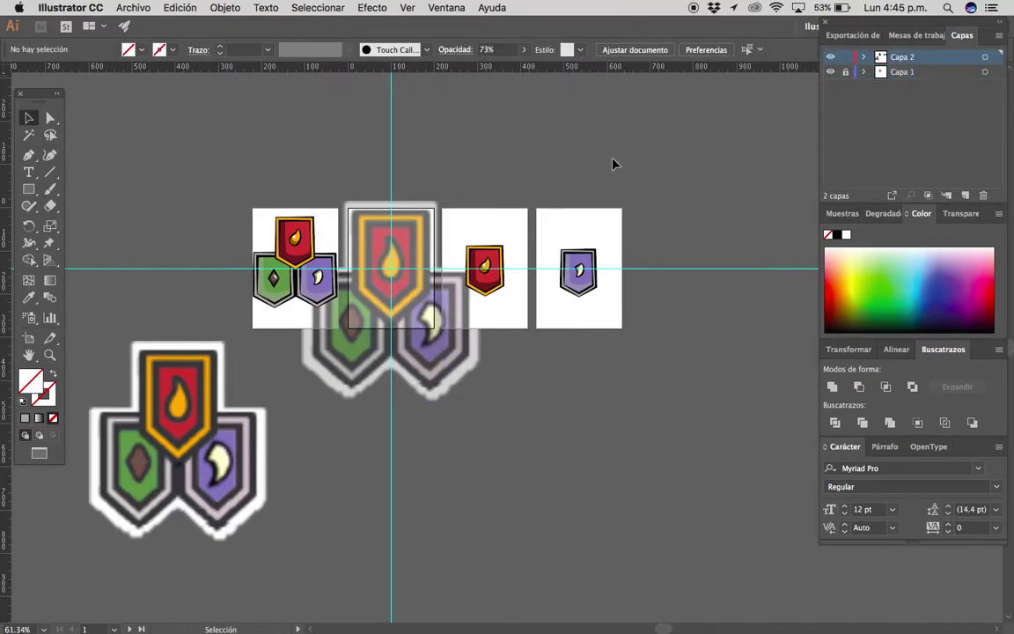
key(z)
drag(572, 264, 423, 276)
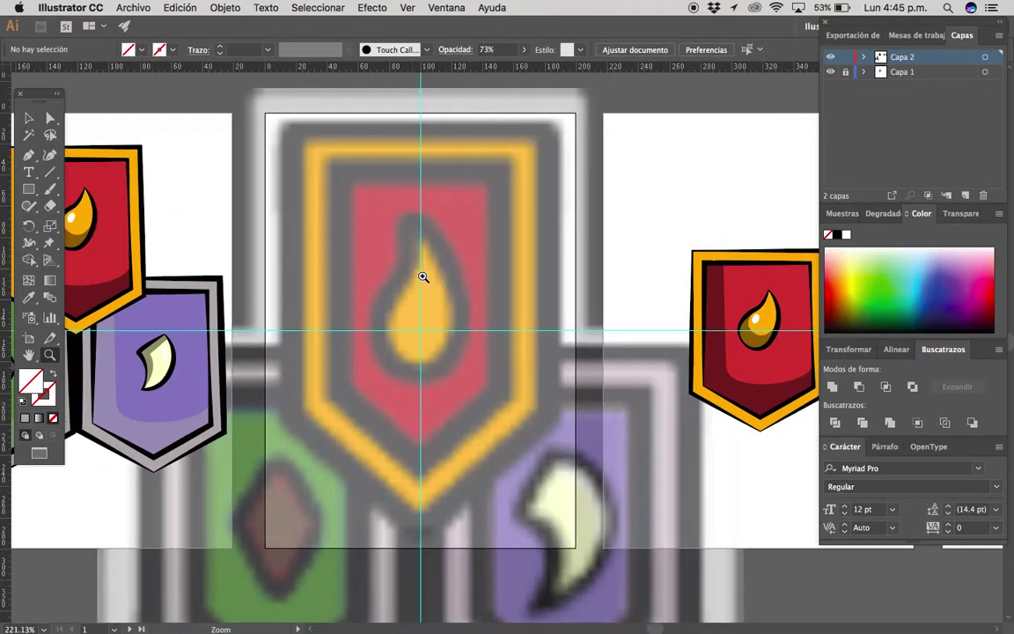
Draw a rectangle over the red shield centred on the guide and pull a bottom-centre point into a tip.
scroll(422, 276, up, 3)
scroll(432, 279, left, 2)
key(m)
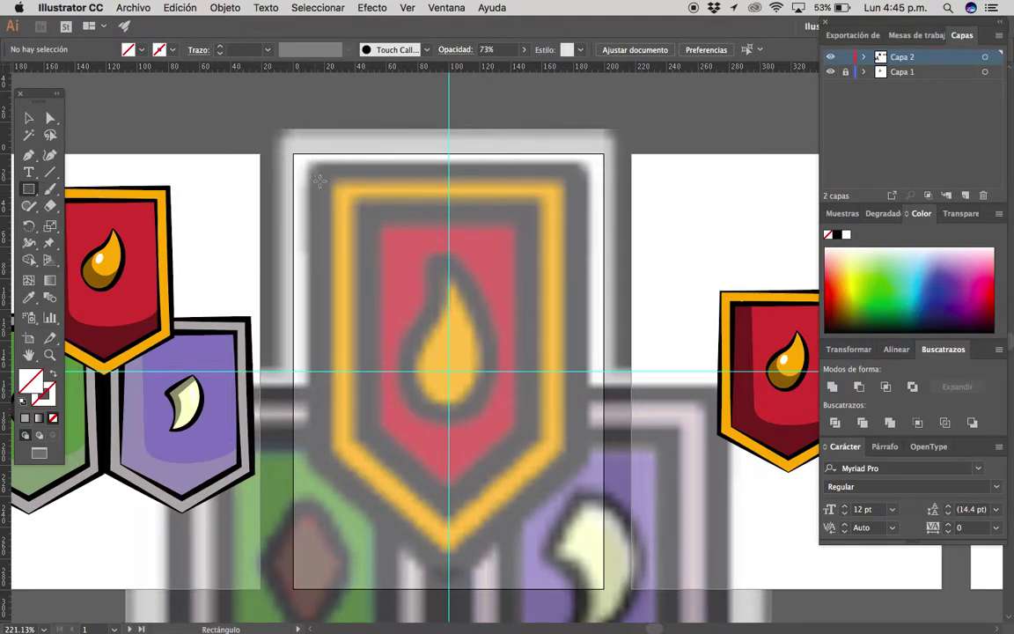
drag(340, 191, 551, 449)
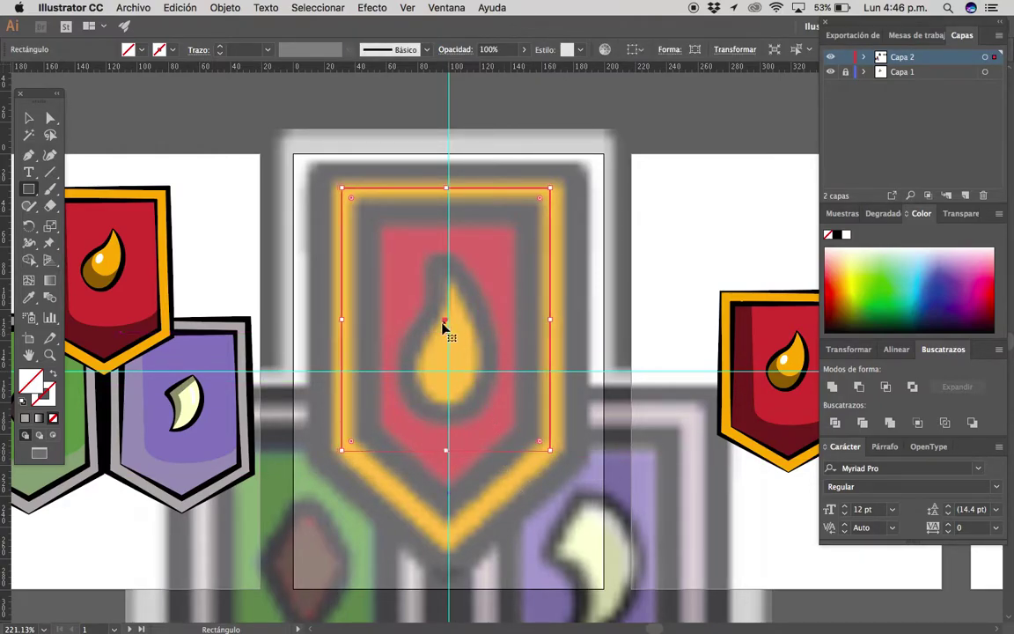
drag(446, 325, 448, 325)
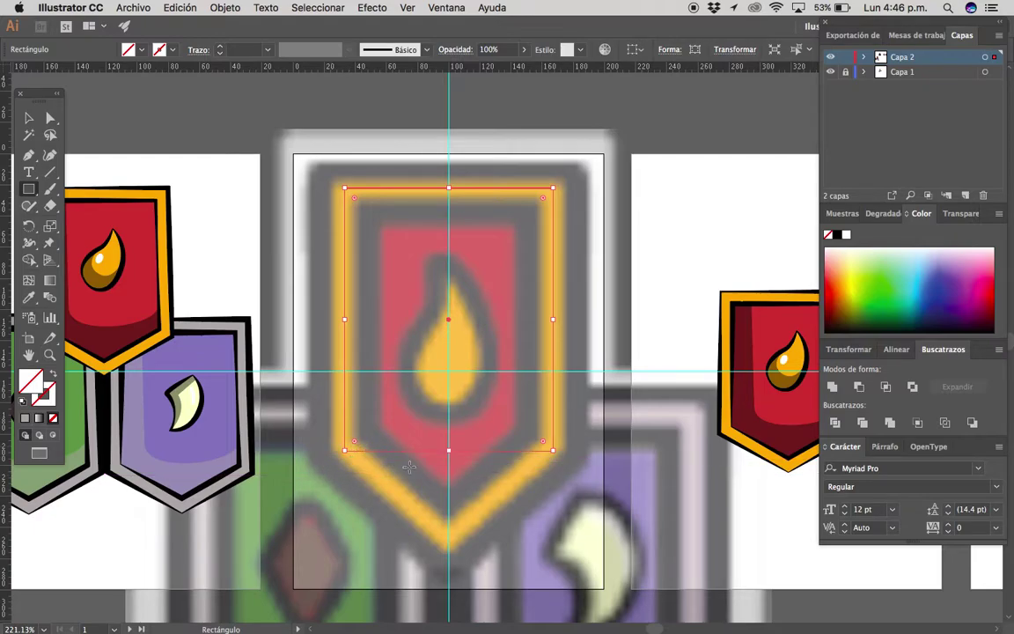
key(p)
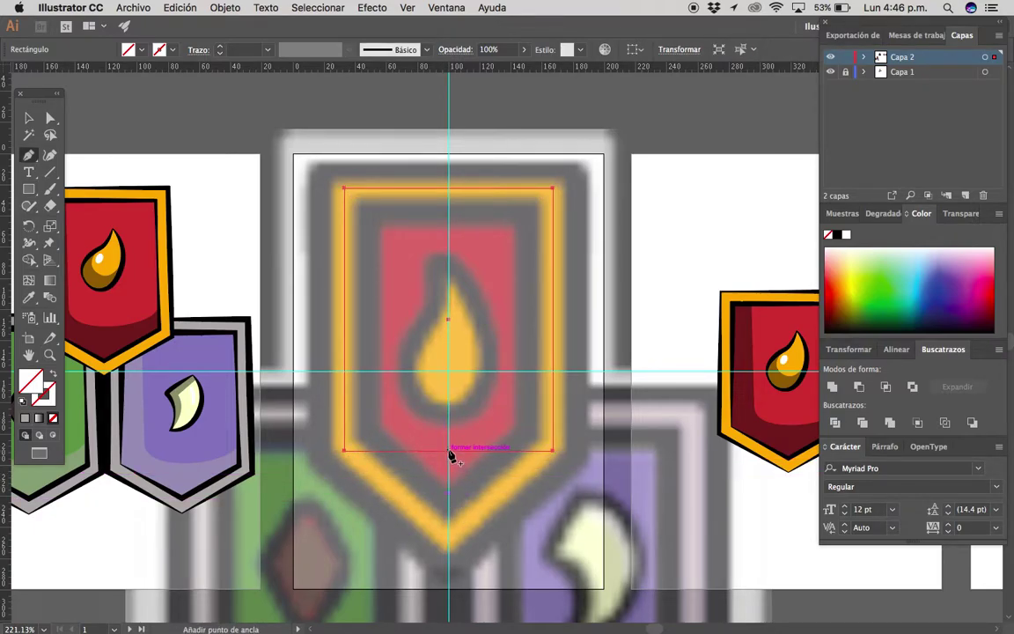
click(449, 450)
key(a)
scroll(462, 440, down, 2)
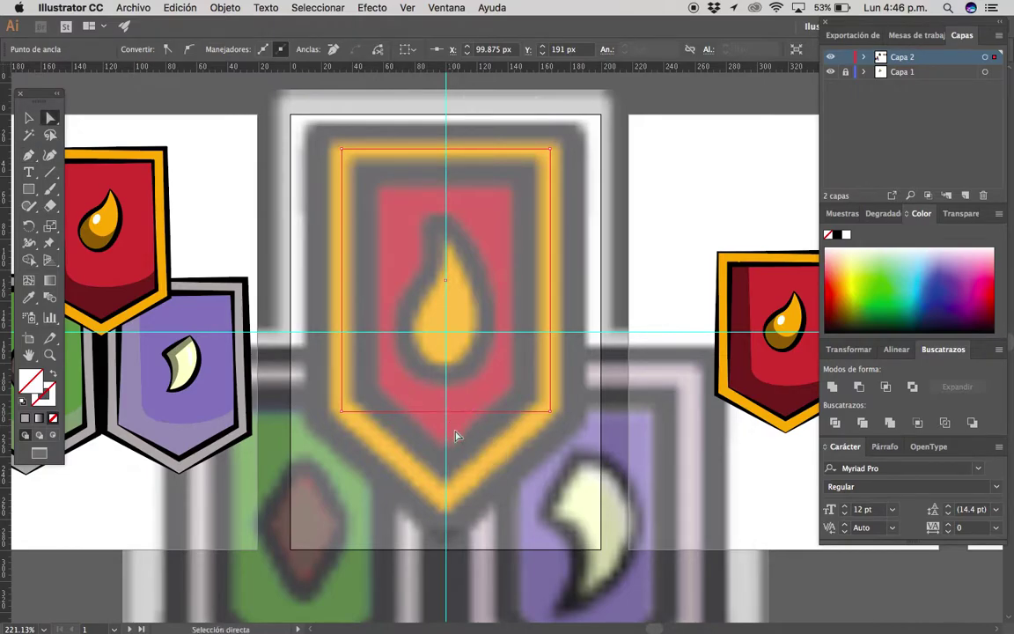
drag(447, 413, 446, 488)
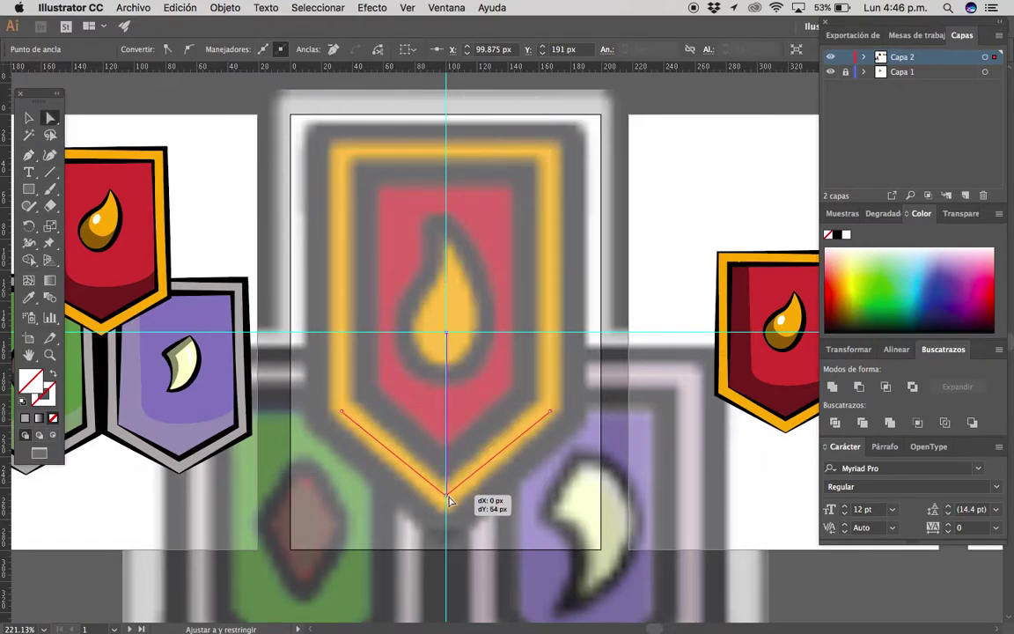
key(v)
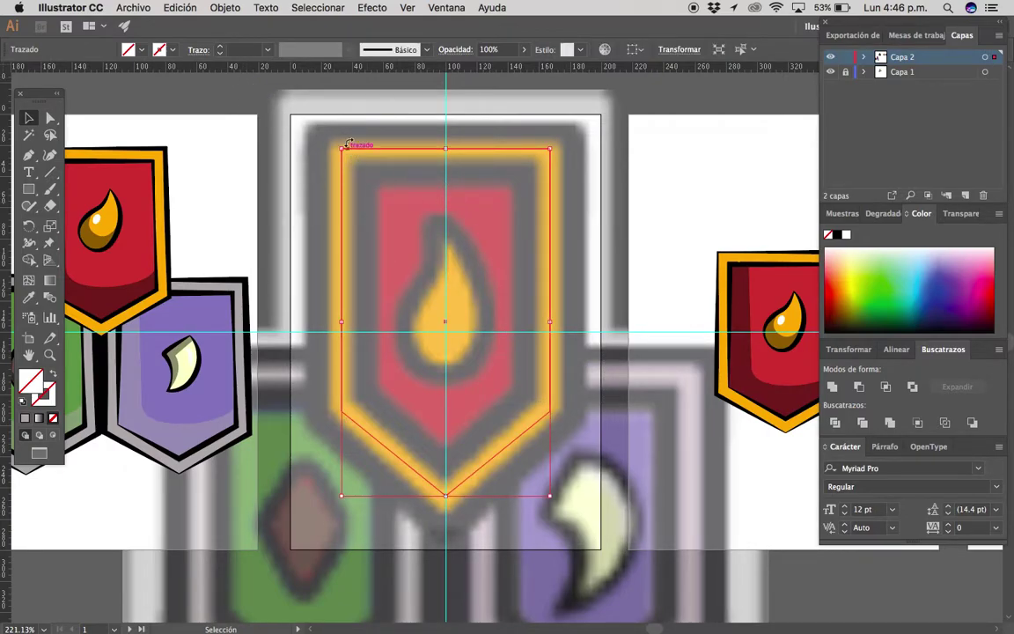
Give the traced shield a 20 pt black outline and compare it with the reference.
click(219, 46)
scroll(244, 51, up, 10)
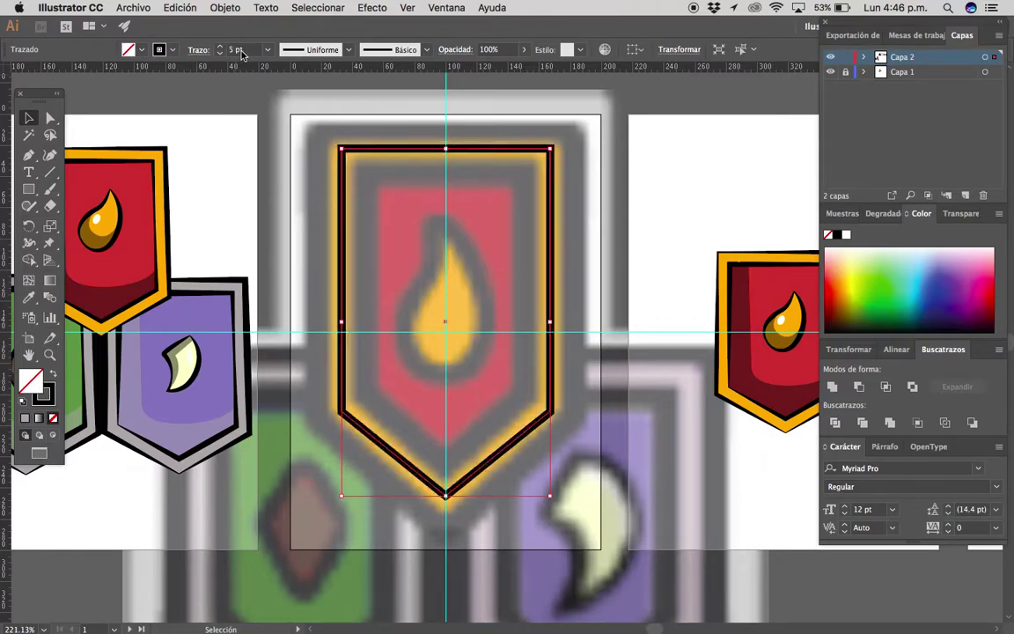
scroll(242, 55, up, 7)
scroll(242, 54, up, 2)
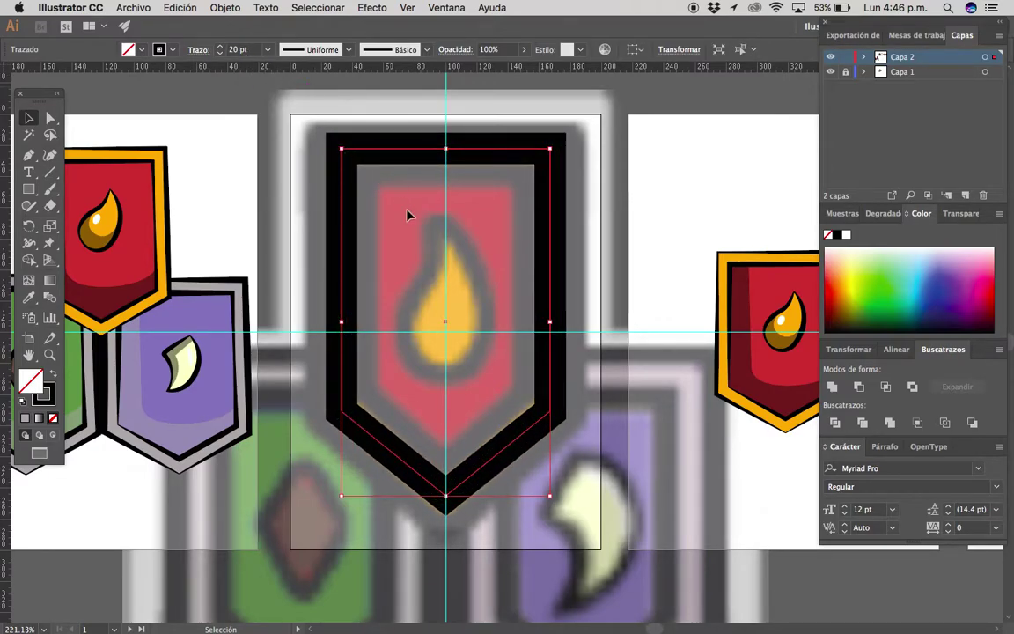
key(a)
key(z)
mouse_move(362, 350)
mouse_down()
mouse_move(464, 329)
mouse_move(394, 281)
mouse_up()
scroll(394, 280, down, 3)
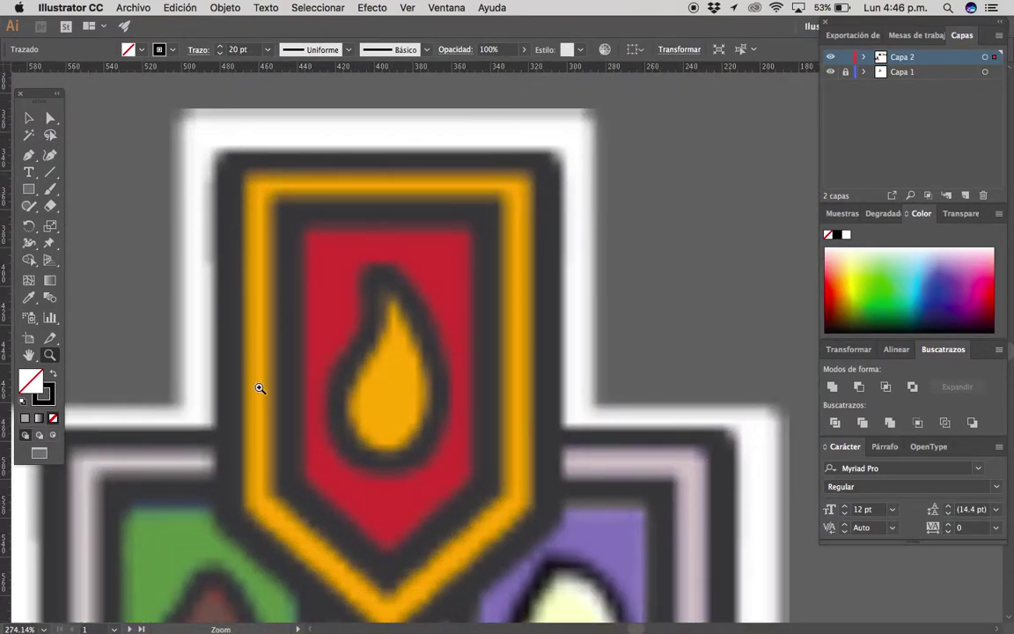
scroll(260, 388, down, 5)
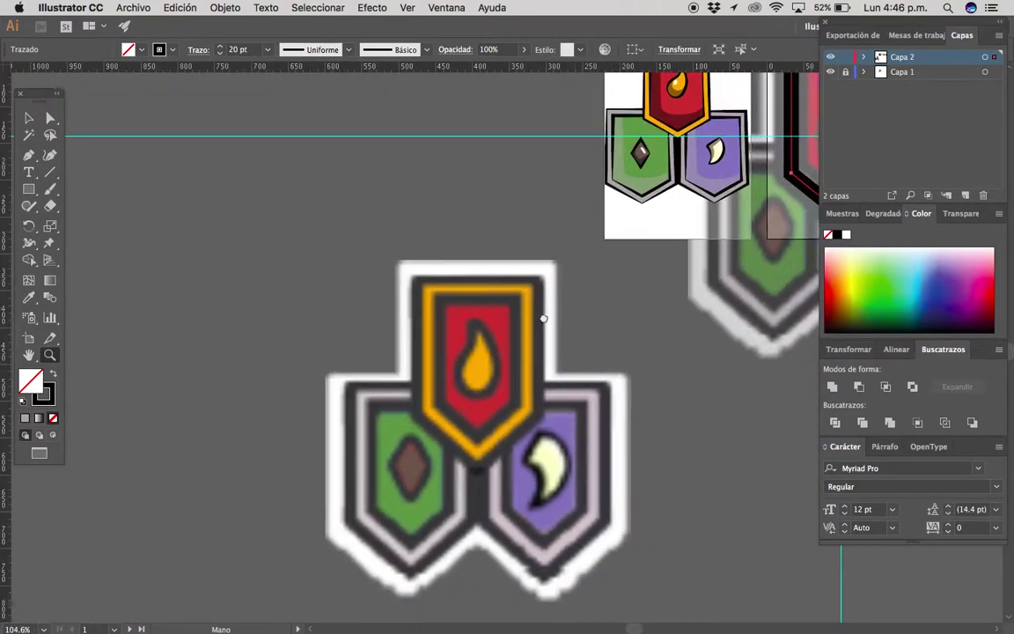
drag(551, 423, 364, 226)
Round the shield's corners with the live-corner widgets, redone more subtly than 4 px.
key(a)
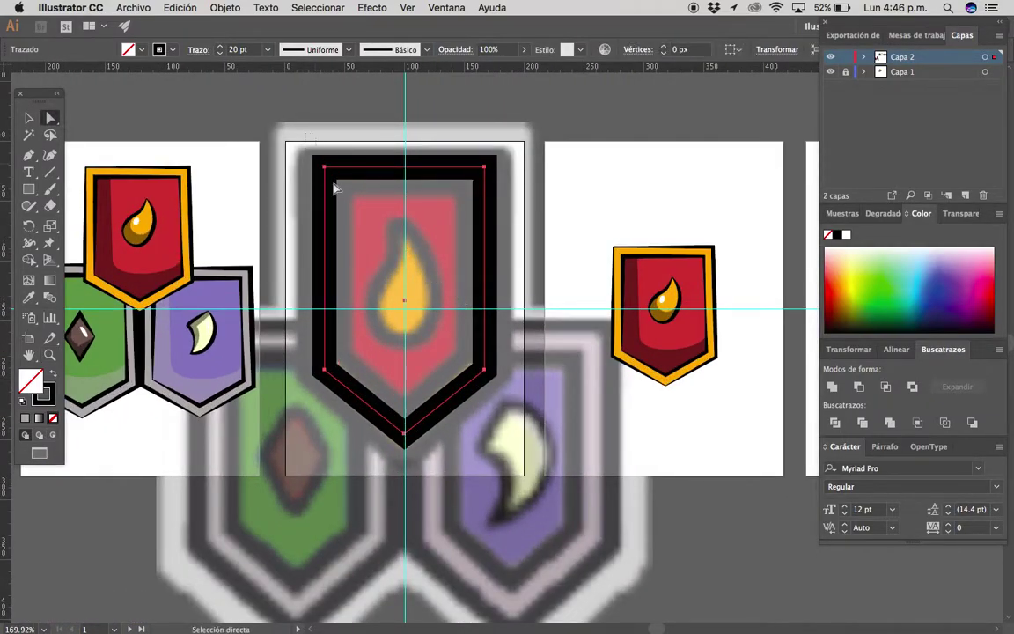
click(472, 374)
drag(475, 370, 478, 373)
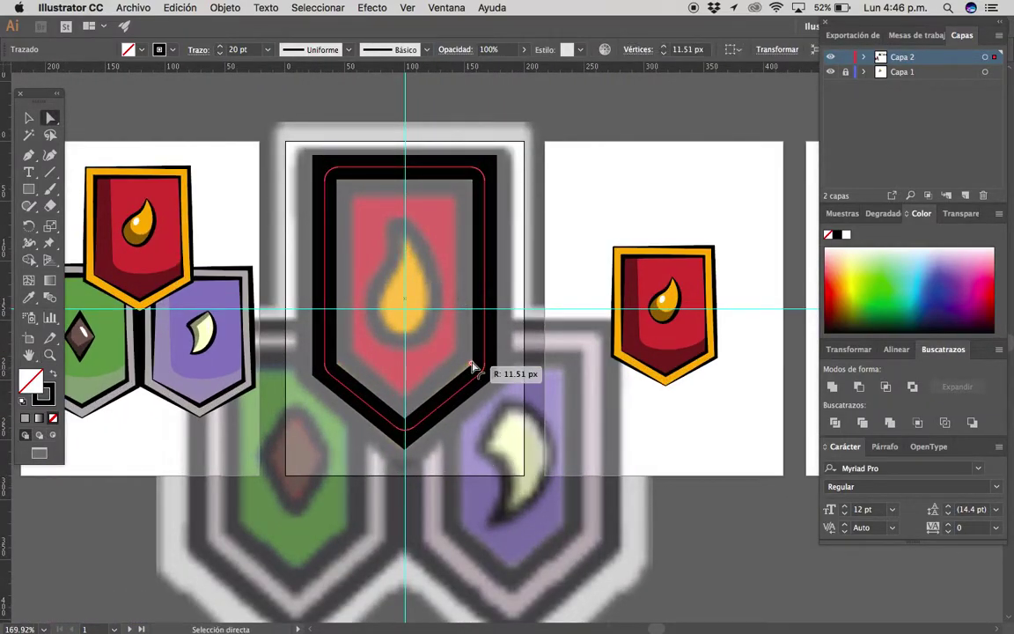
drag(480, 374, 509, 362)
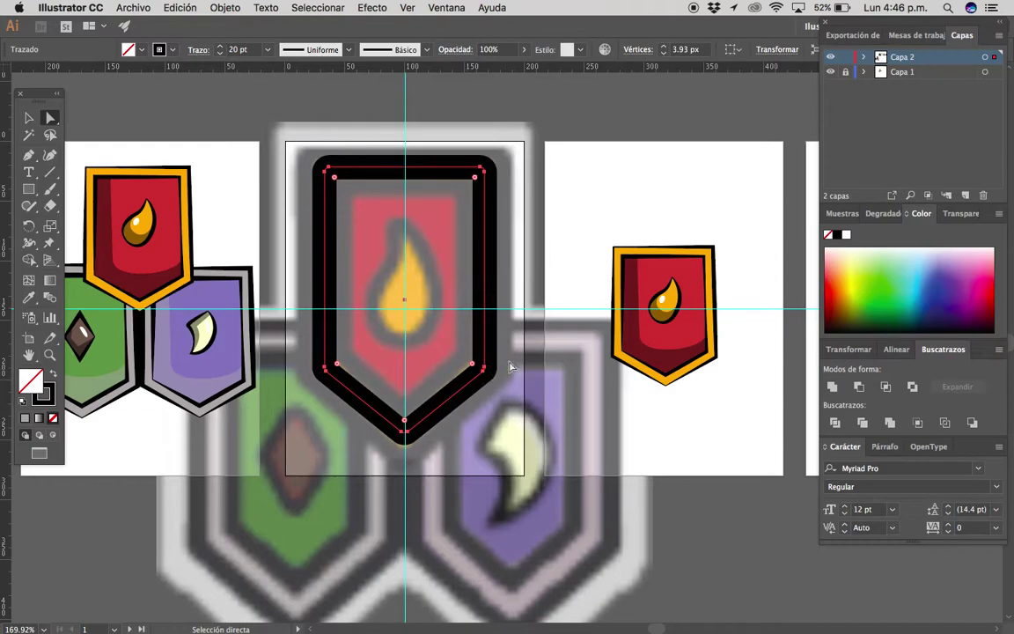
key(v)
key(z)
double_click(483, 368)
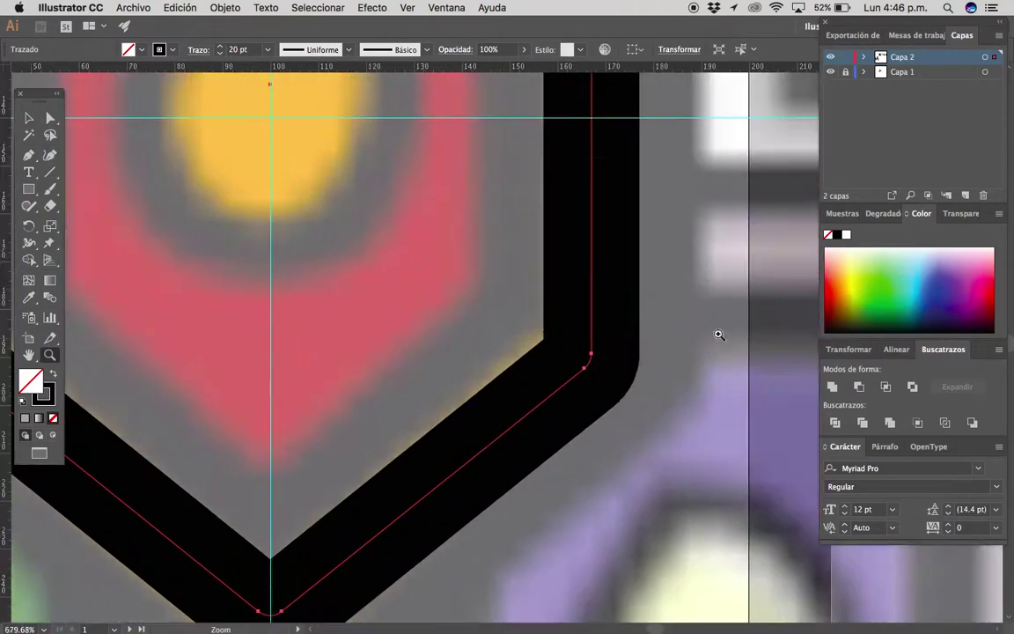
key(ctrl+z)
key(a)
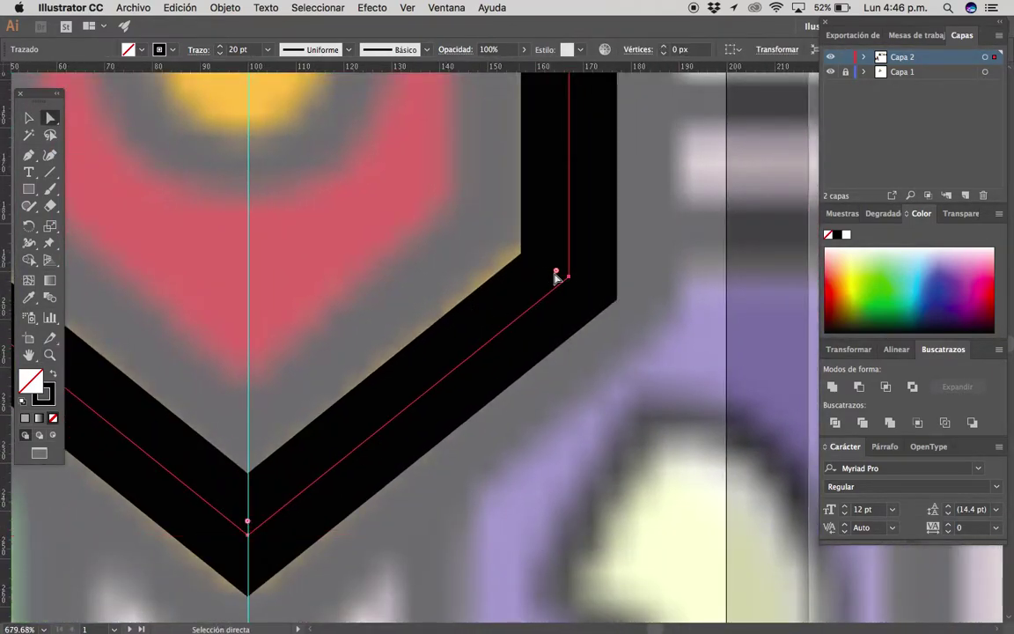
drag(555, 277, 566, 279)
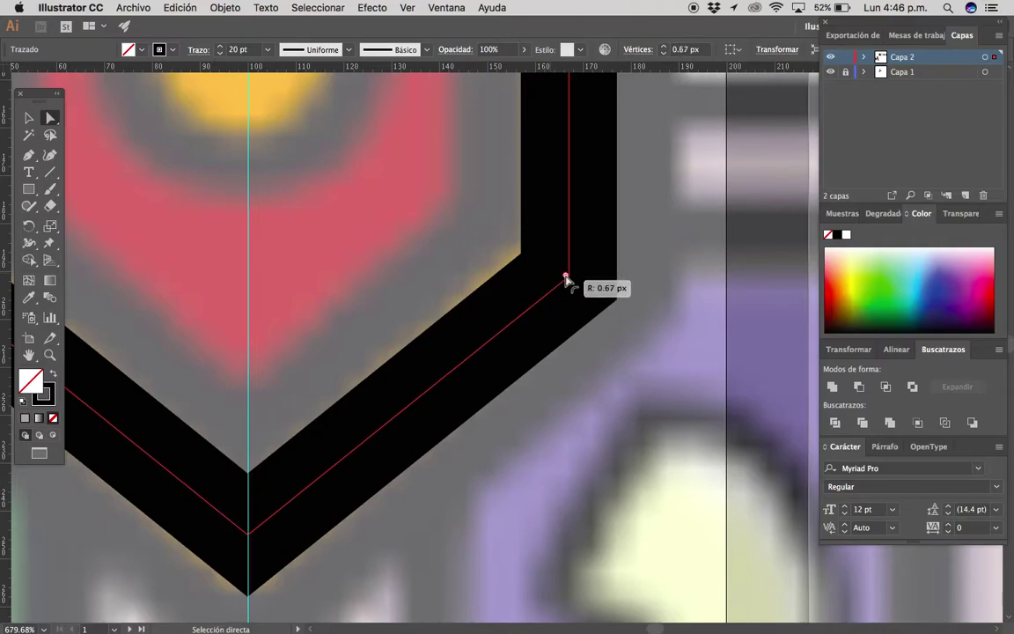
click(645, 313)
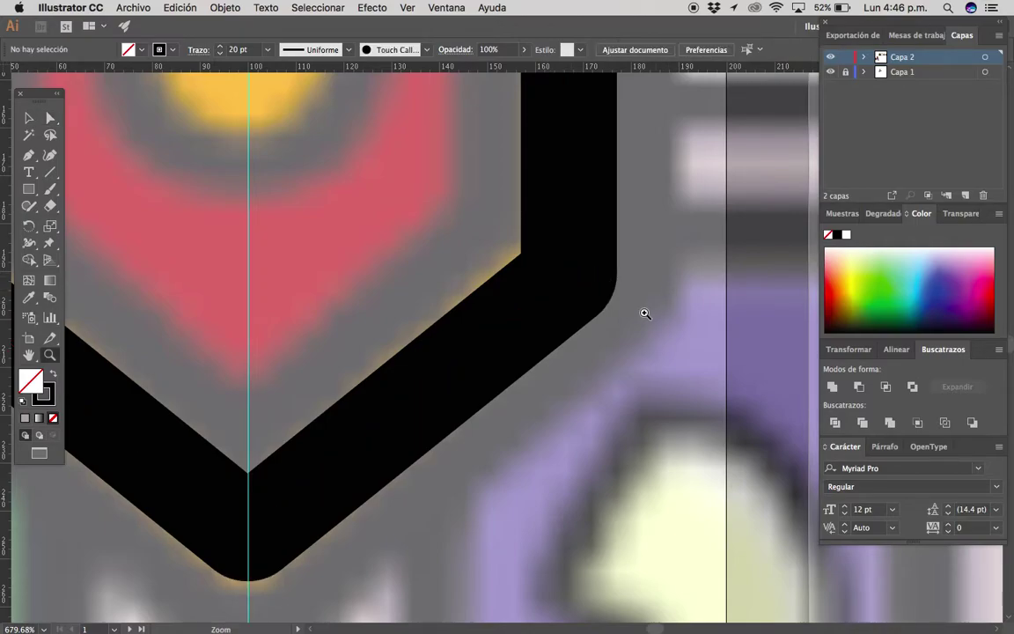
scroll(518, 352, down, 5)
scroll(492, 348, up, 3)
Expand the shield's 20 pt black stroke via Objeto > Expandir, checking the result with undo and redo.
key(v)
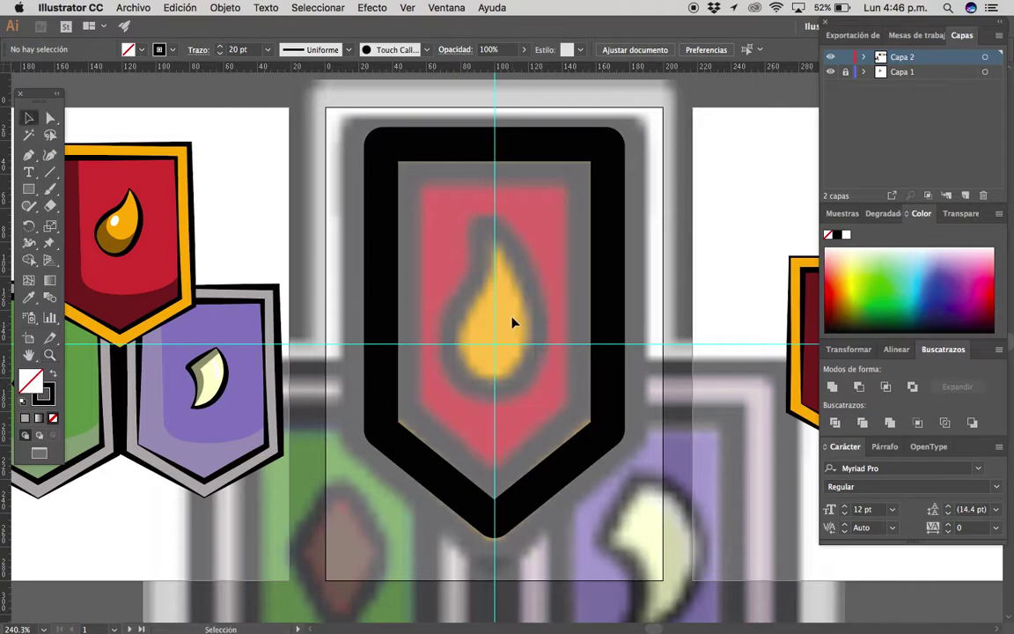
drag(512, 324, 645, 107)
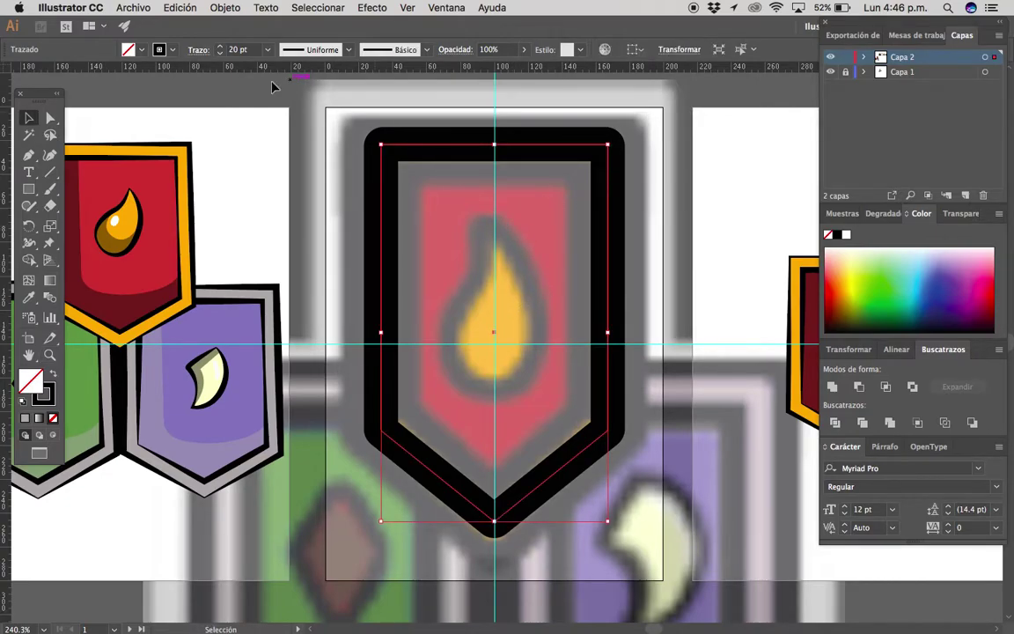
scroll(393, 218, left, 3)
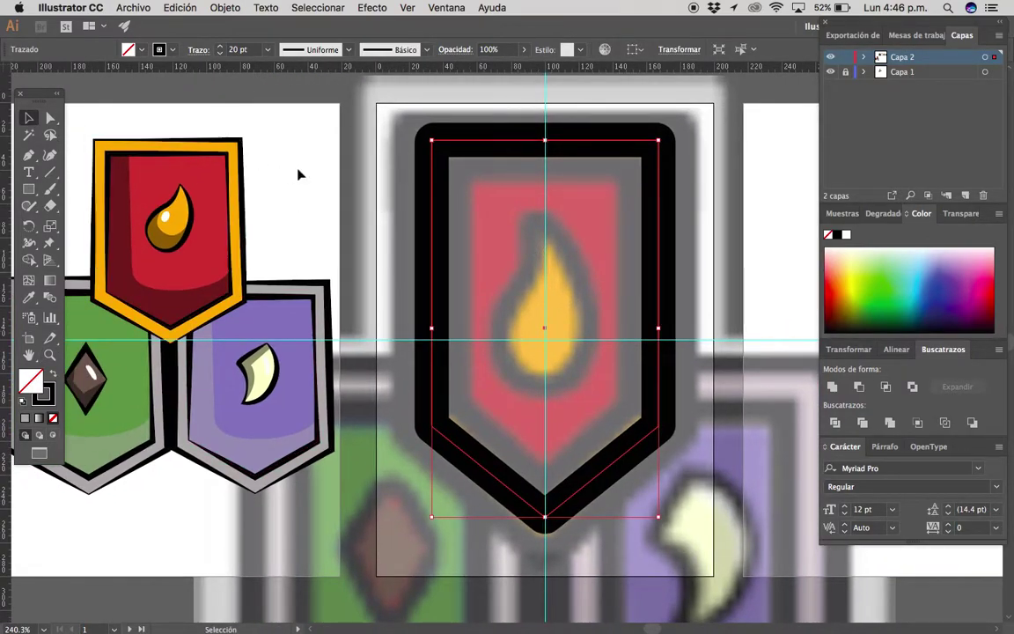
click(225, 8)
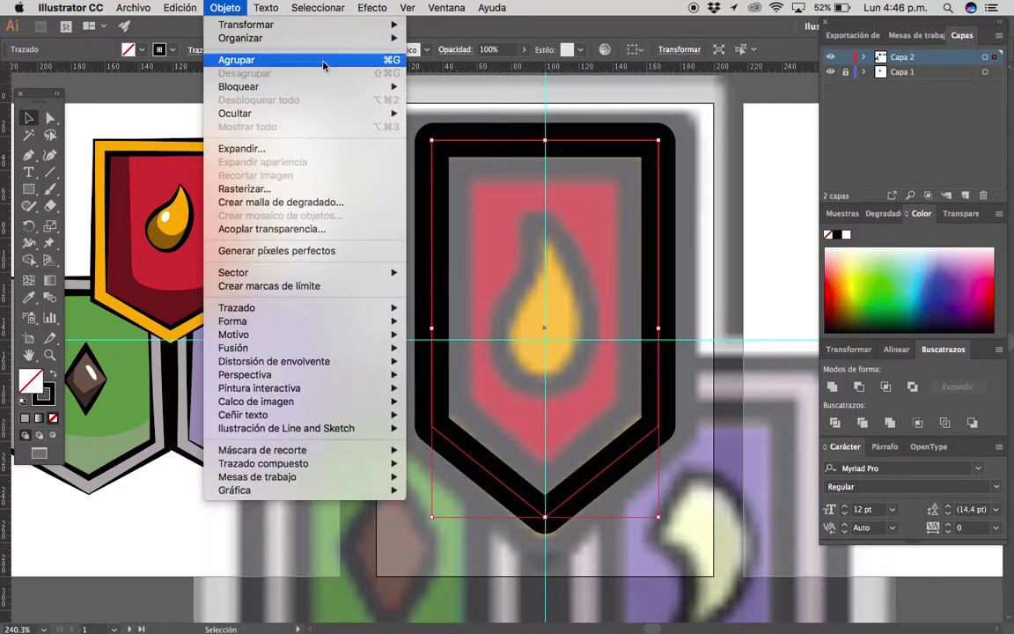
click(310, 139)
key(Return)
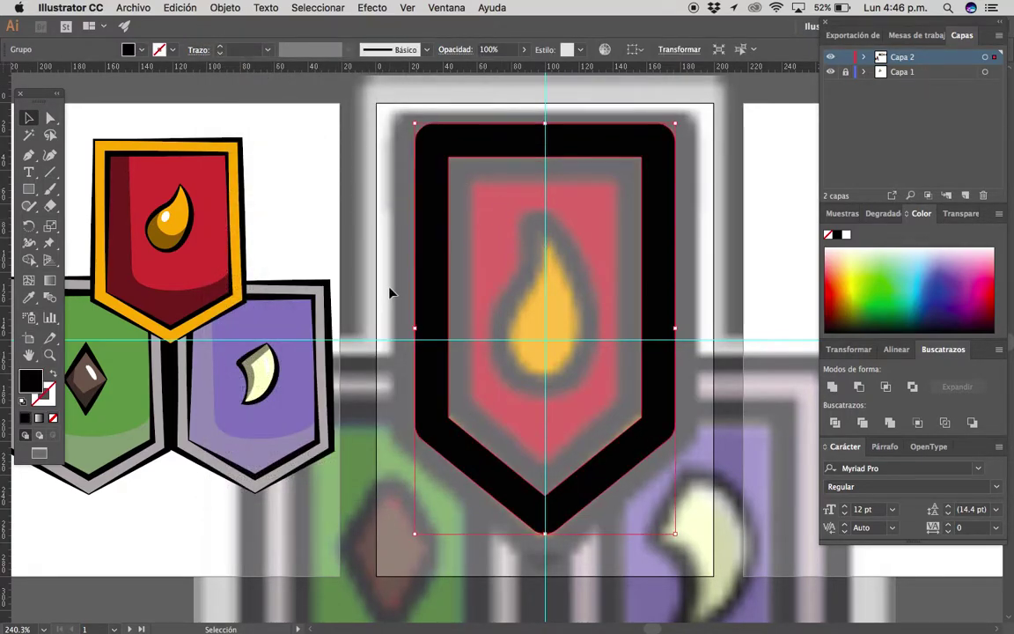
click(489, 243)
key(ctrl+z)
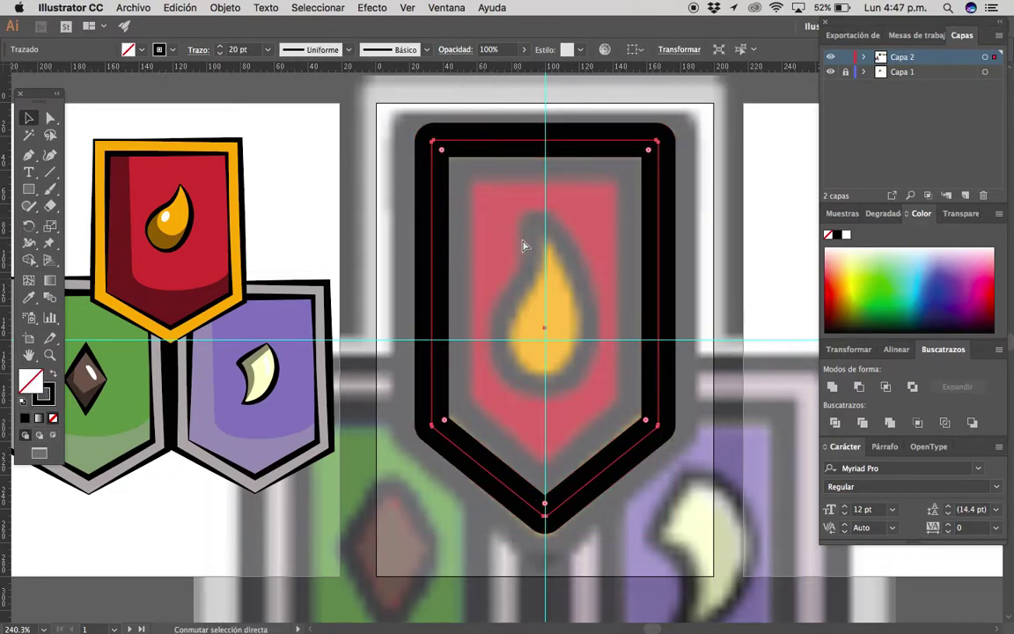
key(ctrl+shift+z)
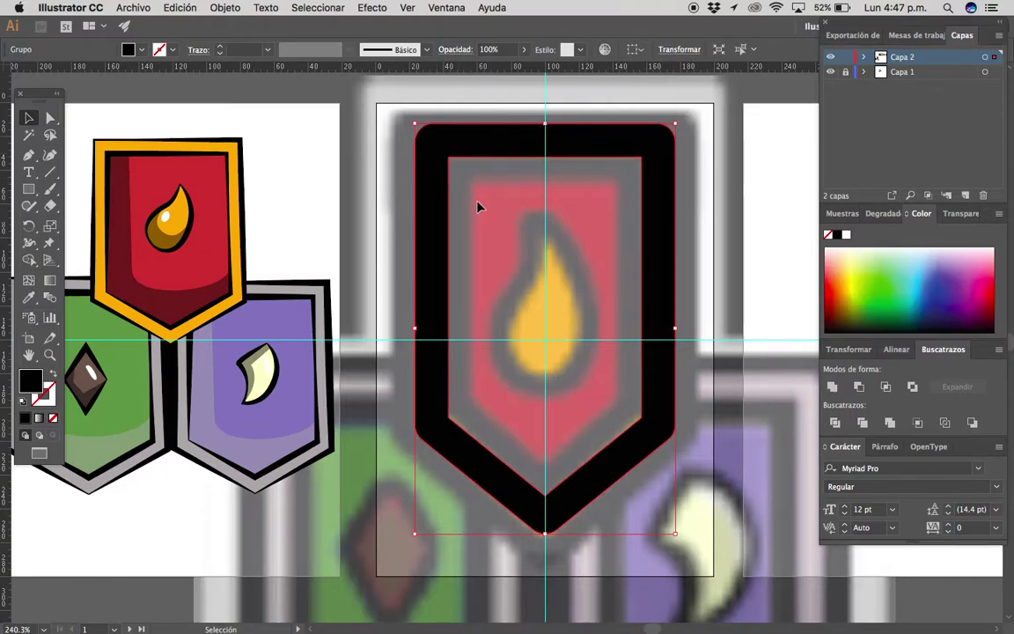
Swap fill and stroke to hollow the frame, then sample the left shield's orange colouring.
key(ctrl+z)
key(ctrl+shift+z)
key(shift+x)
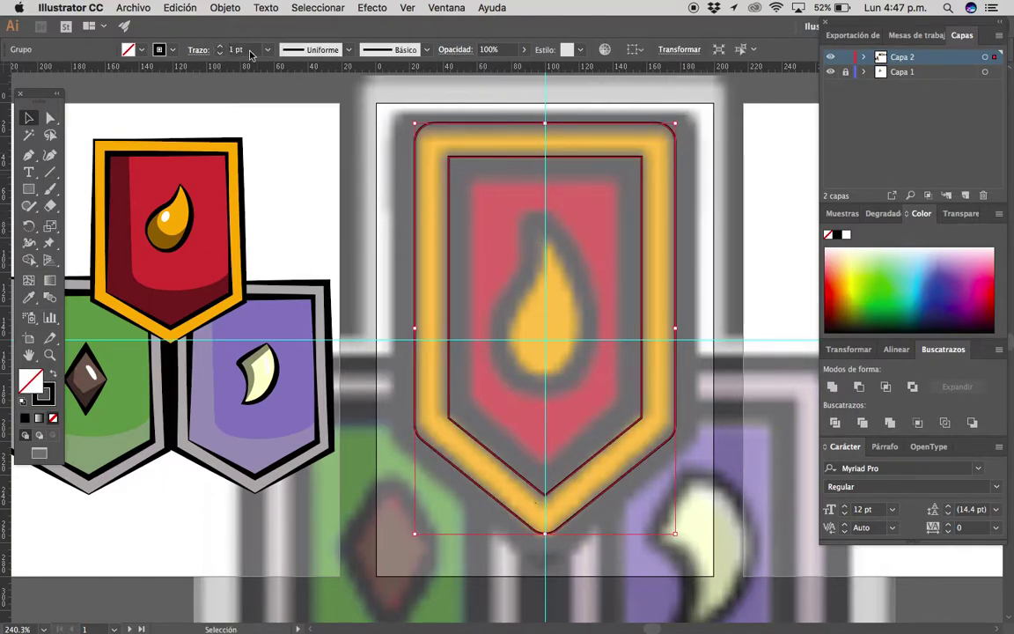
key(i)
click(235, 157)
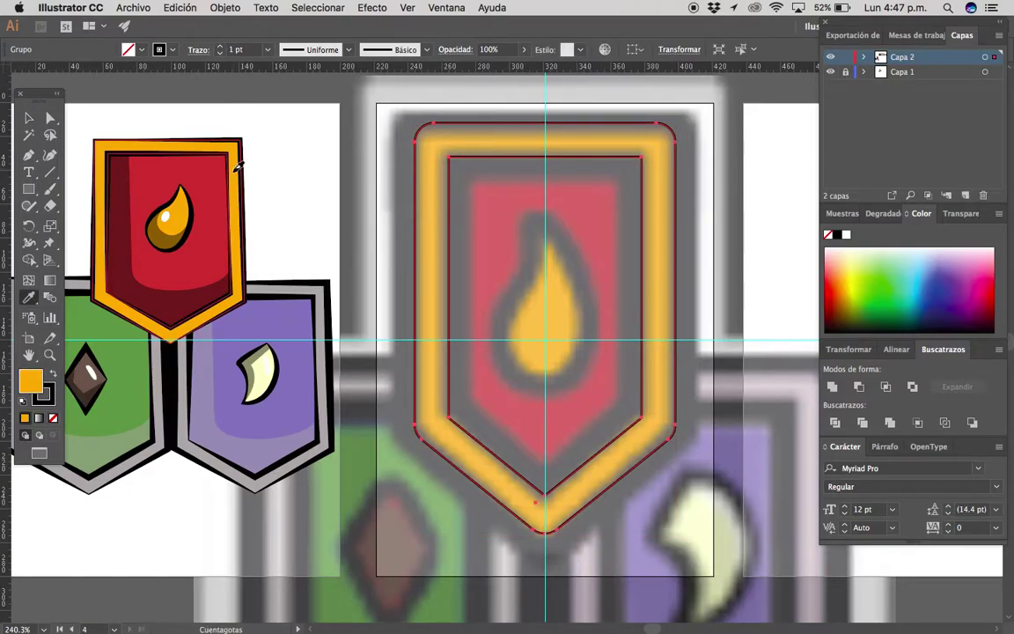
Clear the selection, zoom in on the central shield and reselect its frame.
scroll(236, 51, up, 2)
scroll(236, 51, up, 2)
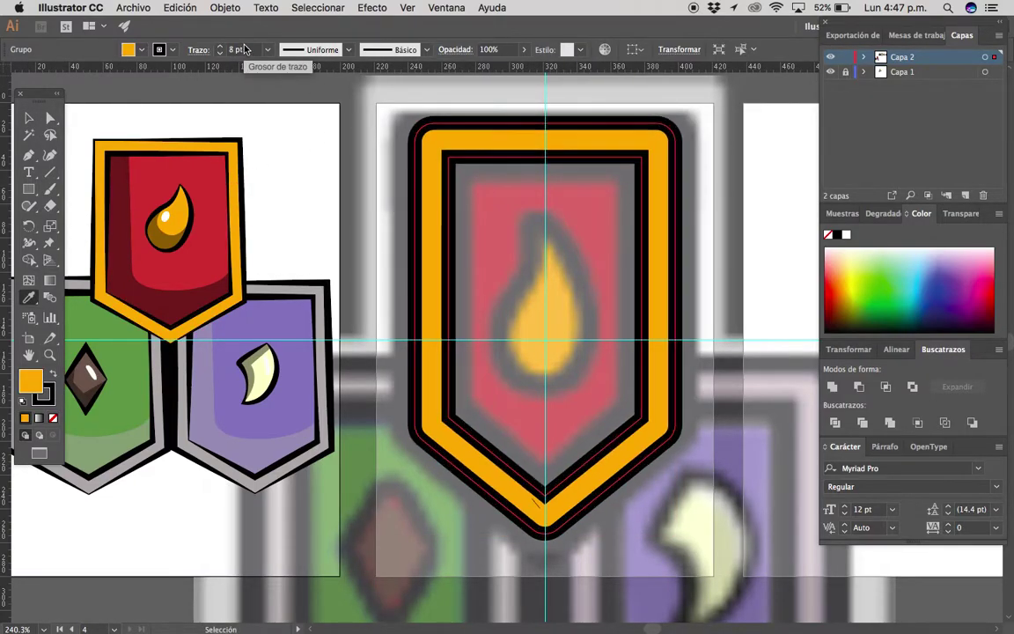
scroll(236, 51, up, 2)
key(v)
click(308, 215)
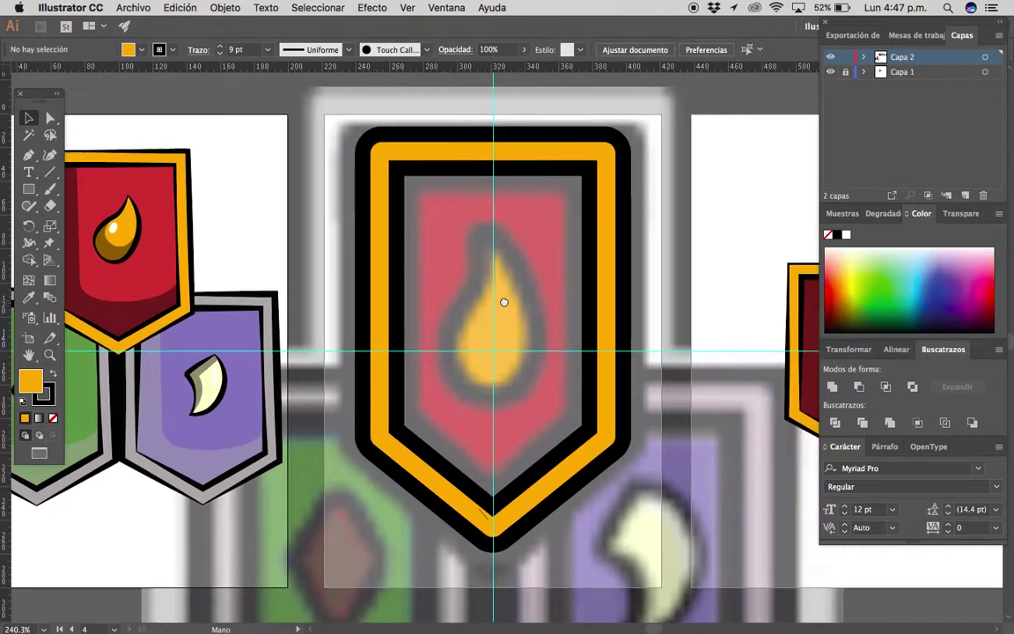
scroll(502, 301, down, 3)
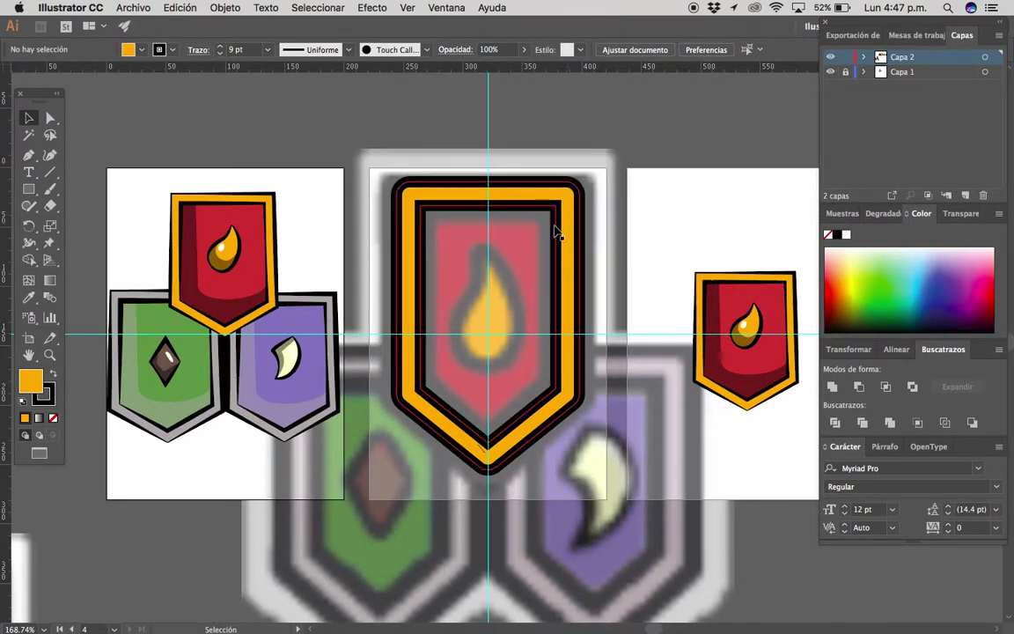
key(z)
click(531, 212)
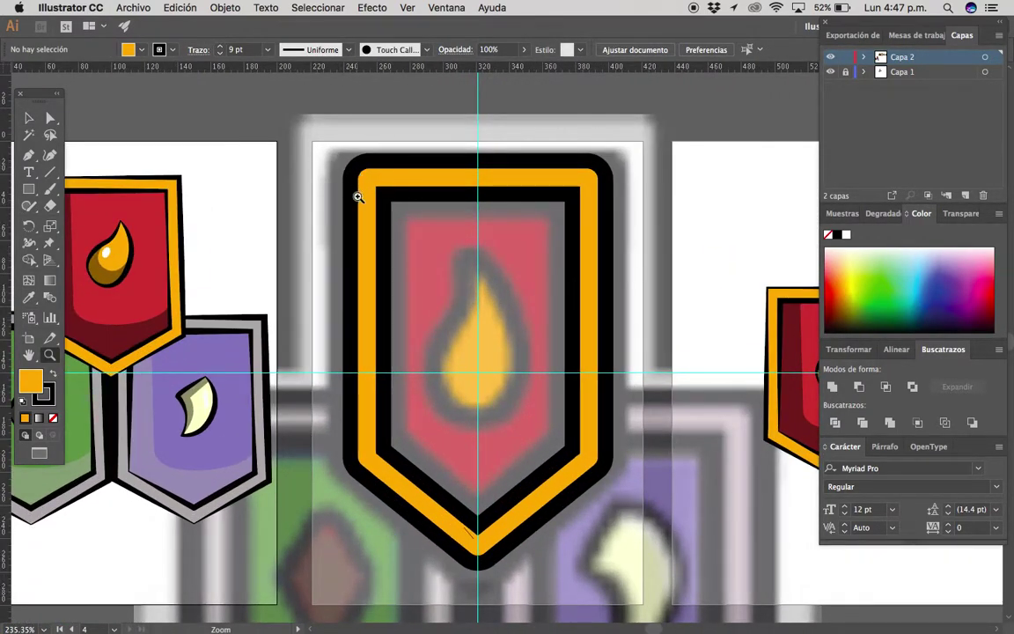
ctrl+click(468, 288)
Undo back to the 20 pt black outline path and inspect its rounded top-left corner up close.
key(slash)
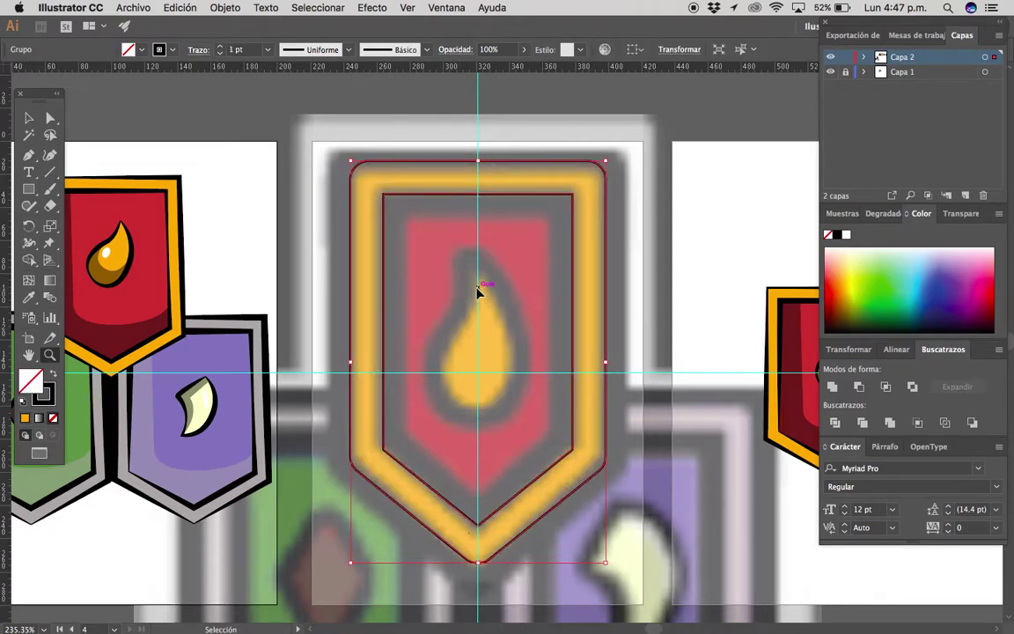
key(ctrl+z)
key(a)
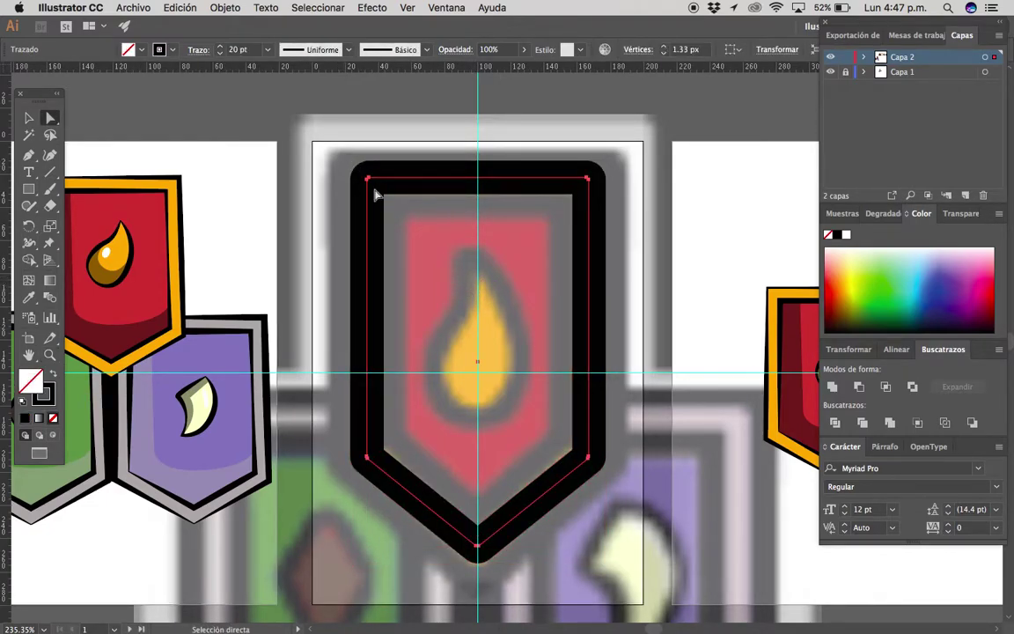
click(367, 178)
key(z)
drag(361, 181, 726, 181)
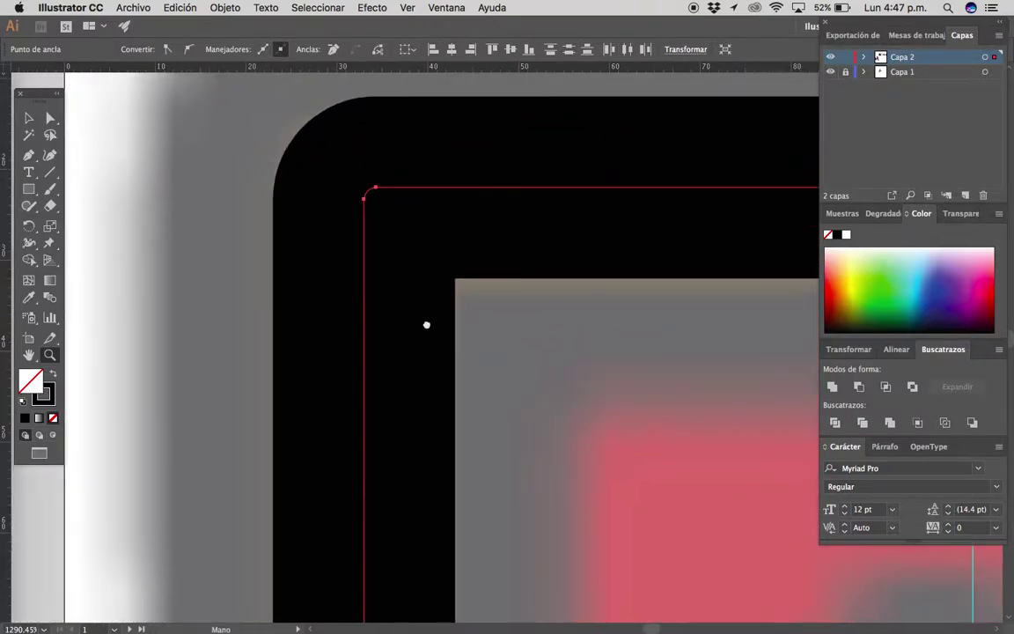
drag(426, 325, 455, 348)
key(a)
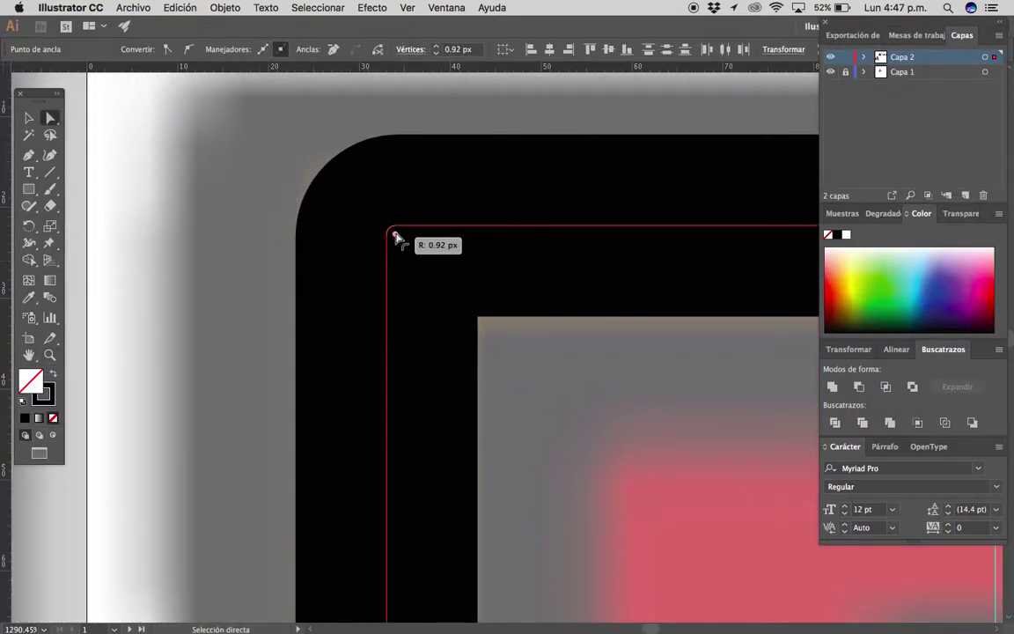
key(v)
Reselect the shield path and expand it with Relleno and Trazo via Objeto > Expandir.
scroll(527, 362, down, 5)
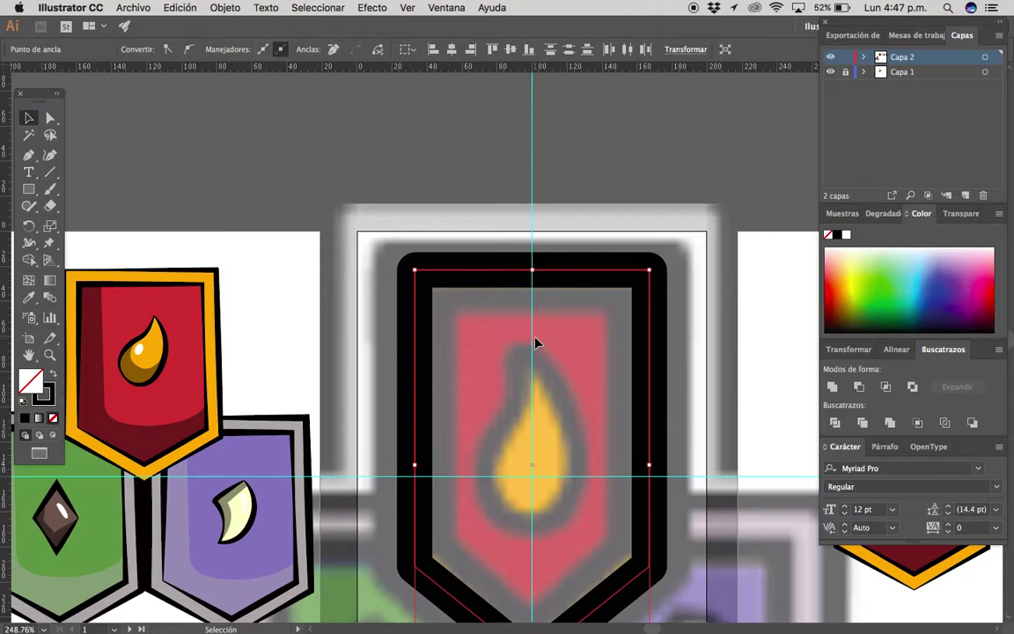
click(536, 342)
scroll(453, 305, down, 2)
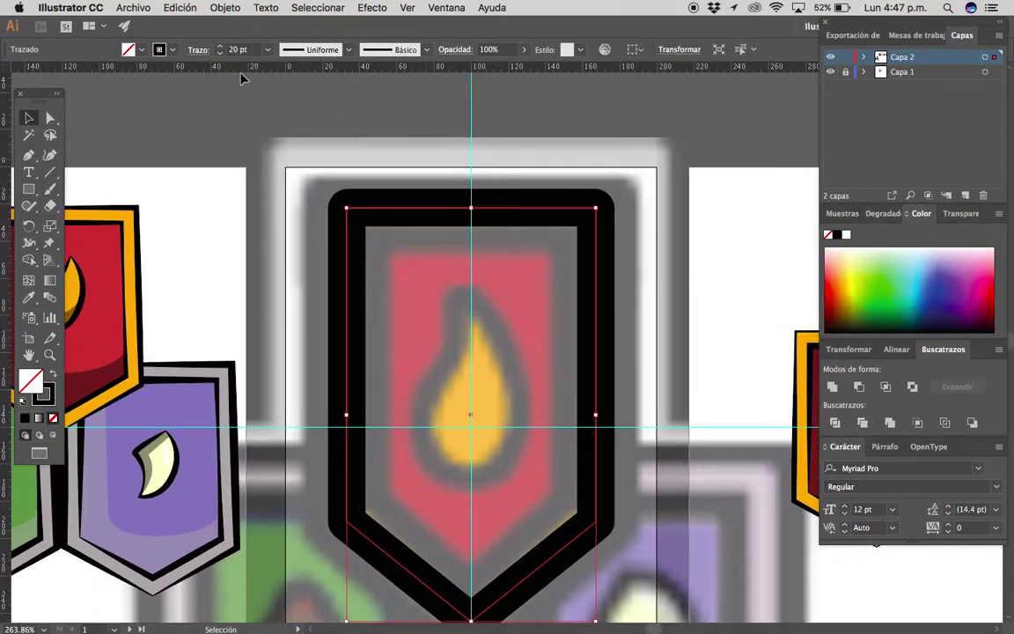
click(226, 7)
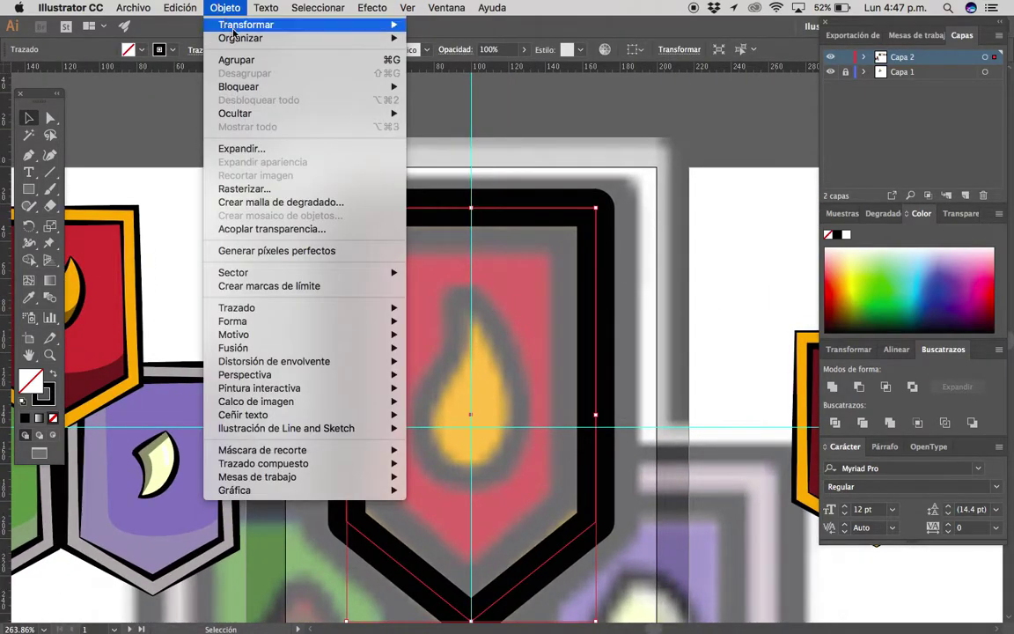
click(261, 151)
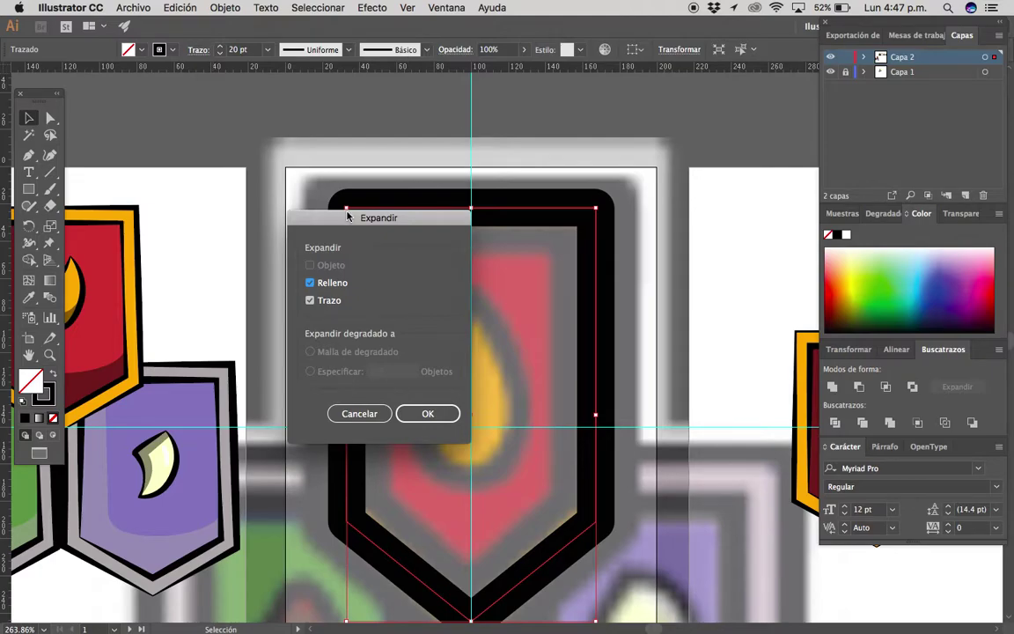
key(Return)
Fill the large black shield frame with the small shield's orange border colour using the Eyedropper.
key(z)
alt+click(323, 359)
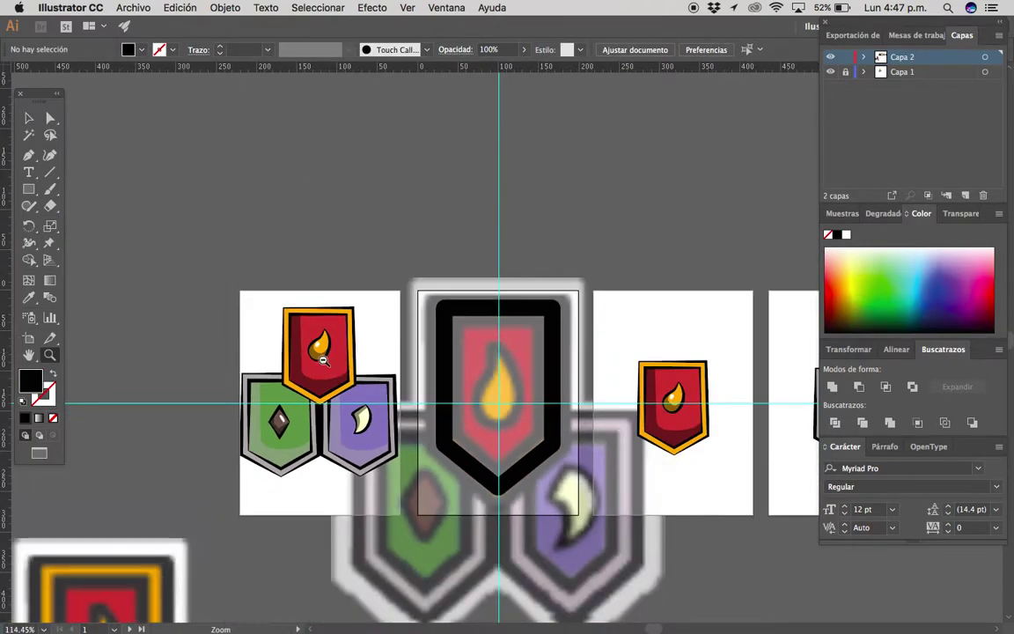
scroll(323, 359, up, 2)
key(v)
click(384, 279)
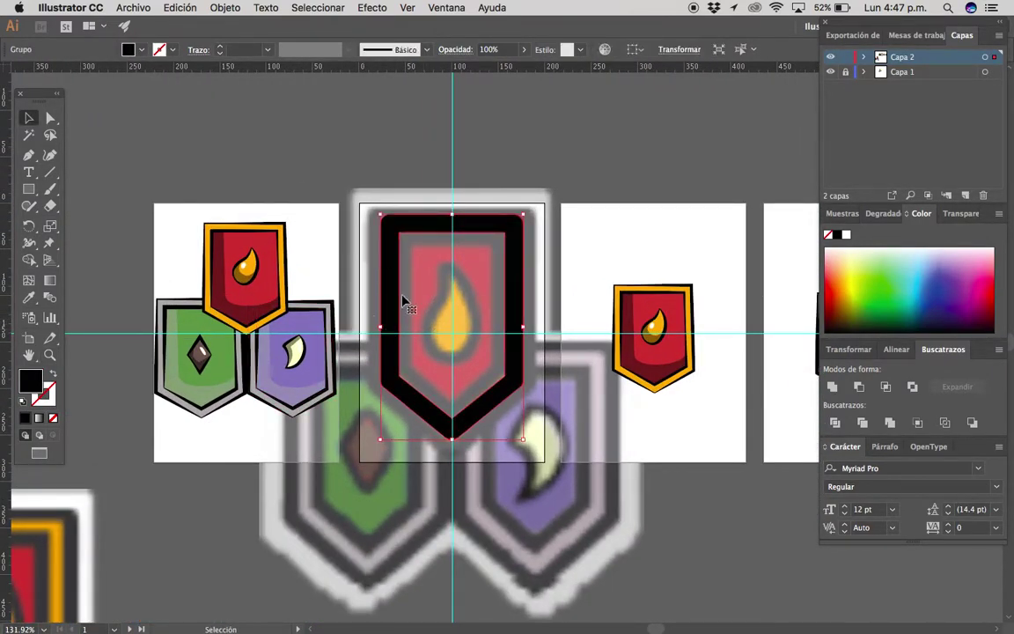
key(i)
click(282, 255)
key(v)
scroll(471, 289, up, 2)
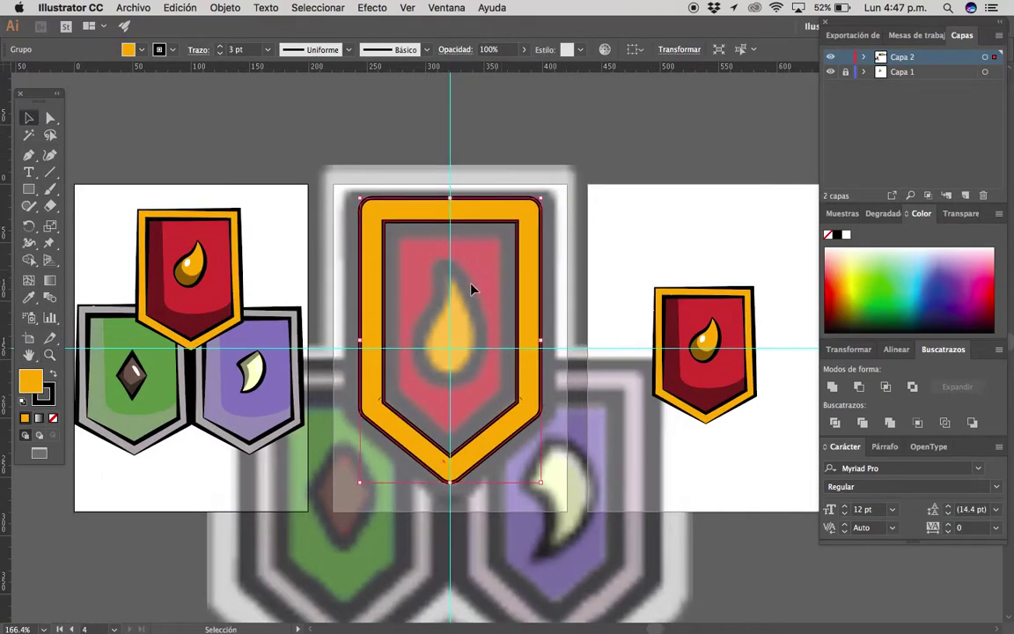
key(super+shift+a)
scroll(464, 294, down, 3)
scroll(464, 294, down, 3)
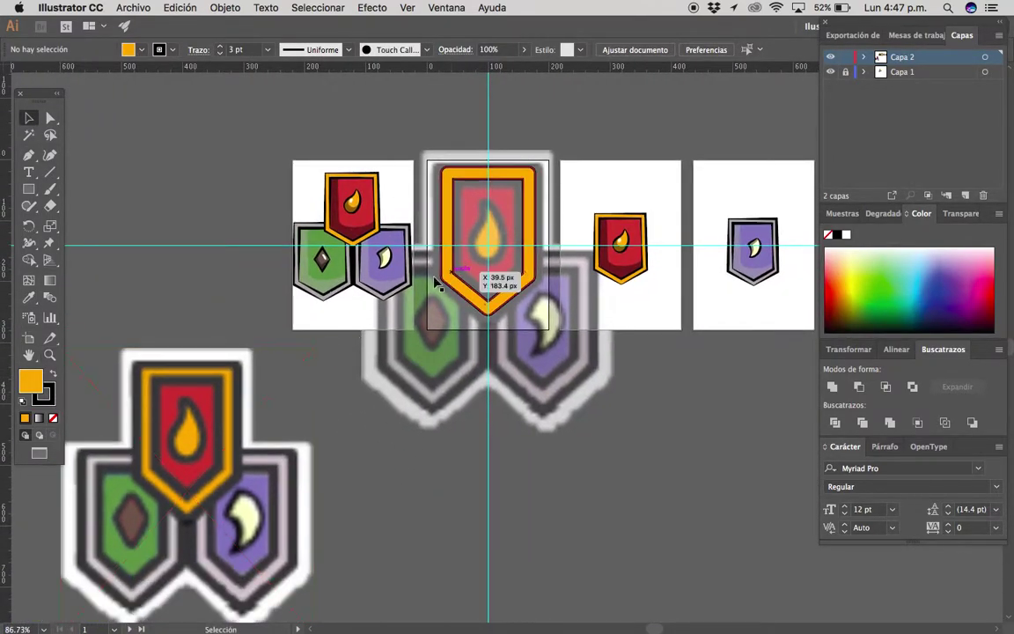
Reselect the large orange shield frame to thin its dark outline to 9 pt.
key(z)
scroll(408, 346, up, 5)
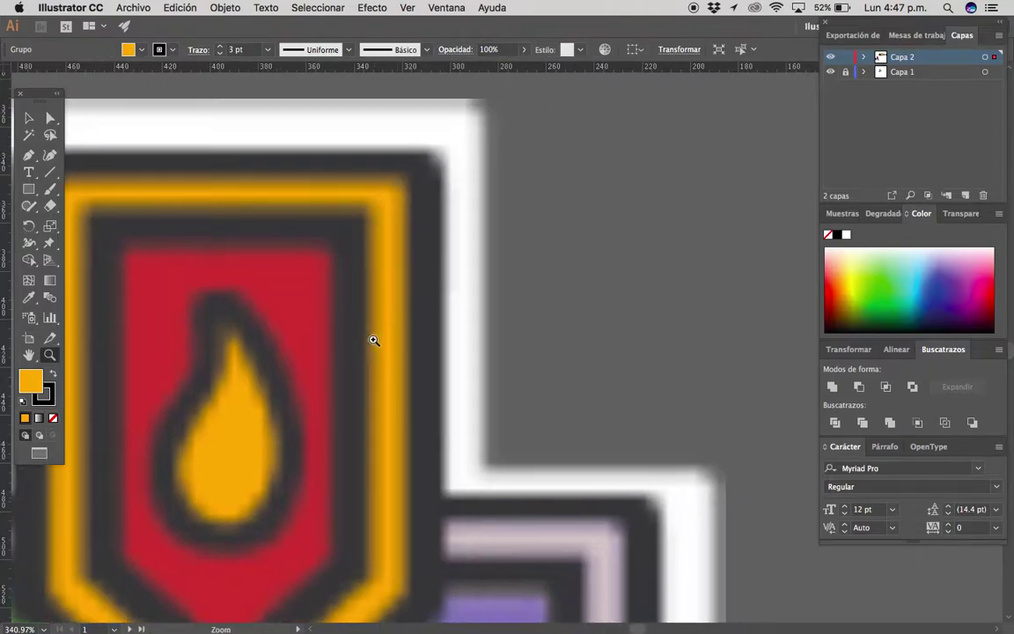
key(i)
scroll(393, 319, down, 5)
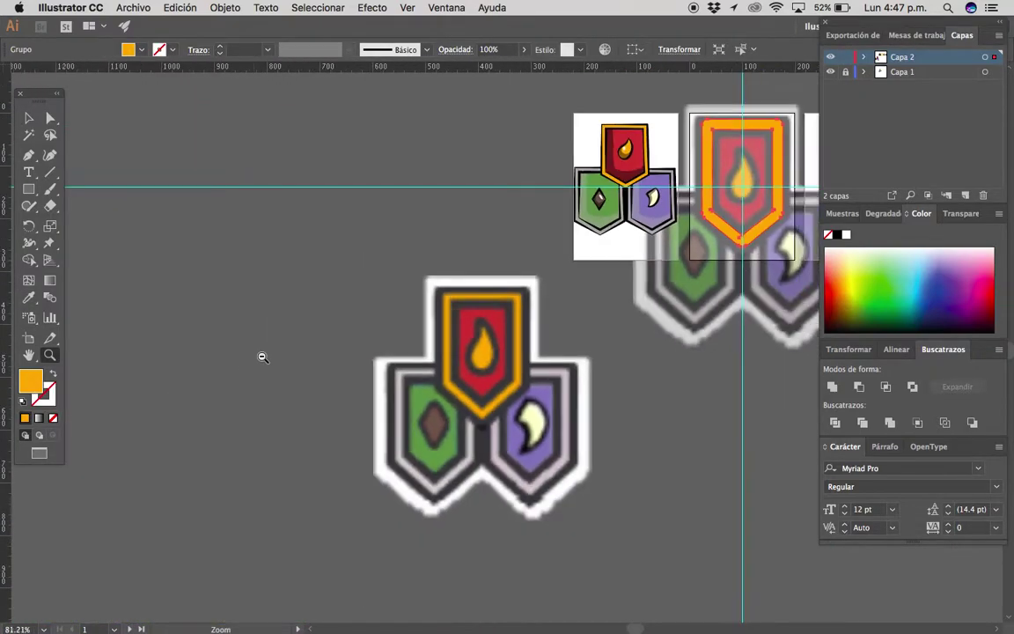
scroll(528, 291, up, 2)
key(v)
scroll(563, 299, up, 2)
scroll(497, 279, up, 2)
scroll(497, 279, up, 1)
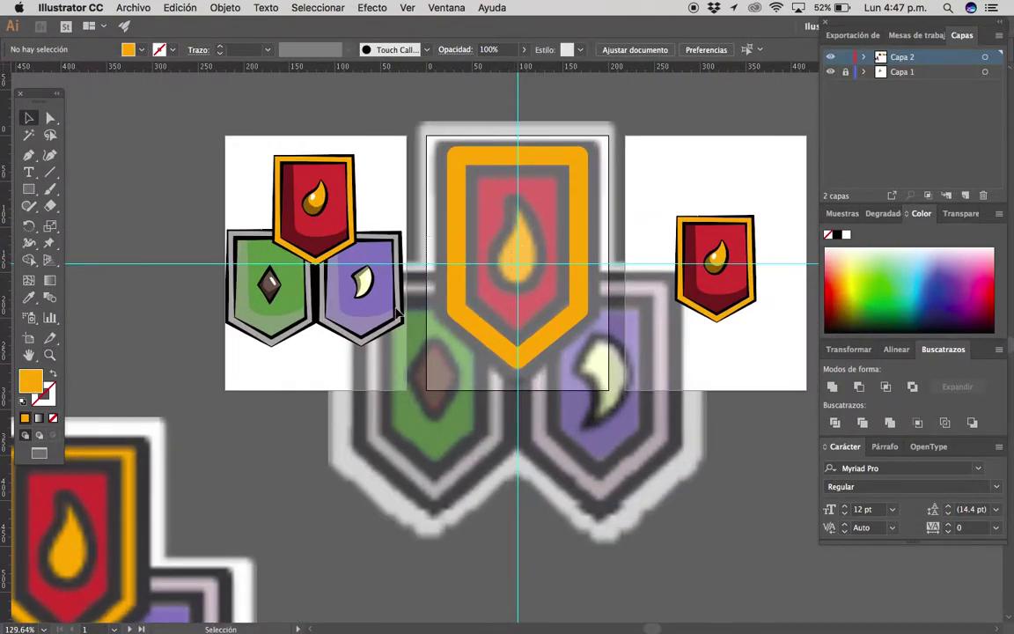
click(493, 281)
scroll(438, 331, left, 2)
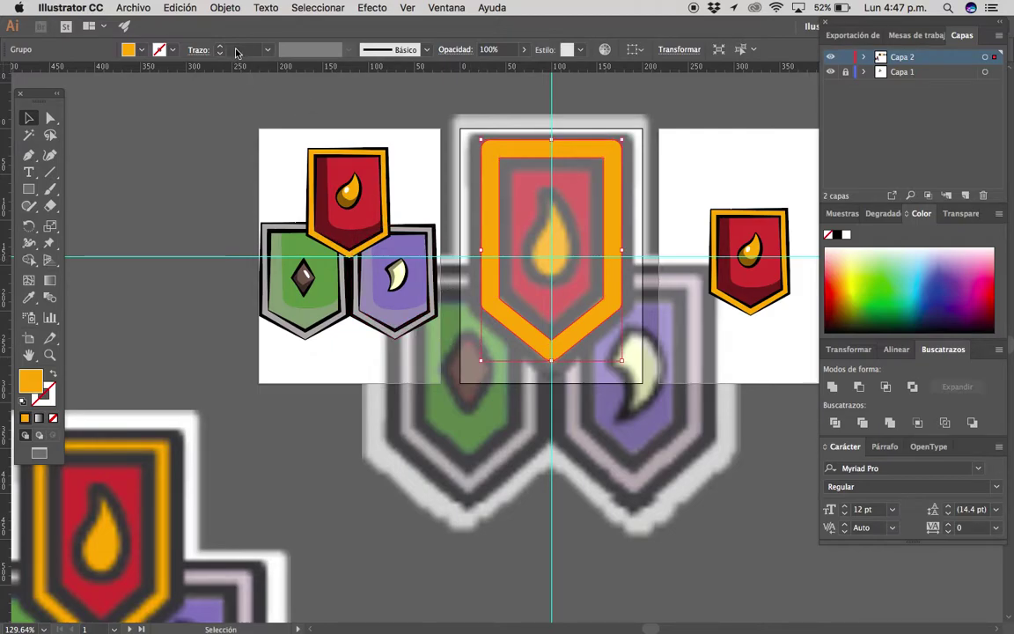
scroll(236, 51, up, 8)
scroll(236, 51, up, 2)
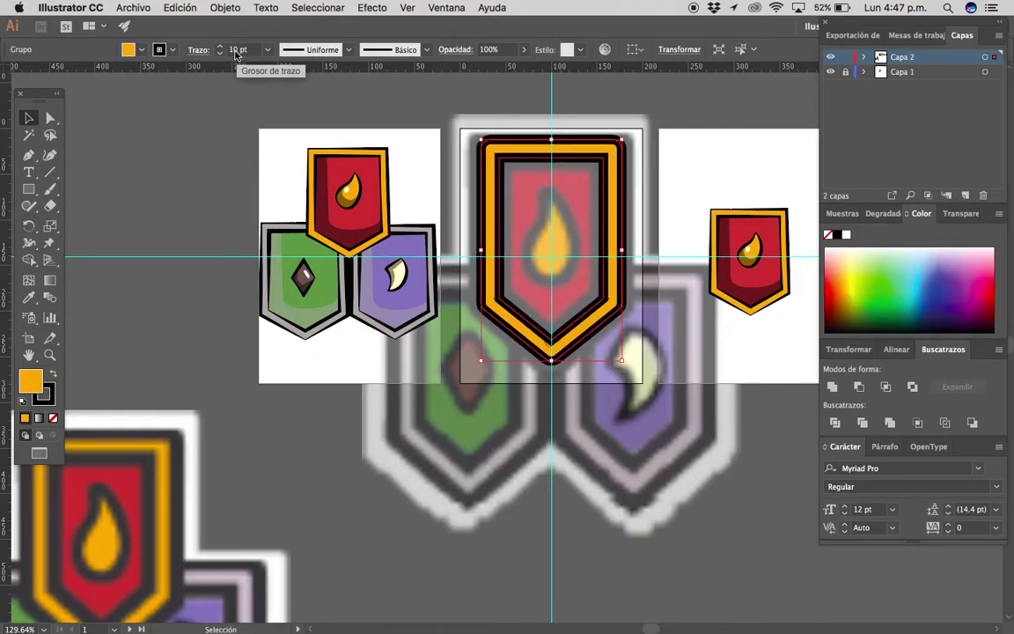
scroll(236, 54, down, 1)
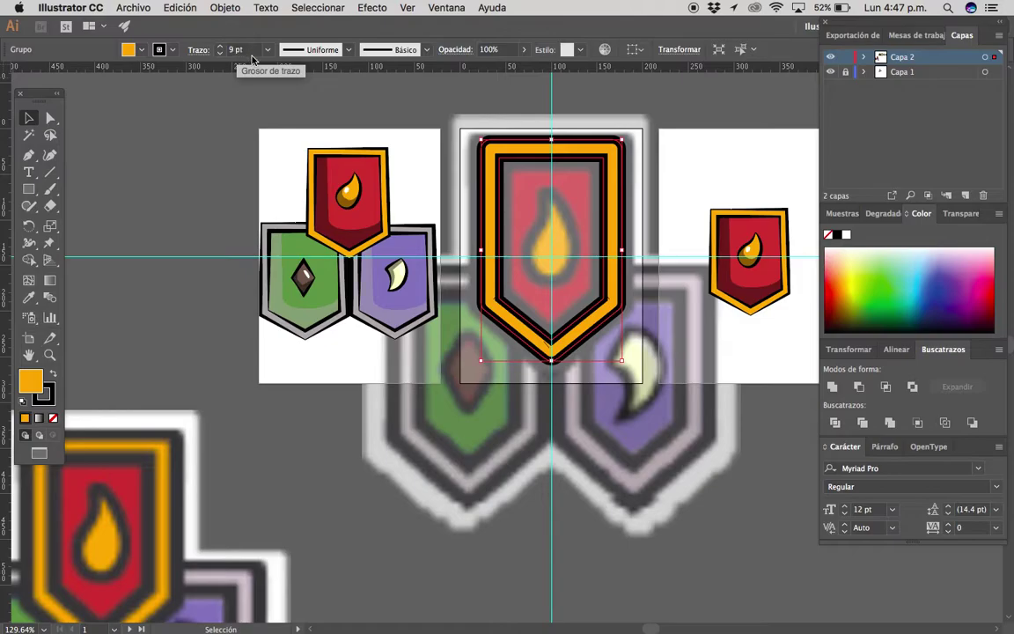
Zoom in on the shield's bottom and adjust the inner corner anchor of the orange border.
key(ctrl+shift+a)
key(z)
mouse_move(570, 254)
mouse_down()
mouse_move(486, 303)
mouse_move(693, 245)
mouse_up()
key(ctrl+a)
mouse_move(543, 301)
mouse_down()
mouse_move(492, 347)
mouse_move(700, 296)
mouse_up()
key(a)
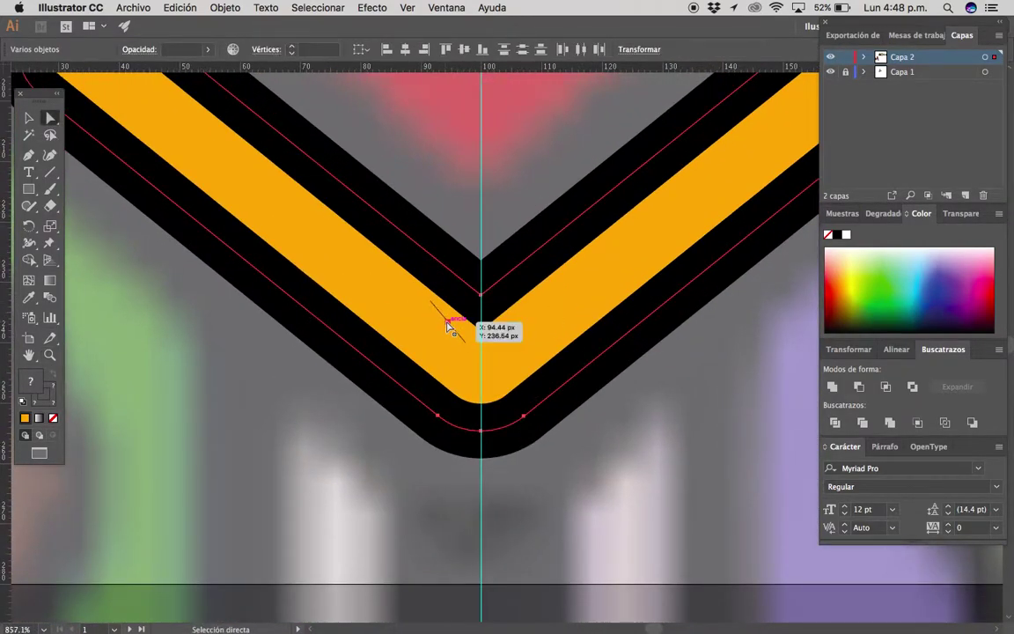
click(448, 324)
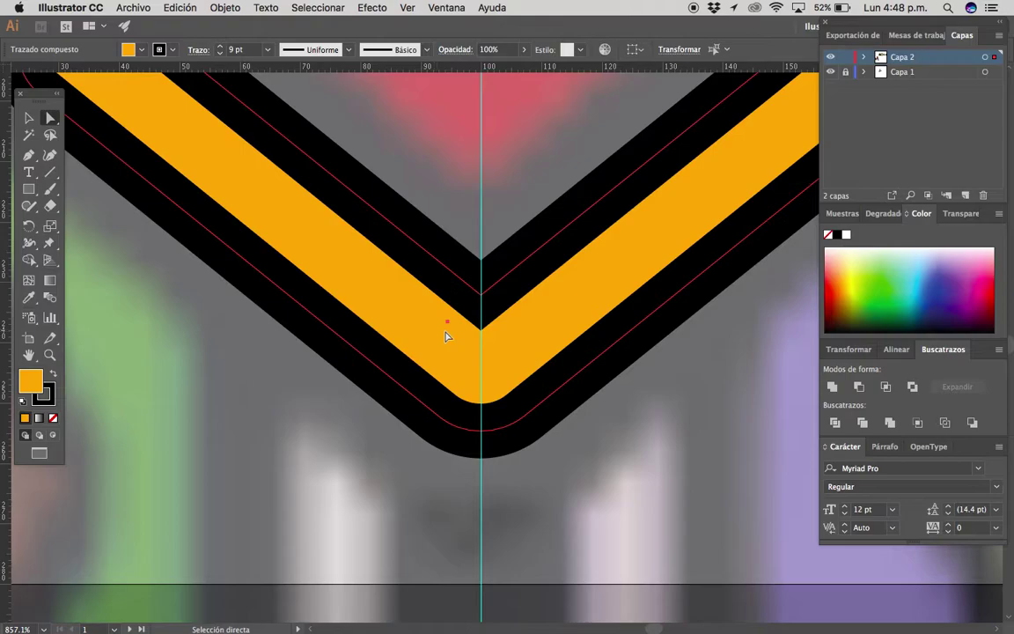
drag(521, 373, 242, 362)
Sample the template's dark grey outline colour and check its value.
key(v)
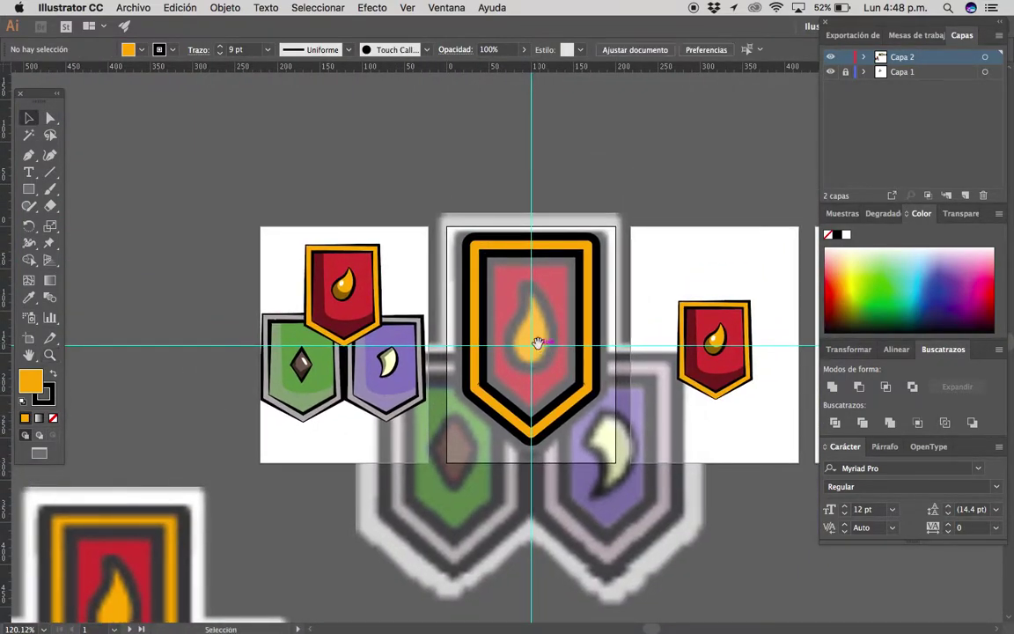
drag(504, 355, 454, 322)
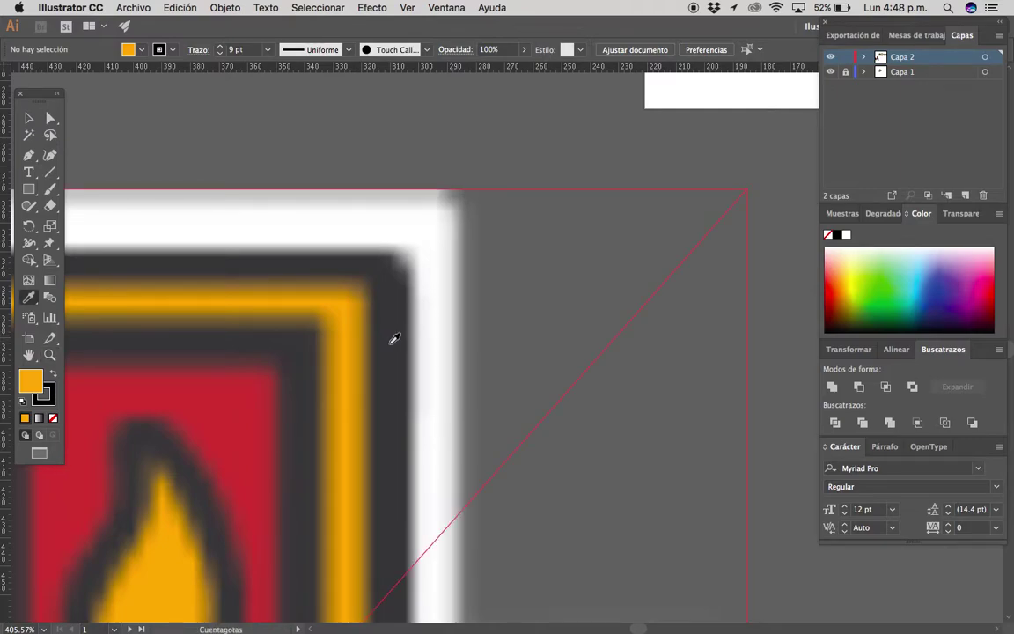
click(395, 339)
key(z)
drag(392, 340, 260, 419)
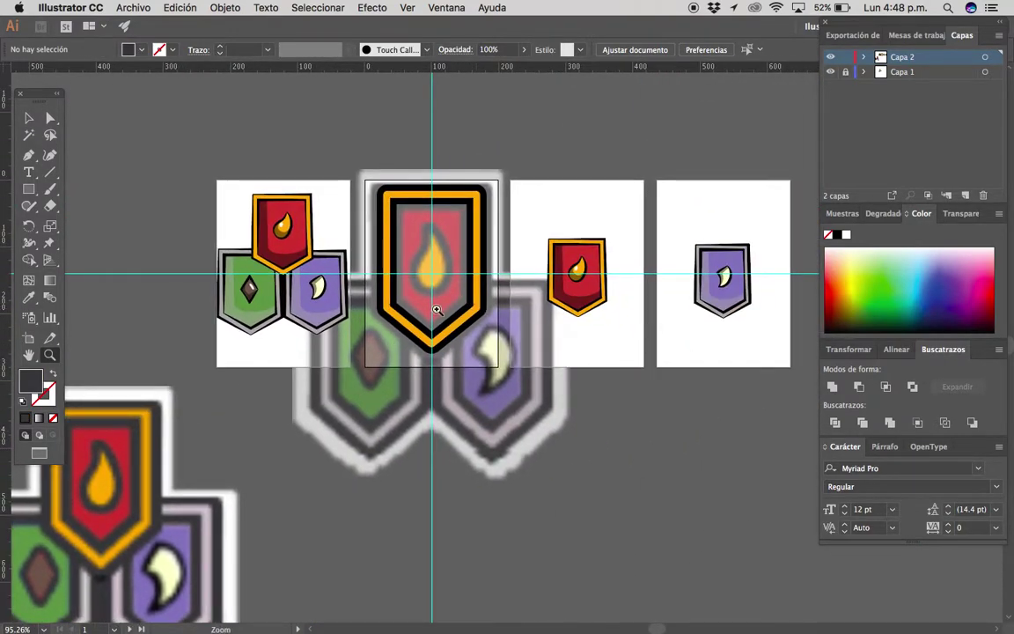
drag(437, 310, 478, 389)
key(v)
double_click(30, 382)
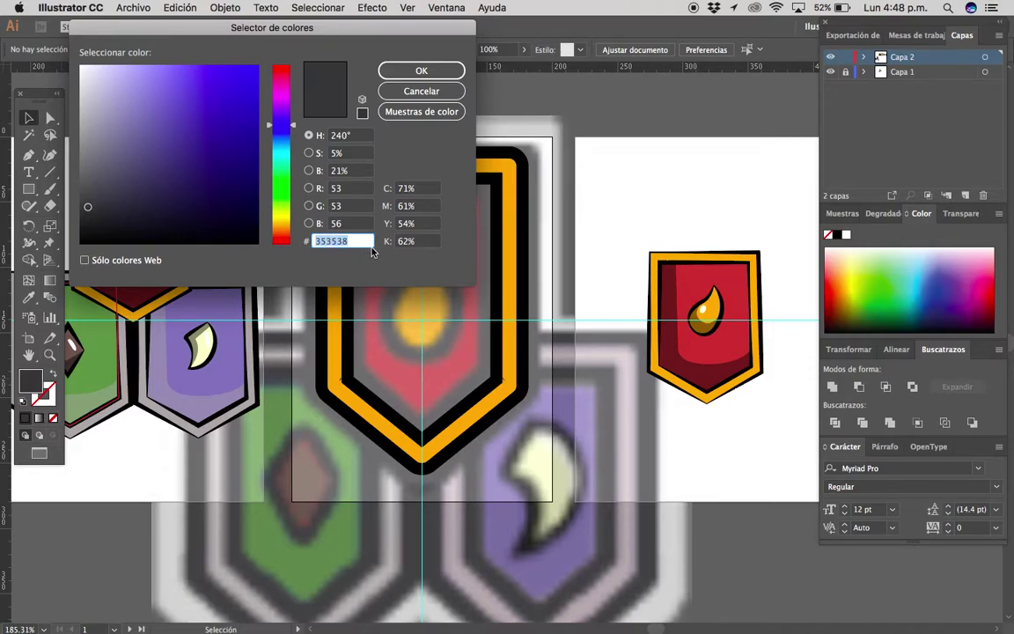
click(425, 72)
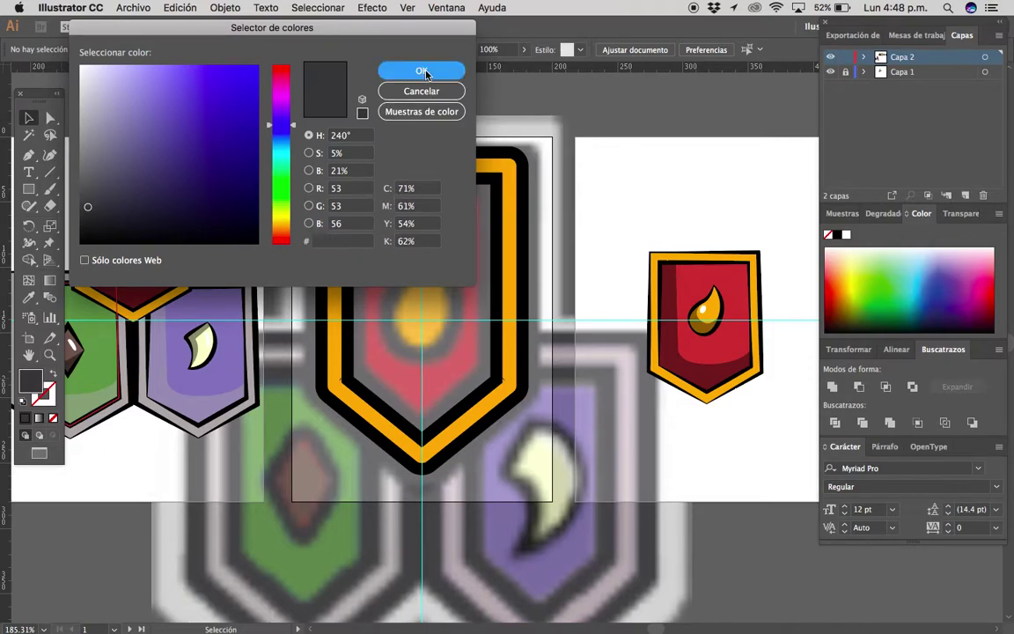
click(421, 72)
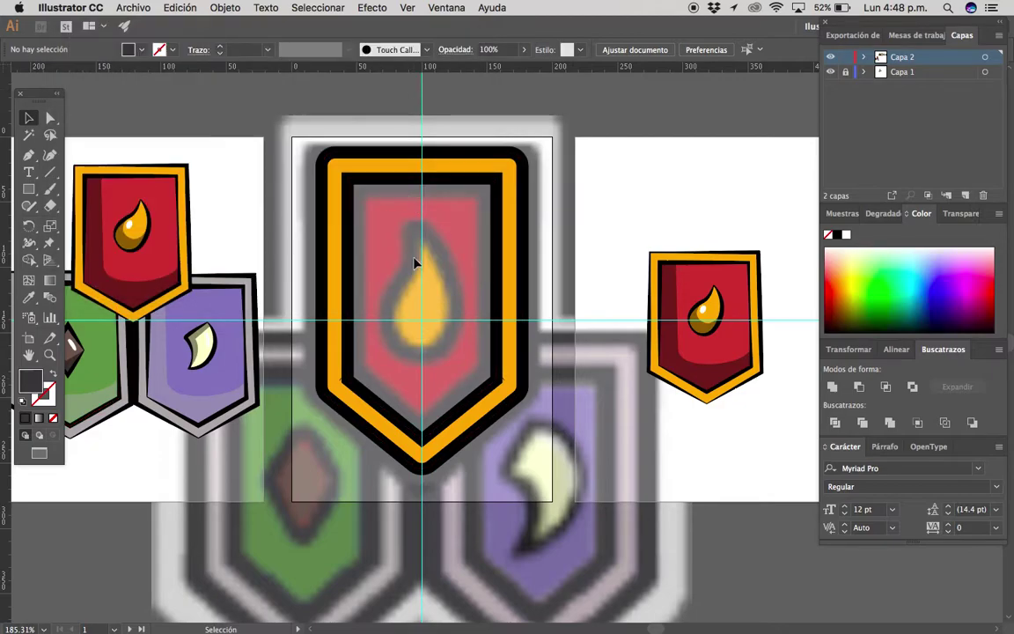
Set the central shield group's stroke colour to dark grey 353538.
click(483, 289)
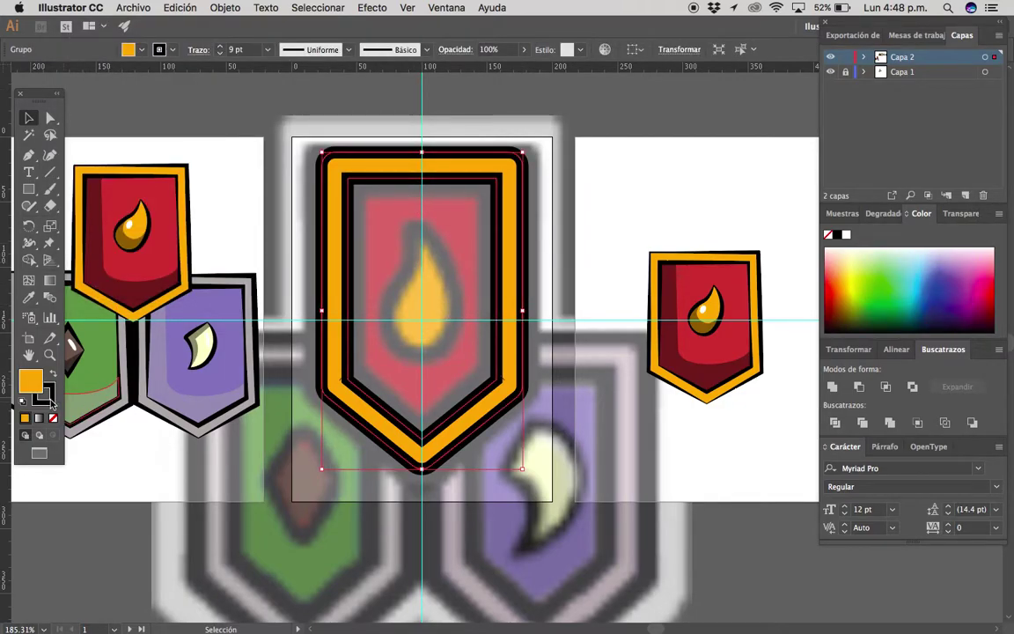
double_click(51, 398)
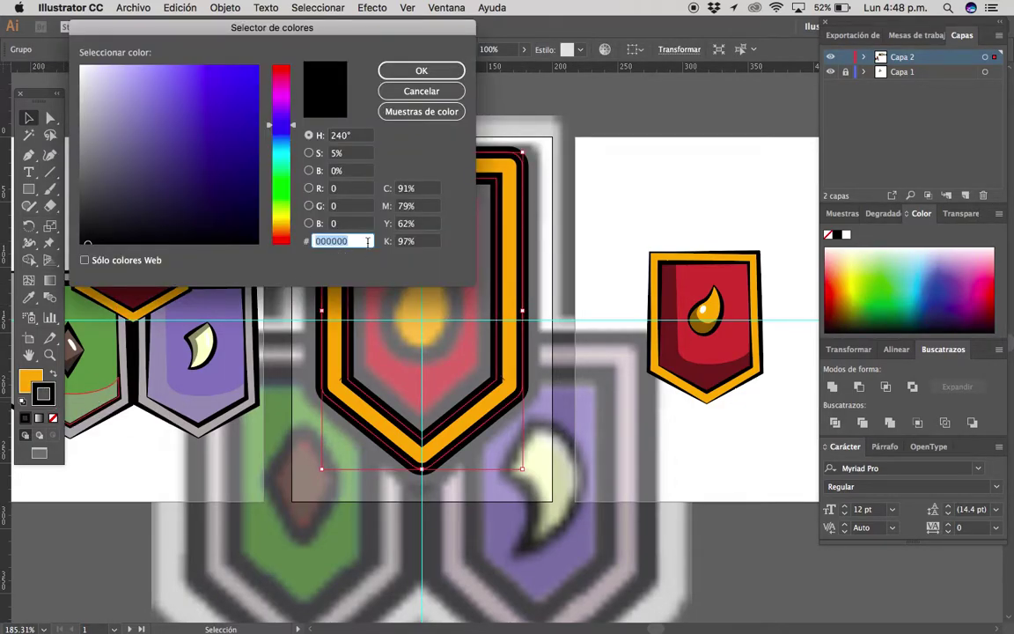
click(421, 71)
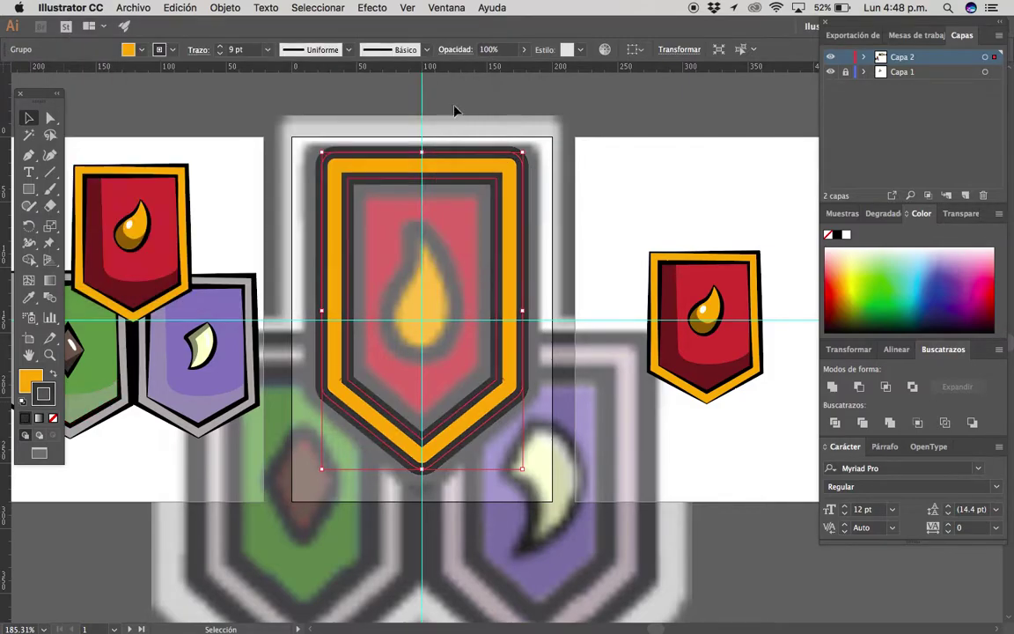
click(576, 259)
scroll(577, 260, down, 5)
mouse_move(389, 351)
mouse_down()
mouse_move(597, 305)
mouse_move(459, 355)
mouse_move(471, 324)
mouse_up()
Trace the shield's inner panel as a closed five-point pen path.
key(p)
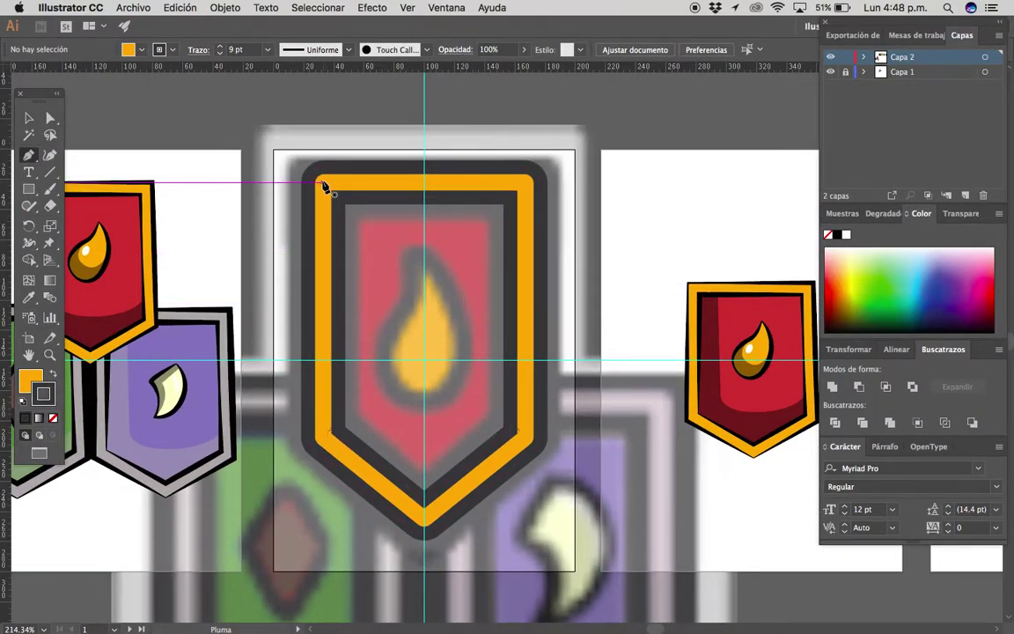
super+click(324, 183)
click(520, 183)
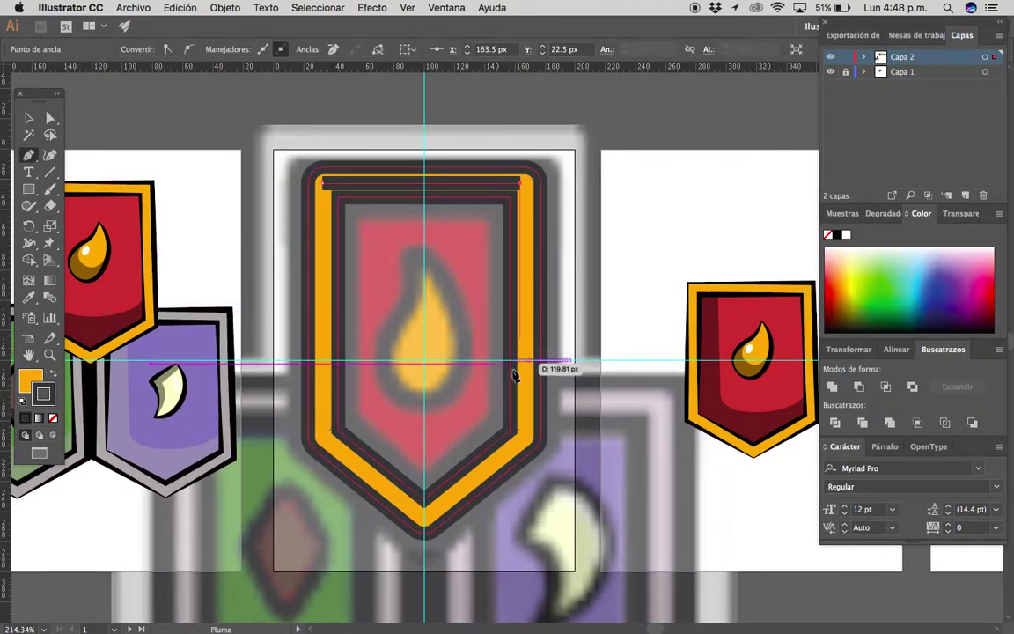
click(522, 435)
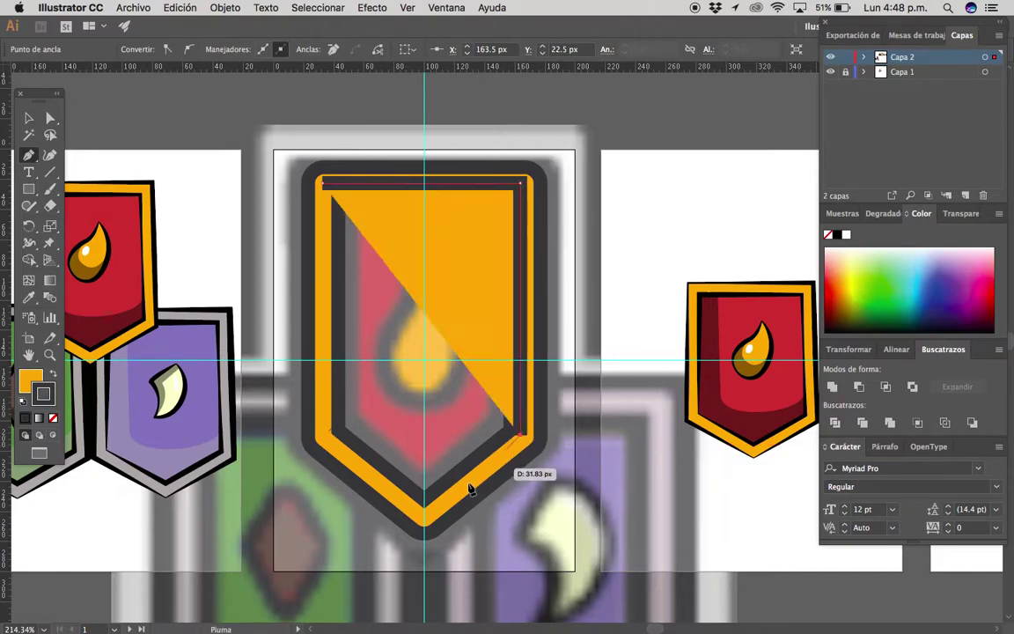
click(424, 504)
click(324, 435)
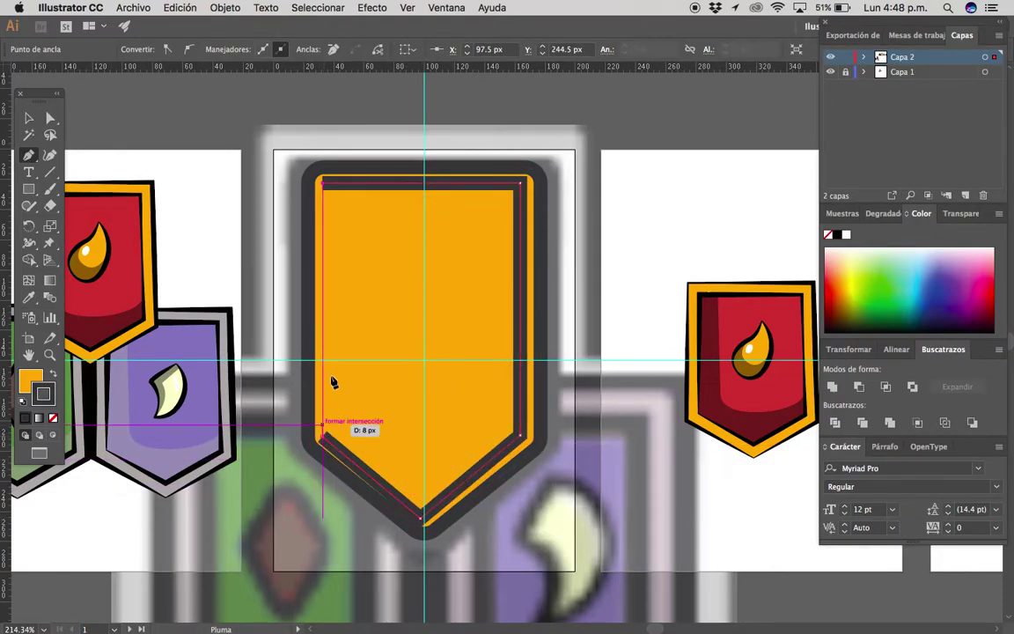
click(324, 183)
key(backslash)
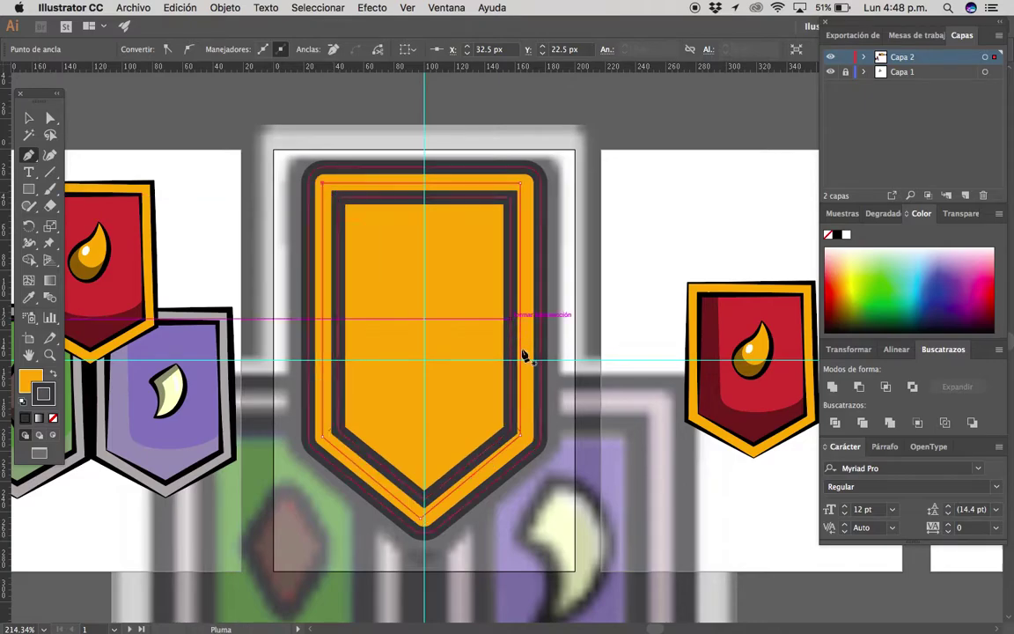
scroll(520, 403, down, 5)
scroll(399, 437, up, 3)
scroll(475, 392, up, 3)
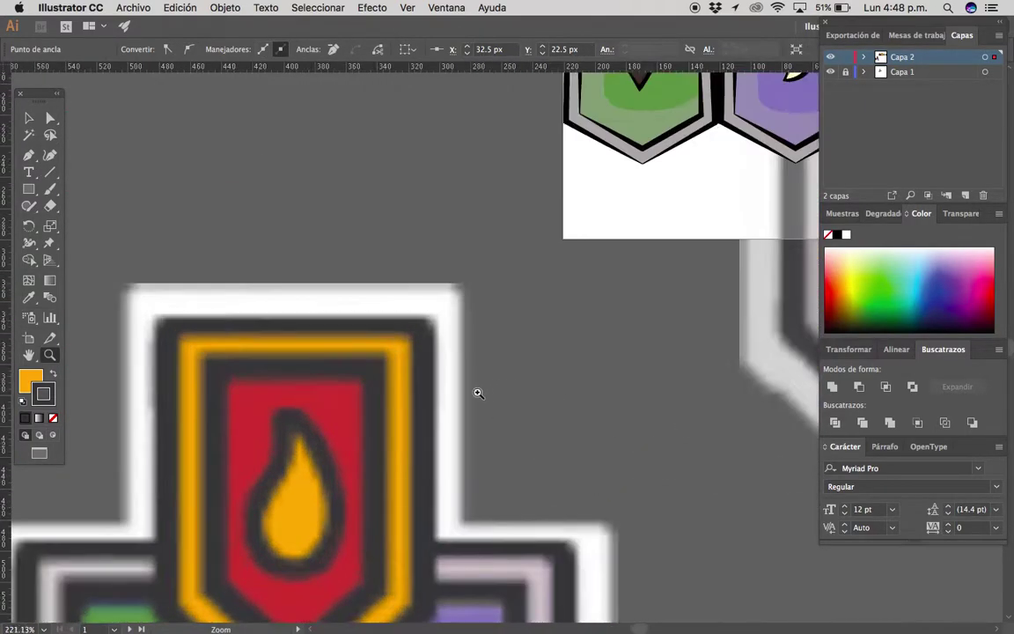
Fill the traced panel with the template's red colour.
key(i)
click(355, 388)
scroll(370, 391, down, 5)
scroll(493, 379, up, 1)
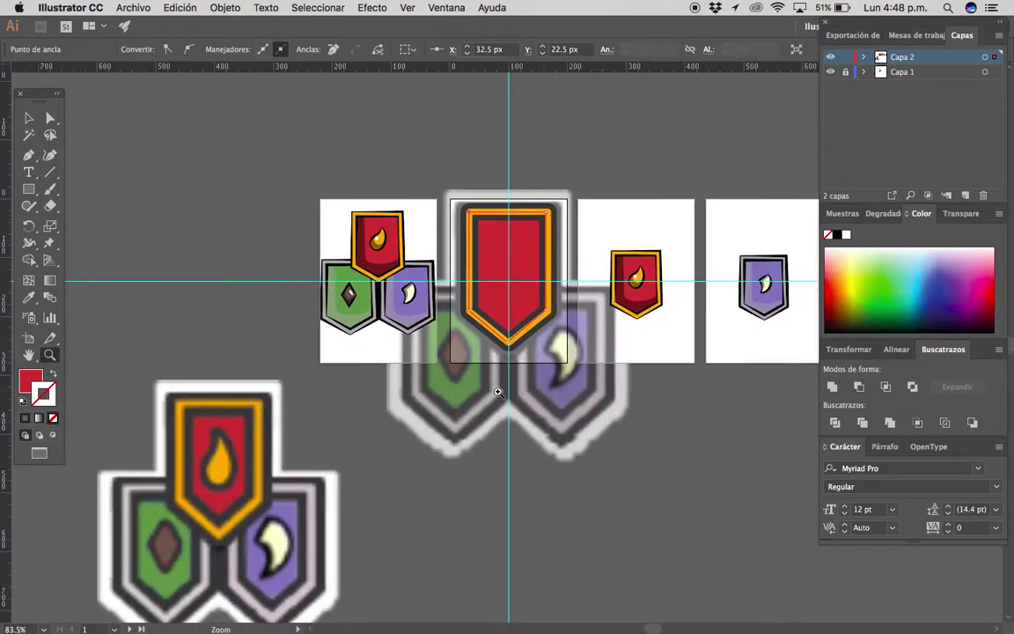
key(v)
scroll(524, 343, up, 2)
scroll(523, 384, up, 1)
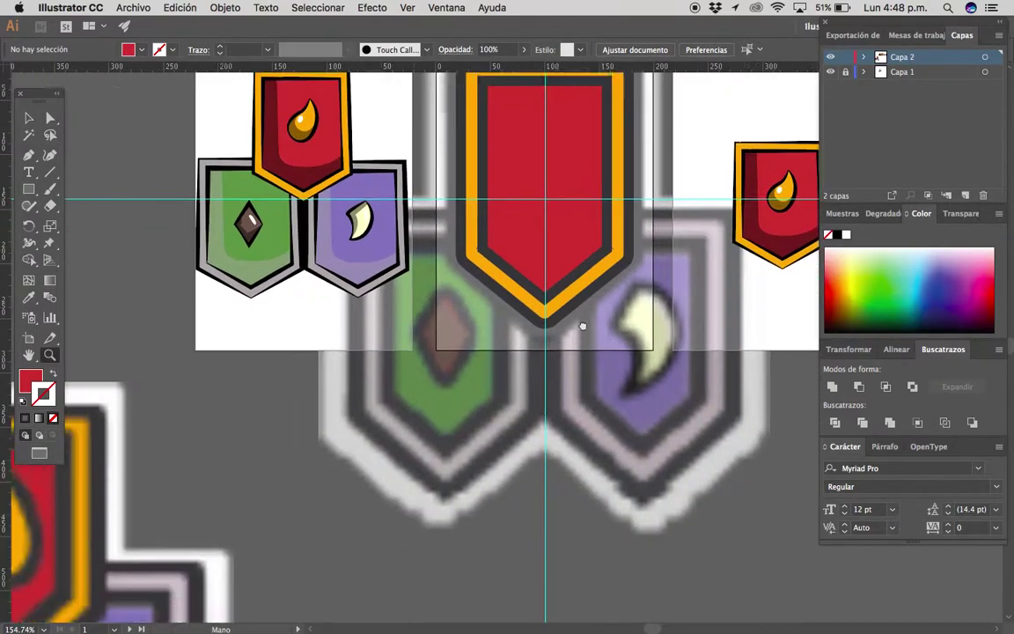
scroll(448, 365, down, 3)
Select the red traced panel and hide it so the template shows through.
drag(448, 366, 575, 370)
key(v)
click(536, 294)
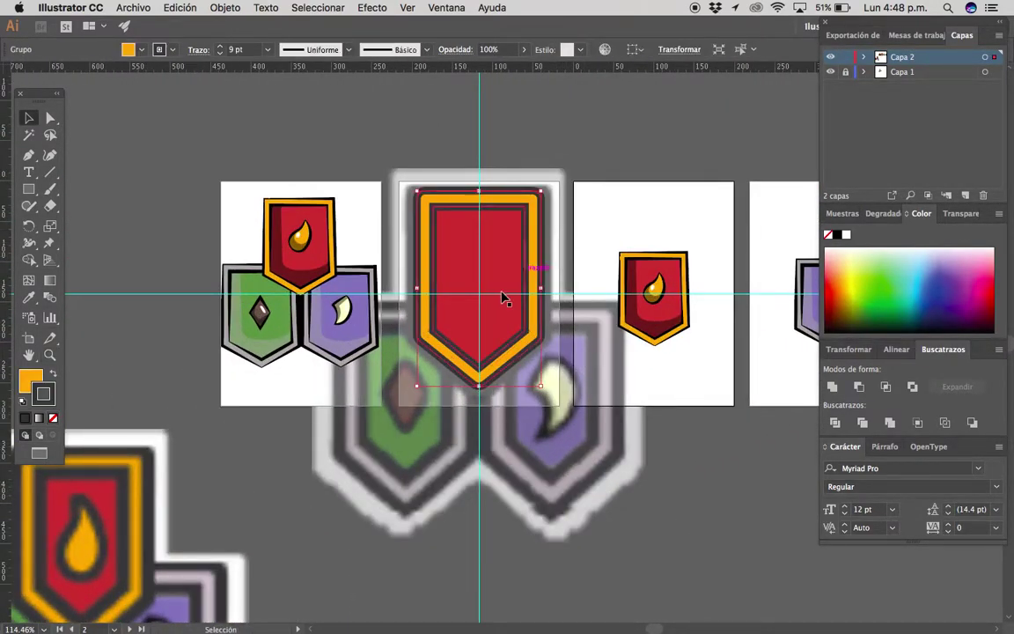
click(544, 152)
scroll(543, 152, up, 2)
click(472, 304)
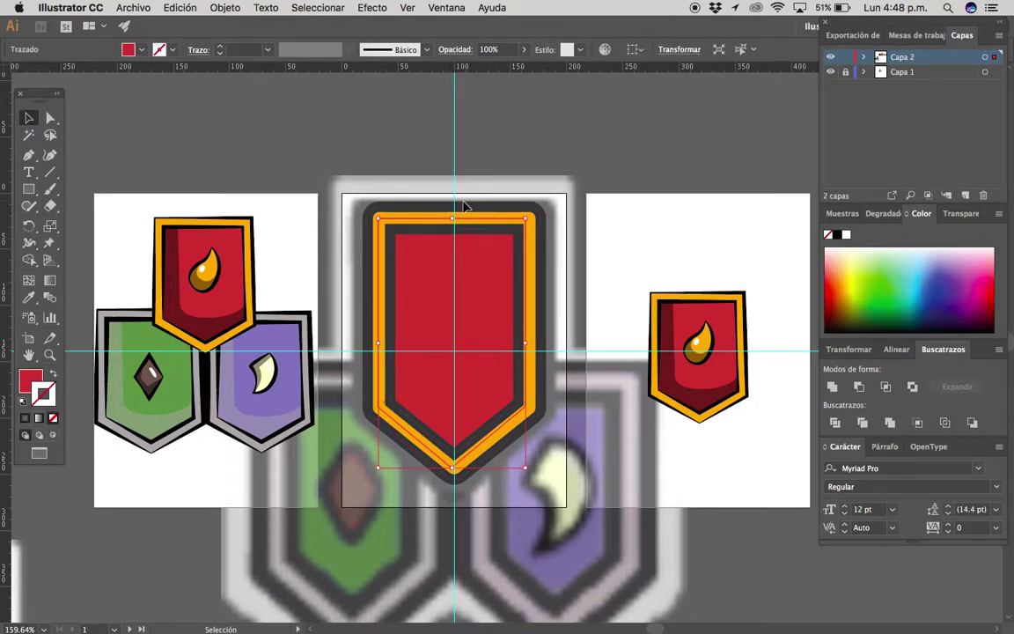
key(Delete)
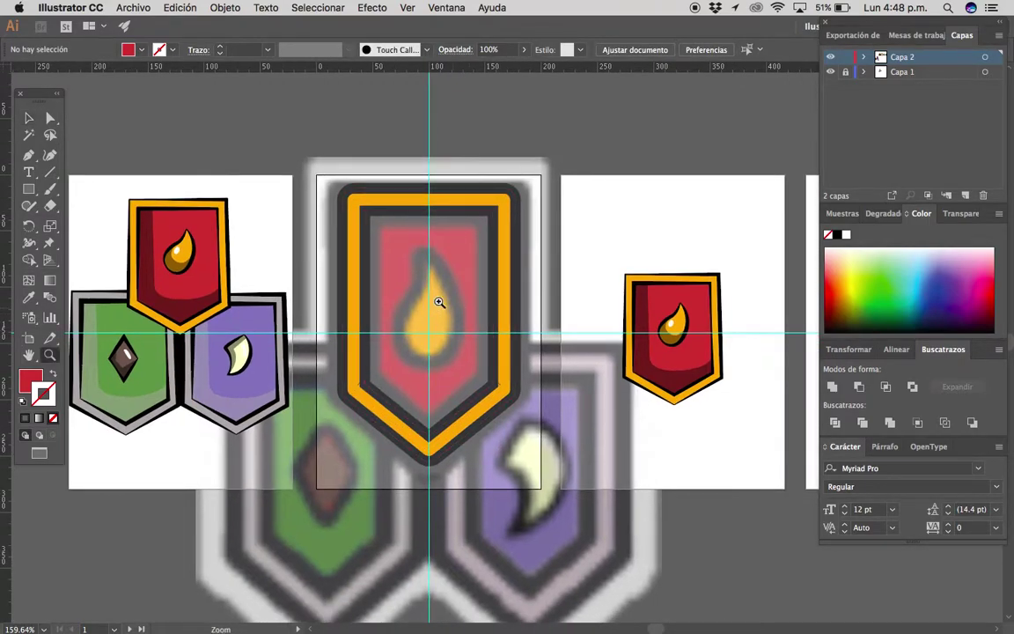
scroll(449, 304, up, 5)
Draw a closed curved teardrop path from the flame tip with the Pen tool.
key(p)
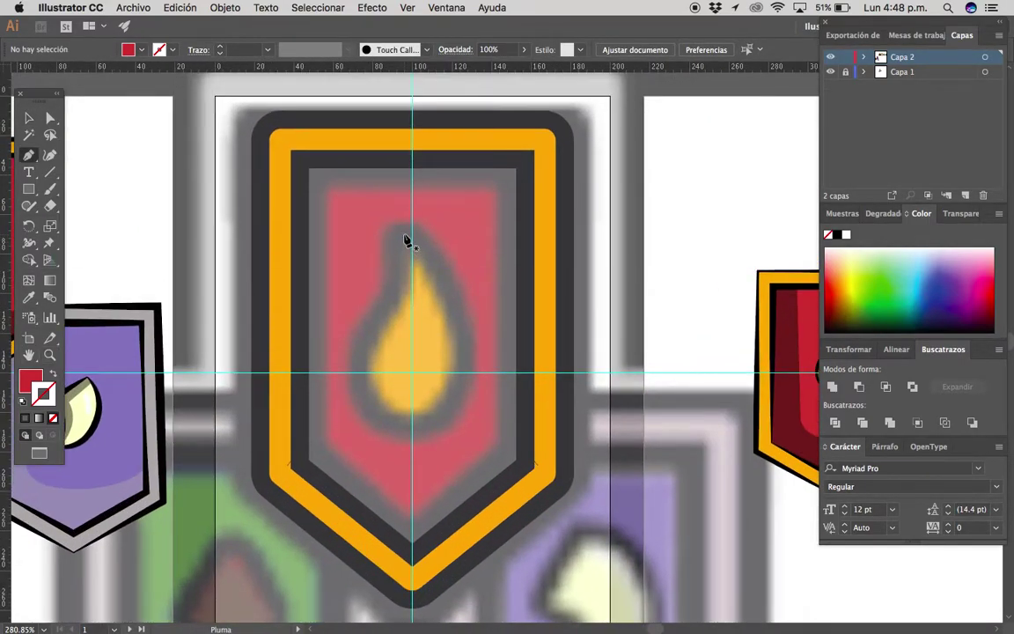
click(403, 235)
drag(459, 352, 464, 414)
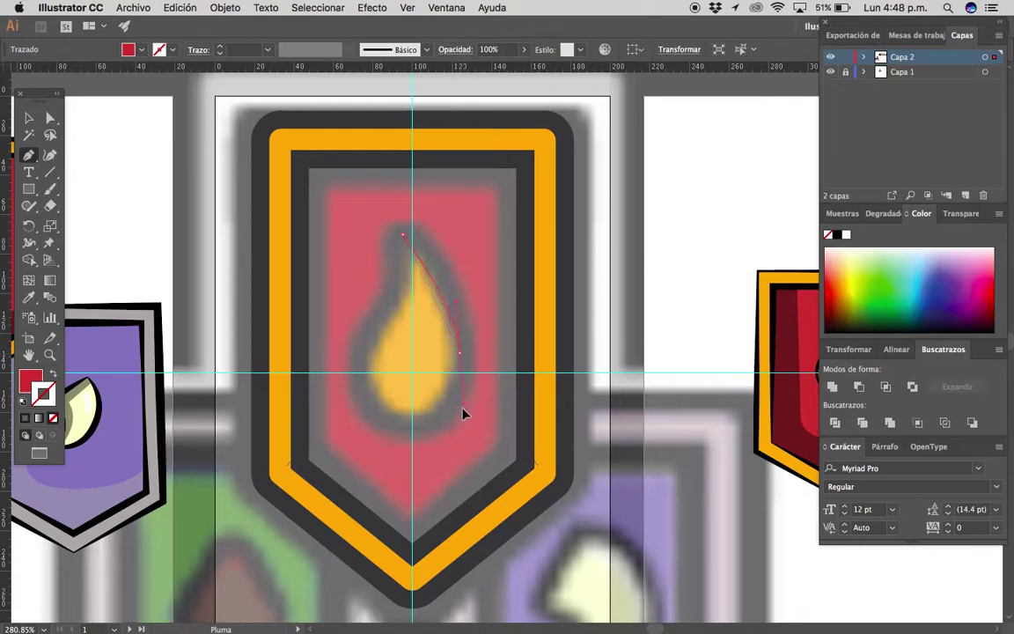
drag(378, 413, 369, 350)
mouse_move(403, 235)
mouse_down()
mouse_move(403, 265)
mouse_move(405, 239)
mouse_up()
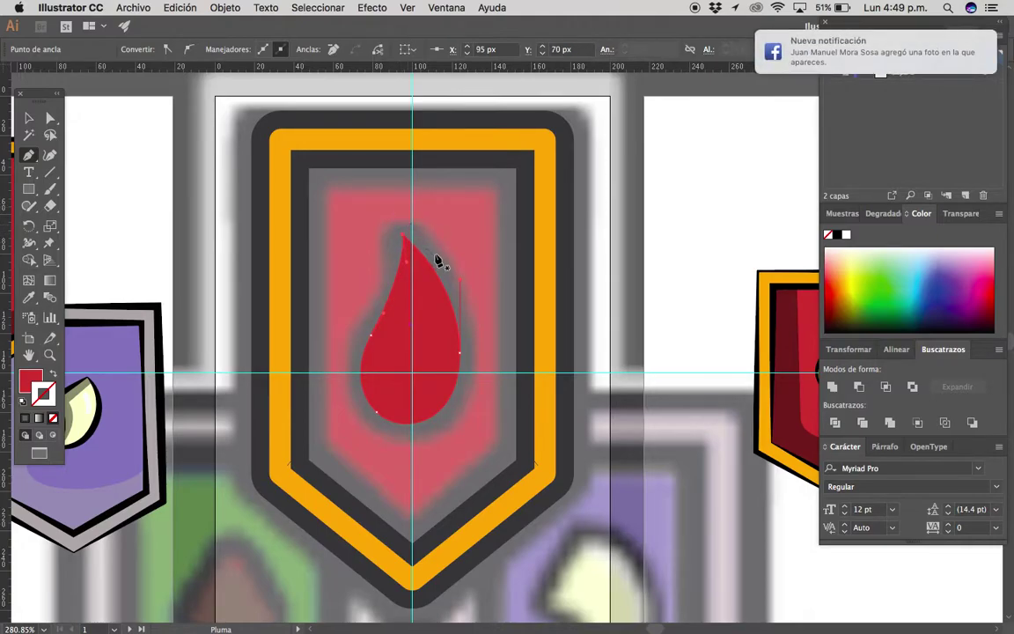
Bring back the red inner panel behind the border and clear the selection.
key(a)
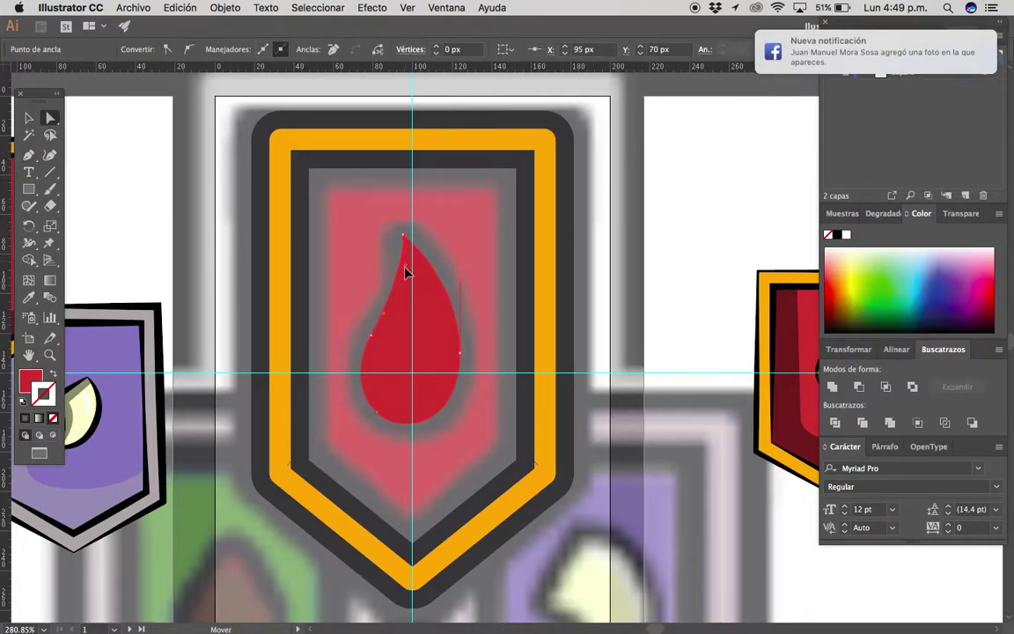
click(406, 220)
scroll(436, 281, up, 1)
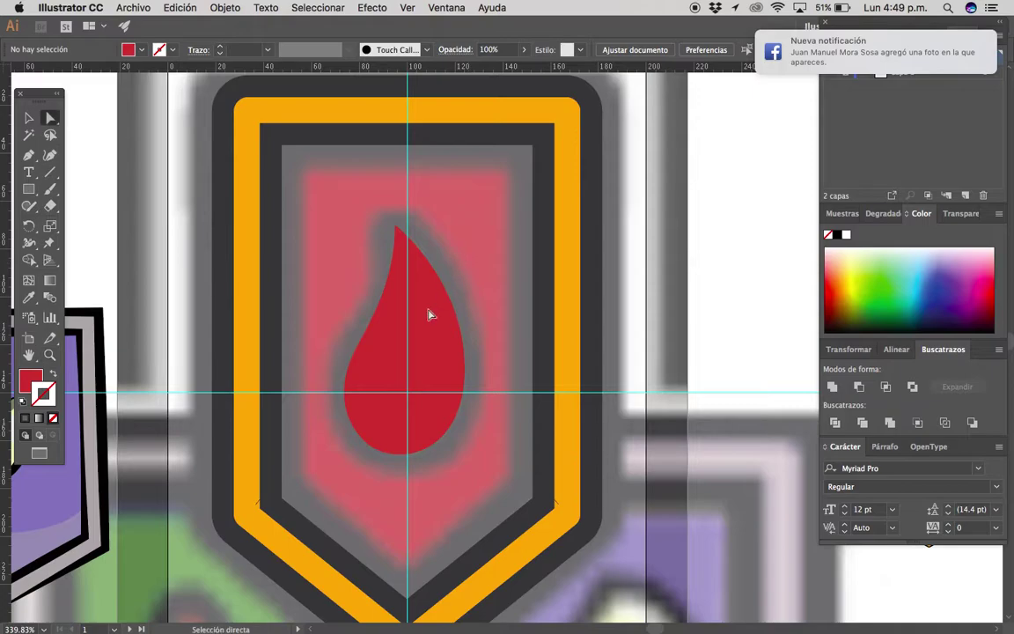
click(289, 91)
click(514, 193)
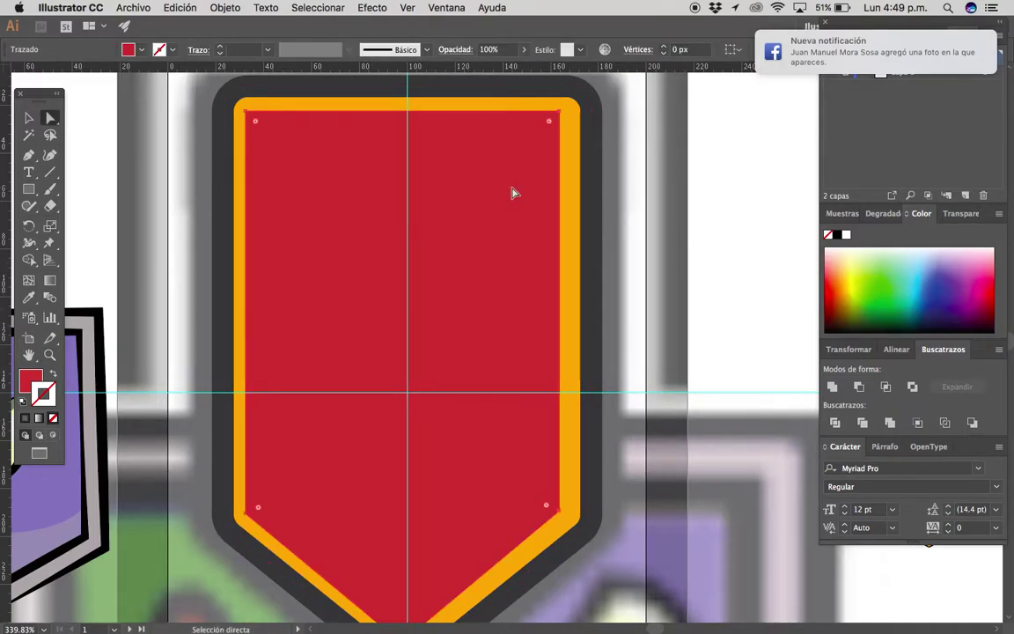
key(ctrl+z)
key(v)
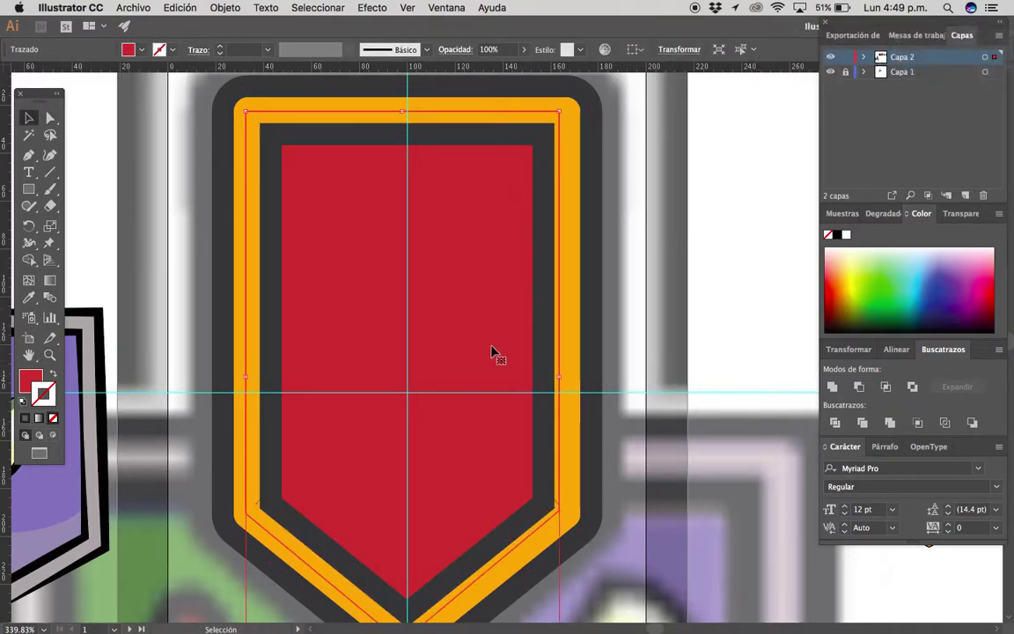
key(ctrl+shift+a)
Copy the reference drop's orange fill and dark outline onto the teardrop.
click(419, 290)
key(z)
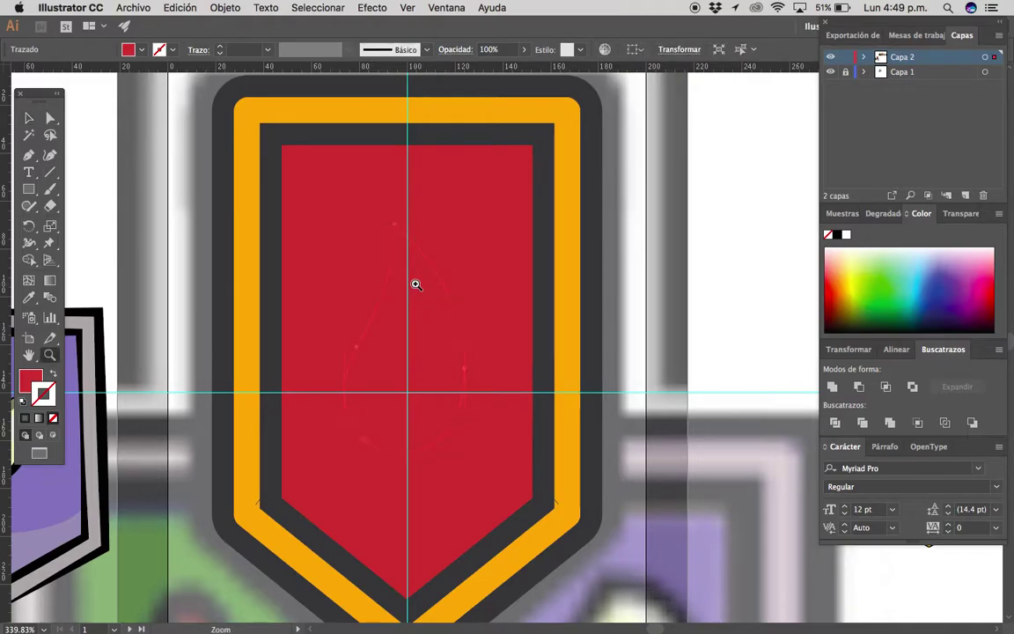
drag(413, 282, 356, 386)
scroll(423, 352, up, 3)
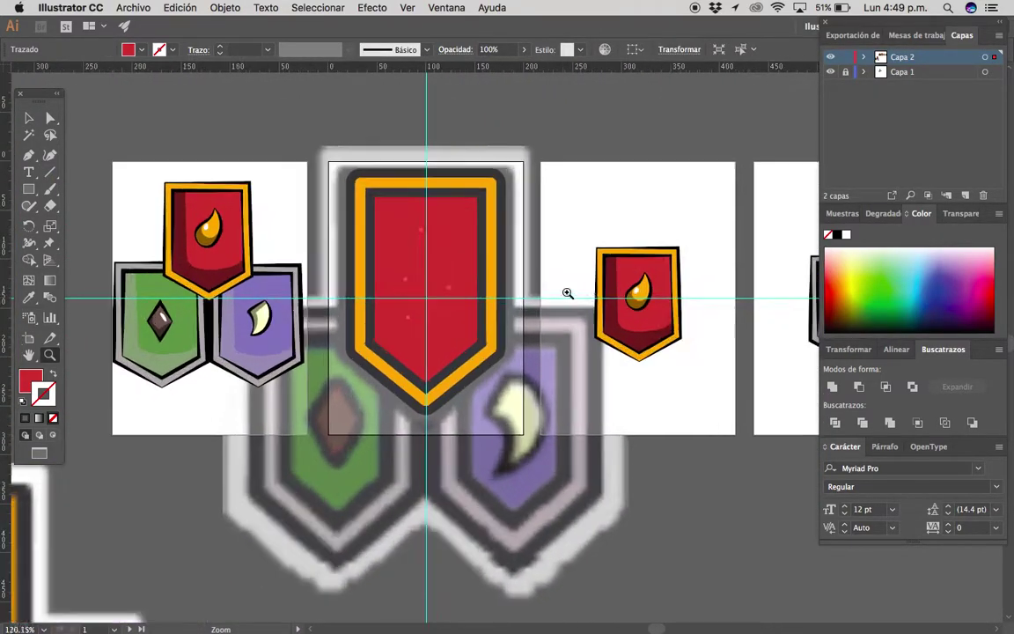
key(i)
click(432, 336)
Round the teardrop's top anchor slightly with its live corner widget.
drag(432, 336, 471, 363)
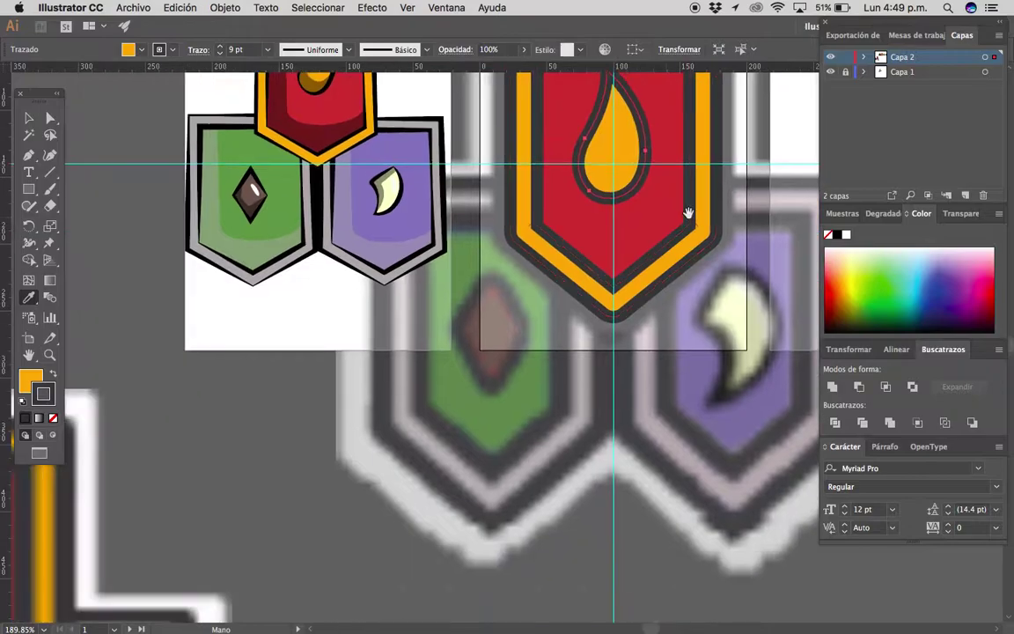
scroll(471, 363, up, 5)
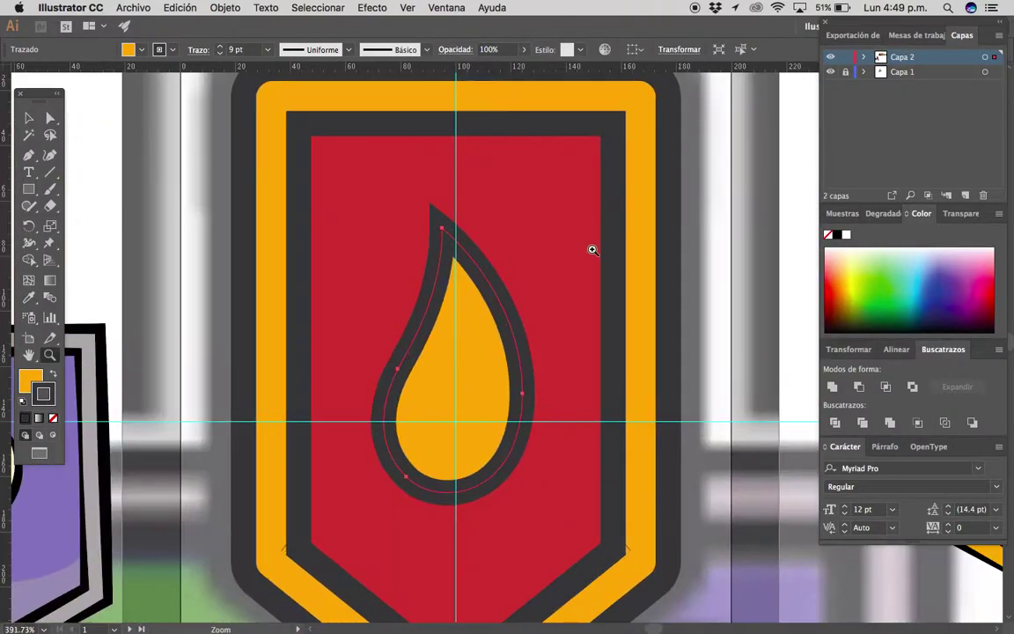
scroll(364, 440, down, 4)
scroll(334, 351, down, 3)
scroll(294, 385, up, 3)
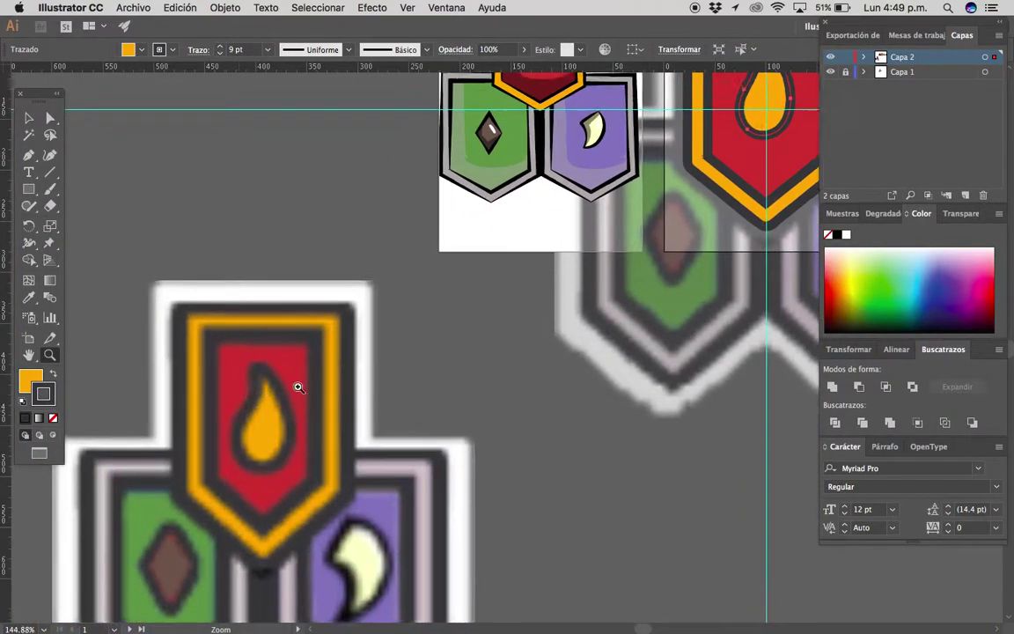
scroll(255, 377, up, 2)
scroll(263, 362, down, 5)
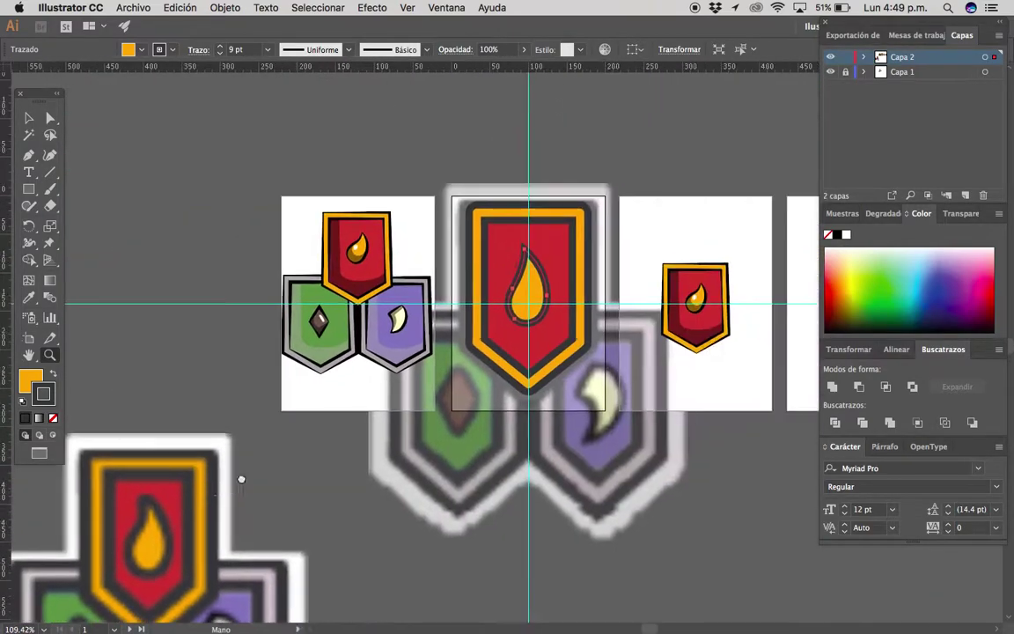
scroll(528, 316, up, 5)
key(a)
scroll(299, 289, up, 1)
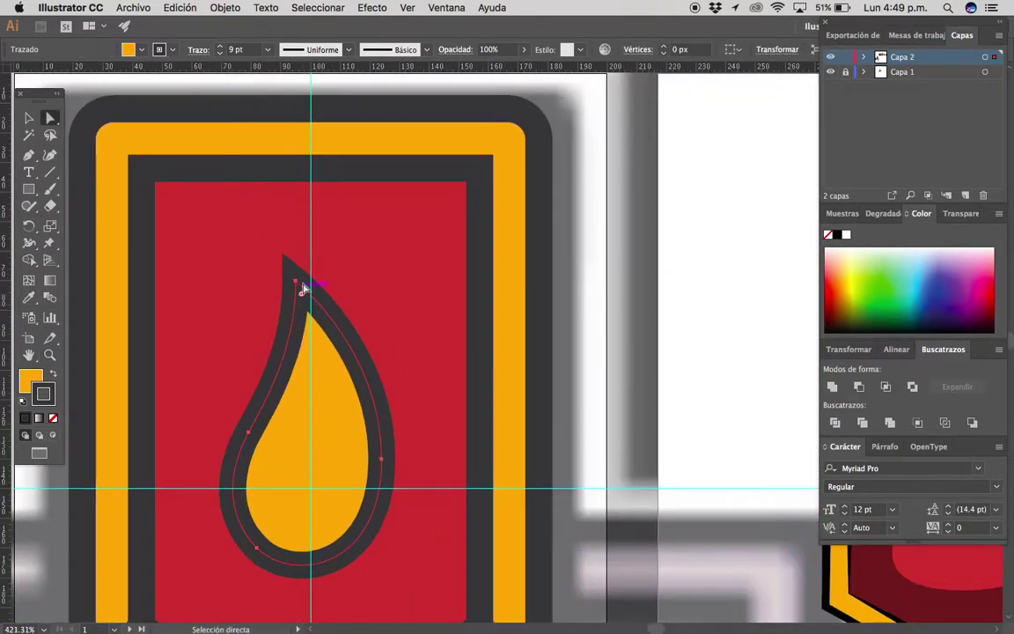
click(297, 284)
scroll(312, 256, up, 3)
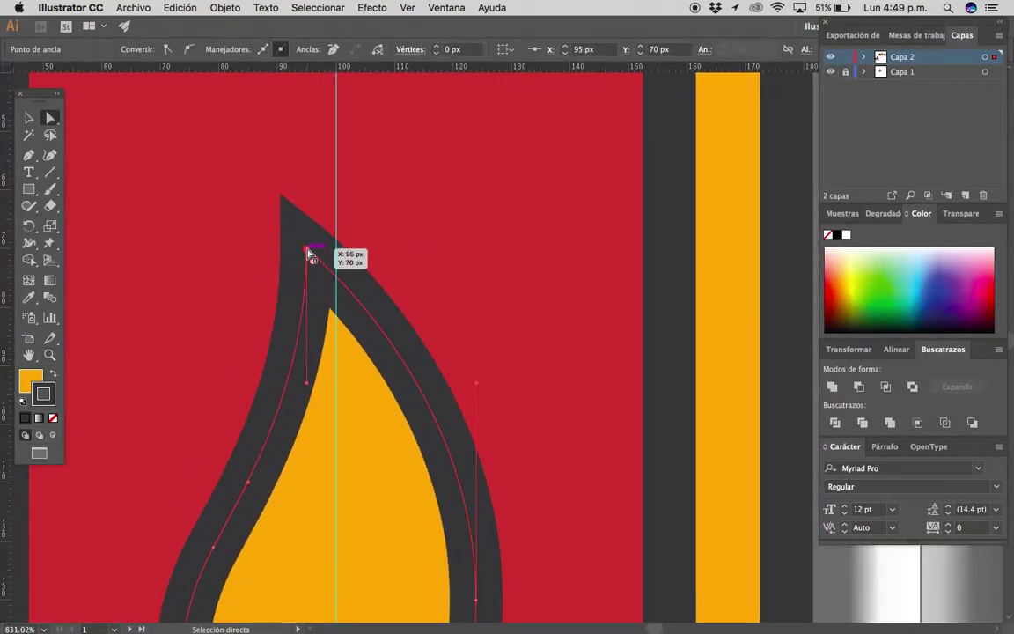
drag(312, 263, 360, 277)
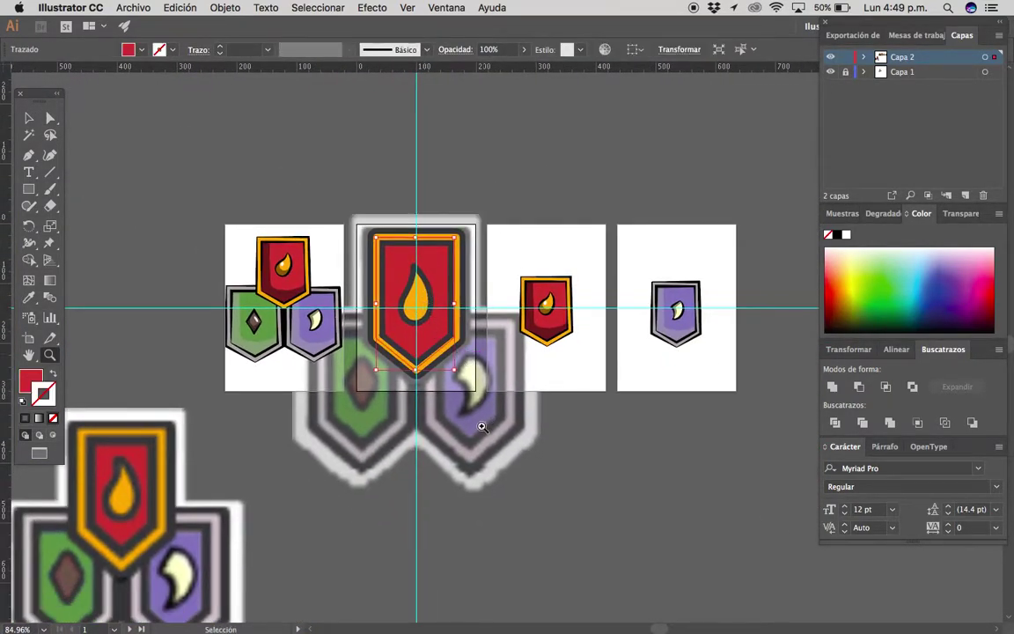
Zoom in on the central shield and select its red inner panel.
key(v)
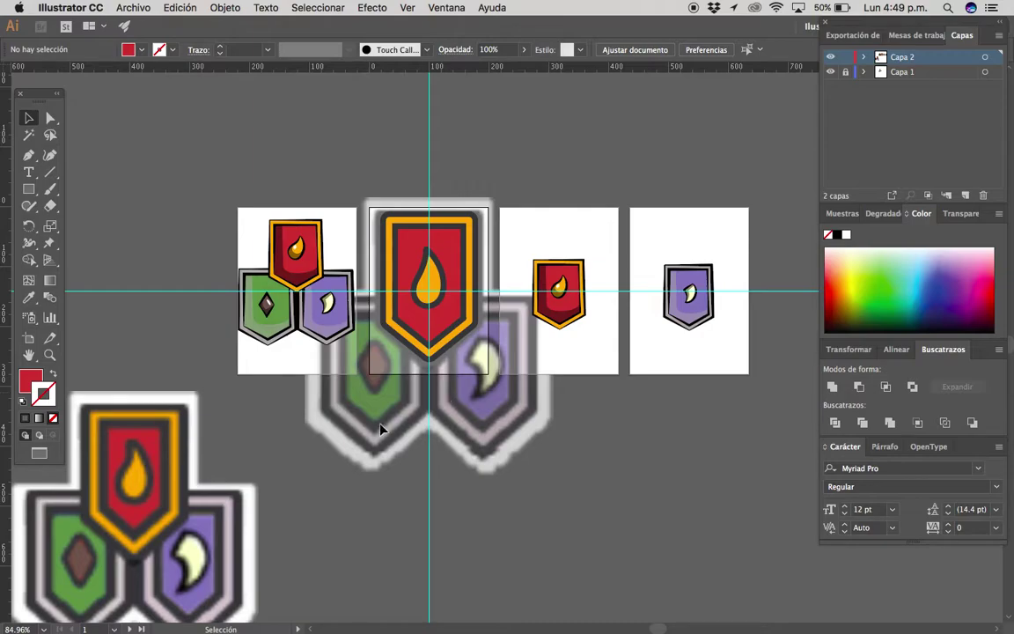
drag(439, 410, 447, 454)
key(z)
drag(434, 346, 505, 341)
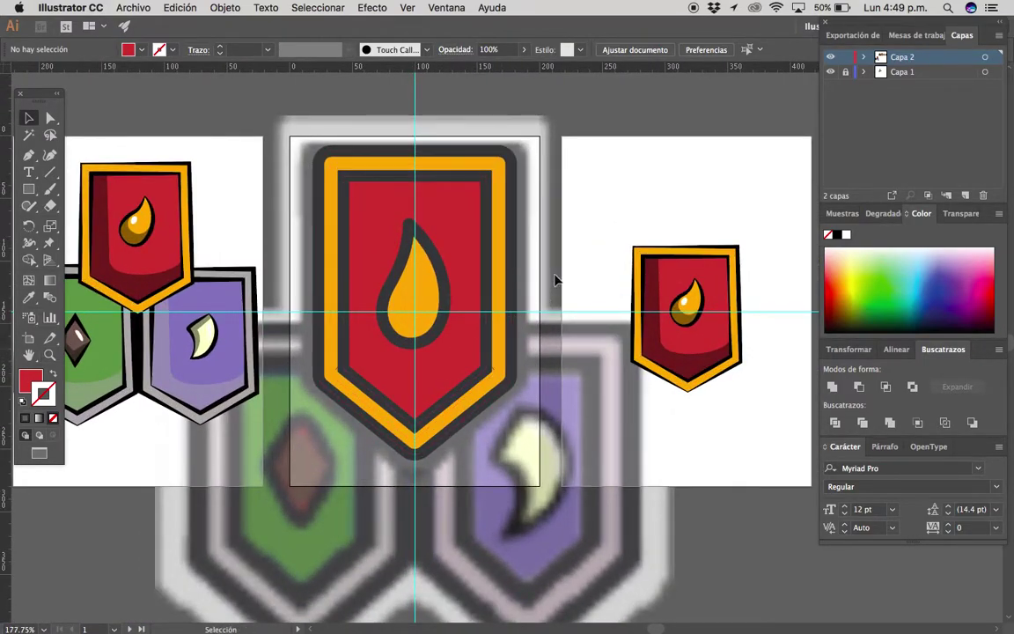
key(v)
click(457, 383)
Isolate the red panel and paste a duplicate in front of it.
double_click(462, 365)
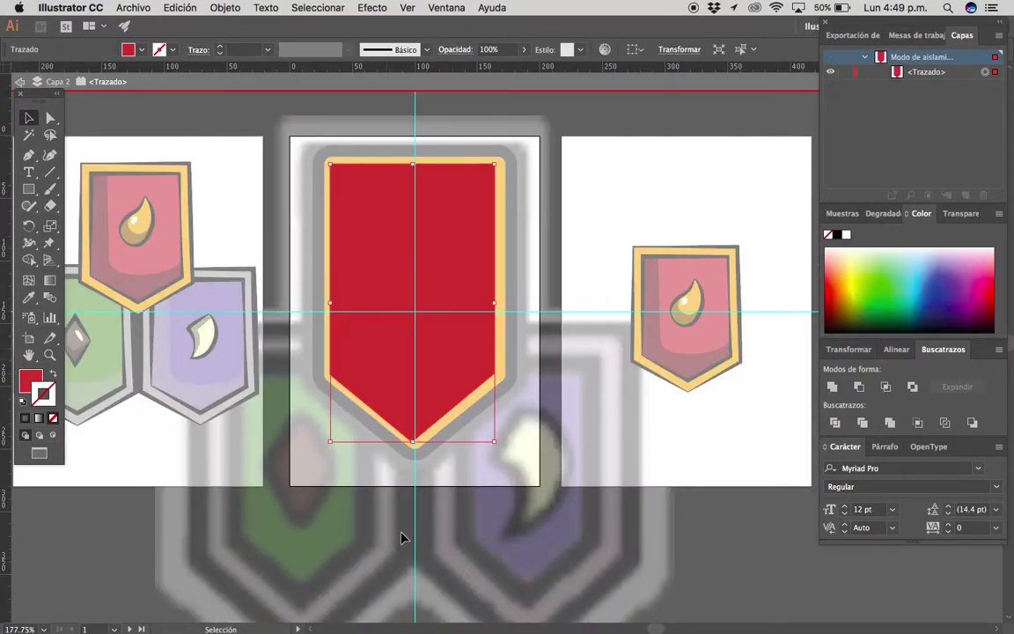
click(423, 477)
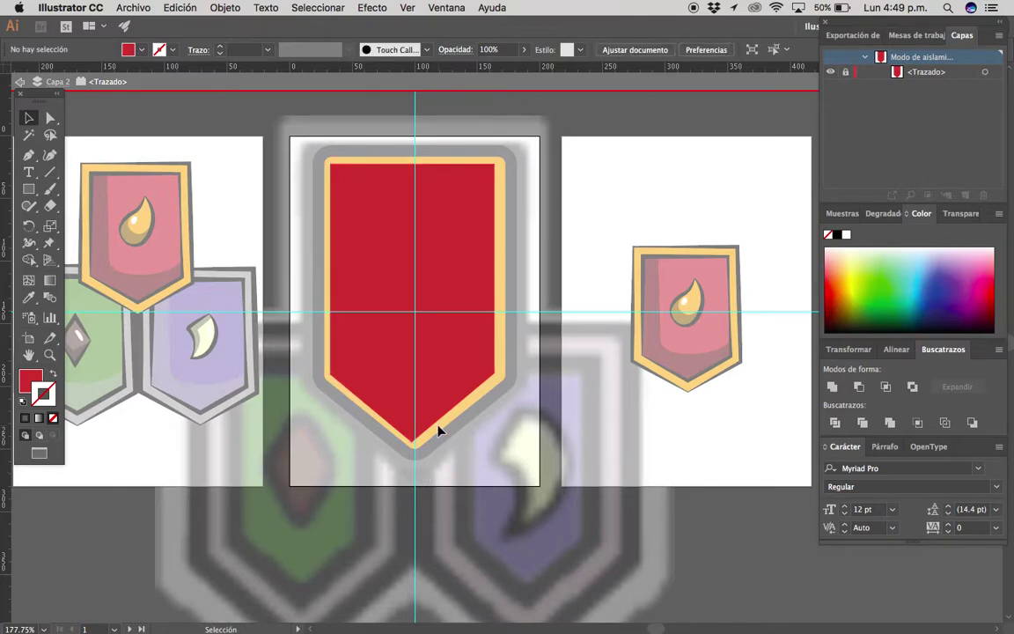
key(ctrl+f)
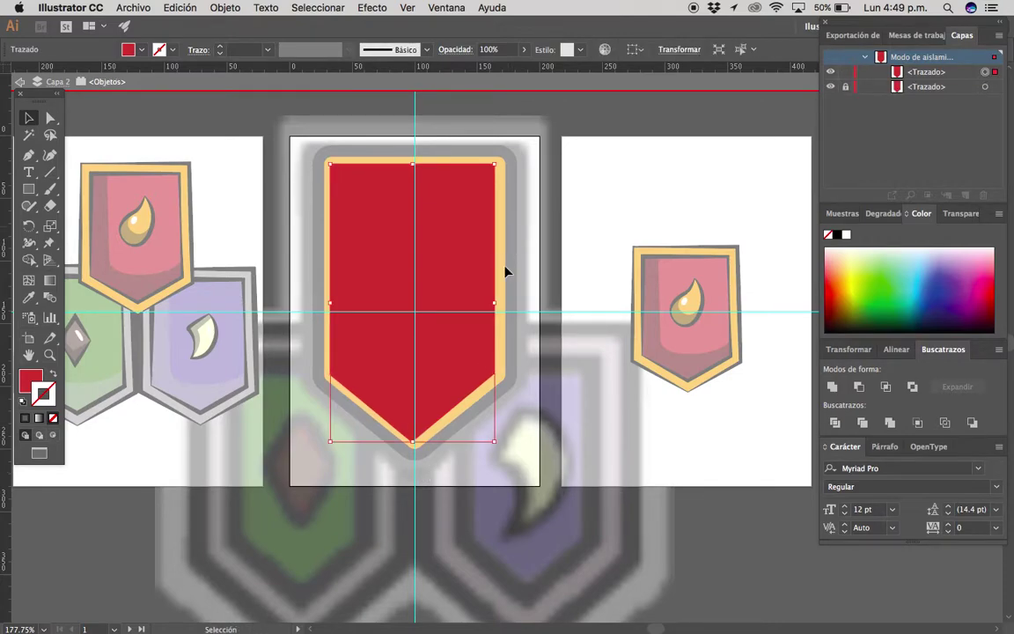
Pen-draw anchors and curved points along the copy's sides to outline the shading area.
key(p)
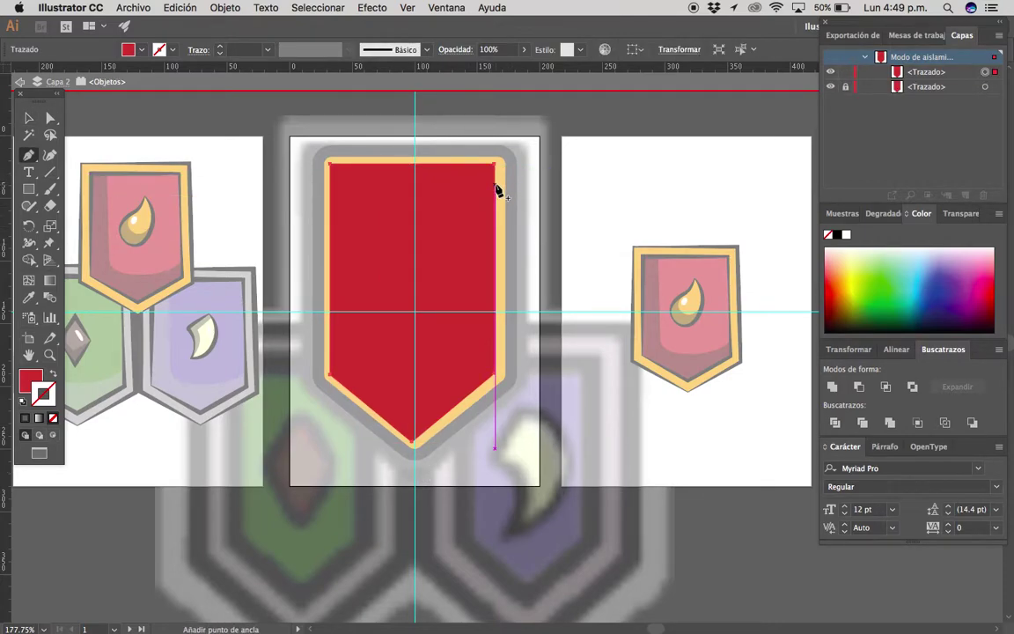
click(497, 191)
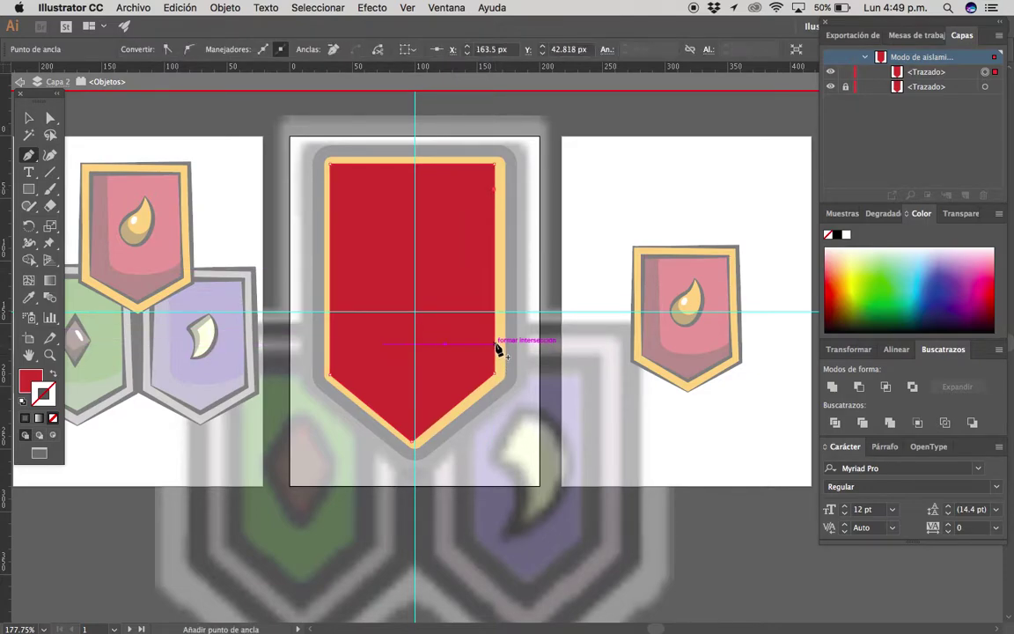
key(q)
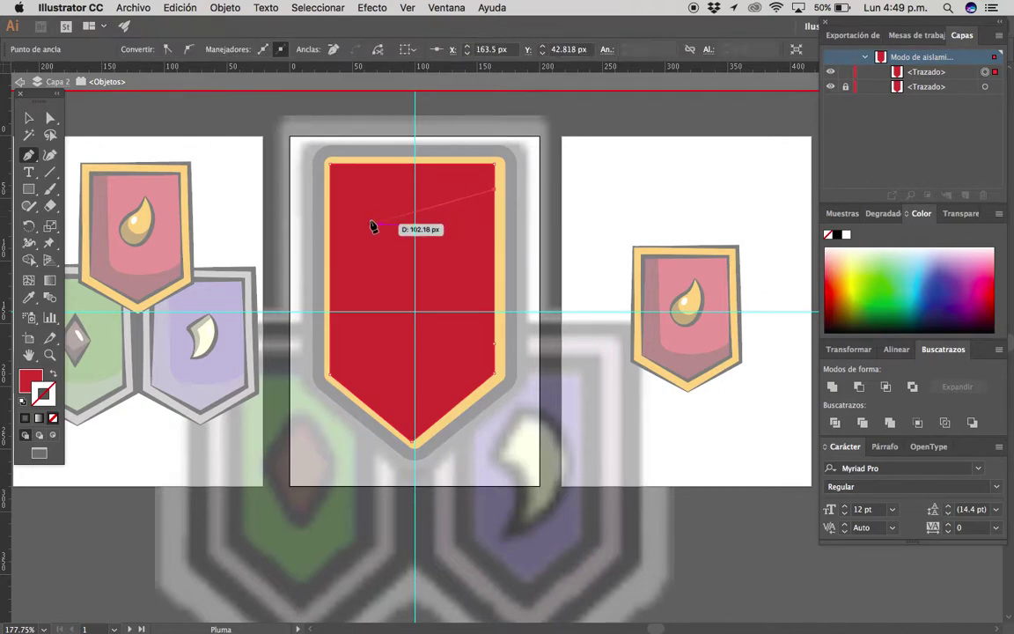
drag(382, 205, 395, 195)
drag(394, 379, 438, 407)
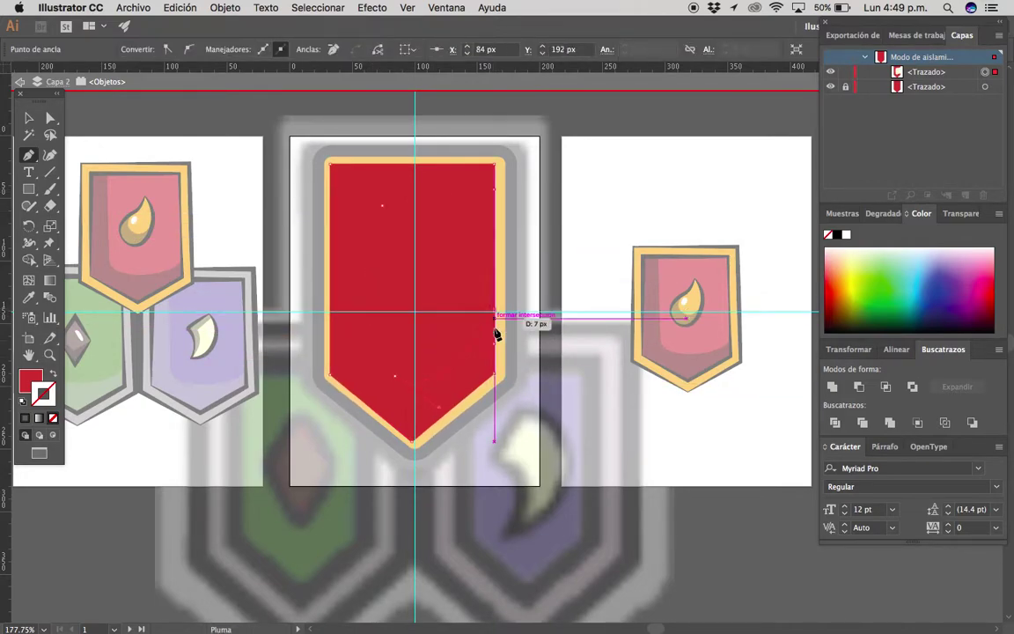
alt+click(497, 400)
alt+click(498, 346)
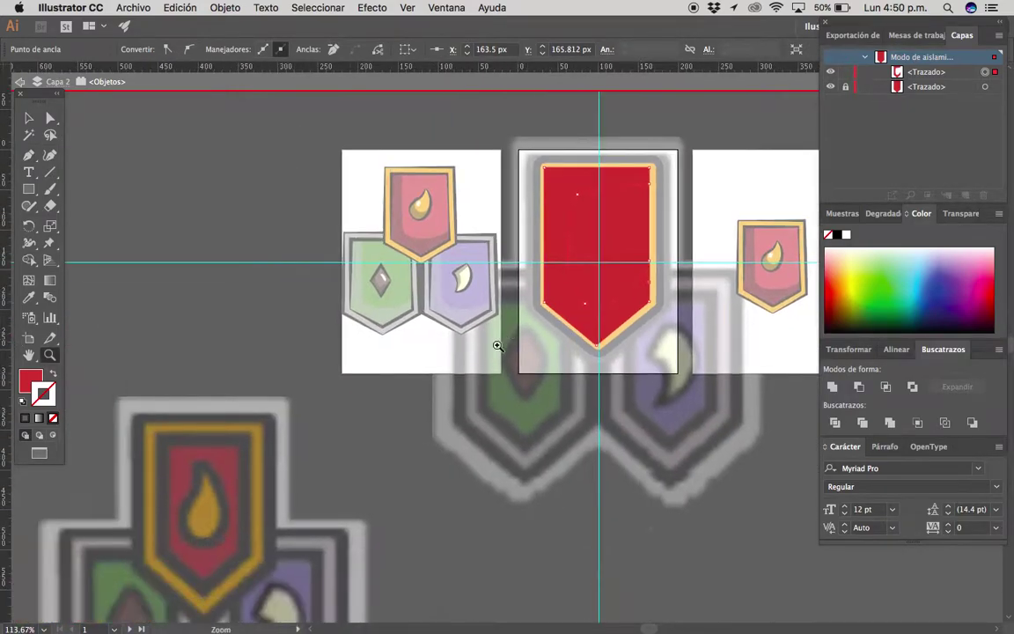
scroll(414, 382, right, 2)
scroll(572, 268, up, 2)
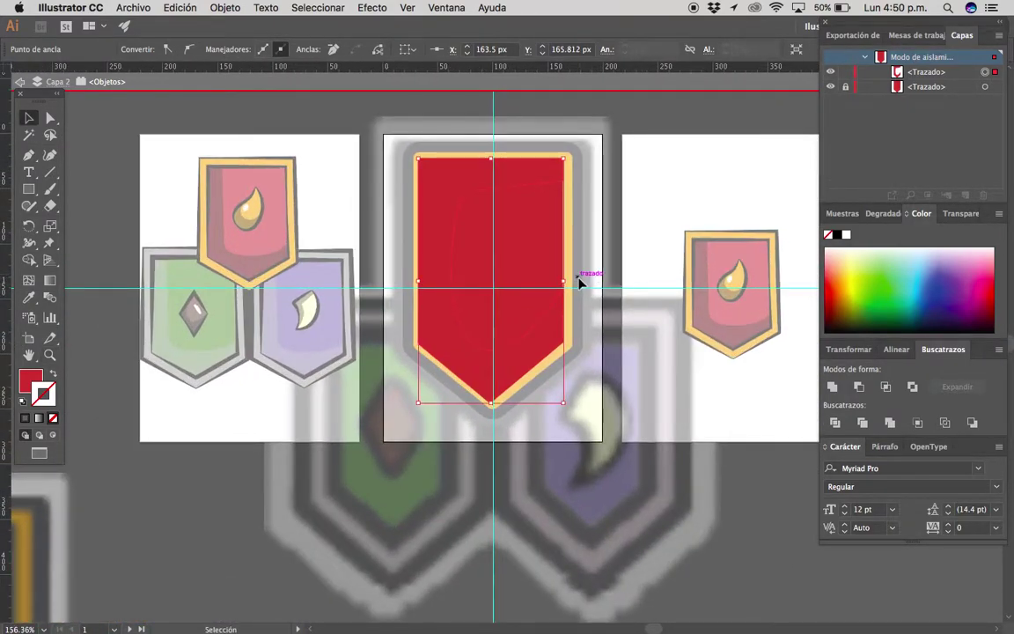
click(675, 261)
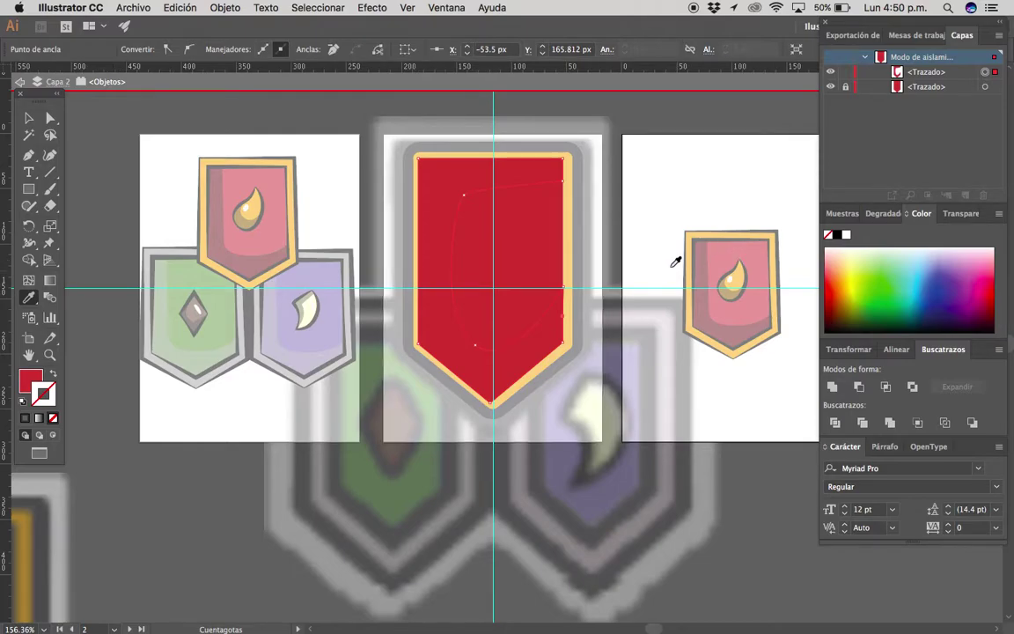
Give the shading shape the dark border's style, a dark fill, no stroke and 38% opacity.
click(693, 244)
key(v)
key(Escape)
scroll(628, 271, up, 2)
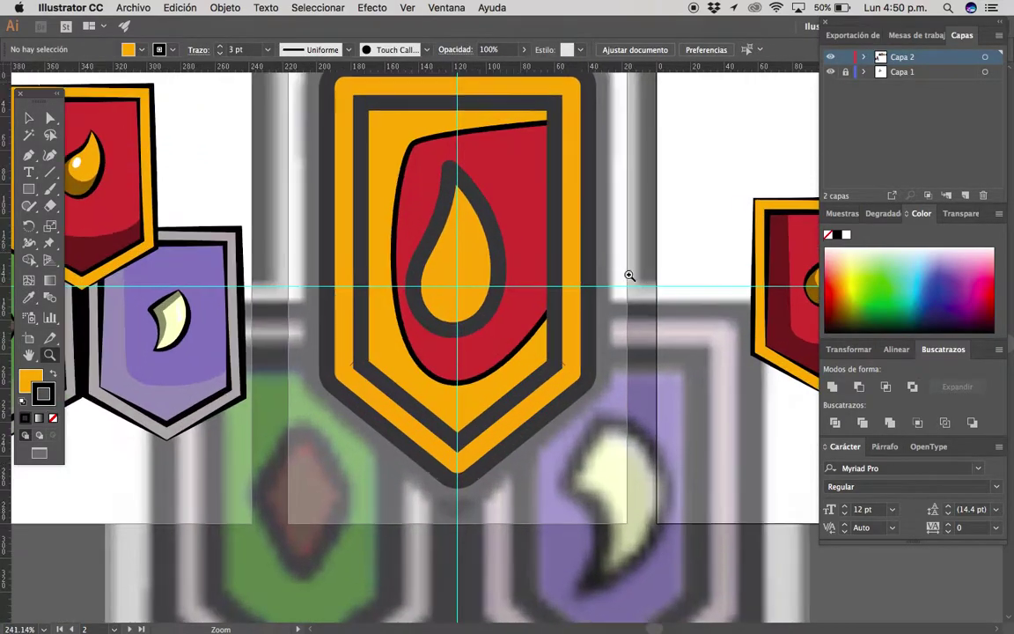
click(527, 402)
key(i)
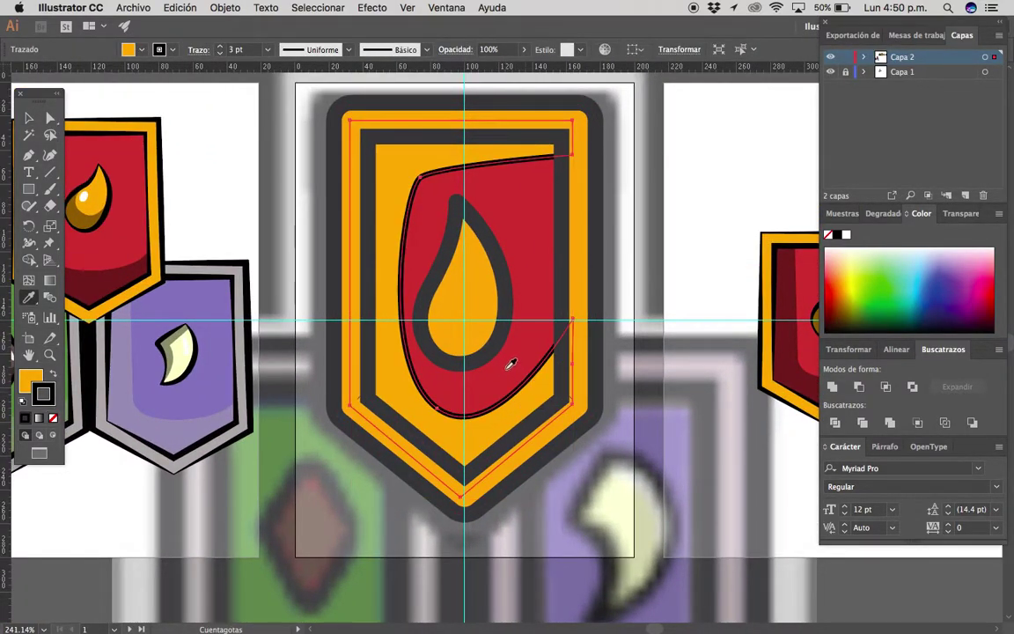
click(599, 165)
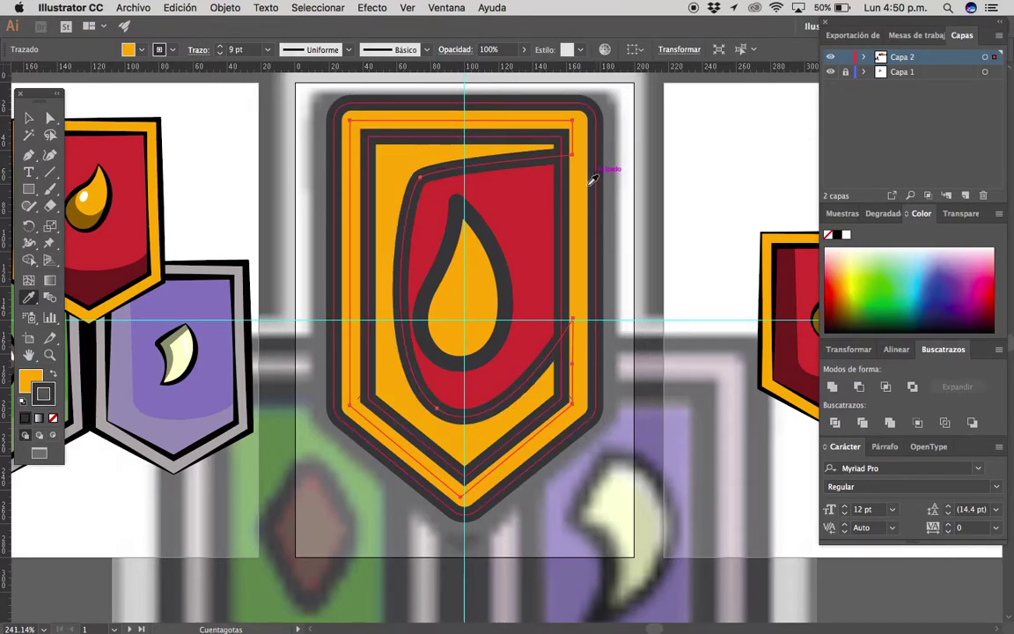
click(56, 421)
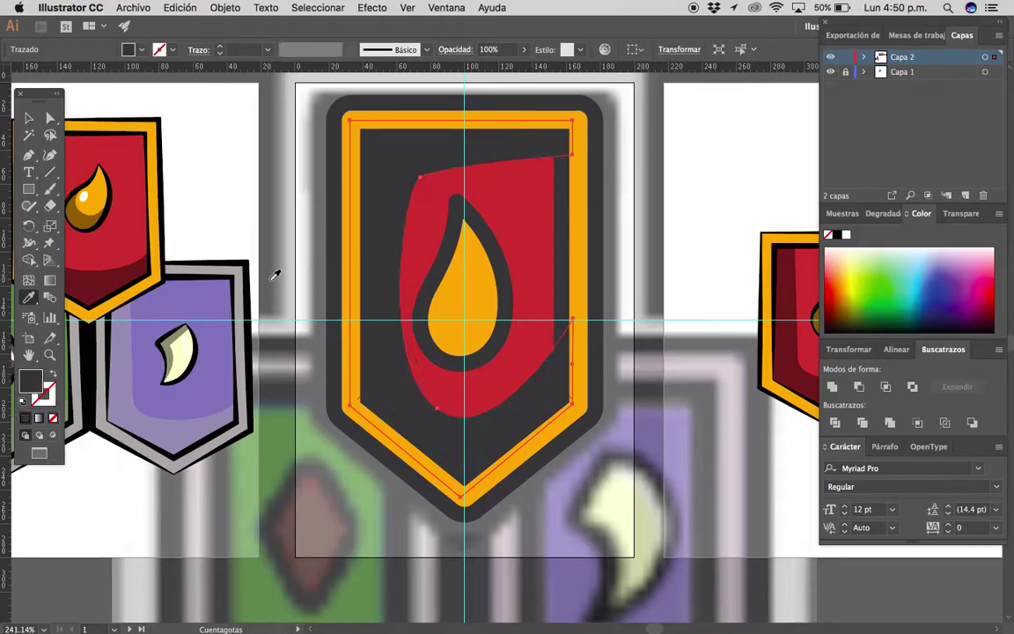
key(v)
click(518, 346)
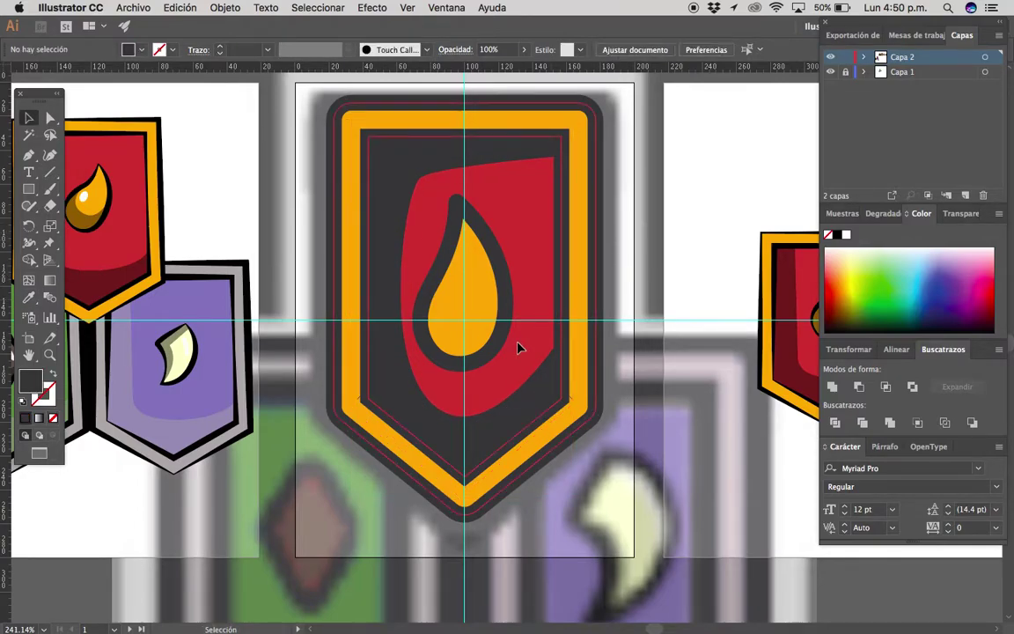
click(515, 422)
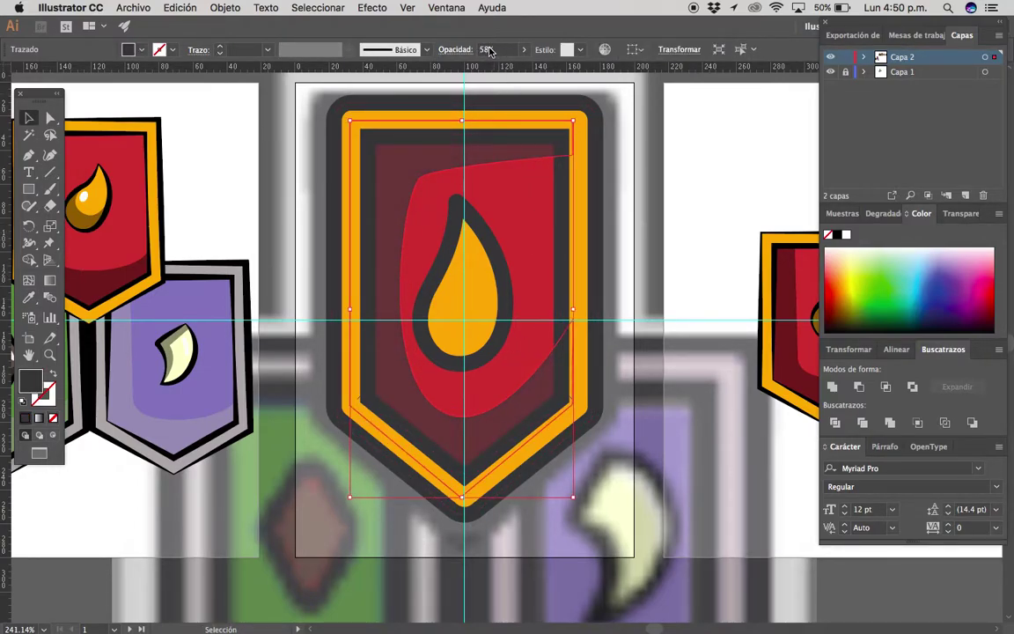
scroll(489, 50, up, 3)
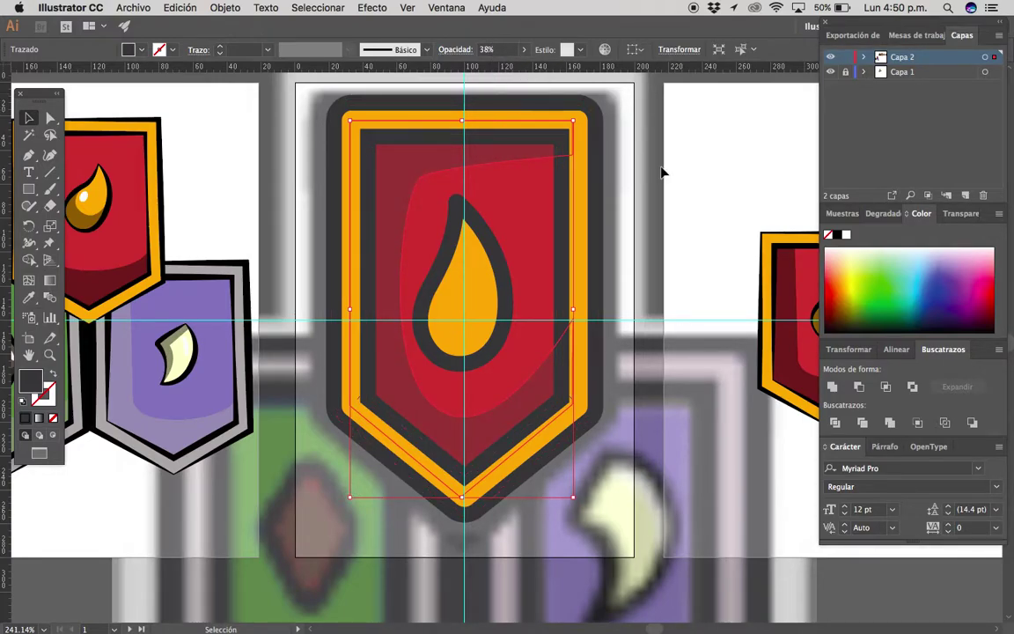
click(651, 219)
Zoom in on the large shield and add an anchor point to the teardrop's left edge.
key(z)
mouse_move(651, 219)
mouse_down()
mouse_move(536, 203)
mouse_move(556, 266)
mouse_move(504, 263)
mouse_move(543, 215)
mouse_move(585, 328)
mouse_move(430, 333)
mouse_up()
click(396, 335)
click(445, 330)
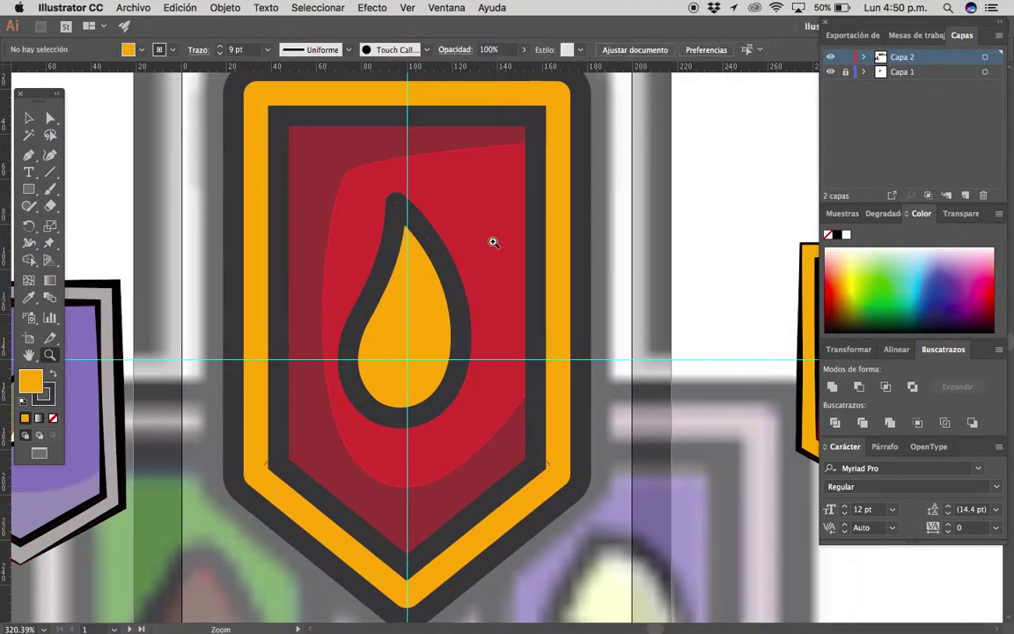
key(ctrl+z)
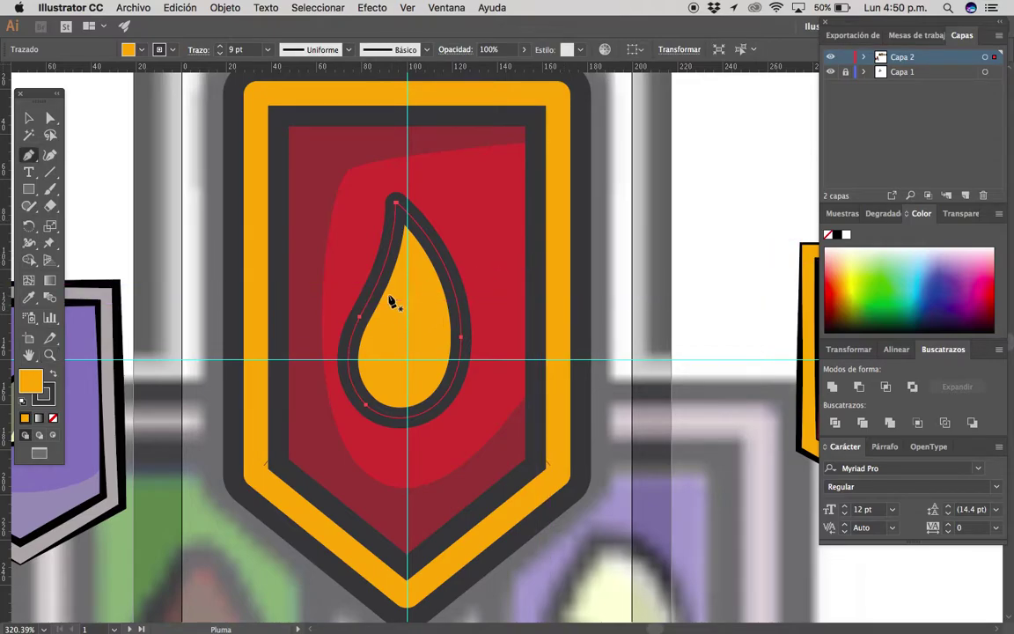
click(390, 245)
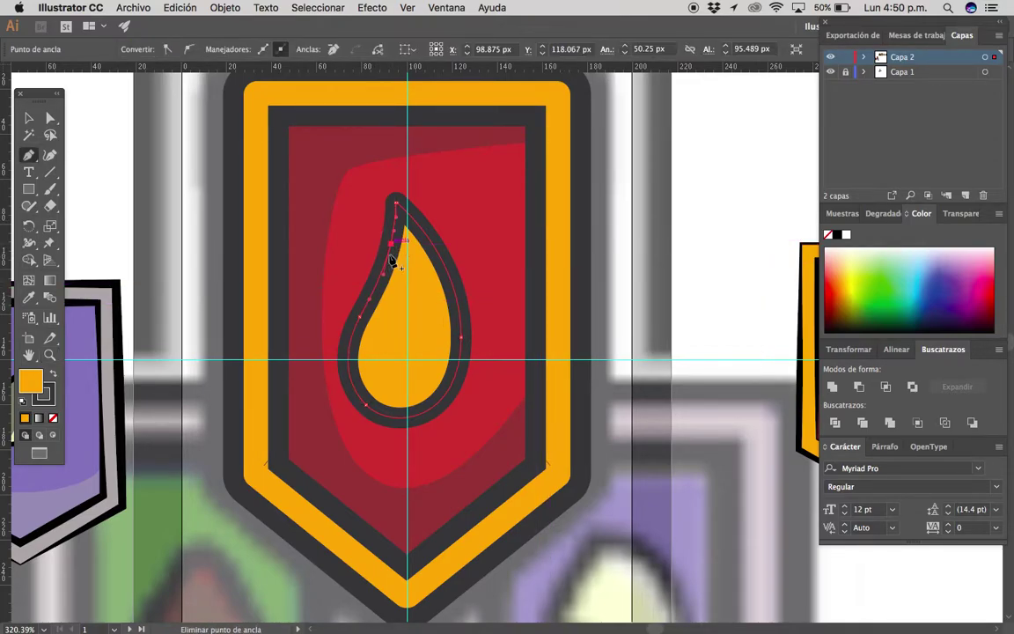
Form a darker crescent inside the drop by deleting the copied outline's upper-right anchors and redrawing its inner curve.
click(455, 393)
key(q)
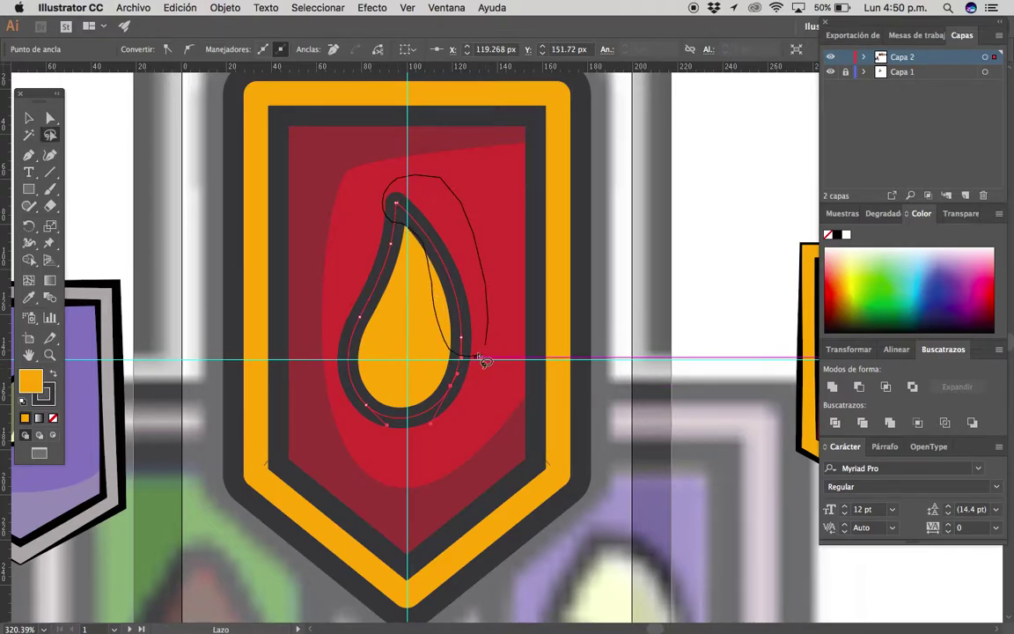
drag(483, 361, 480, 356)
key(Delete)
key(p)
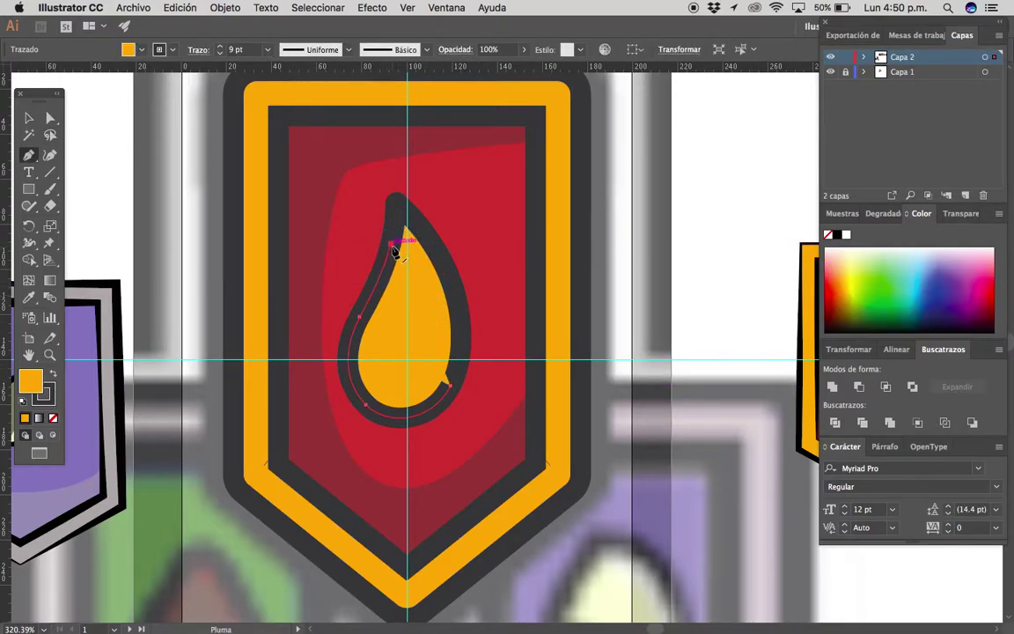
click(393, 251)
mouse_move(388, 323)
mouse_down()
mouse_move(398, 396)
mouse_move(454, 393)
mouse_up()
alt+click(543, 388)
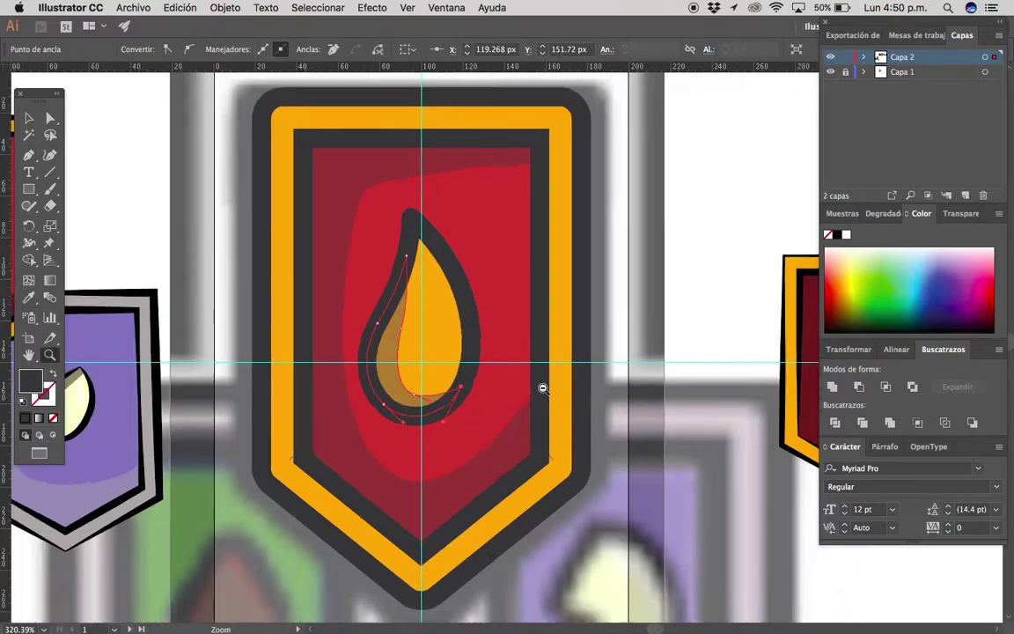
Zoom out to compare the shading with the reference badges, then zoom back onto the teardrop.
alt+click(542, 388)
alt+click(637, 237)
mouse_move(567, 339)
mouse_down()
mouse_move(518, 293)
mouse_move(364, 328)
mouse_move(315, 315)
mouse_move(329, 297)
mouse_move(423, 328)
mouse_up()
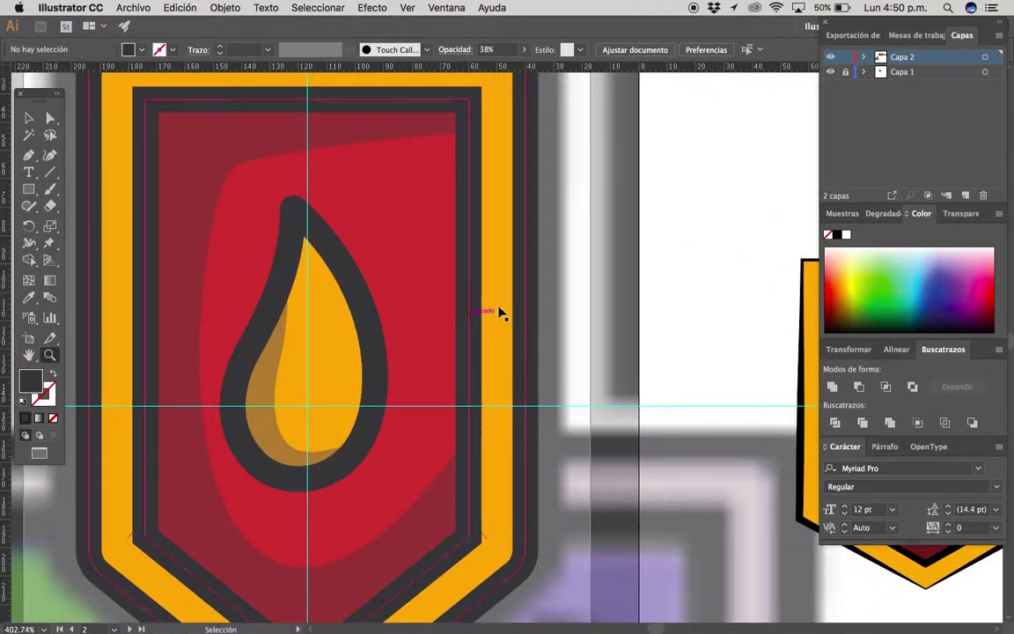
mouse_move(518, 310)
mouse_down()
mouse_move(469, 304)
mouse_move(453, 362)
mouse_up()
Draw a highlight sliver on the teardrop's right side, fill it white and set it to 75% opacity.
click(424, 236)
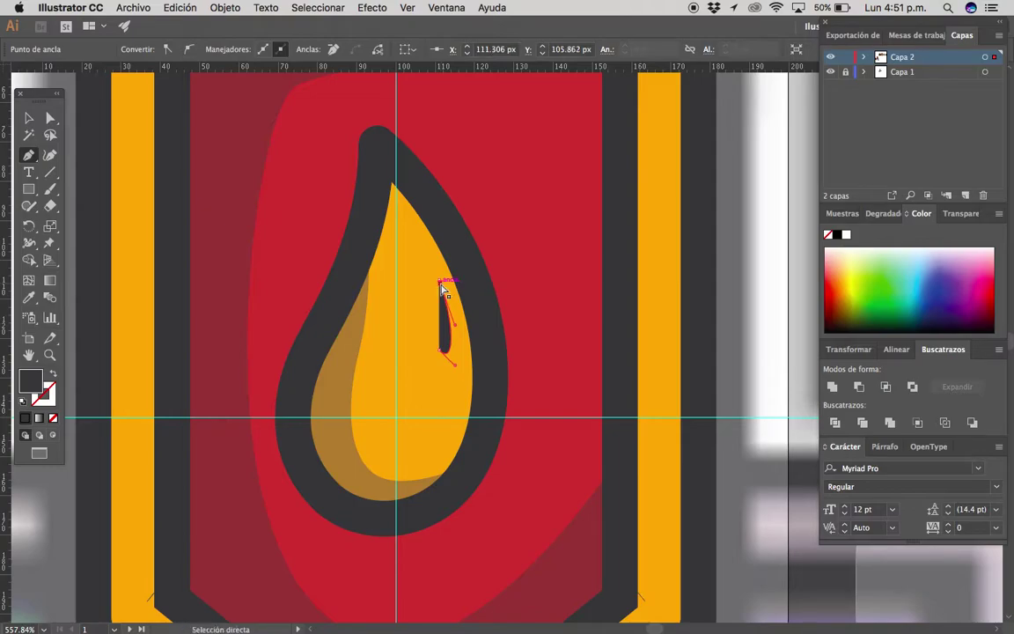
click(441, 284)
scroll(456, 312, down, 5)
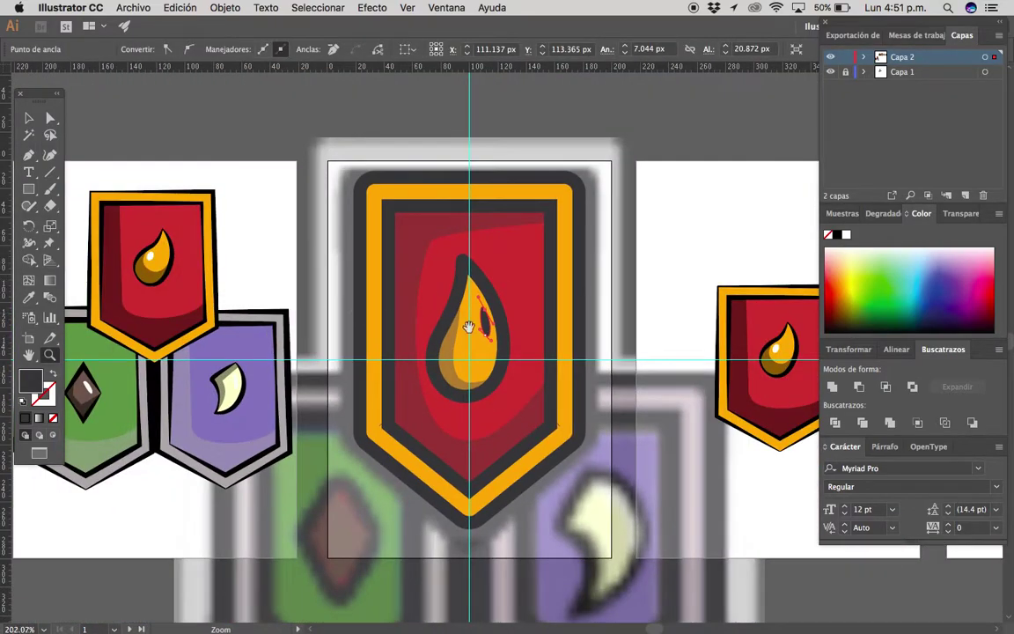
key(i)
click(701, 319)
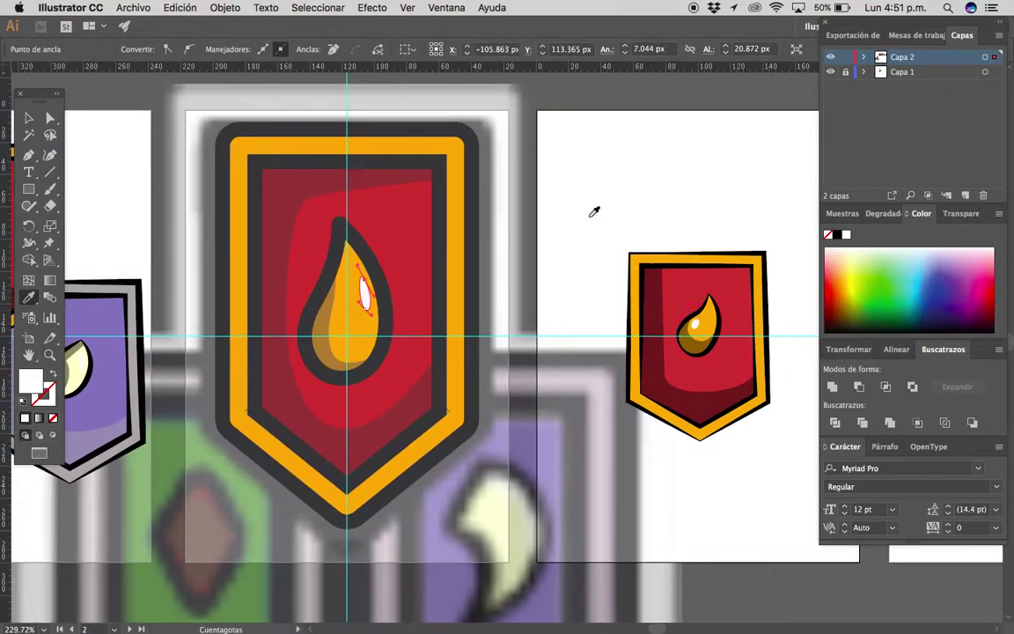
scroll(556, 235, up, 1)
key(v)
click(492, 240)
click(334, 304)
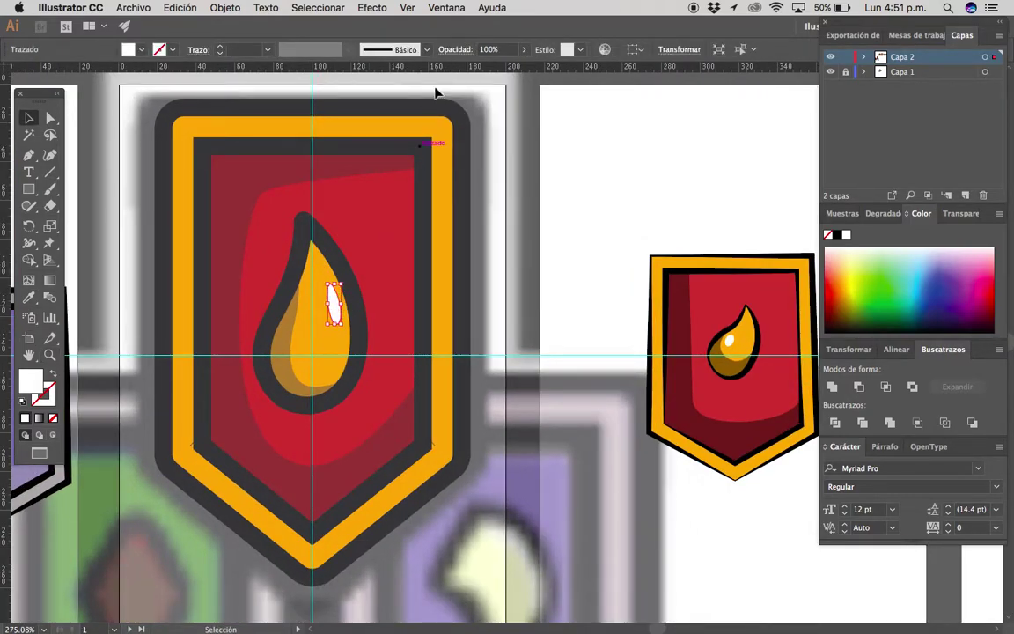
Zoom out to the artboards, then isolate and exit the linked LegionShields.png reference image.
click(600, 163)
key(z)
scroll(556, 202, down, 3)
scroll(486, 200, down, 3)
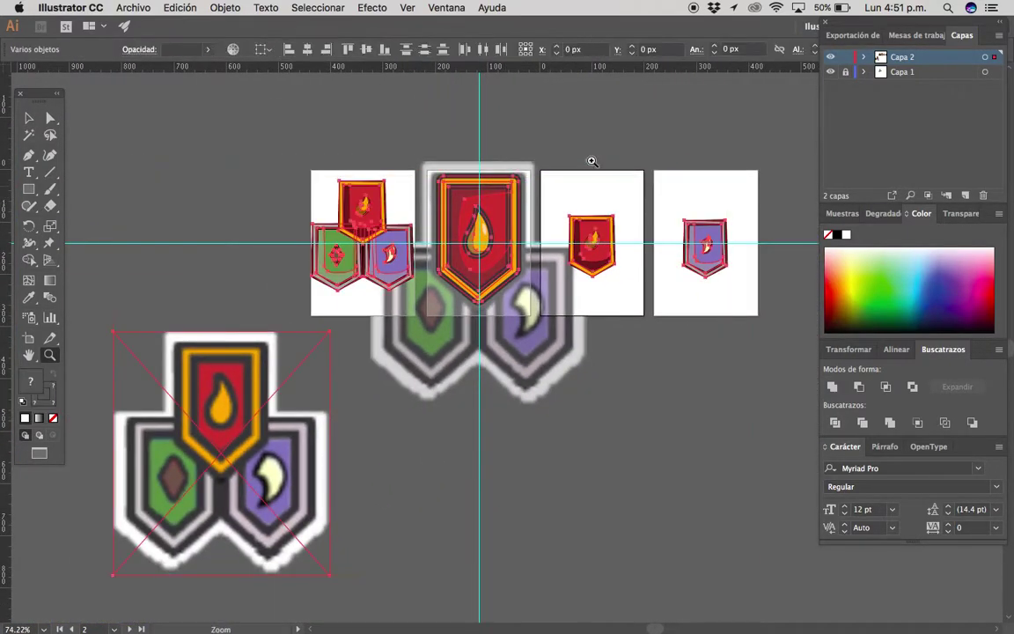
scroll(528, 176, up, 2)
key(v)
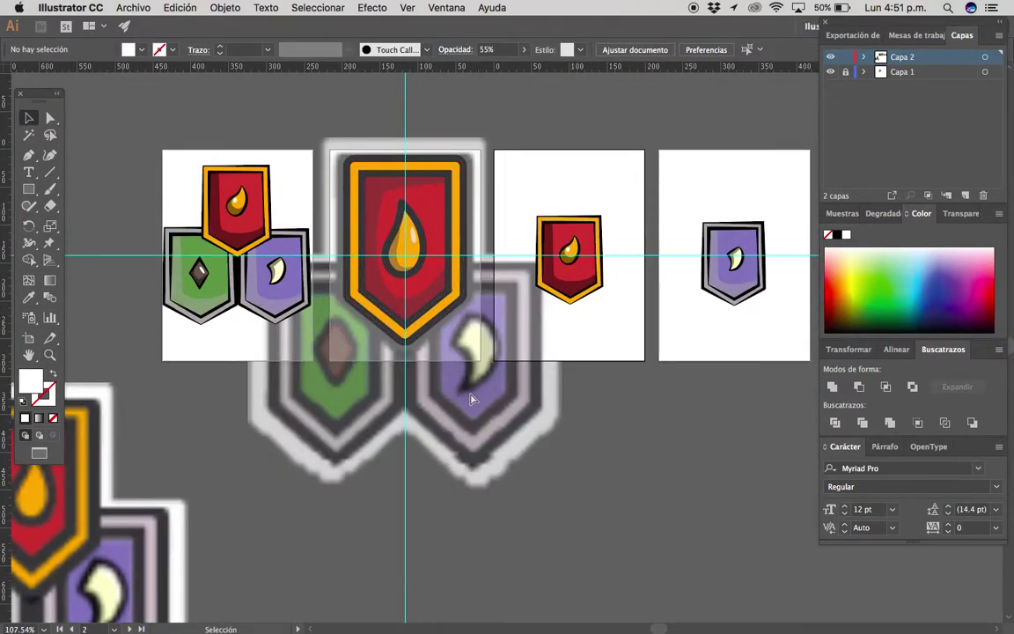
key(z)
scroll(613, 433, down, 2)
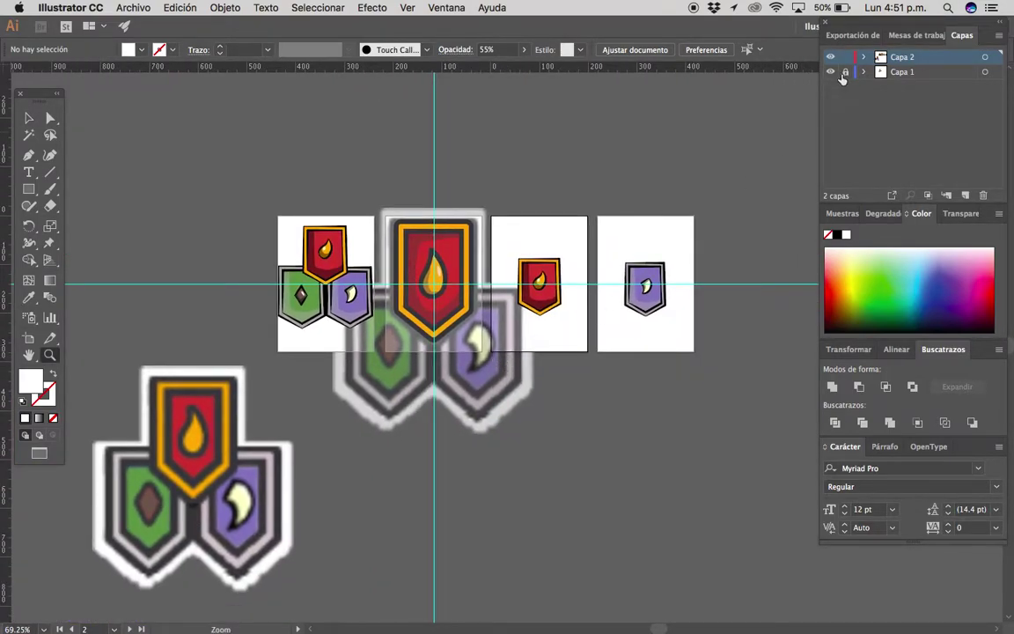
double_click(475, 413)
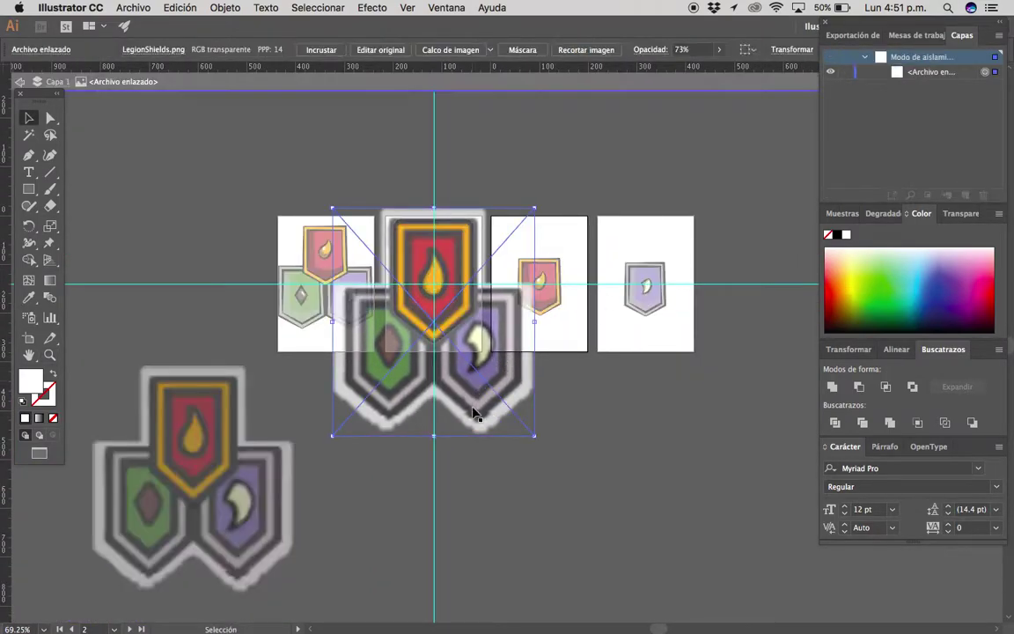
double_click(500, 446)
Drag the LegionShields.png reference down below the artboards and zoom back in.
drag(507, 419, 475, 556)
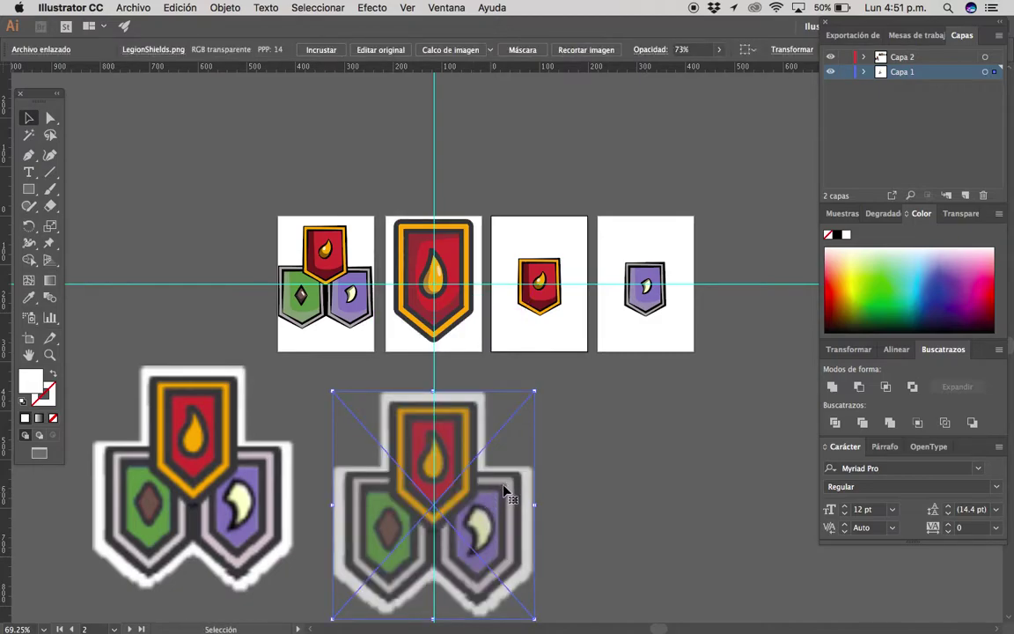
key(z)
scroll(502, 387, up, 2)
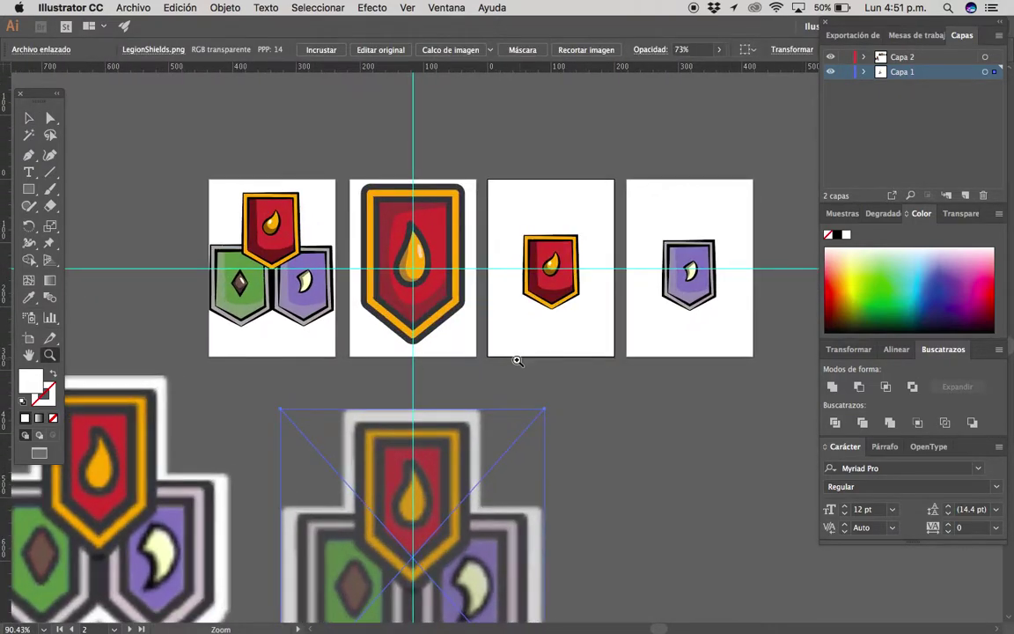
click(465, 373)
scroll(518, 342, up, 3)
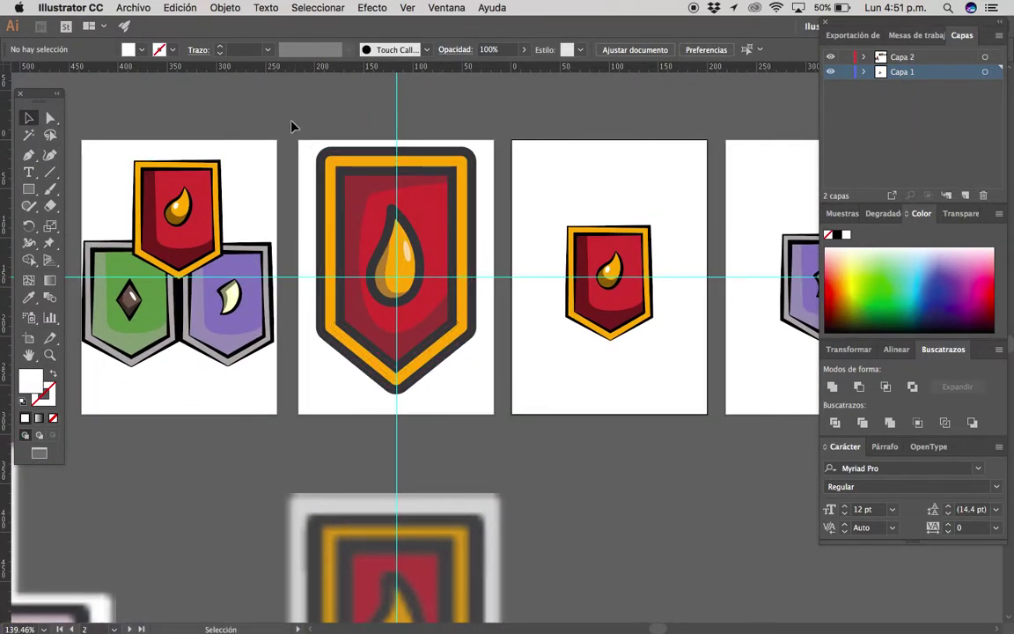
Scale the banner shield up by dragging its bottom handle to extend the point.
click(439, 369)
scroll(442, 382, up, 2)
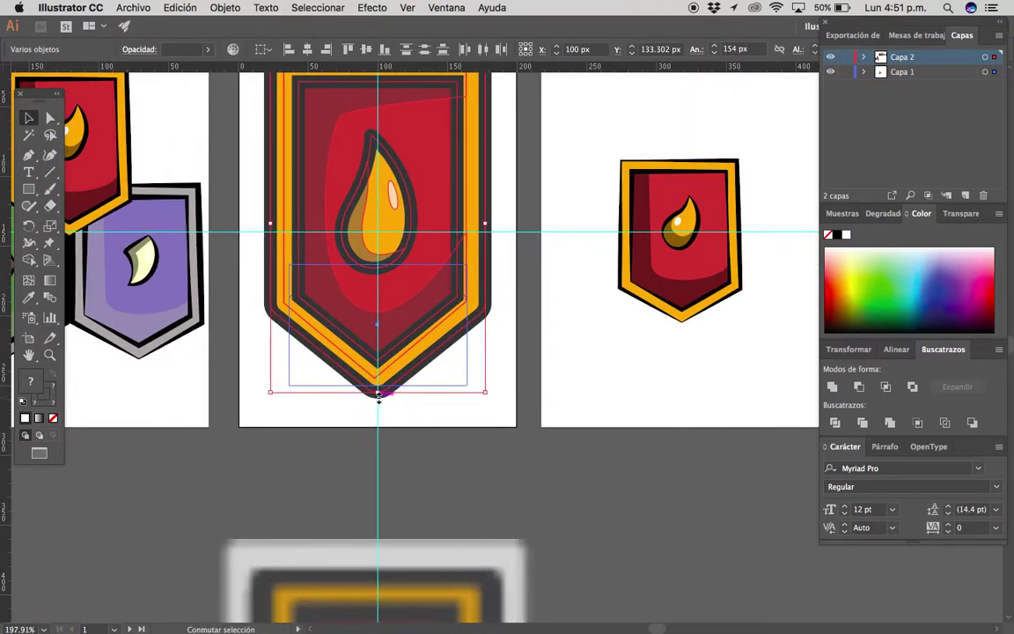
drag(377, 393, 377, 427)
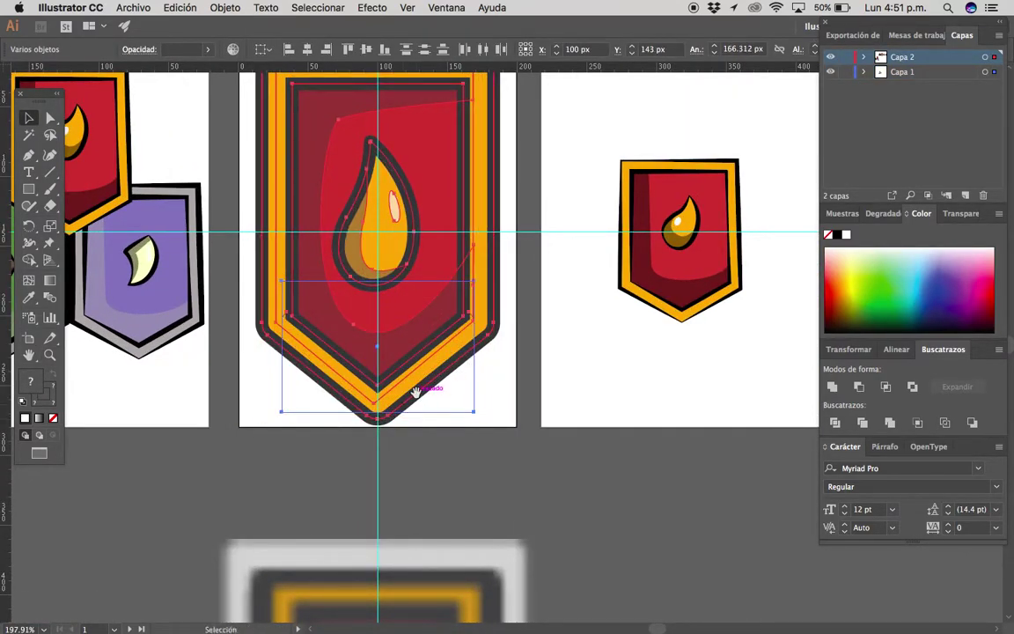
drag(415, 391, 405, 494)
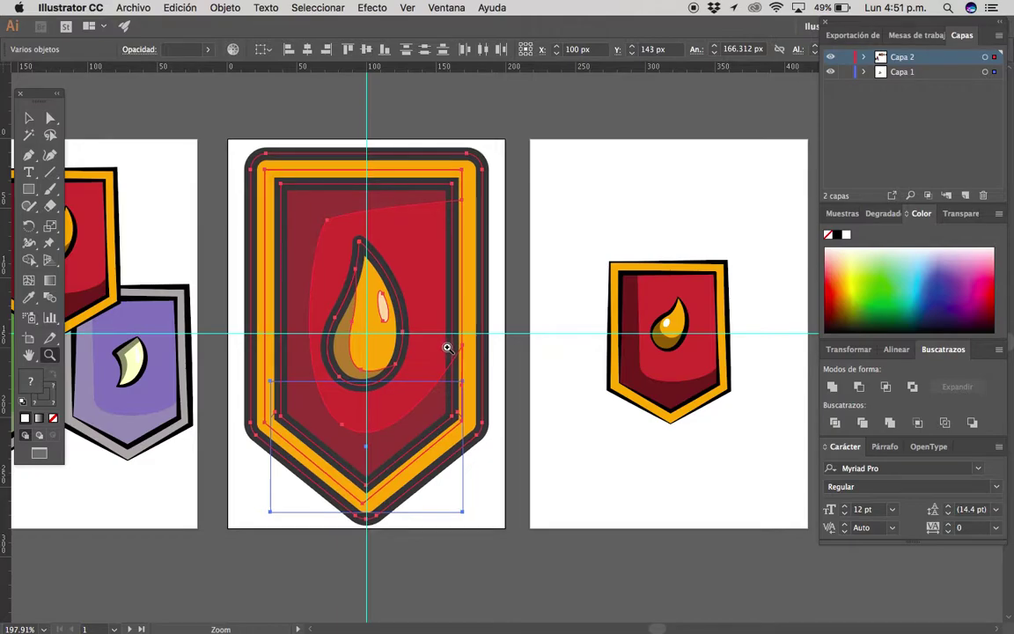
key(v)
click(506, 362)
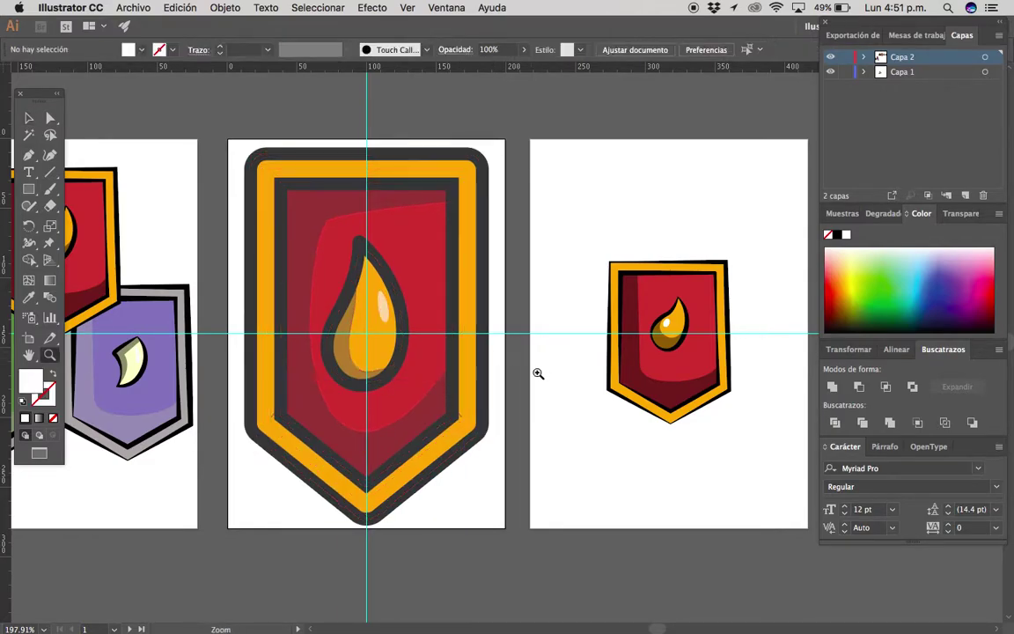
scroll(539, 373, down, 5)
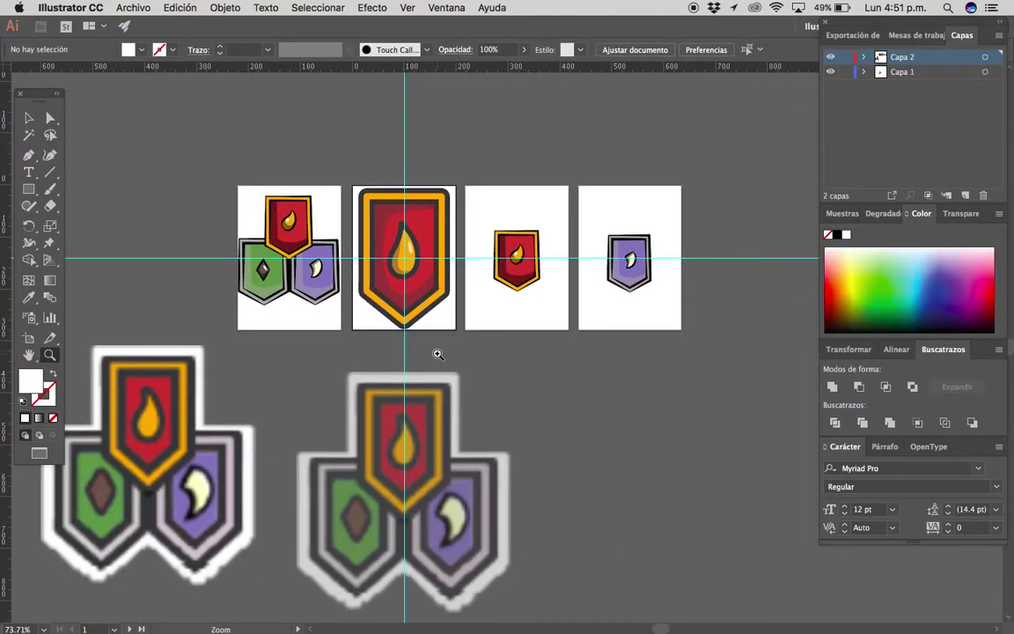
scroll(476, 334, up, 5)
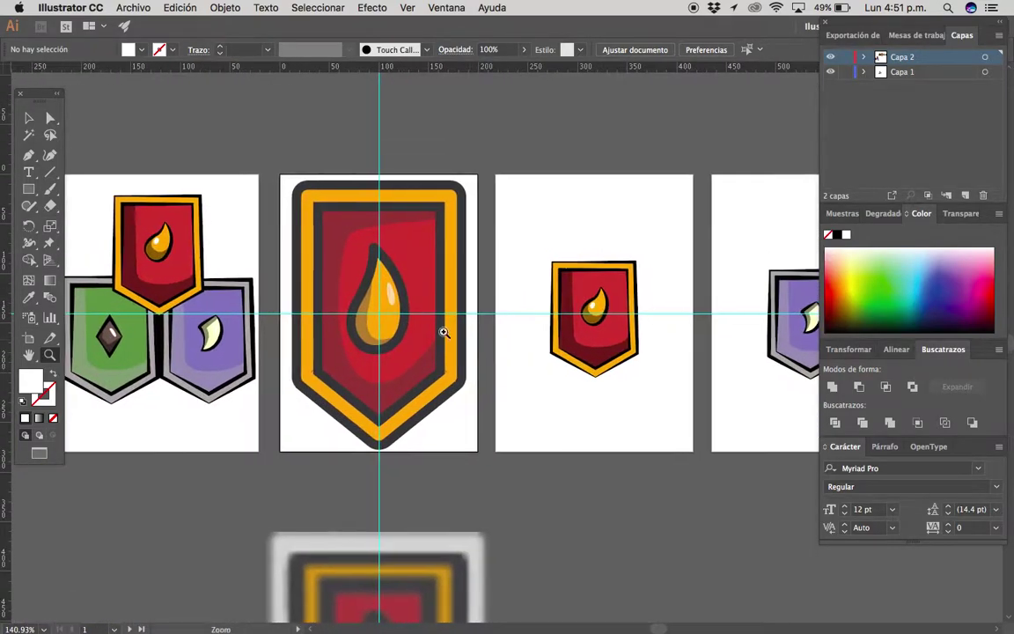
scroll(483, 292, up, 1)
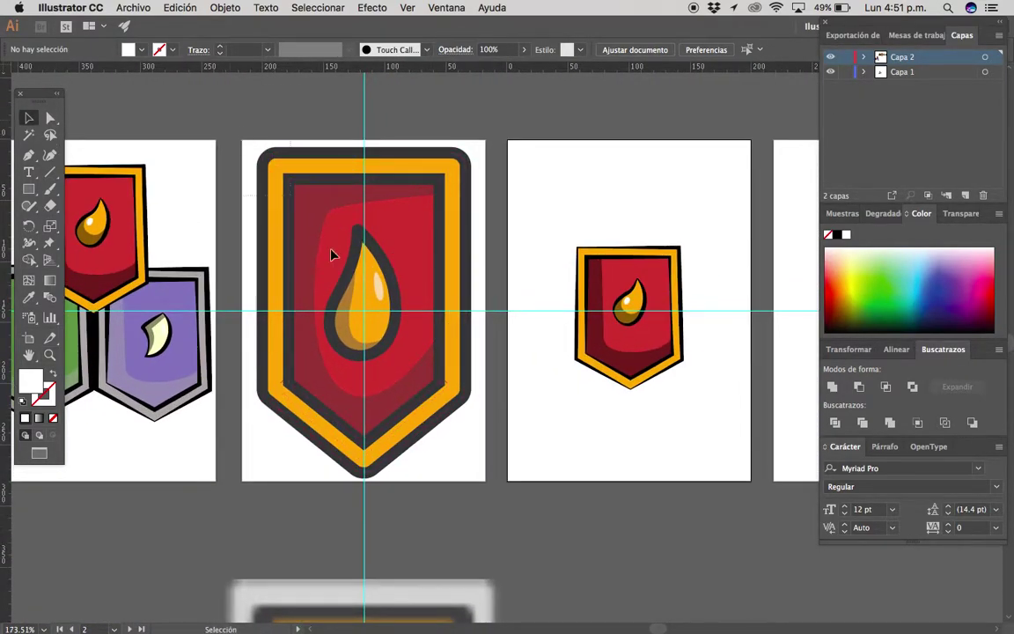
Fine-tune the shield on the second artboard to about 170 px wide, stretching its top and bottom slightly.
click(373, 290)
scroll(379, 292, up, 3)
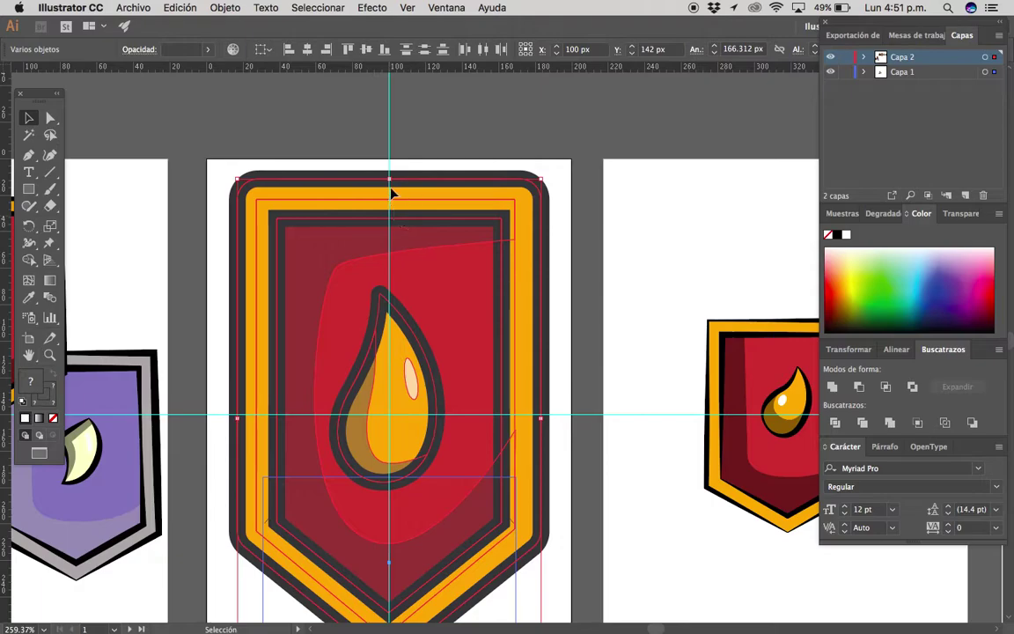
drag(392, 179, 392, 173)
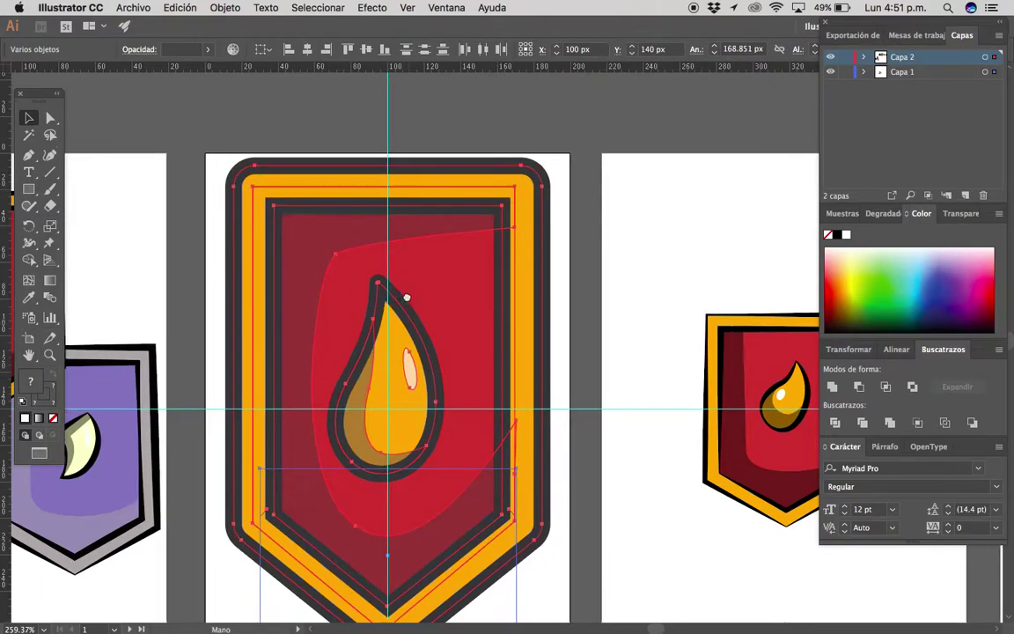
scroll(396, 378, down, 5)
drag(378, 482, 381, 488)
scroll(449, 387, up, 5)
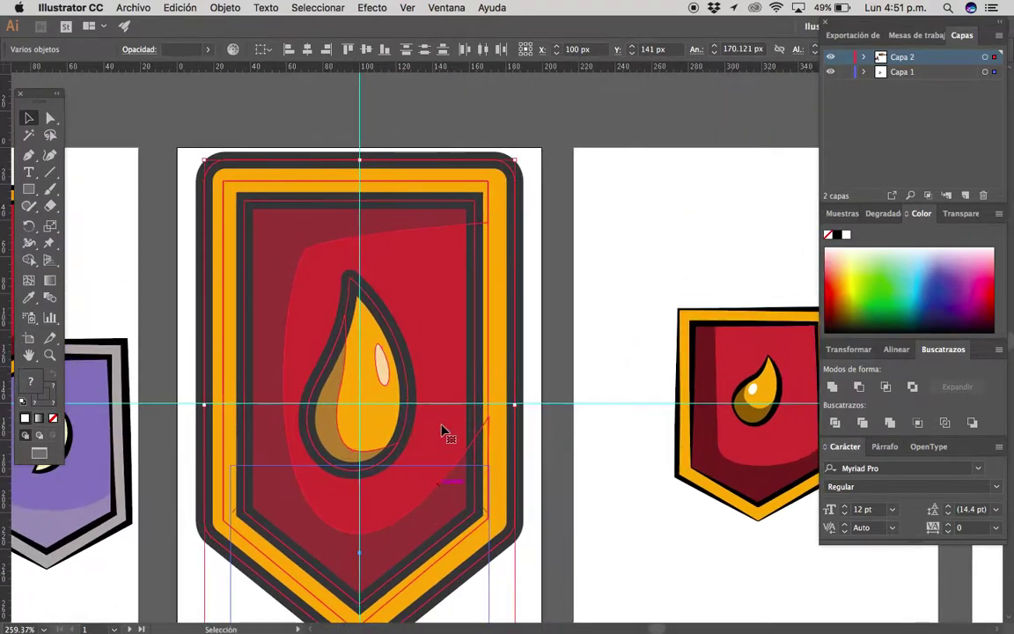
scroll(519, 352, down, 2)
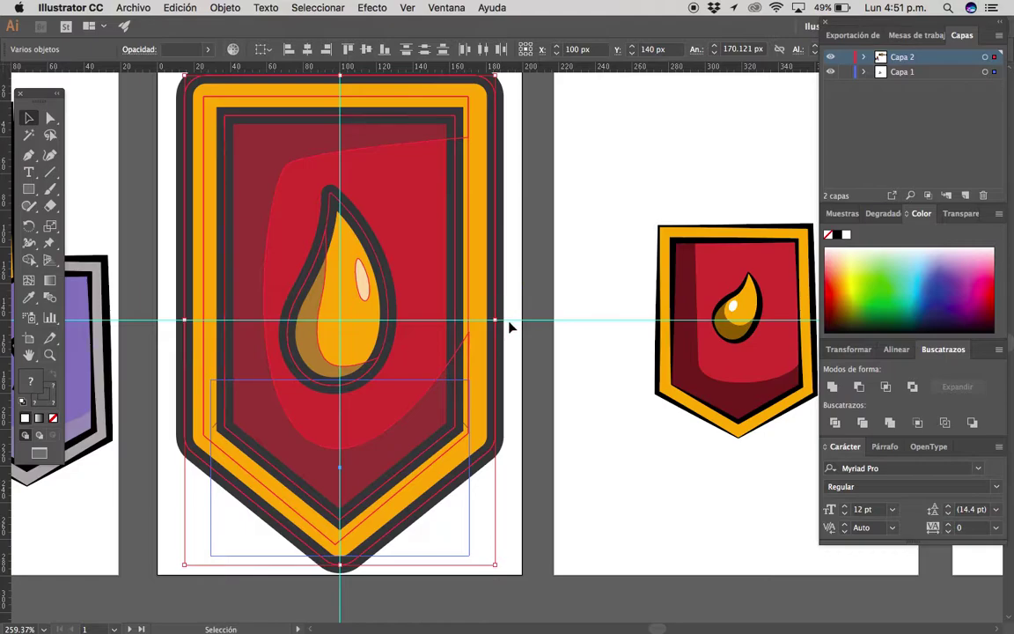
scroll(512, 324, down, 2)
click(528, 313)
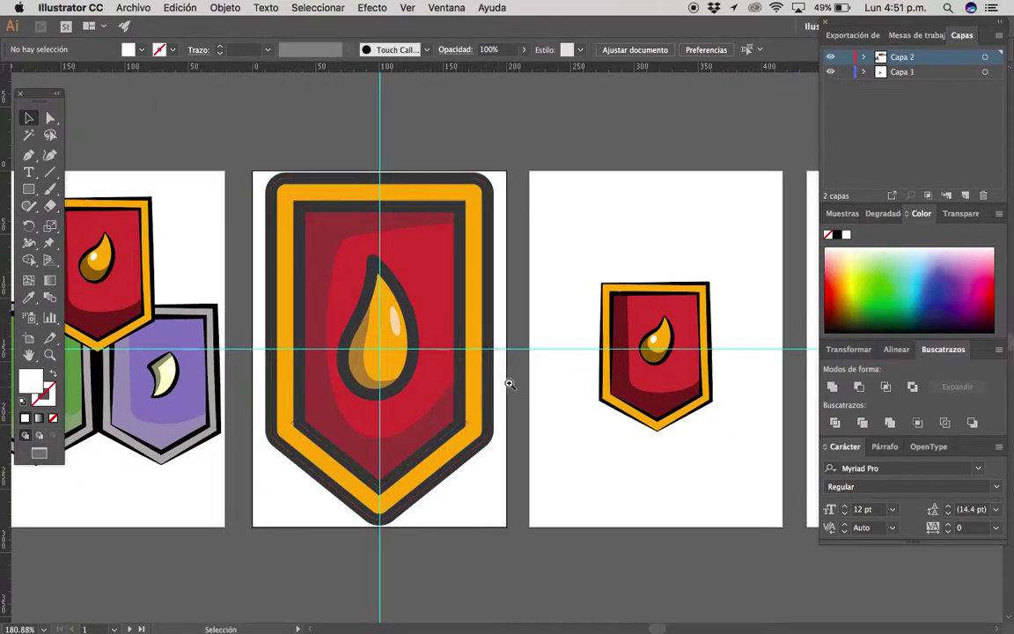
scroll(510, 384, down, 3)
scroll(453, 381, down, 2)
scroll(485, 413, down, 1)
scroll(485, 413, down, 2)
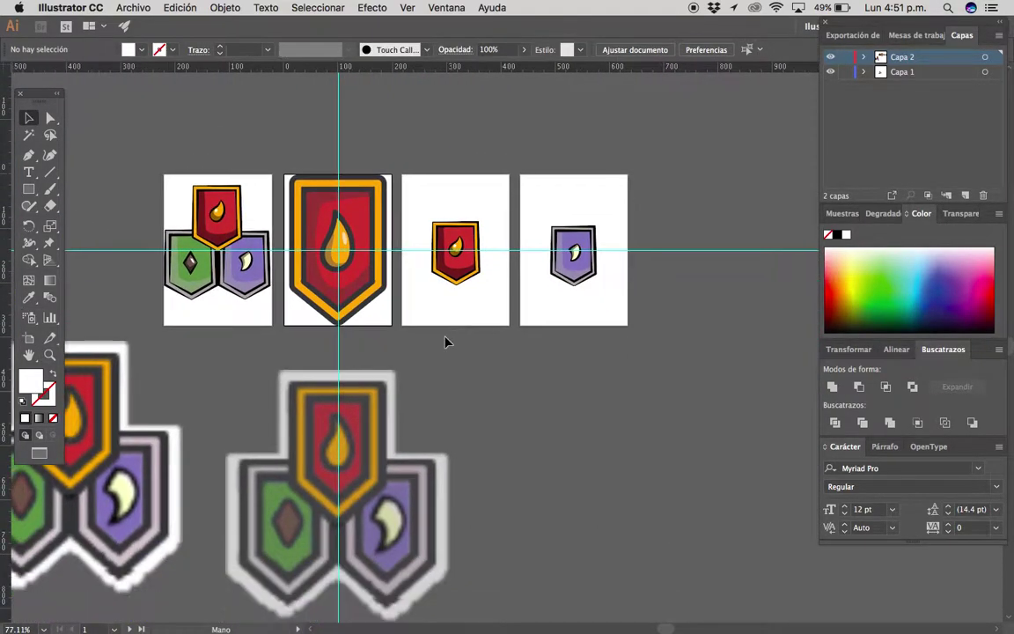
scroll(458, 370, down, 1)
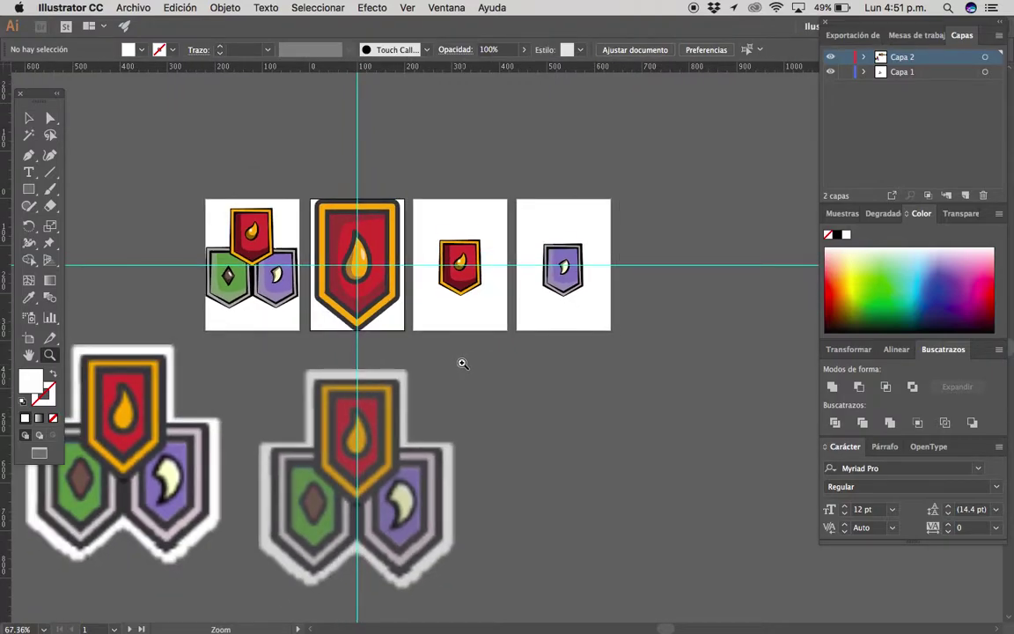
key(ctrl+alt+a)
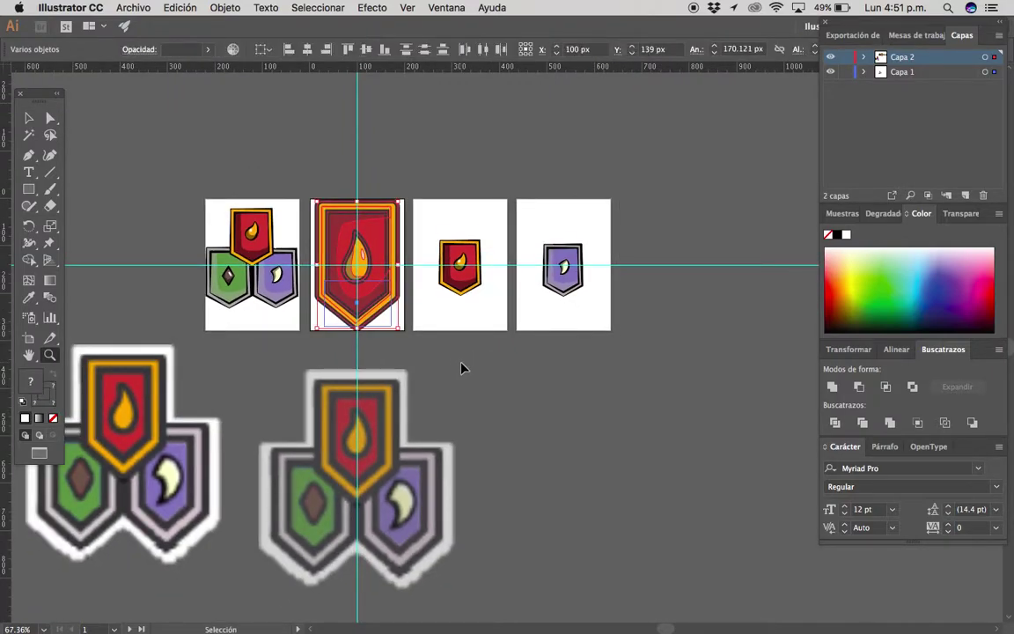
Place the faded reference emblem back over the large shield's artboard.
key(ctrl+z)
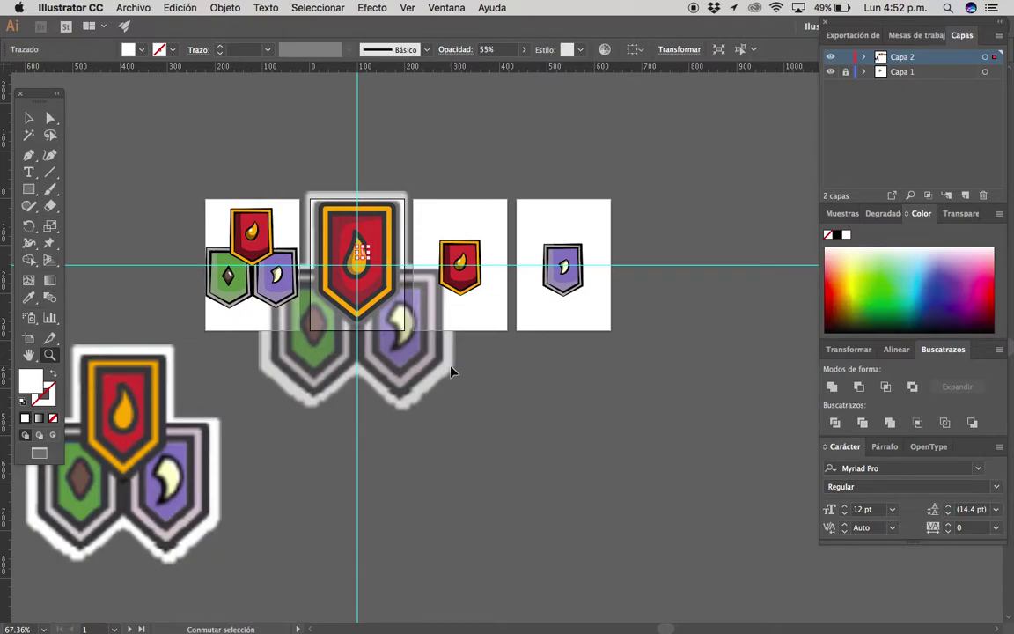
key(ctrl+z)
key(ctrl+shift+a)
drag(357, 264, 402, 337)
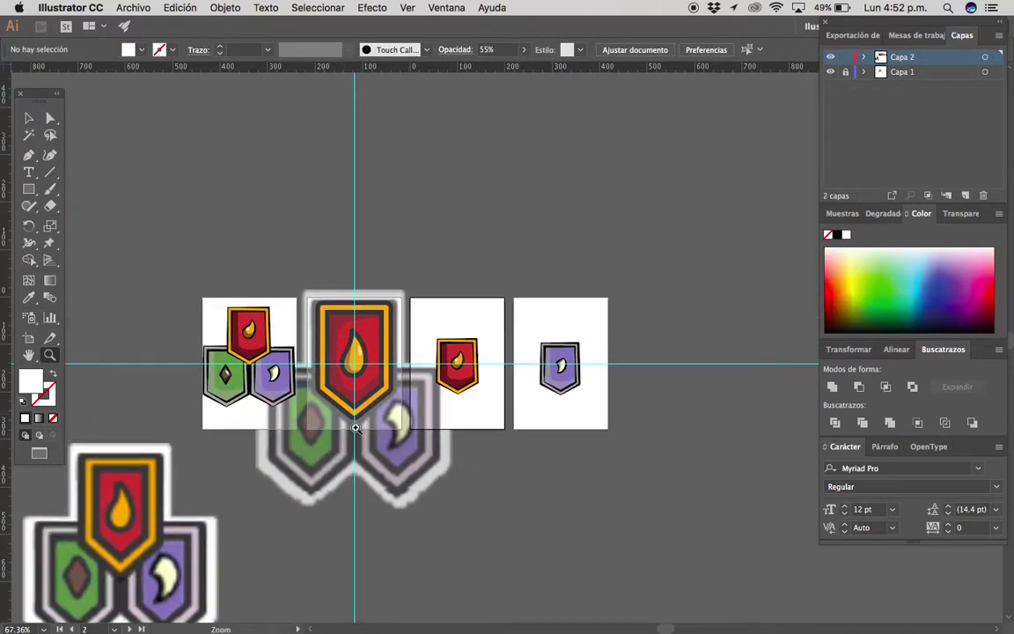
Move the two small right-hand shields up above the artboards, then zoom in on the purple shield's crescent.
mouse_move(539, 362)
mouse_down()
mouse_move(478, 362)
mouse_move(489, 180)
mouse_move(489, 371)
mouse_up()
key(ctrl+a)
drag(463, 317, 464, 166)
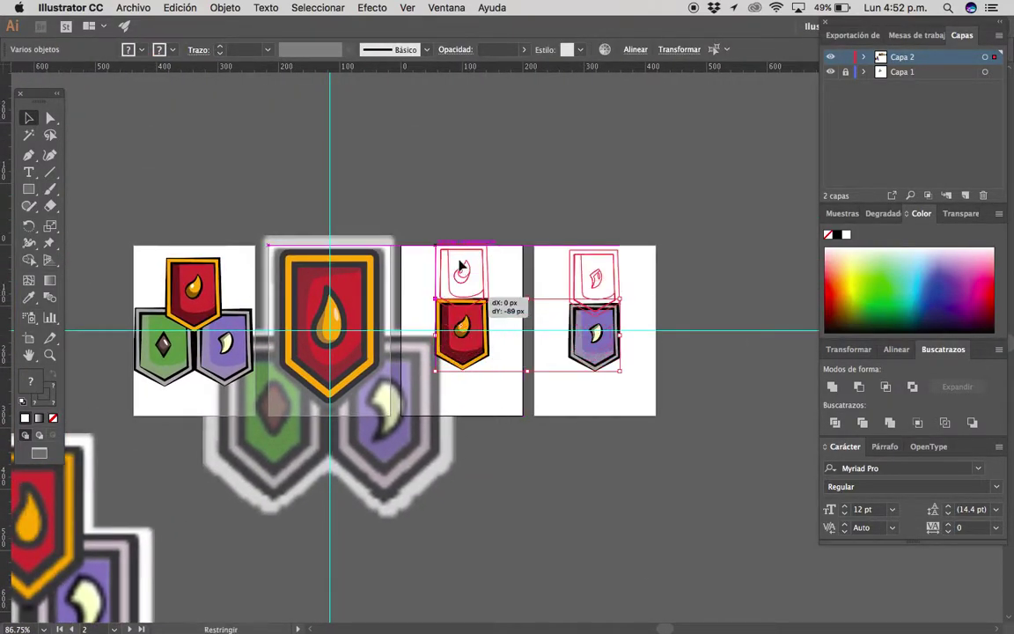
click(466, 342)
drag(414, 350, 451, 313)
key(z)
click(450, 314)
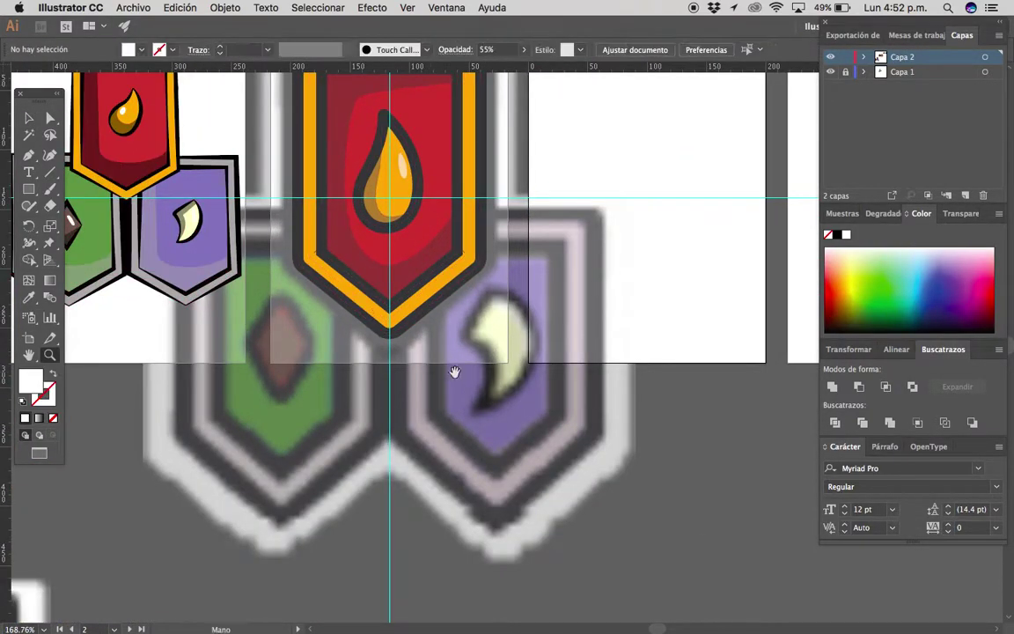
click(453, 367)
Trace the purple shield's crescent emblem with the Pen tool, including its sharp bottom tip.
key(p)
click(429, 286)
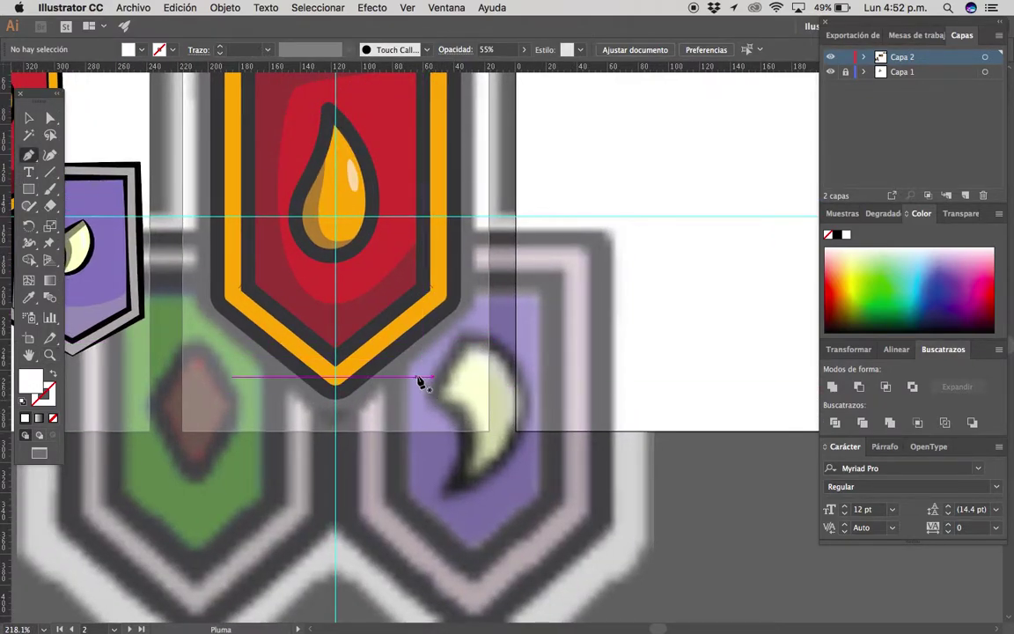
click(429, 395)
mouse_move(464, 342)
mouse_down()
mouse_move(494, 346)
mouse_move(523, 421)
mouse_up()
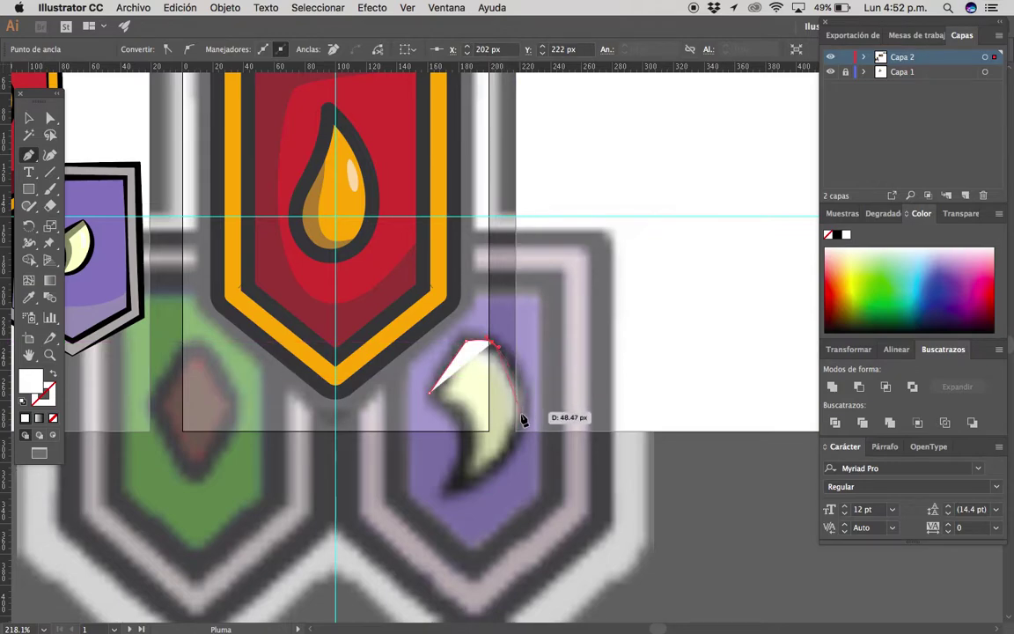
drag(471, 334, 524, 430)
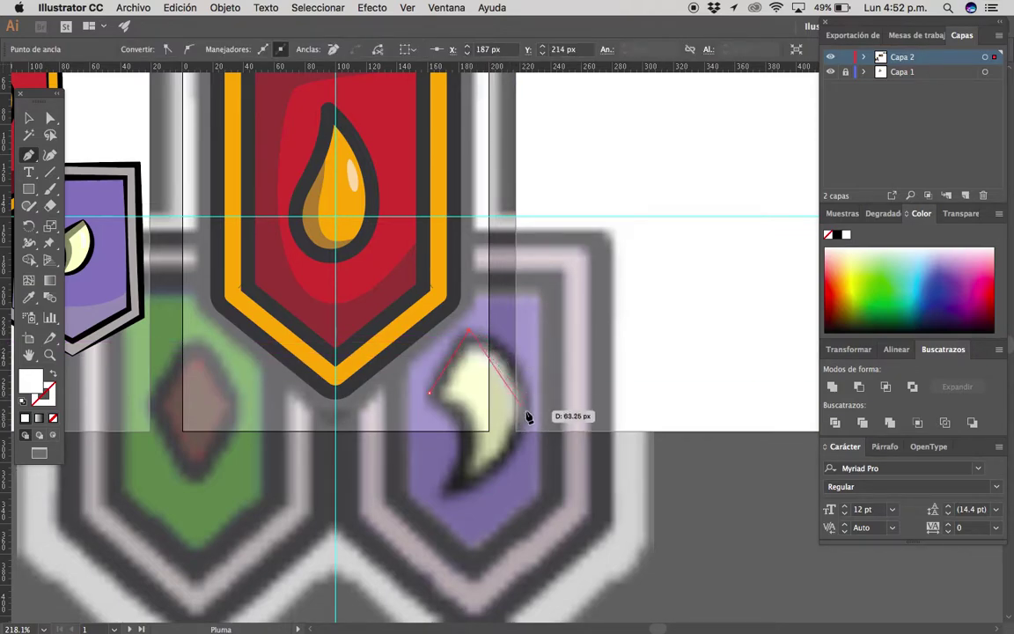
drag(451, 486, 452, 464)
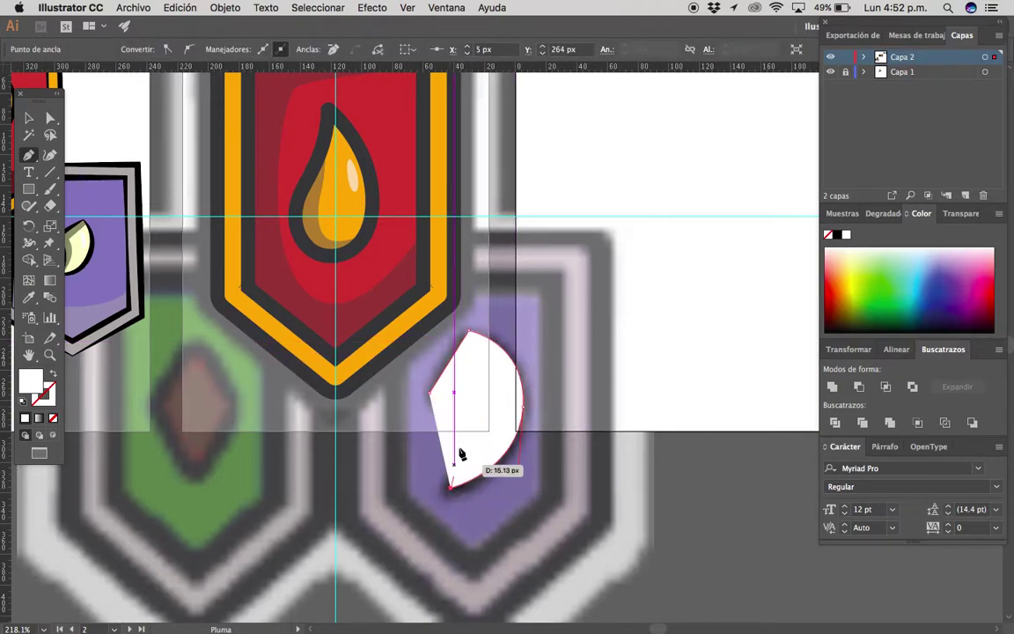
mouse_move(463, 401)
mouse_down()
mouse_move(445, 402)
mouse_move(518, 403)
mouse_up()
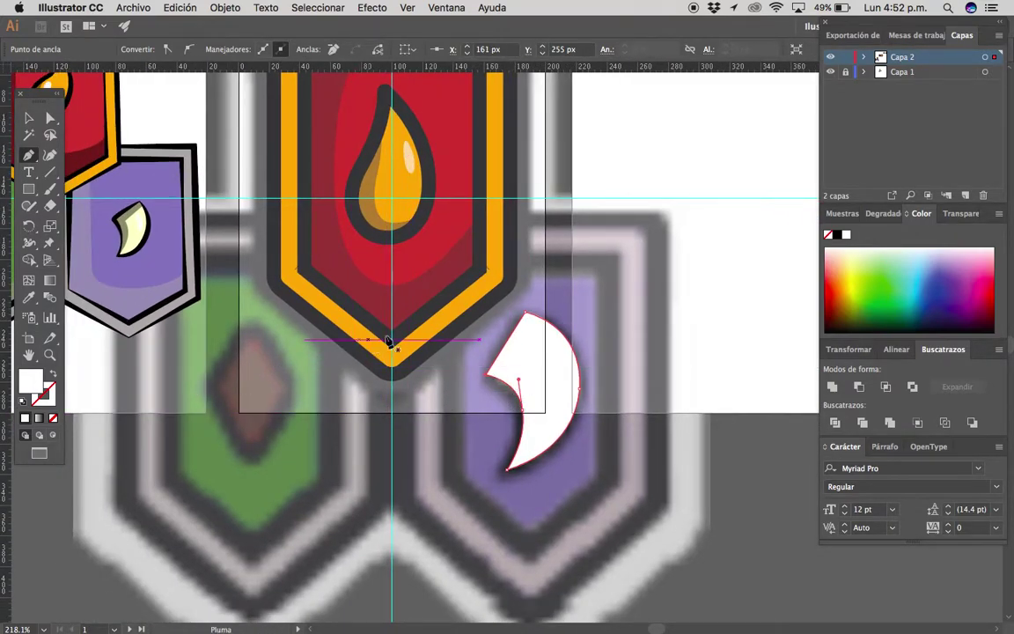
Copy the orange border's style onto the crescent, remove its fill and set a 3 pt outline.
key(i)
click(425, 231)
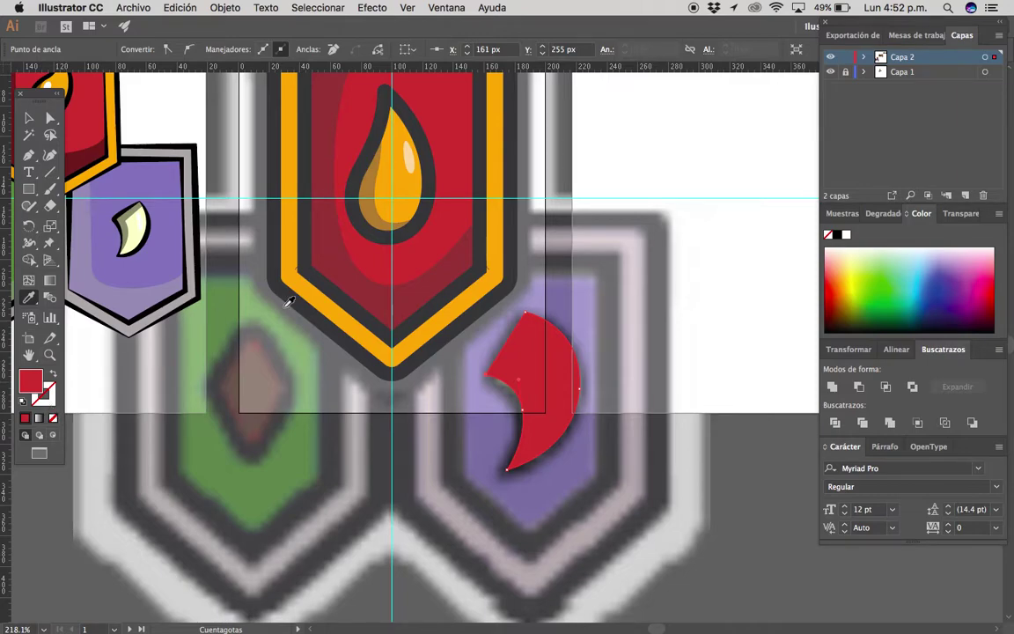
click(493, 282)
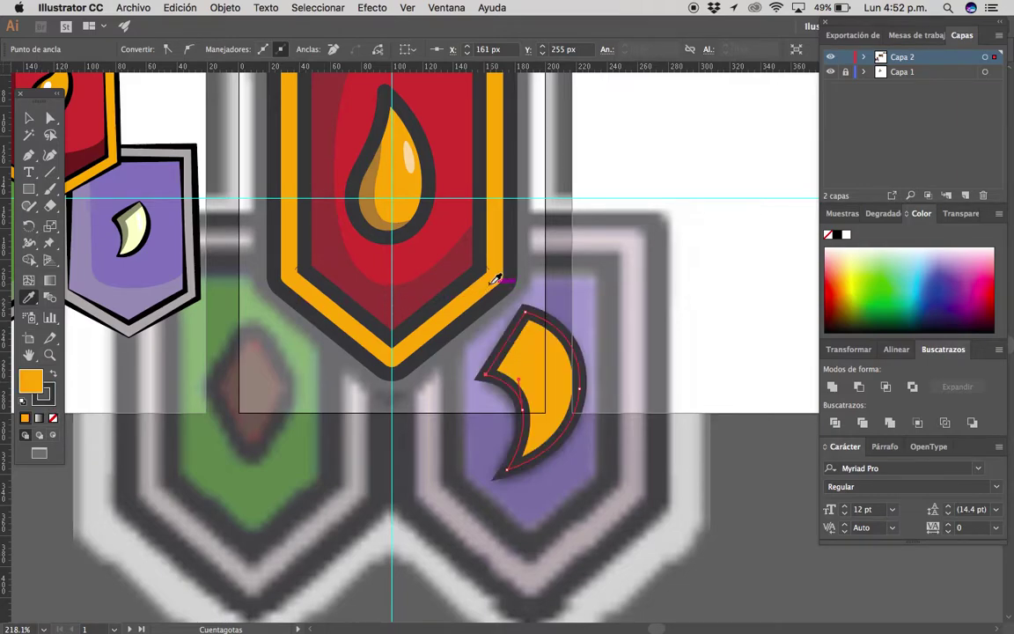
click(52, 415)
key(v)
scroll(485, 420, up, 1)
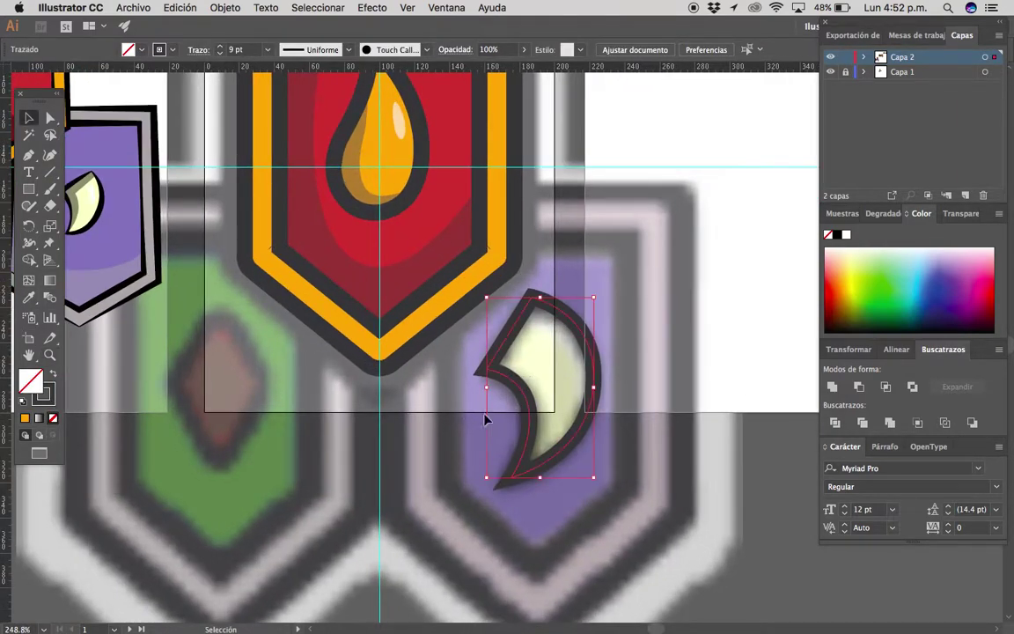
click(220, 53)
click(220, 53)
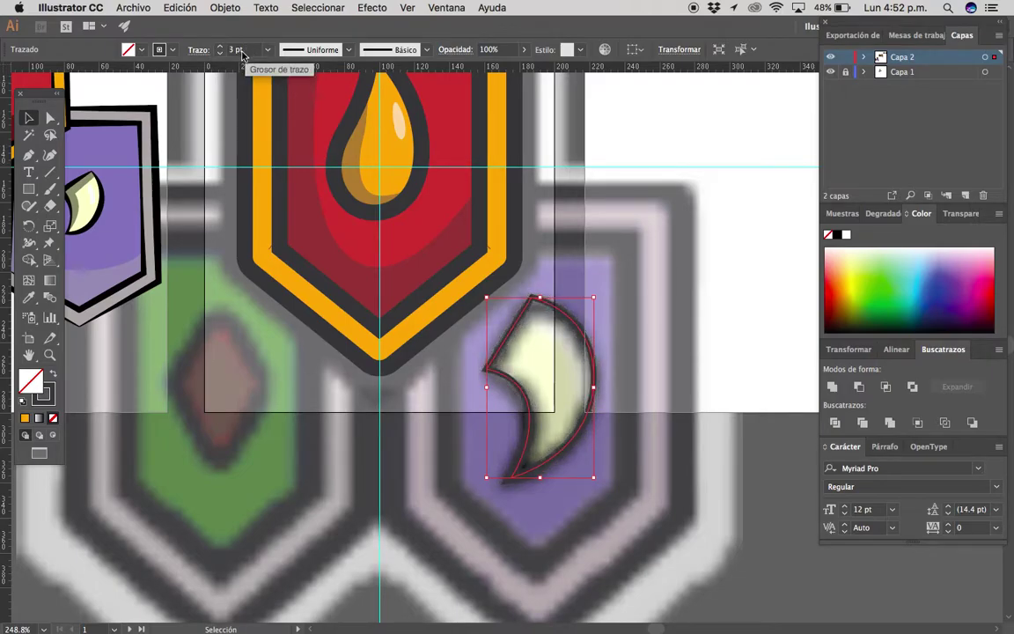
Slightly round the crescent's corners with Direct Selection and view the whole shield group.
drag(491, 390, 459, 363)
scroll(497, 361, up, 4)
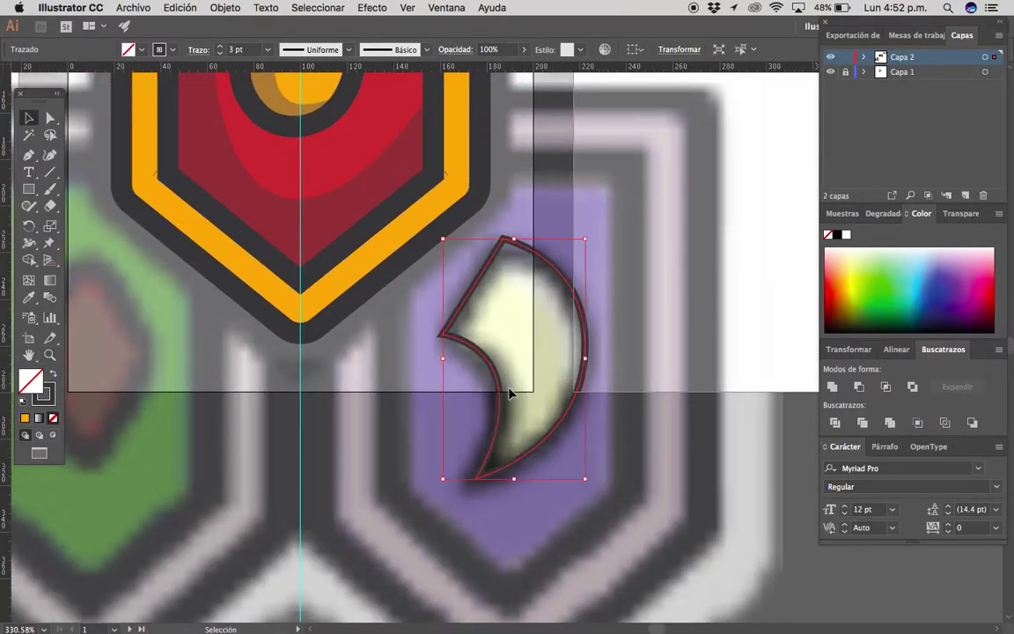
key(a)
drag(477, 498, 469, 503)
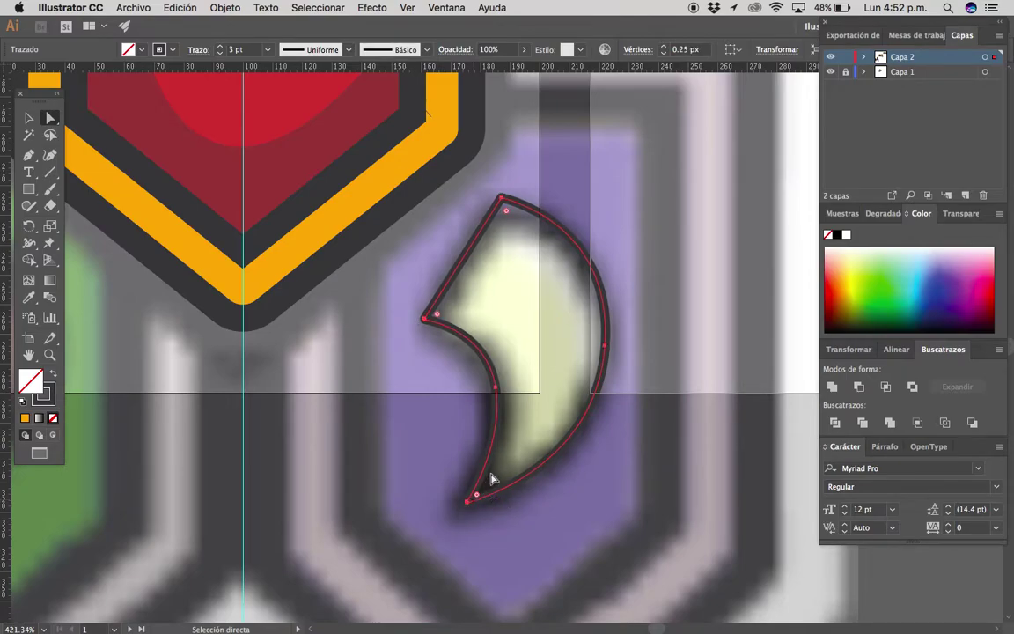
key(v)
alt+scroll(484, 380, down, 3)
drag(422, 437, 515, 467)
alt+scroll(484, 432, down, 2)
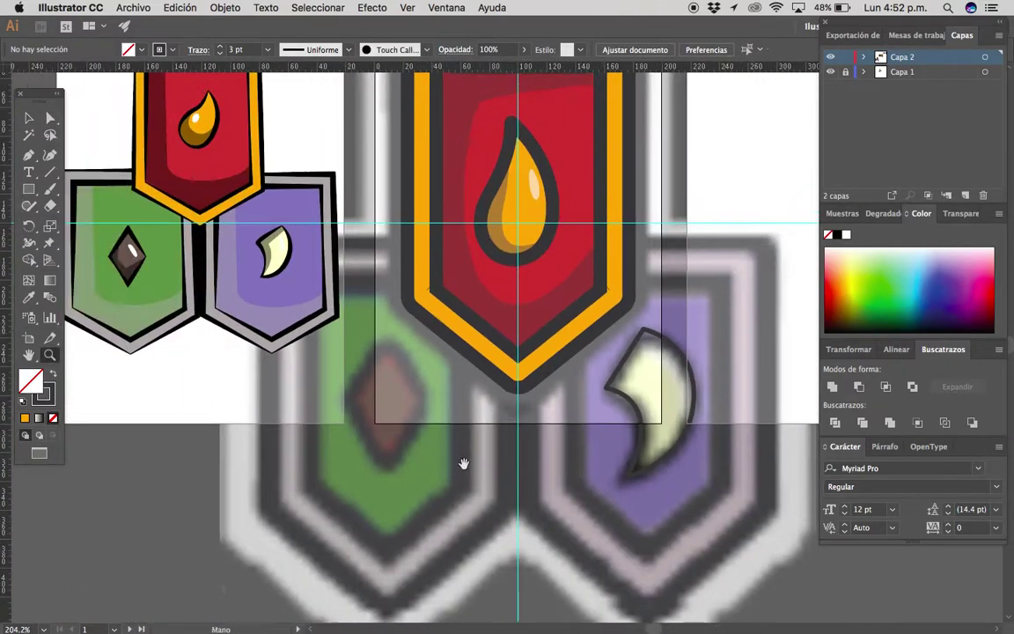
alt+scroll(466, 414, up, 2)
Trace the left half of the diamond over the green shield: top, left corner and bottom points.
click(429, 414)
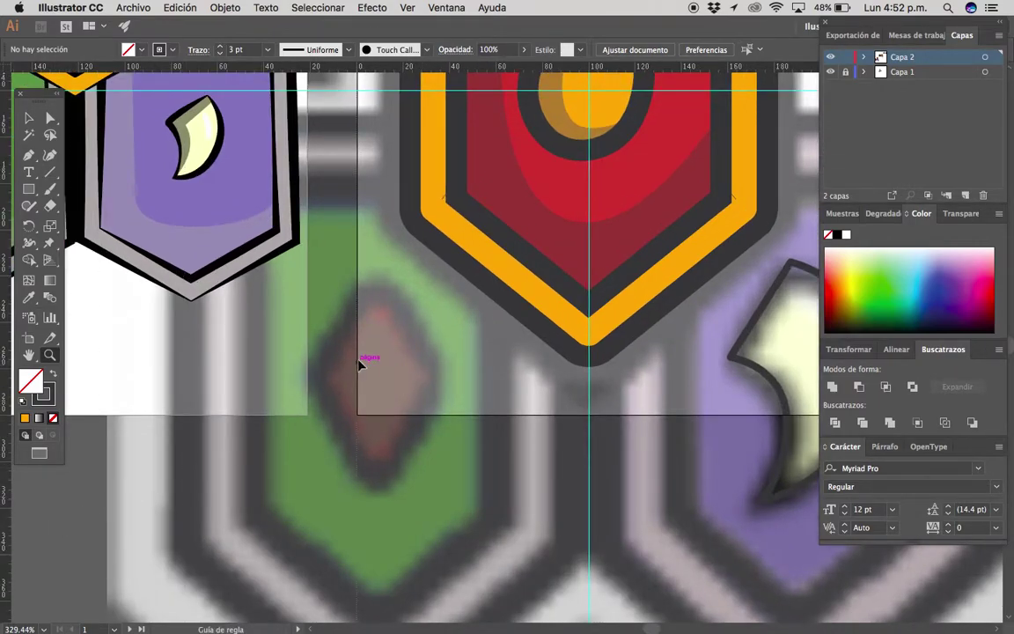
scroll(396, 335, left, 2)
key(p)
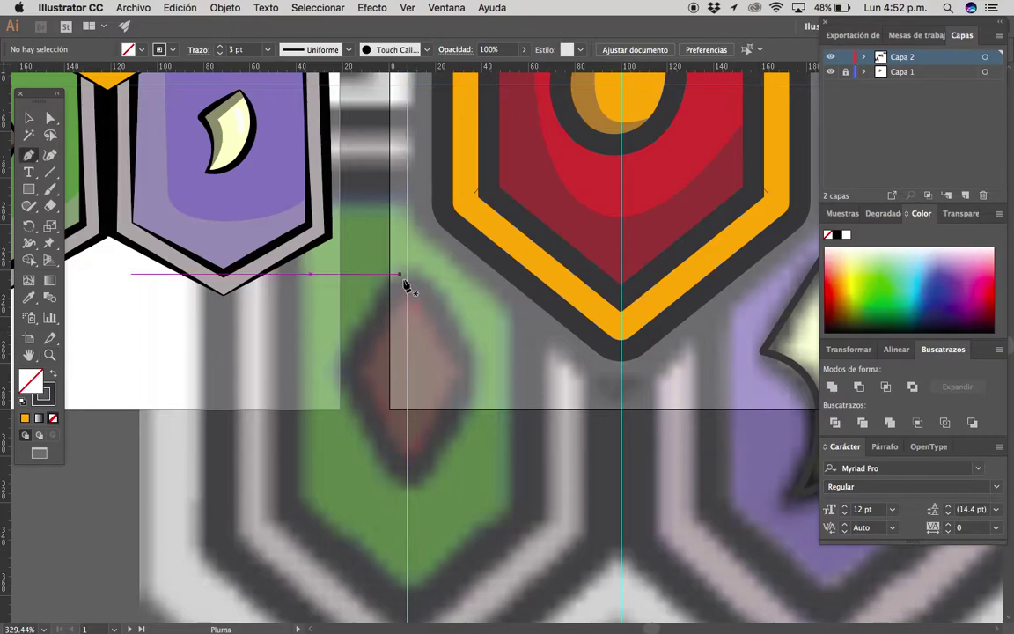
click(407, 285)
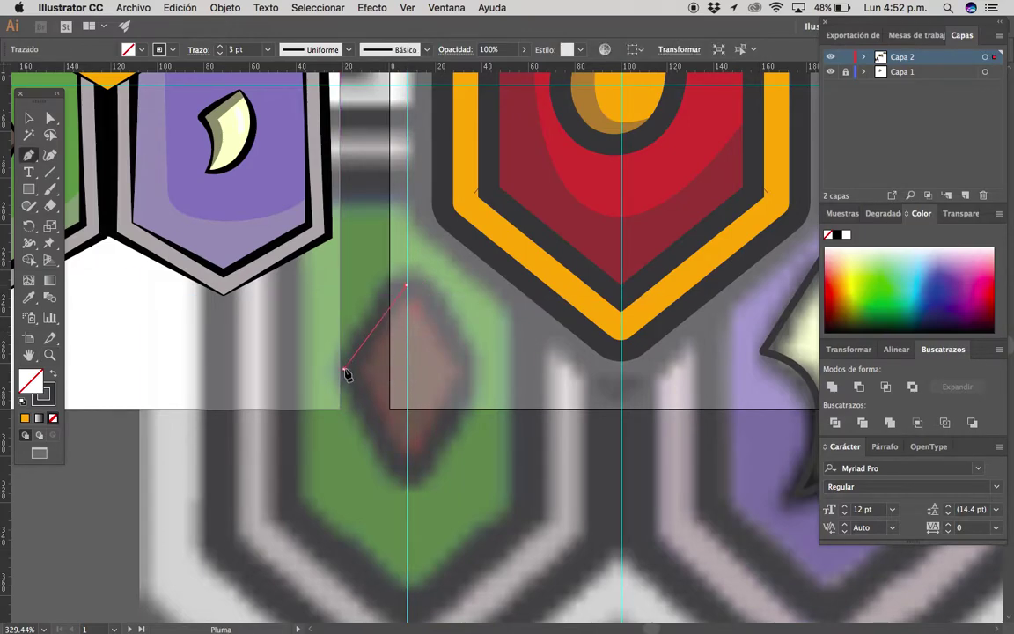
key(super+z)
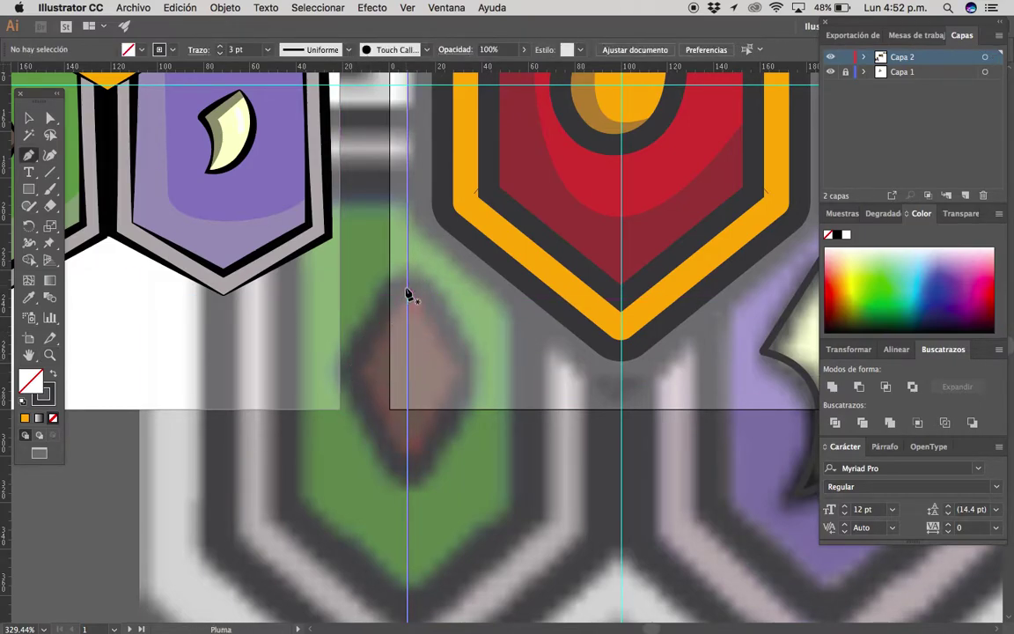
click(407, 285)
click(346, 369)
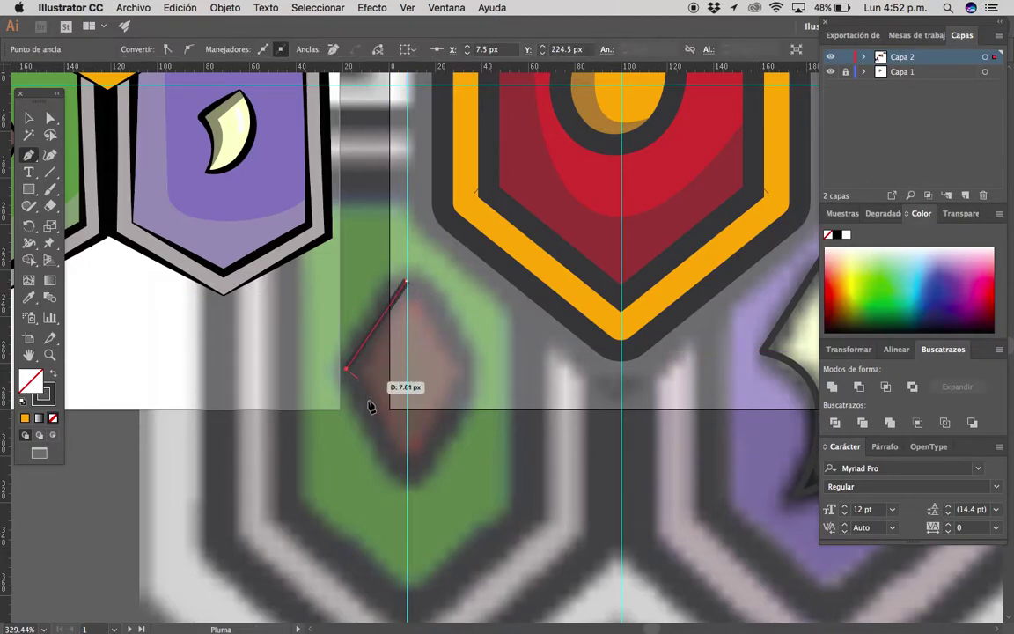
click(407, 478)
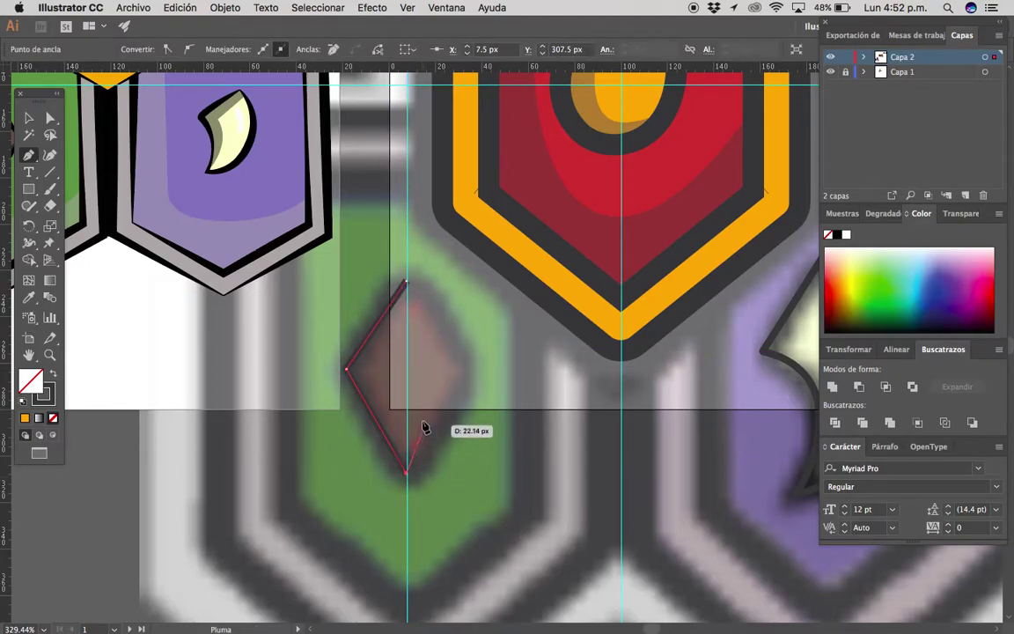
key(v)
click(419, 421)
Mirror a copy of the half-diamond path with the Reflect tool to complete the diamond.
scroll(419, 420, right, 2)
scroll(400, 414, up, 2)
click(352, 456)
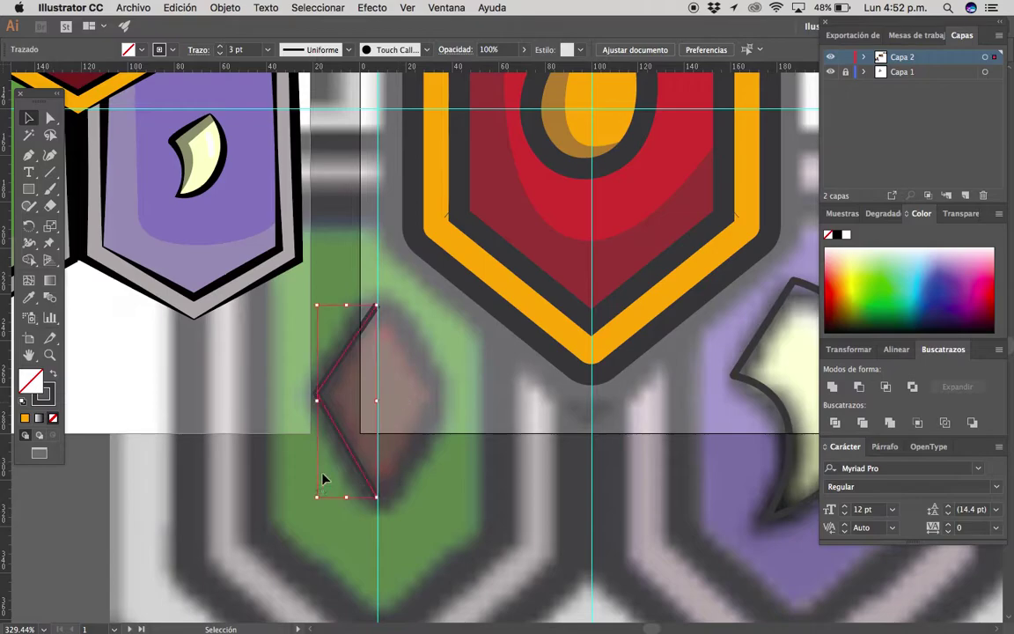
key(o)
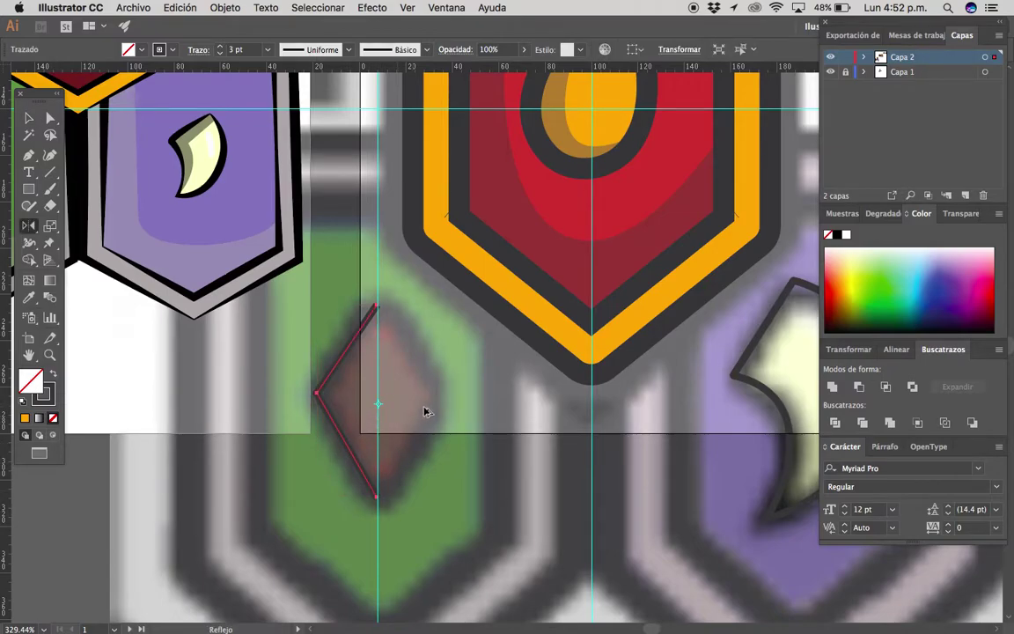
drag(423, 411, 458, 411)
Select the diamond's anchor points and slightly round its corners.
key(a)
drag(396, 519, 343, 447)
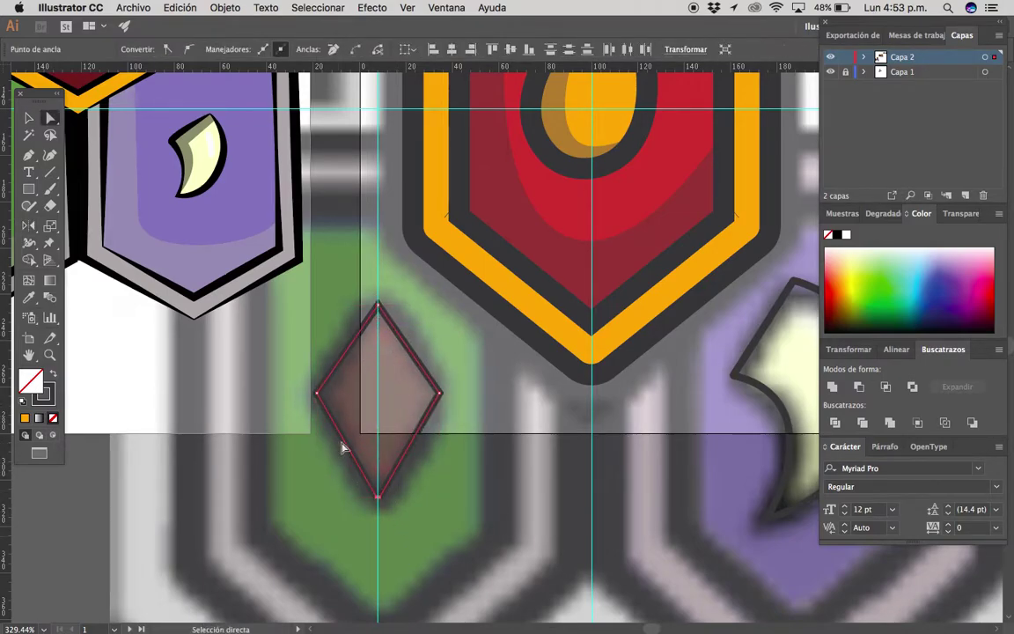
key(z)
click(435, 436)
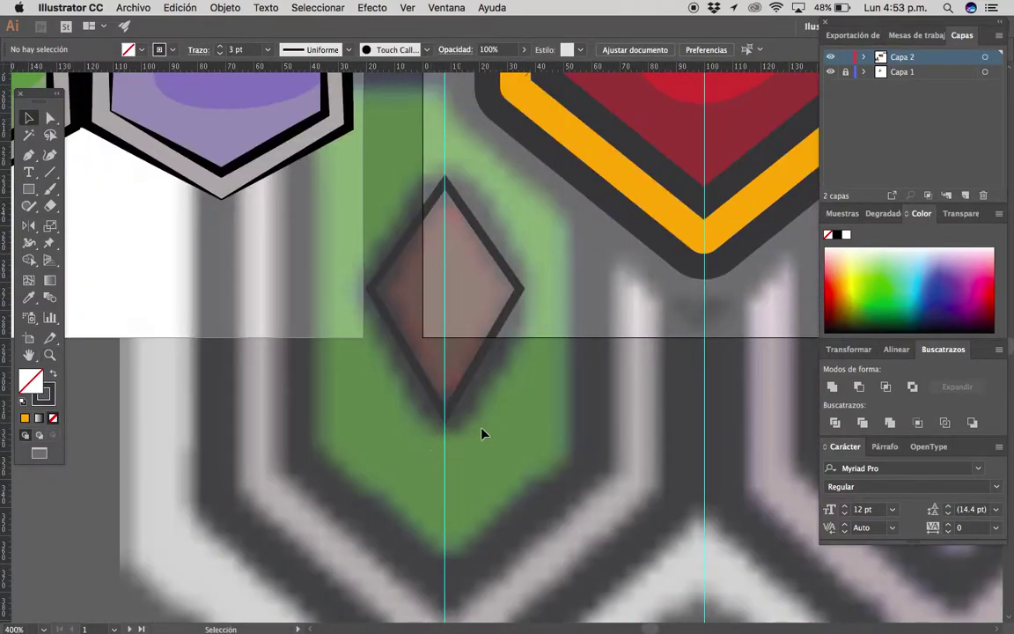
scroll(464, 408, down, 3)
scroll(543, 403, up, 3)
key(a)
click(445, 332)
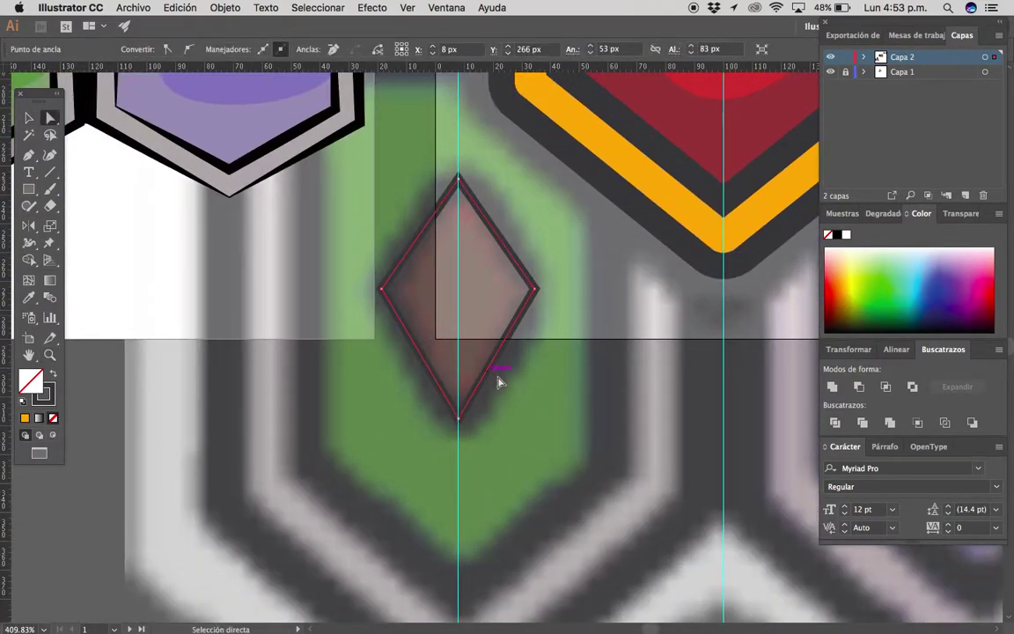
super+click(468, 346)
drag(459, 408, 460, 422)
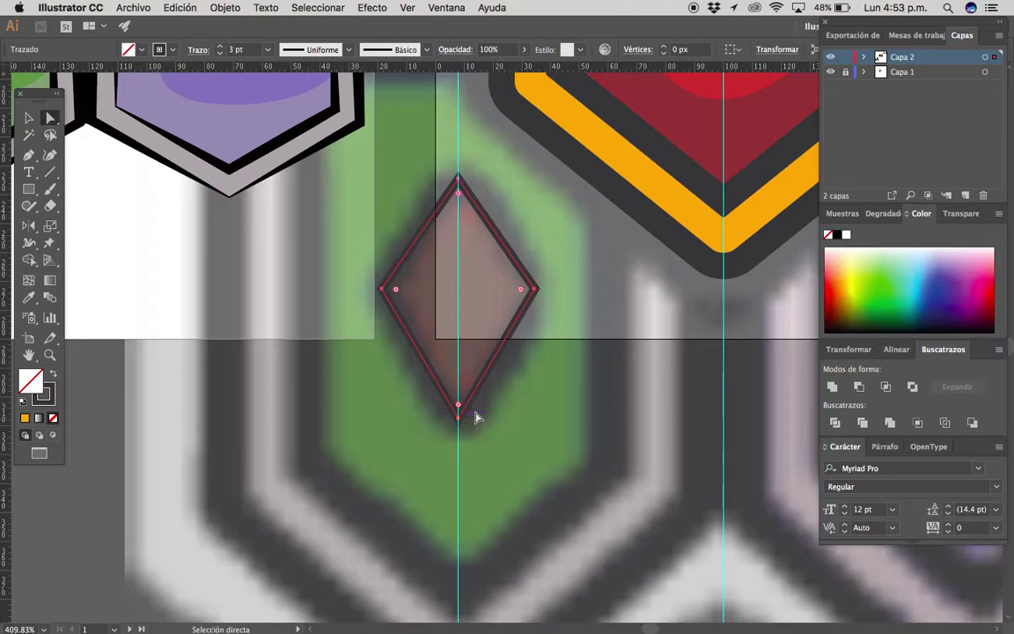
Round the shield outline's sharp bottom corner, then zoom back out.
scroll(475, 417, up, 5)
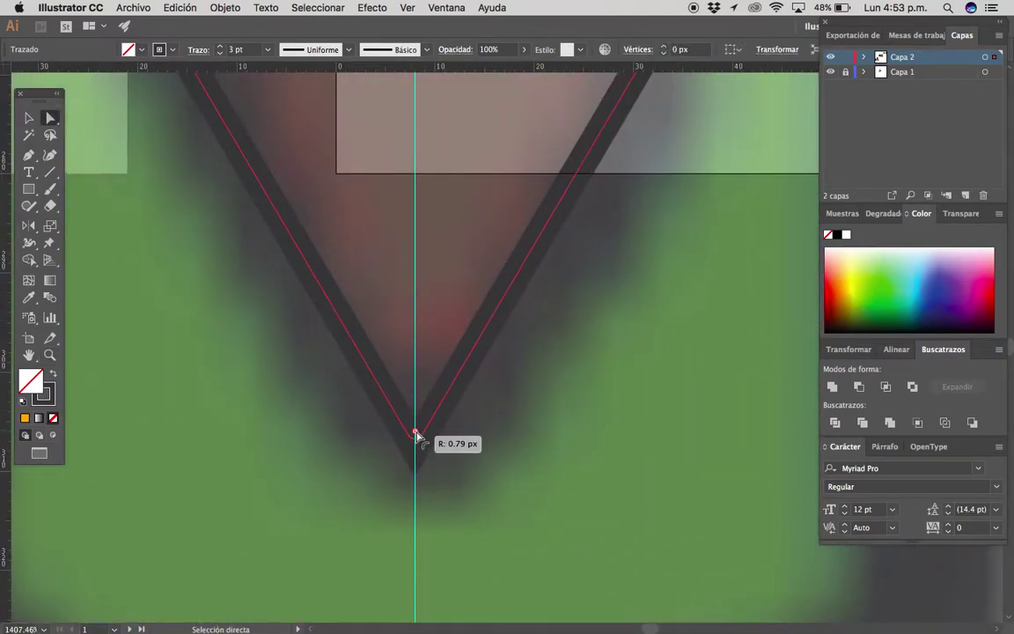
drag(418, 437, 419, 440)
click(511, 425)
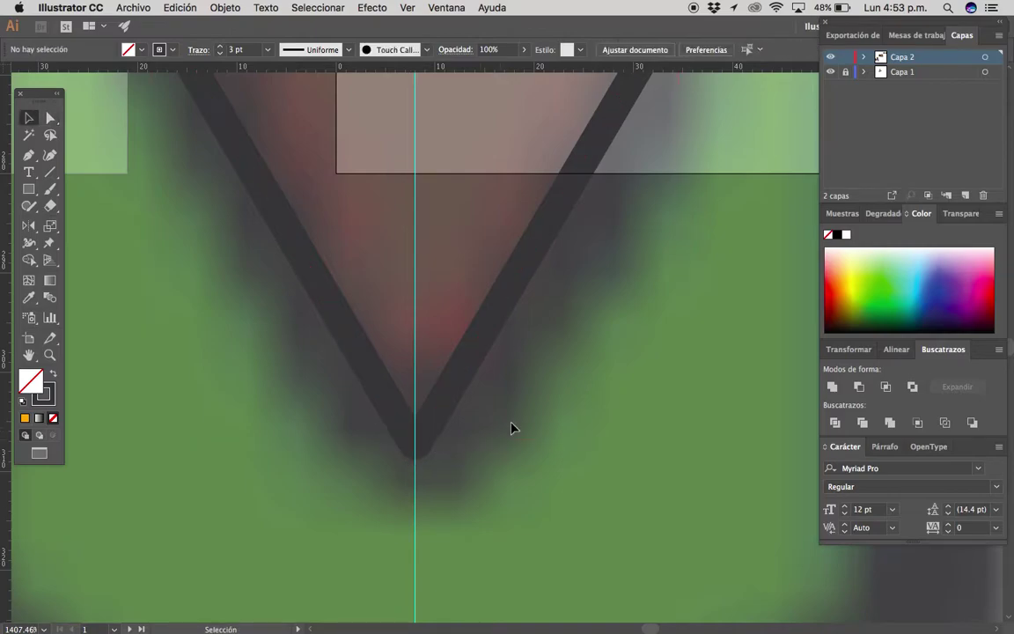
scroll(504, 391, down, 5)
scroll(503, 391, down, 3)
scroll(504, 391, down, 2)
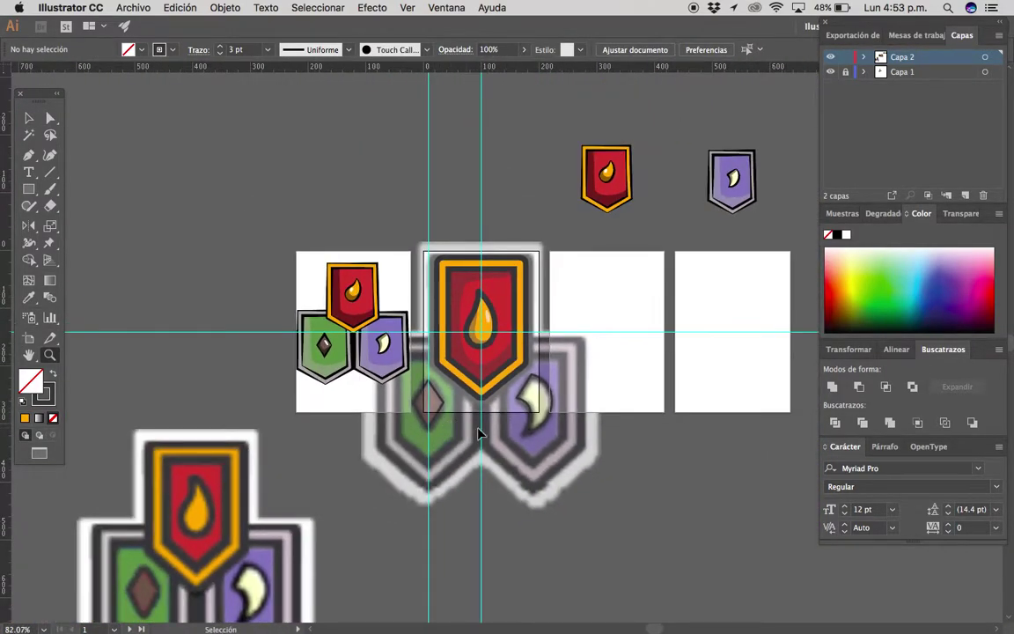
View all artboards; a copy of the large red shield onto the empty artboard is undone.
key(ctrl+a)
drag(636, 401, 558, 383)
key(z)
key(super+plus)
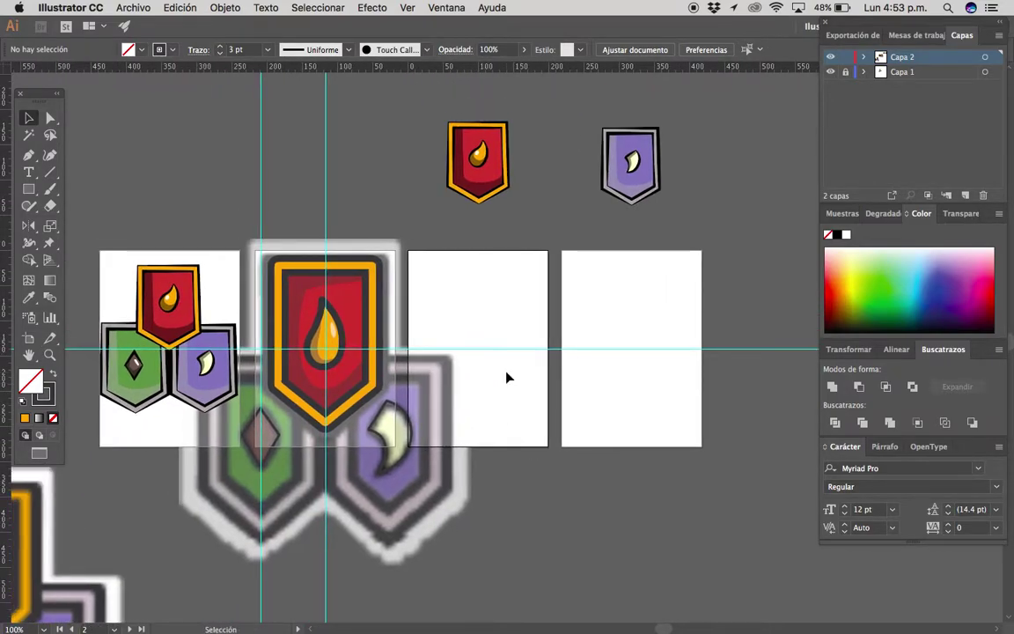
scroll(434, 265, up, 3)
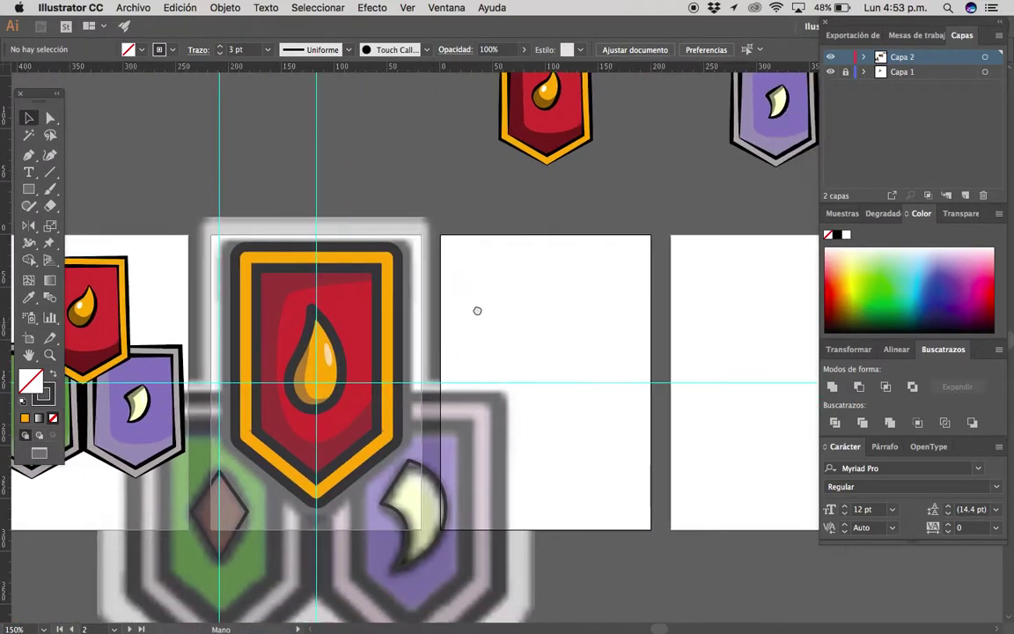
scroll(445, 272, down, 2)
drag(349, 288, 552, 322)
scroll(480, 291, up, 1)
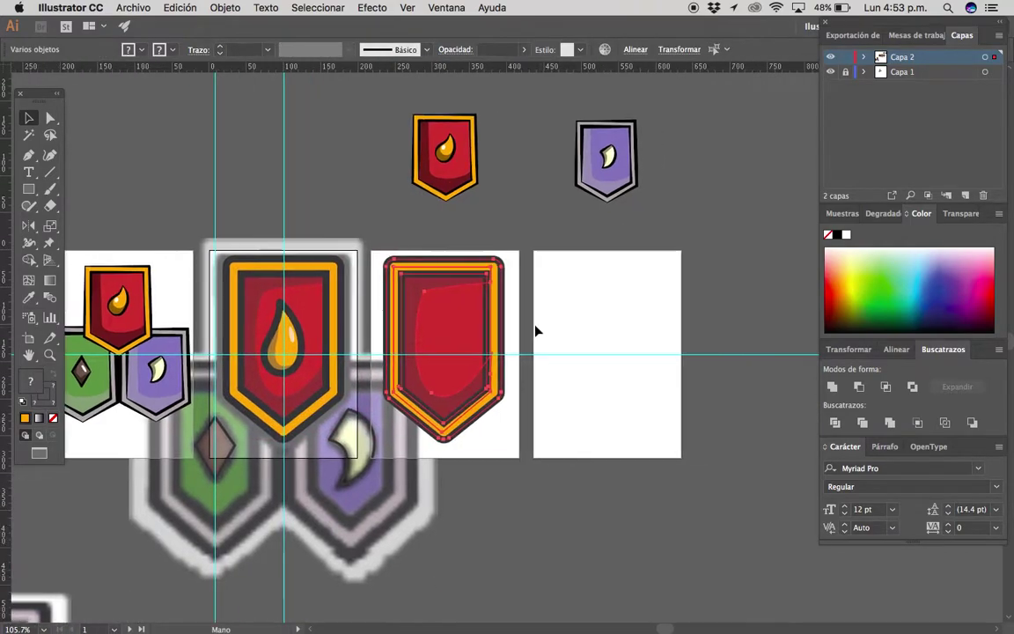
key(super+z)
scroll(457, 310, up, 1)
Draw a 200×280 rectangle over the empty artboard.
key(m)
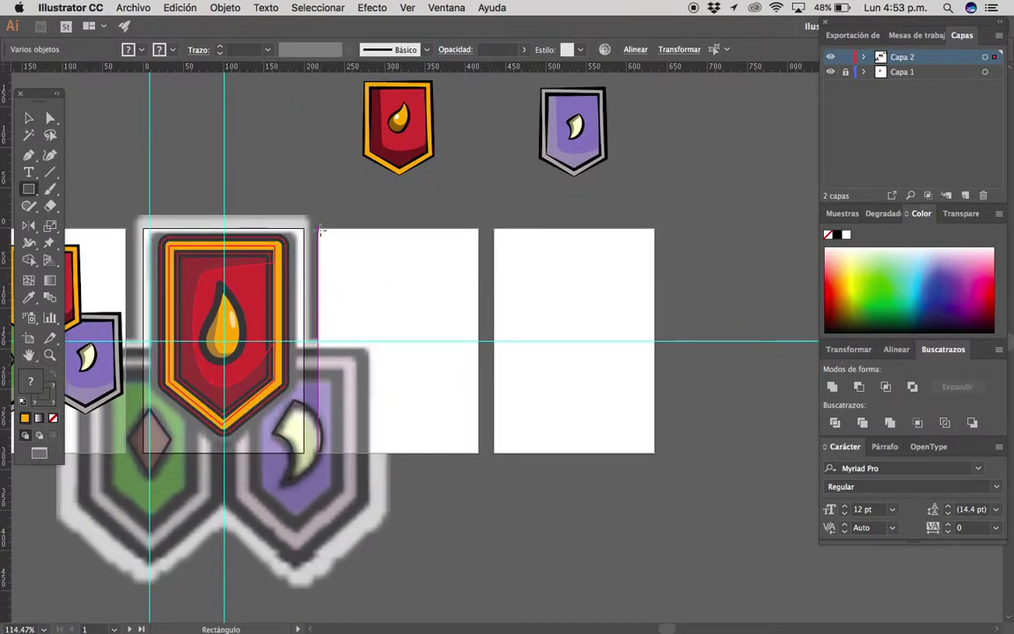
drag(318, 229, 477, 453)
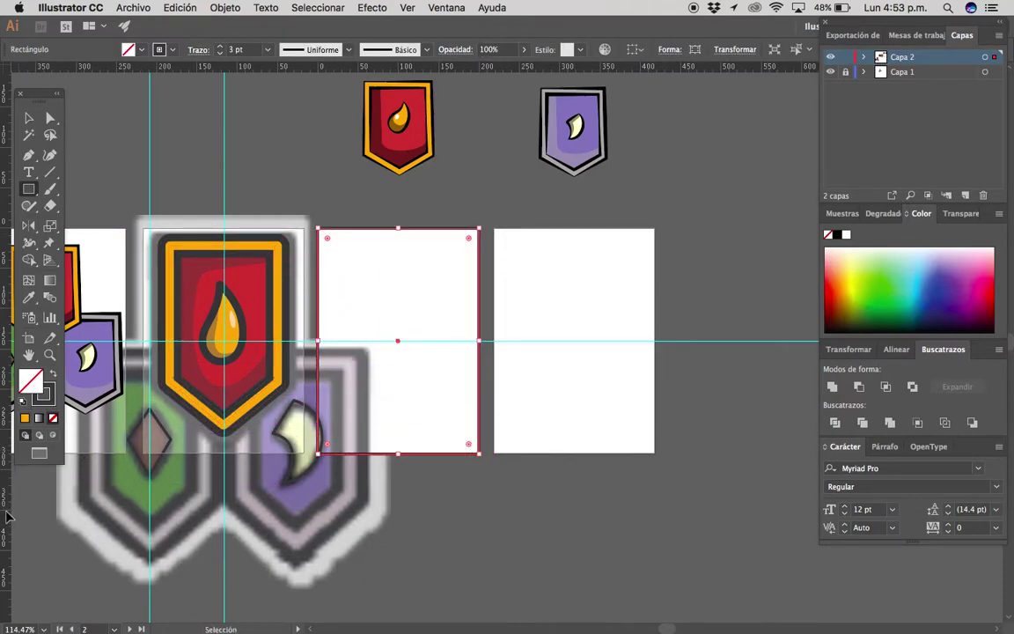
key(v)
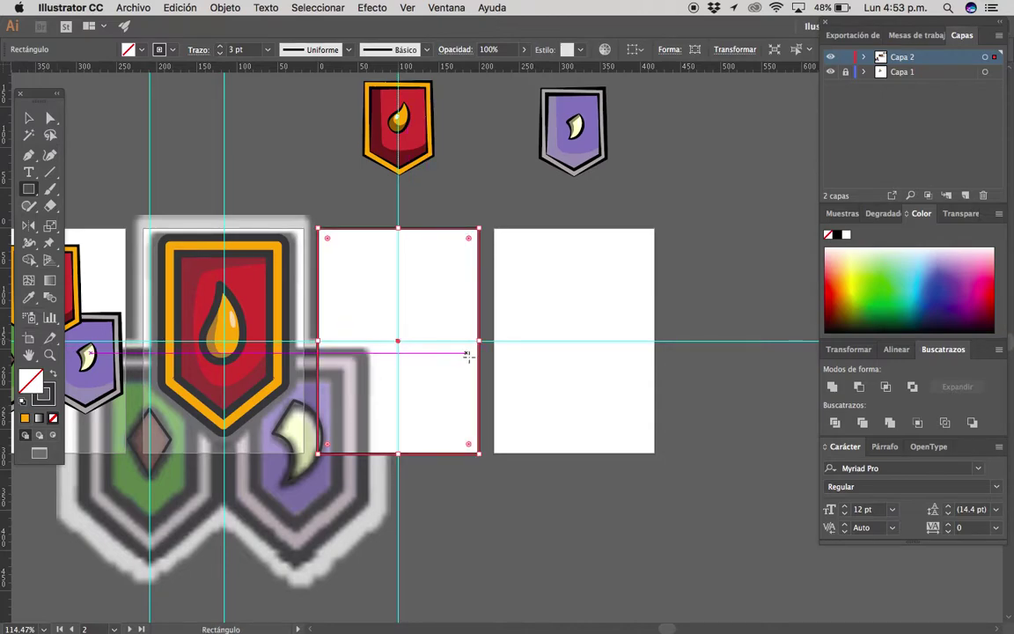
key(v)
click(570, 396)
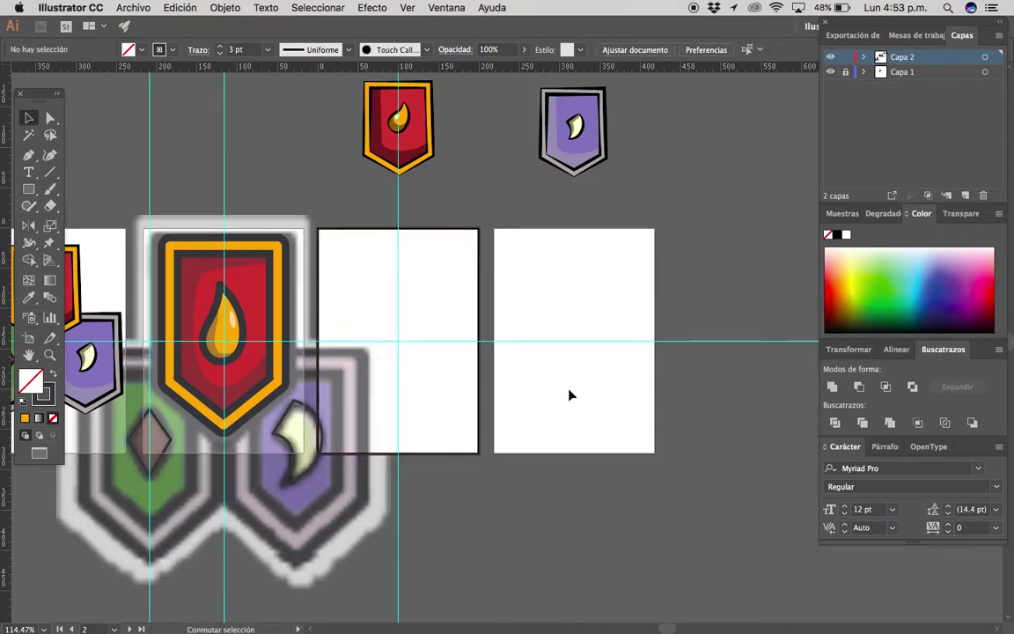
Move the 200×280 rectangle onto the rightmost artboard.
click(475, 405)
drag(480, 317, 655, 310)
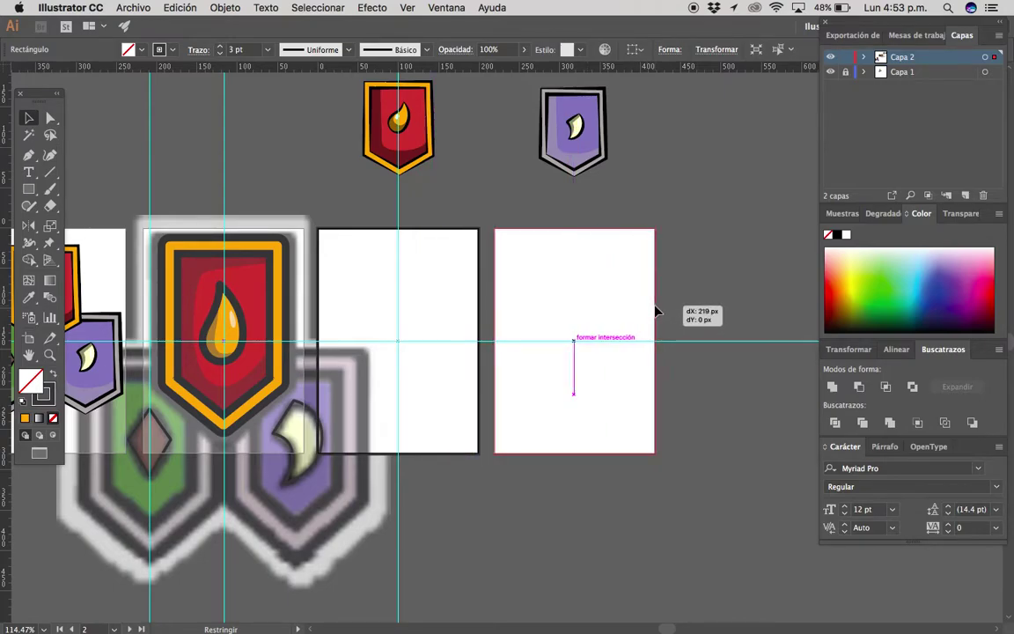
drag(654, 311, 552, 343)
scroll(638, 306, up, 2)
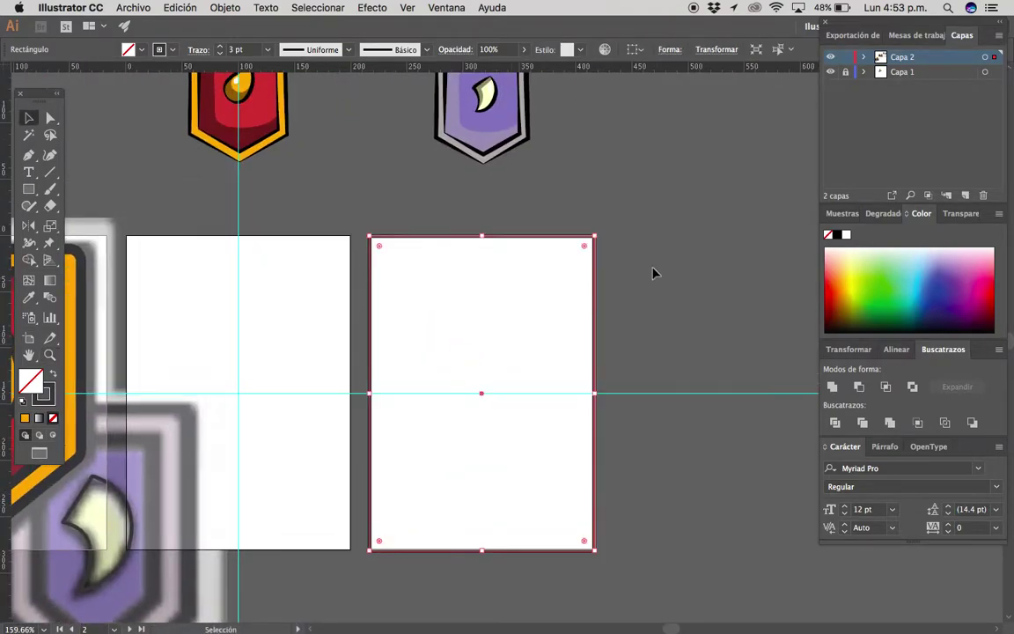
click(509, 316)
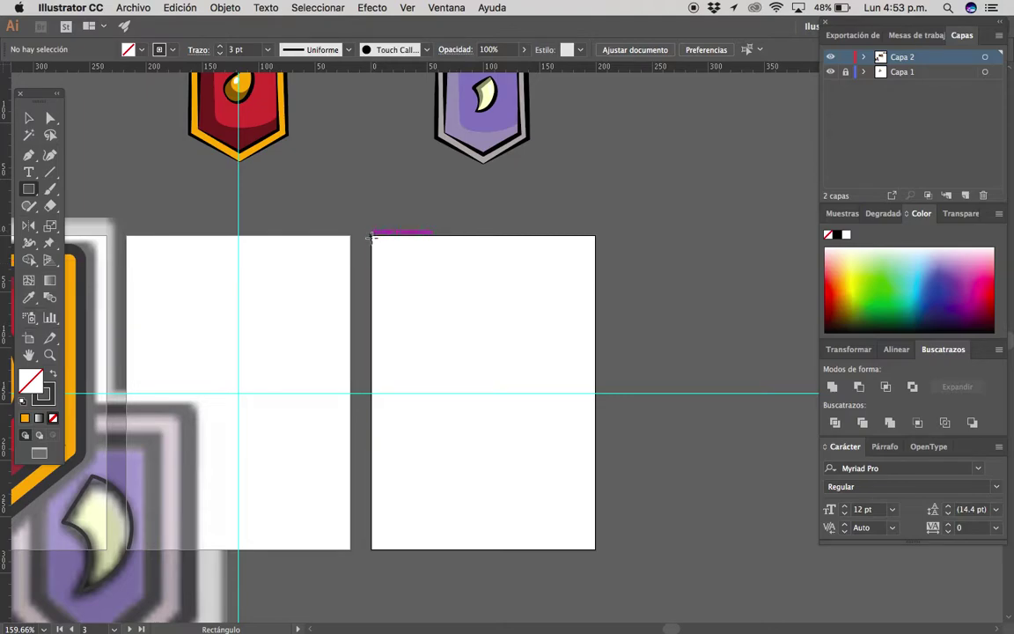
Draw a thin strip rectangle across the top of the rightmost artboard.
drag(370, 235, 521, 270)
key(ctrl+z)
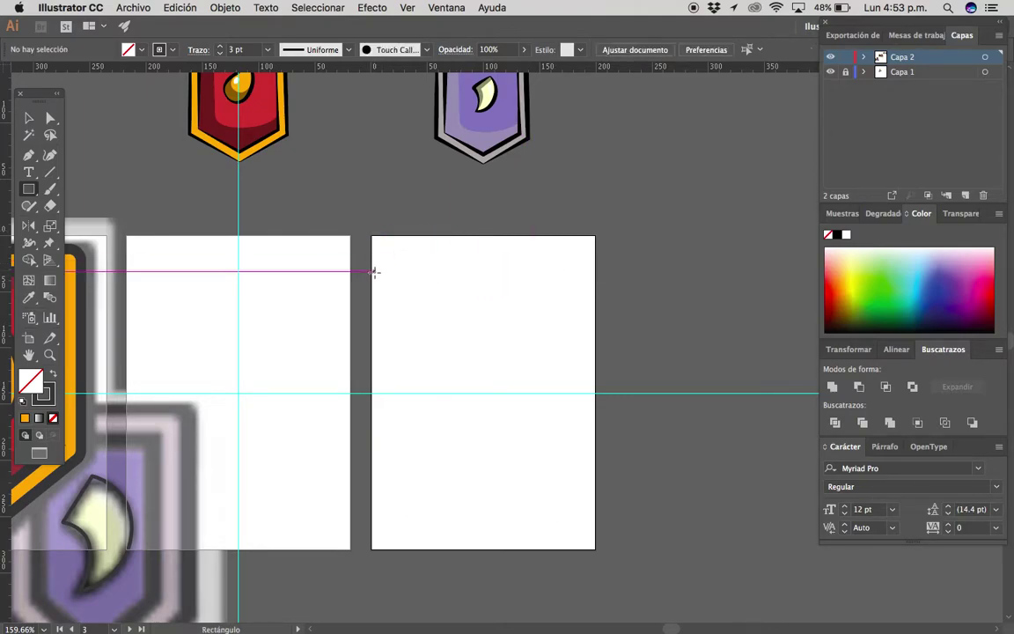
click(377, 282)
key(ctrl+shift+a)
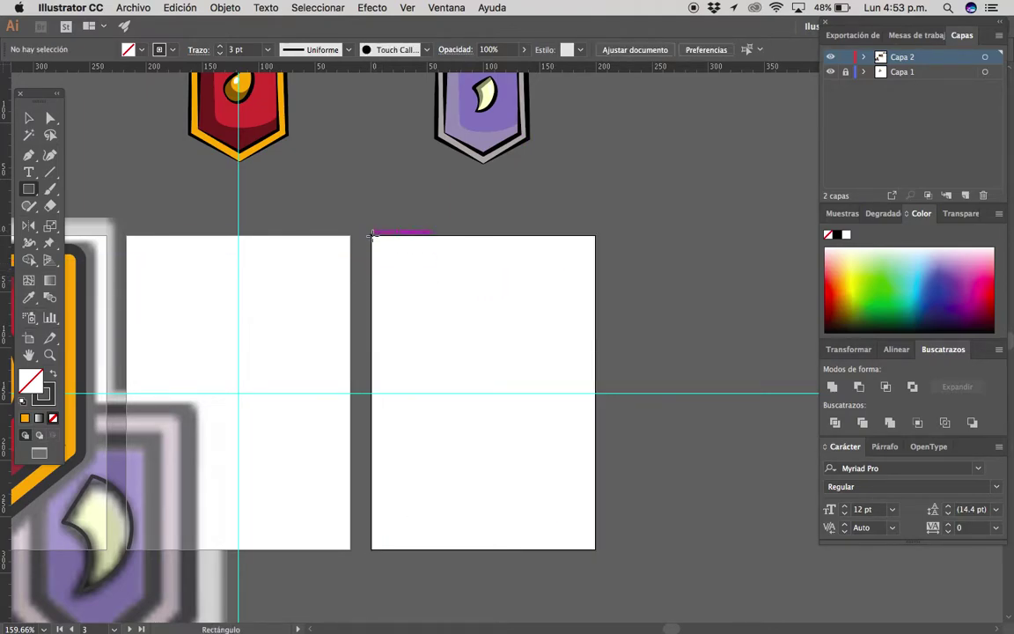
drag(371, 236, 596, 282)
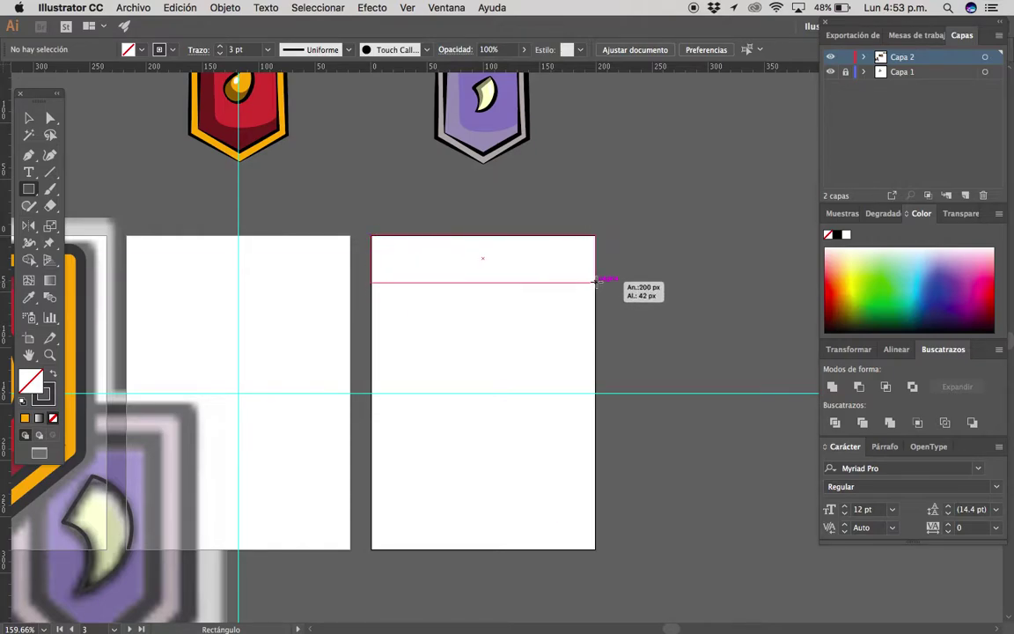
click(154, 423)
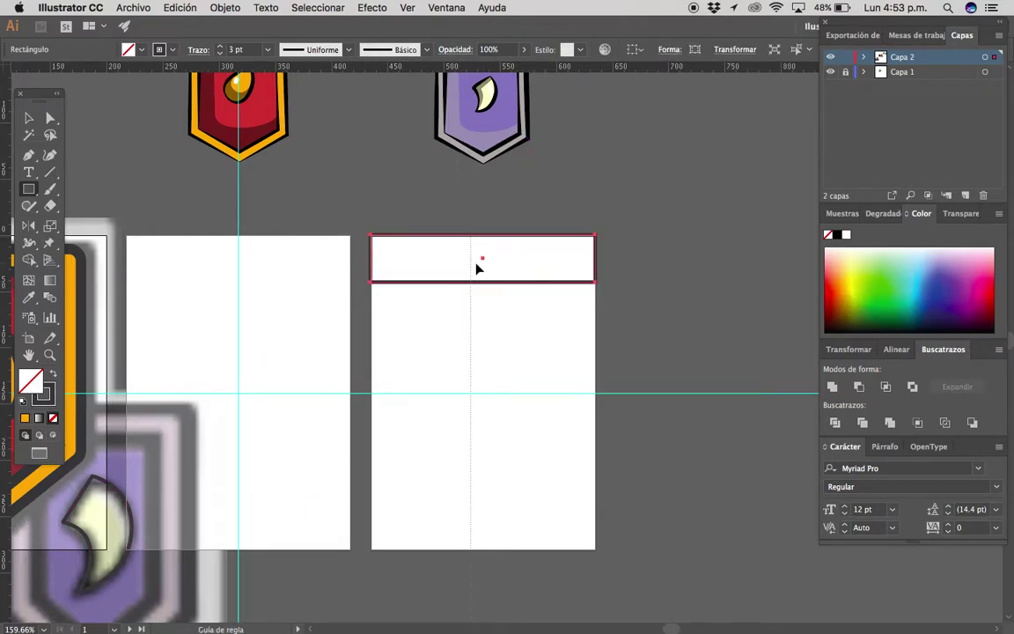
key(v)
click(519, 283)
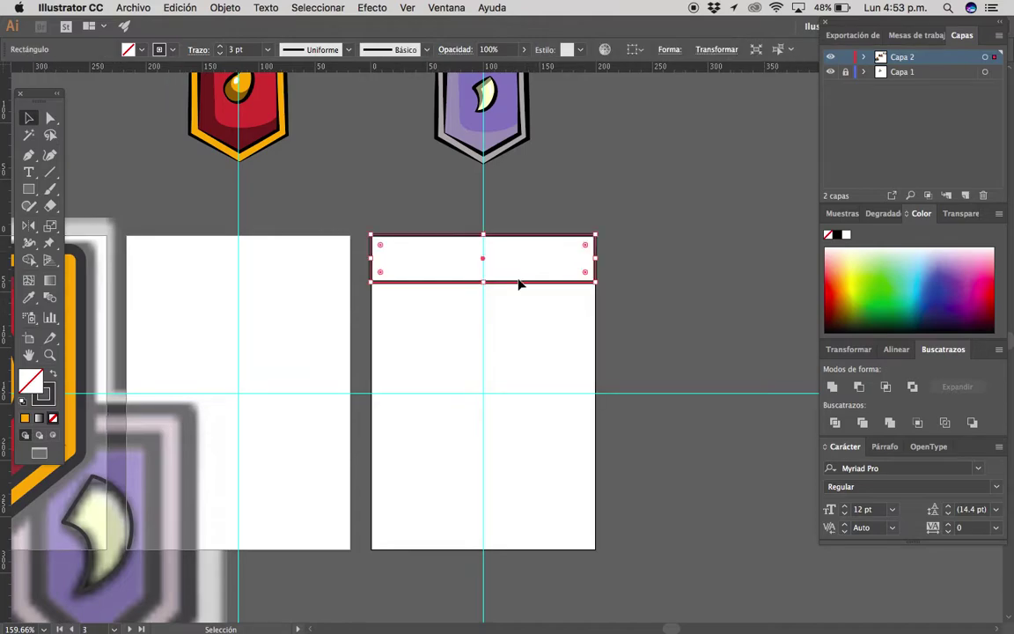
click(527, 345)
drag(457, 296, 392, 249)
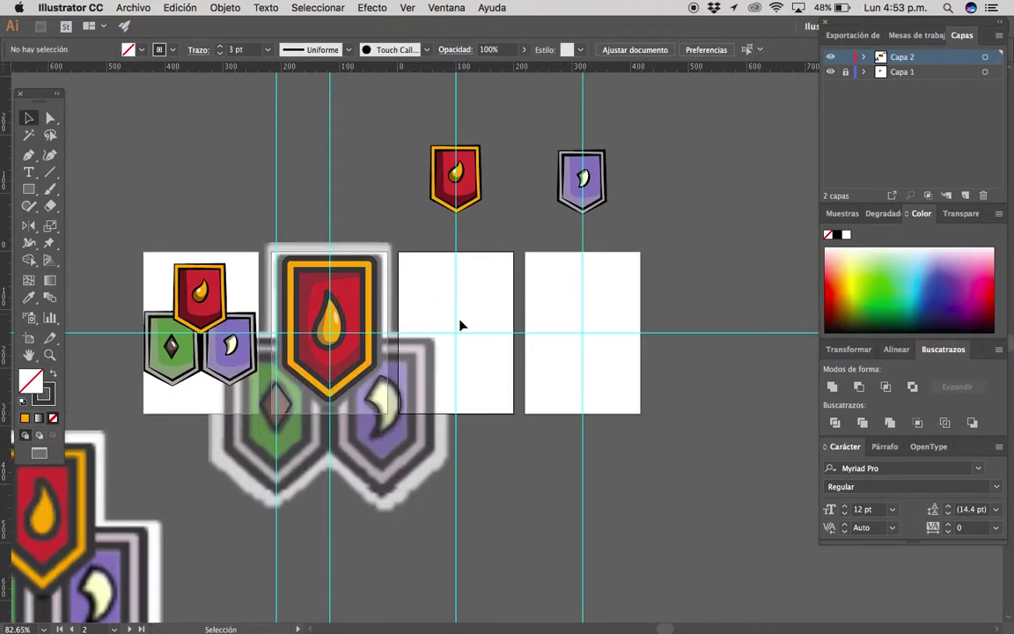
Delete the empty middle artboard and the rightmost empty artboard with the Artboard tool.
click(357, 289)
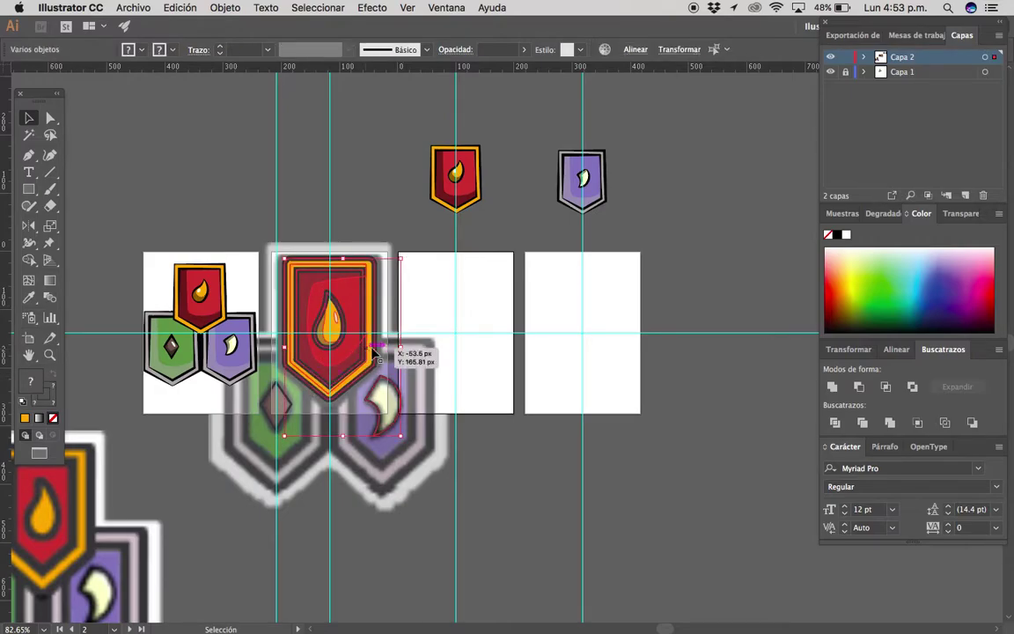
scroll(420, 271, down, 2)
click(514, 314)
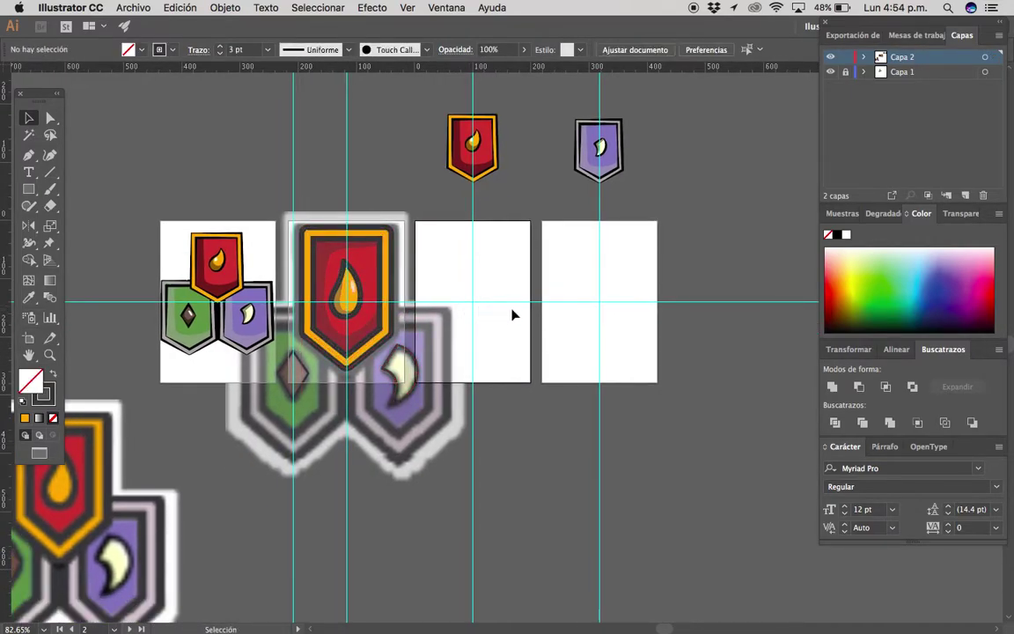
scroll(414, 309, up, 2)
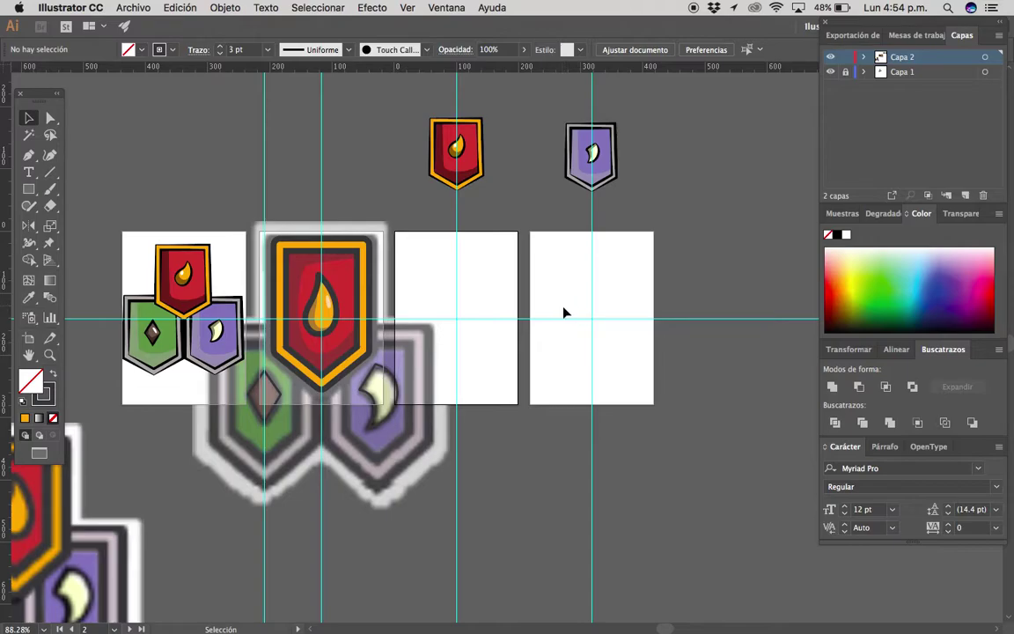
key(shift+o)
key(Delete)
click(597, 327)
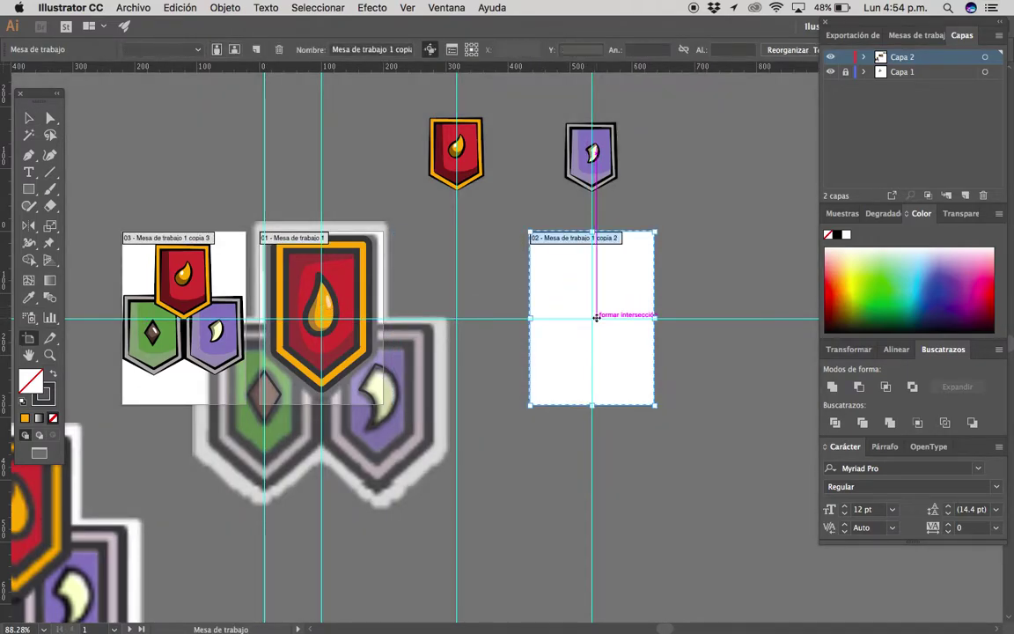
key(Delete)
key(Escape)
Zoom in on the remaining shield artwork.
drag(573, 349, 611, 329)
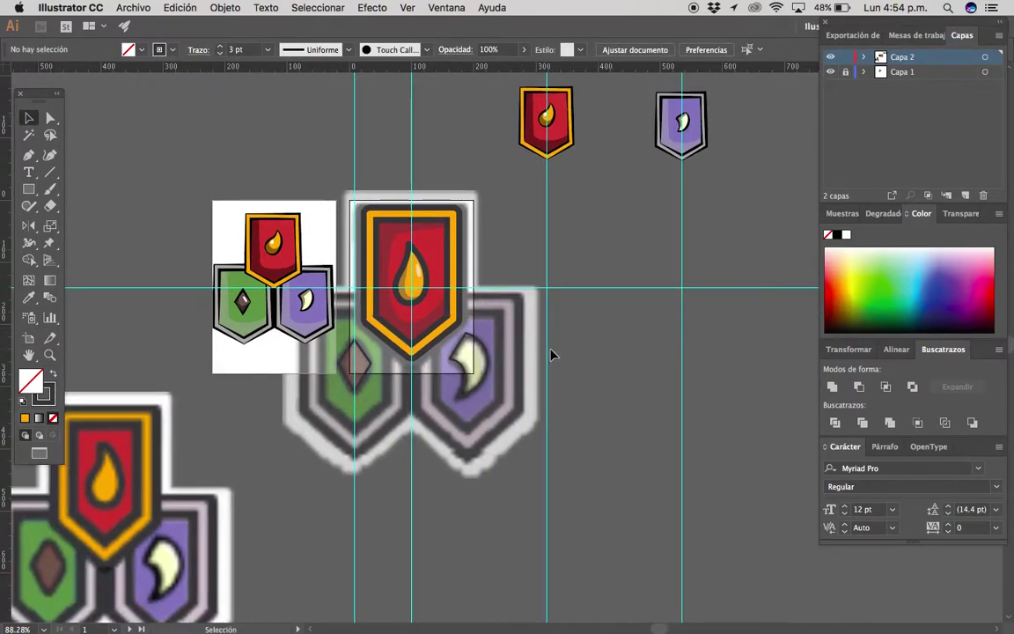
key(z)
click(470, 365)
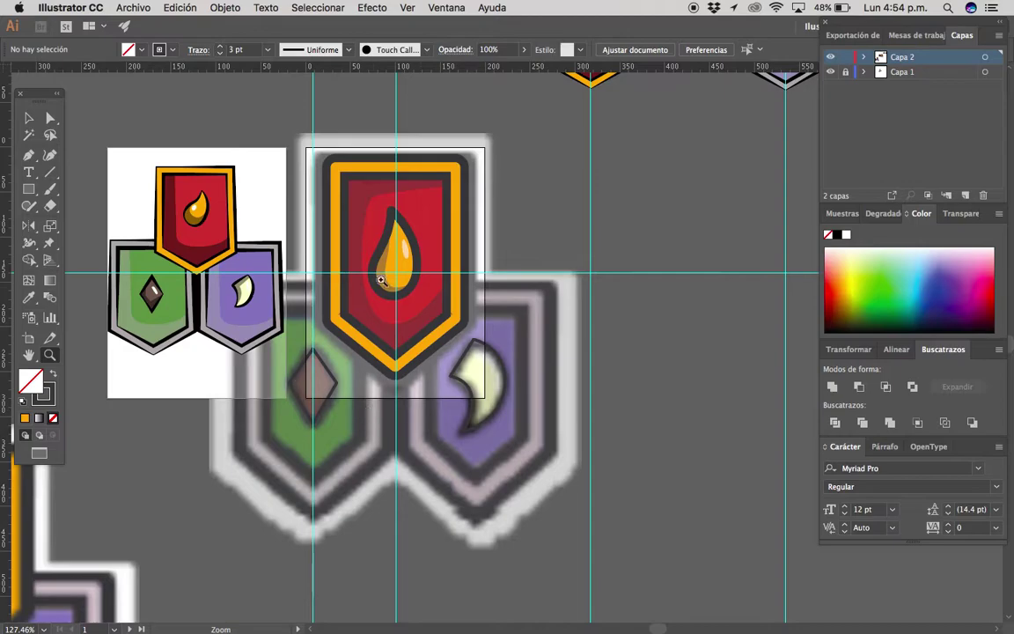
Enlarge the red shield group so it fills its artboard.
scroll(446, 411, down, 2)
scroll(446, 238, left, 2)
scroll(453, 433, up, 1)
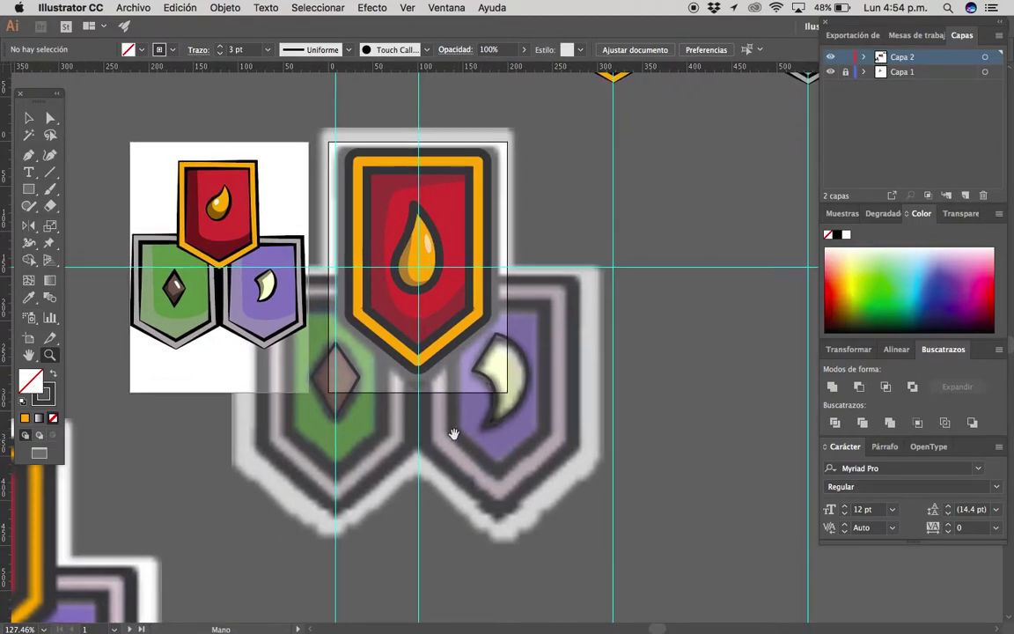
key(z)
alt+click(531, 236)
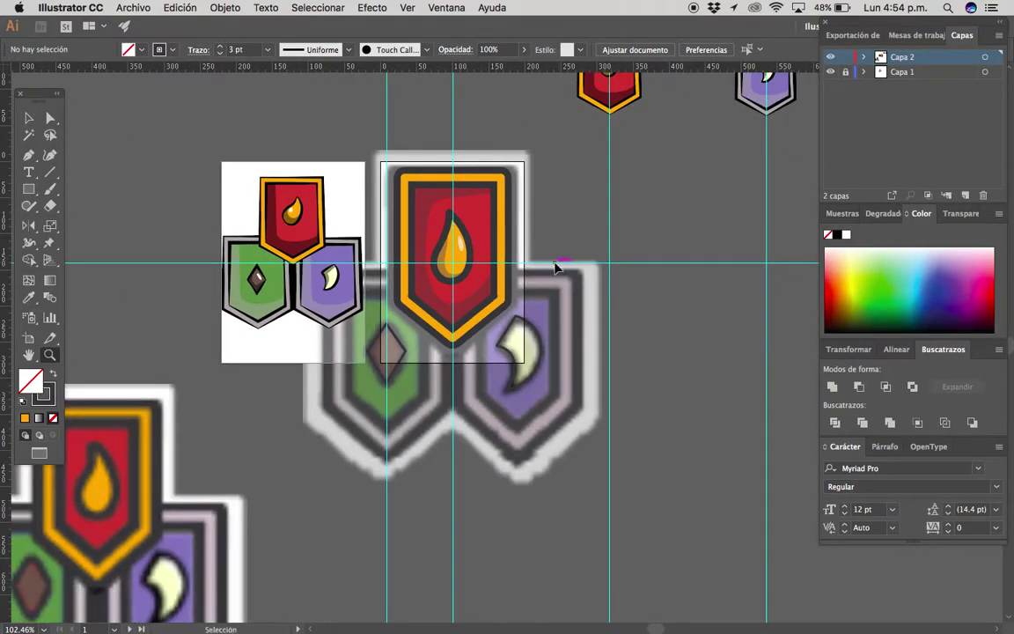
click(407, 372)
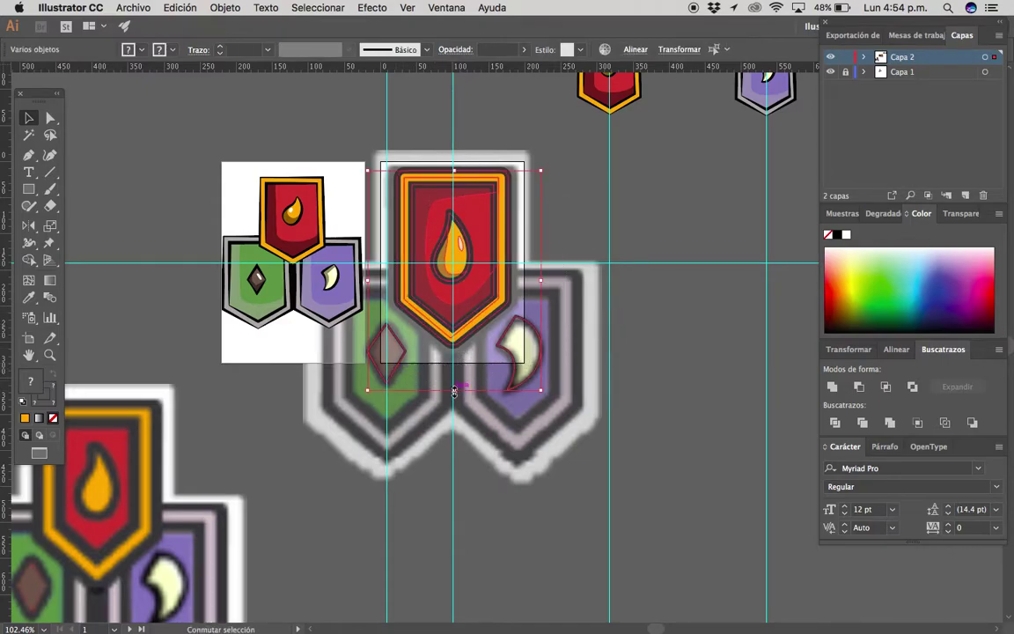
drag(454, 390, 454, 407)
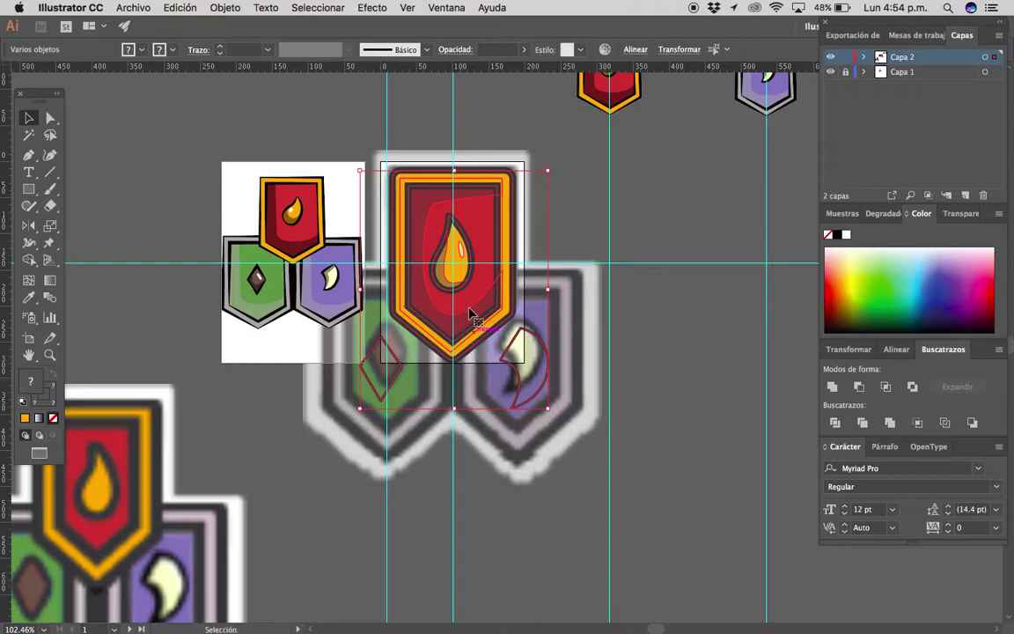
scroll(470, 312, up, 2)
scroll(430, 226, up, 2)
scroll(414, 211, up, 2)
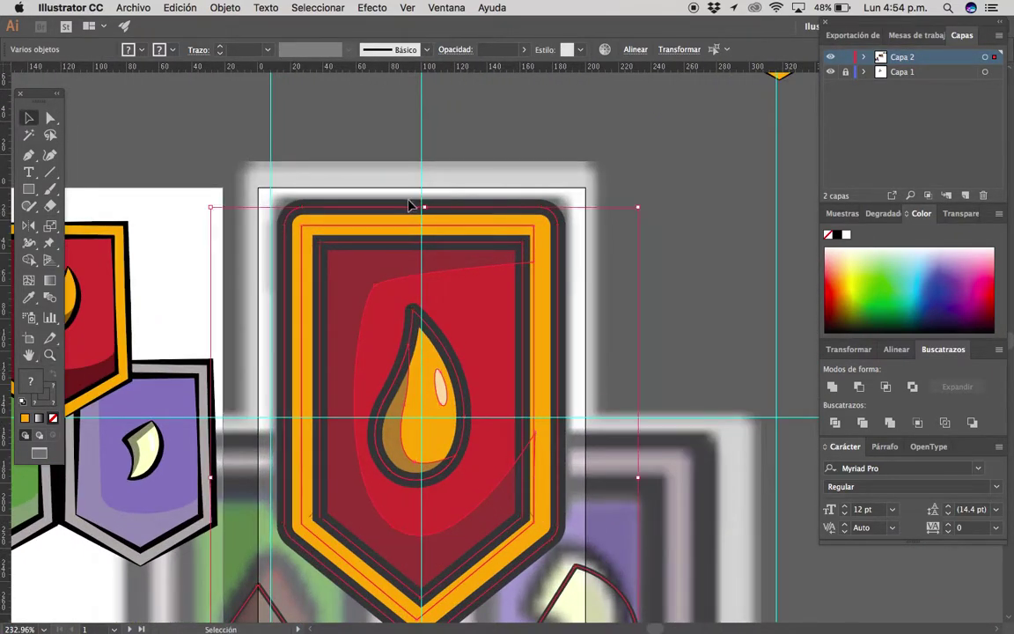
drag(426, 207, 428, 200)
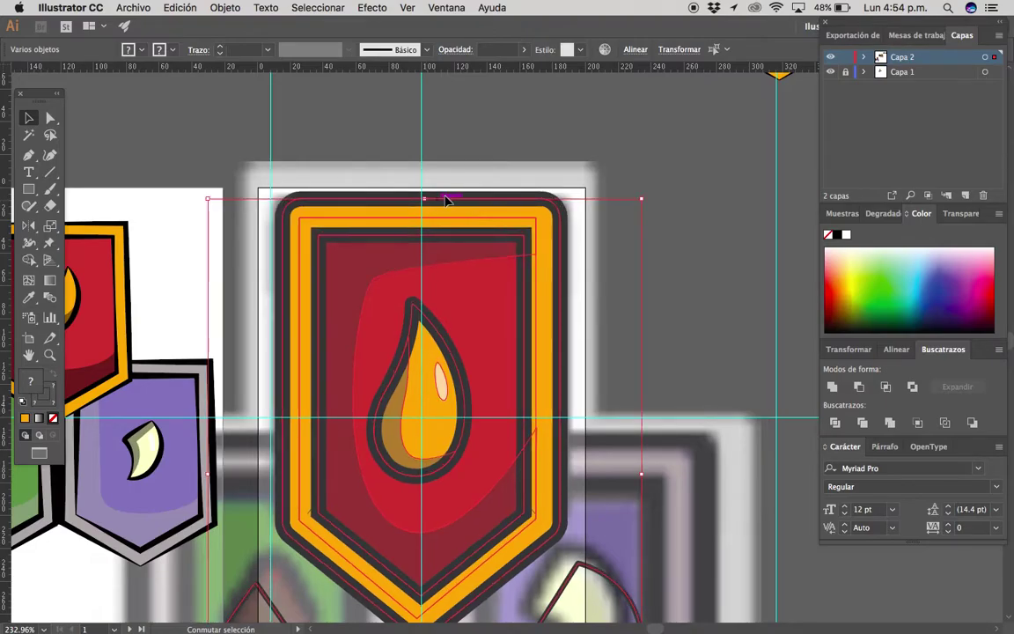
Move the diamond and crescent outlines below the red shield.
key(z)
scroll(425, 244, down, 3)
scroll(425, 245, down, 5)
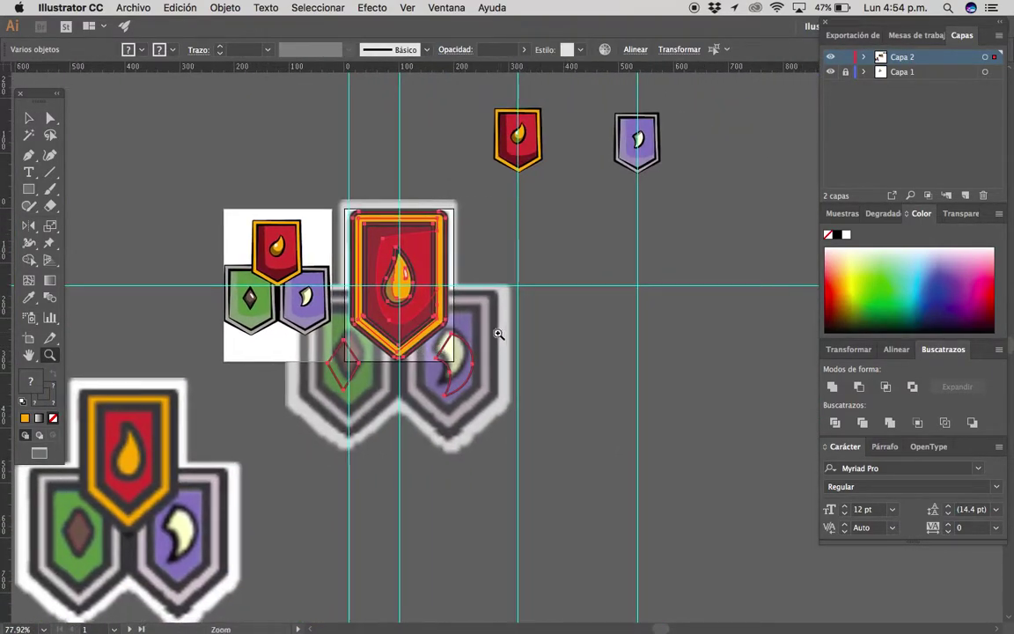
scroll(498, 332, up, 5)
scroll(553, 300, down, 5)
key(v)
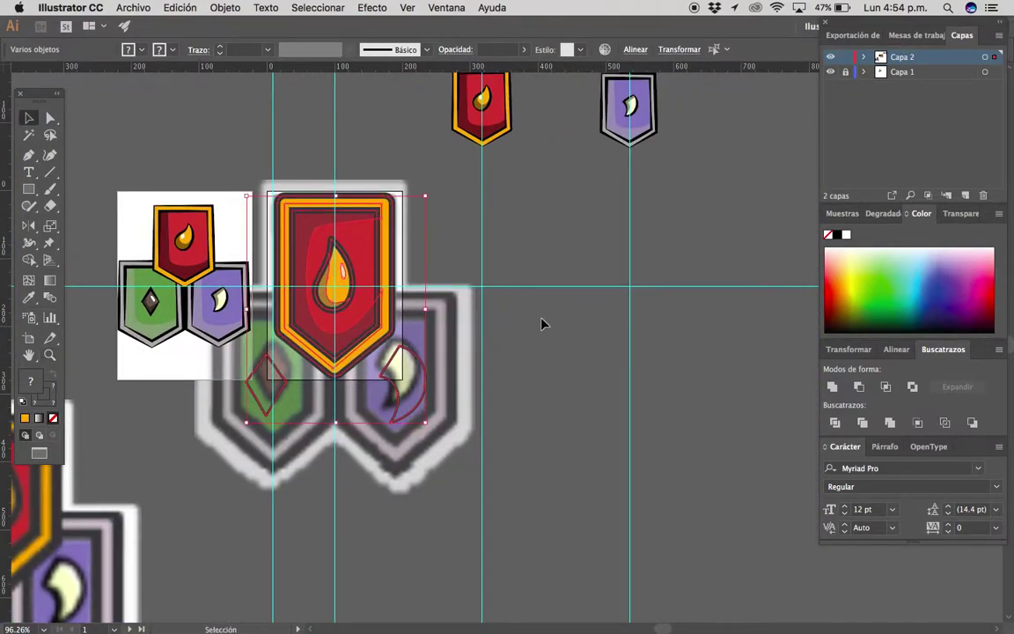
click(543, 323)
scroll(581, 328, down, 2)
mouse_move(553, 394)
mouse_down()
mouse_move(426, 366)
mouse_move(423, 484)
mouse_move(404, 509)
mouse_up()
click(509, 385)
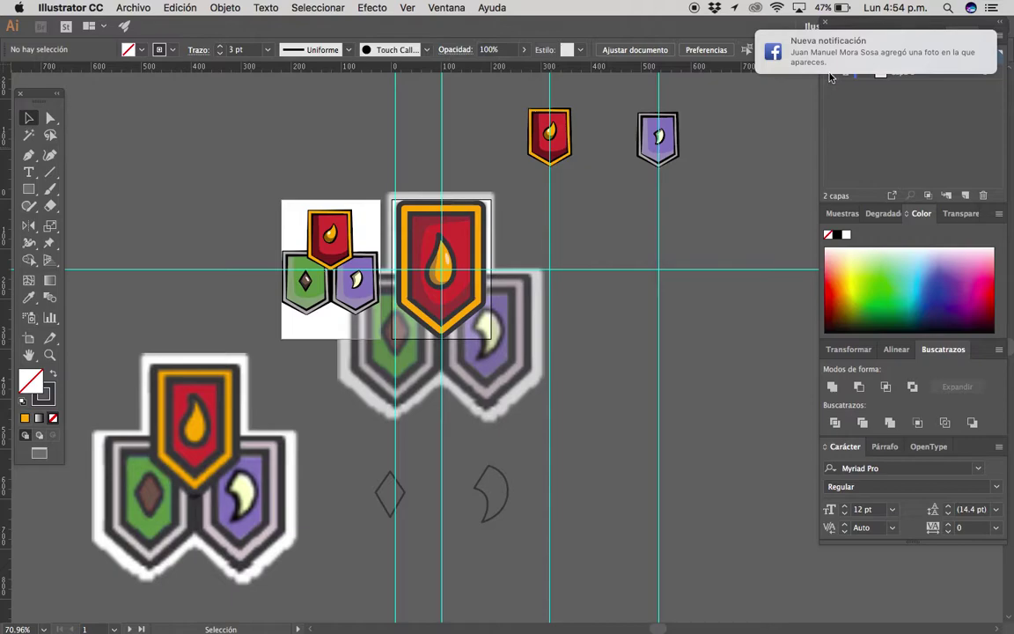
key(z)
click(607, 317)
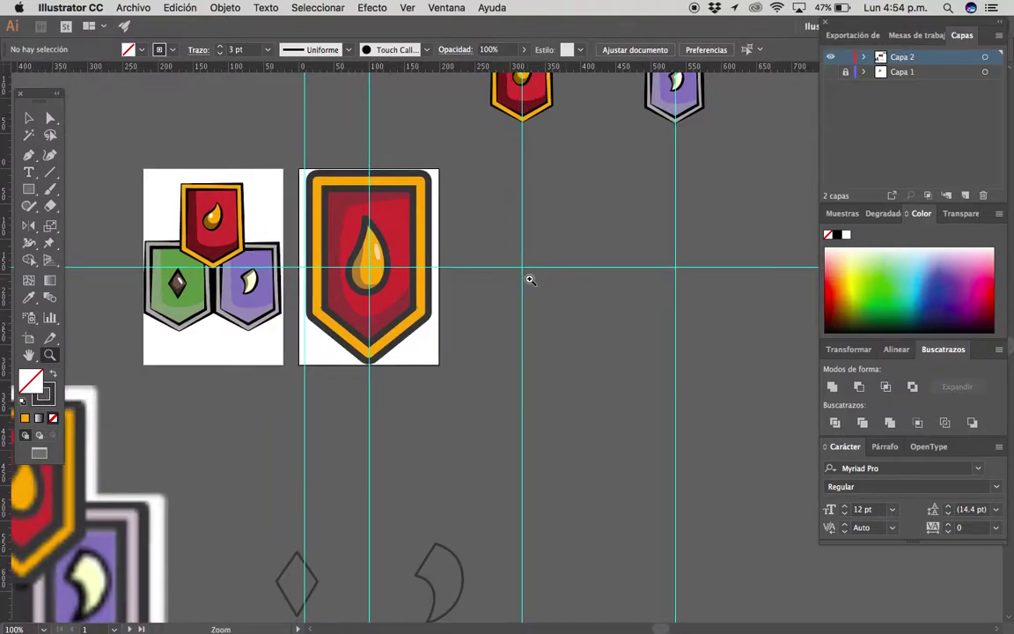
Alt-drag copies of the red shield artboard twice to the right, making three in a row.
key(shift+o)
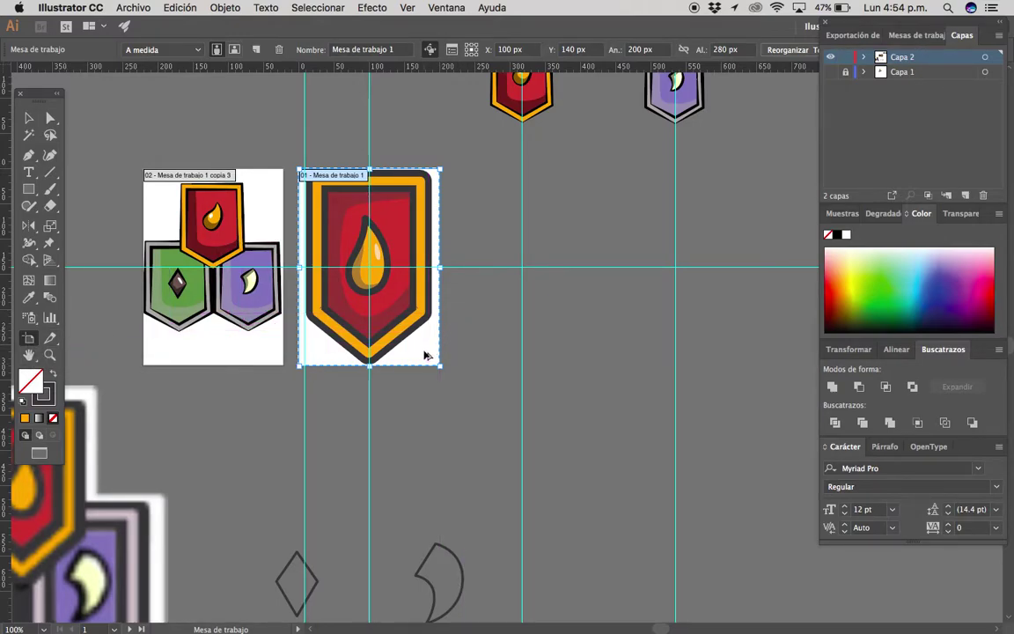
drag(422, 353, 576, 334)
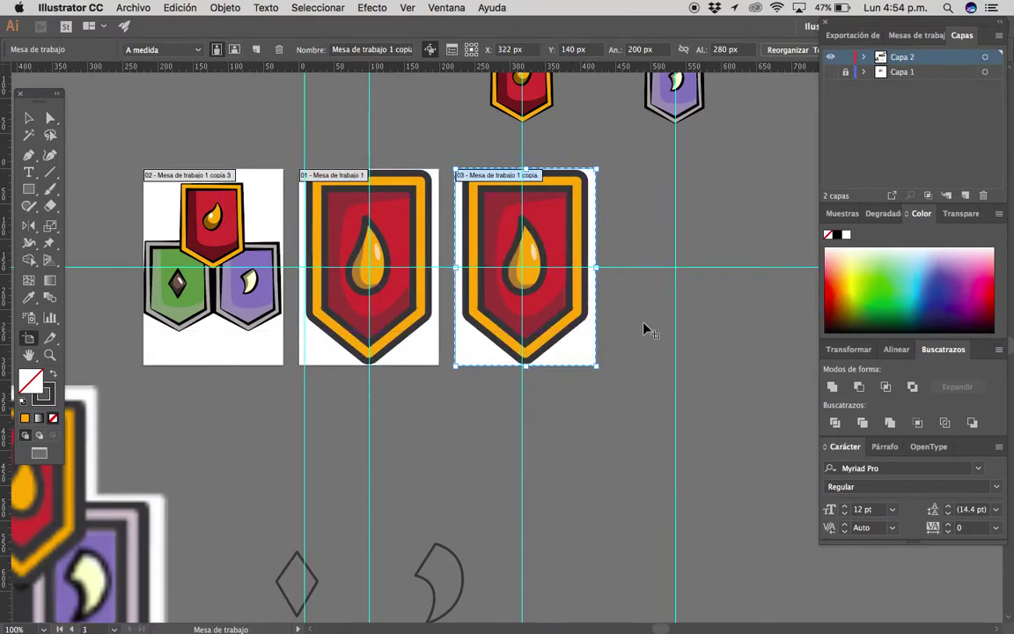
scroll(572, 335, right, 3)
drag(480, 350, 639, 350)
key(Escape)
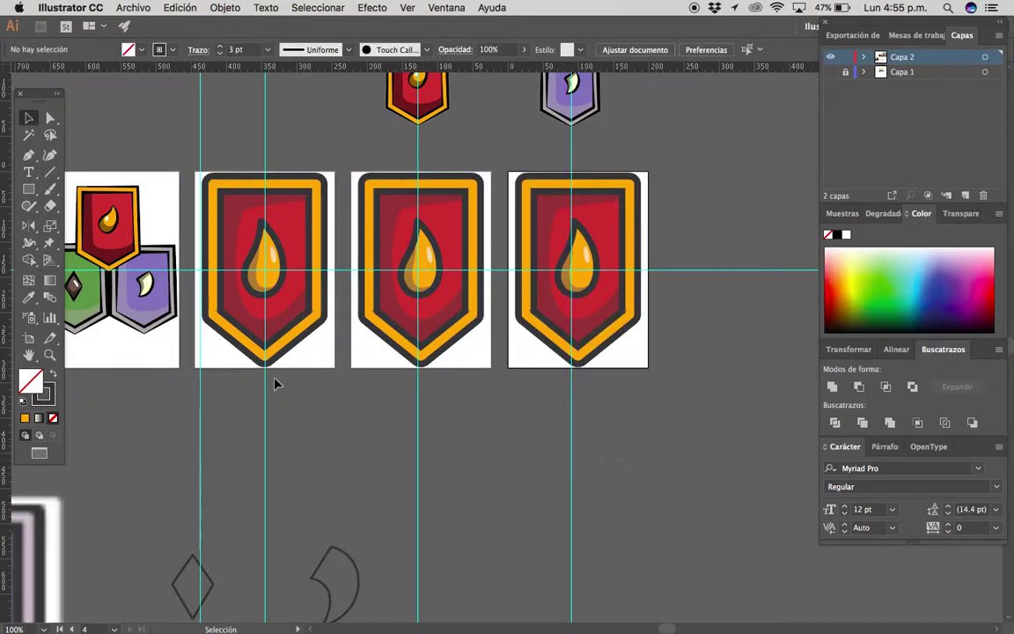
Delete the blurry composite reference image from the artboards.
drag(456, 376, 733, 230)
click(830, 73)
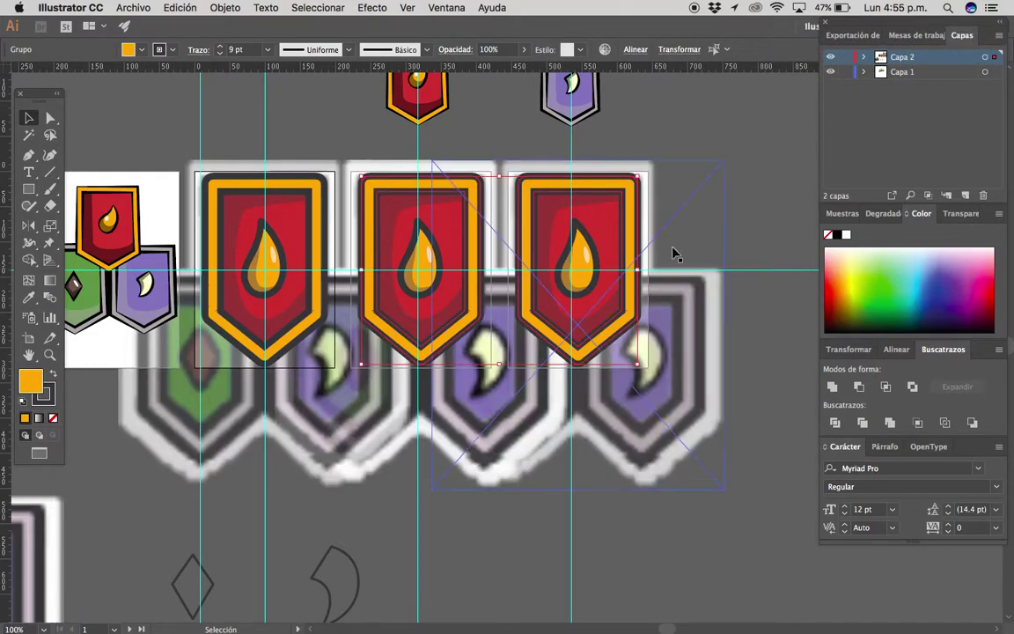
double_click(563, 458)
double_click(783, 272)
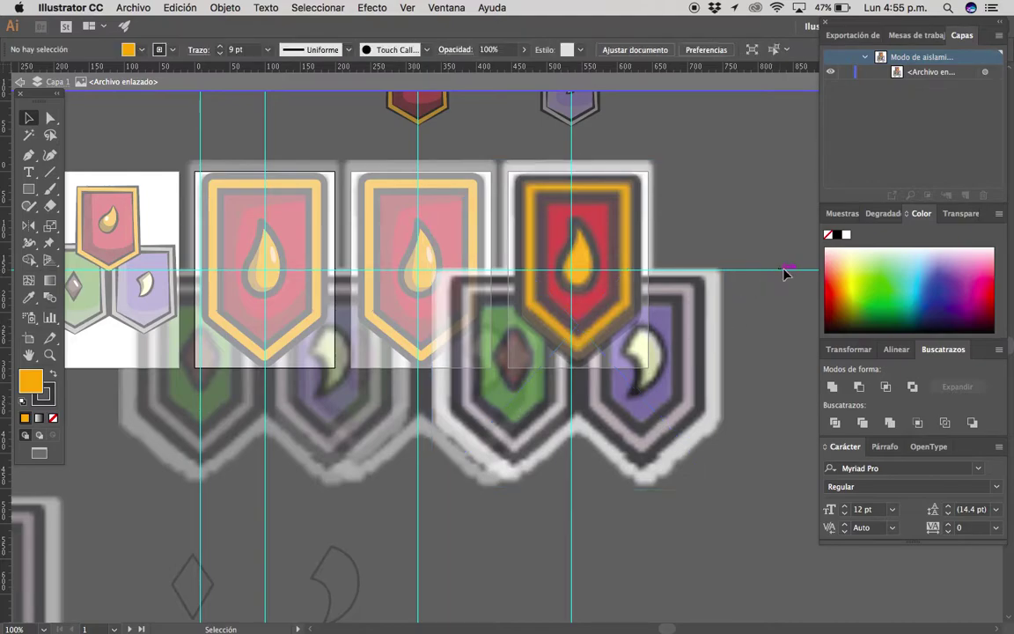
click(282, 356)
key(Delete)
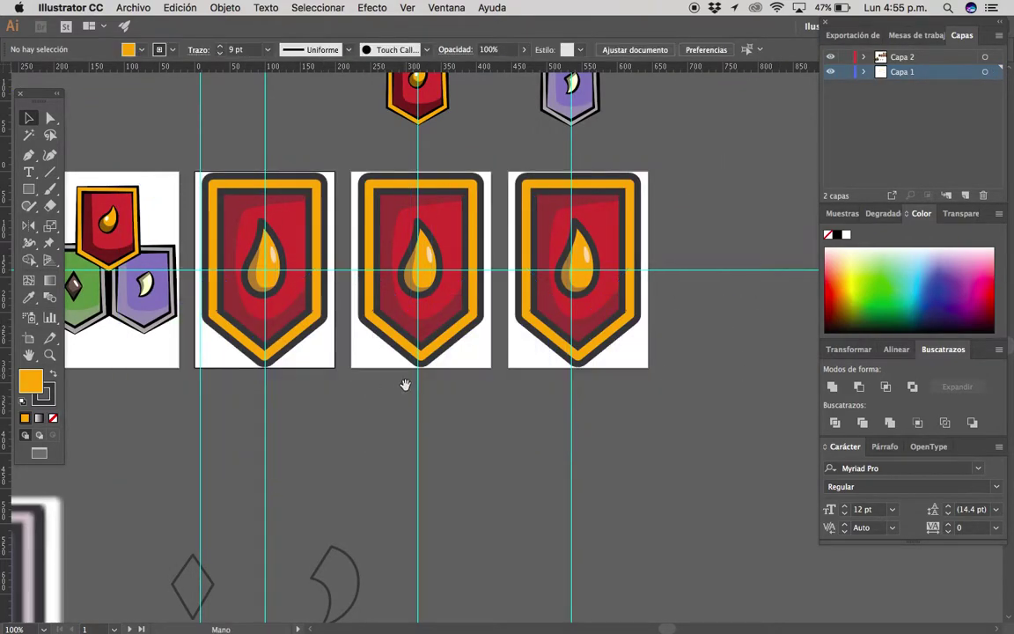
Try moving the diamond and crescent outlines onto the shields, then undo the move.
key(z)
alt+click(614, 393)
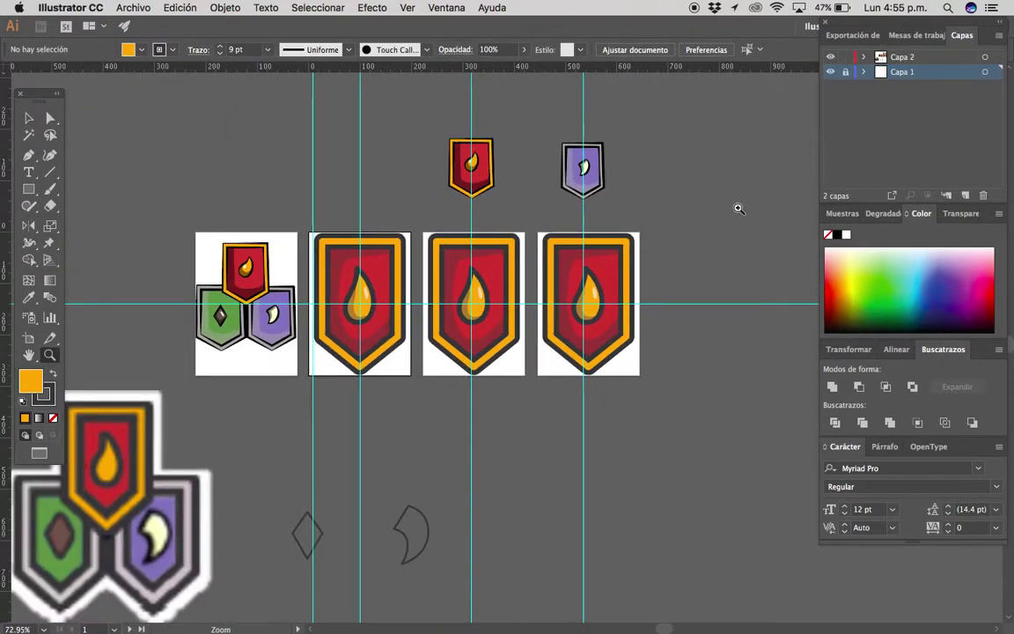
scroll(410, 430, up, 2)
key(v)
mouse_move(290, 487)
mouse_down()
mouse_move(400, 542)
mouse_move(543, 377)
mouse_up()
scroll(516, 401, up, 2)
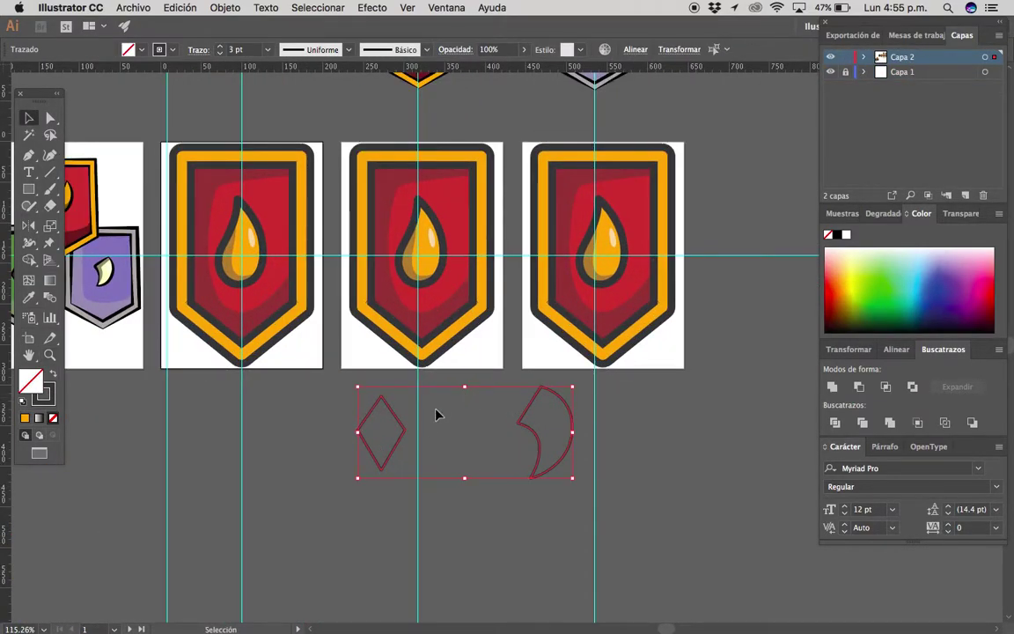
drag(400, 431, 443, 249)
key(z)
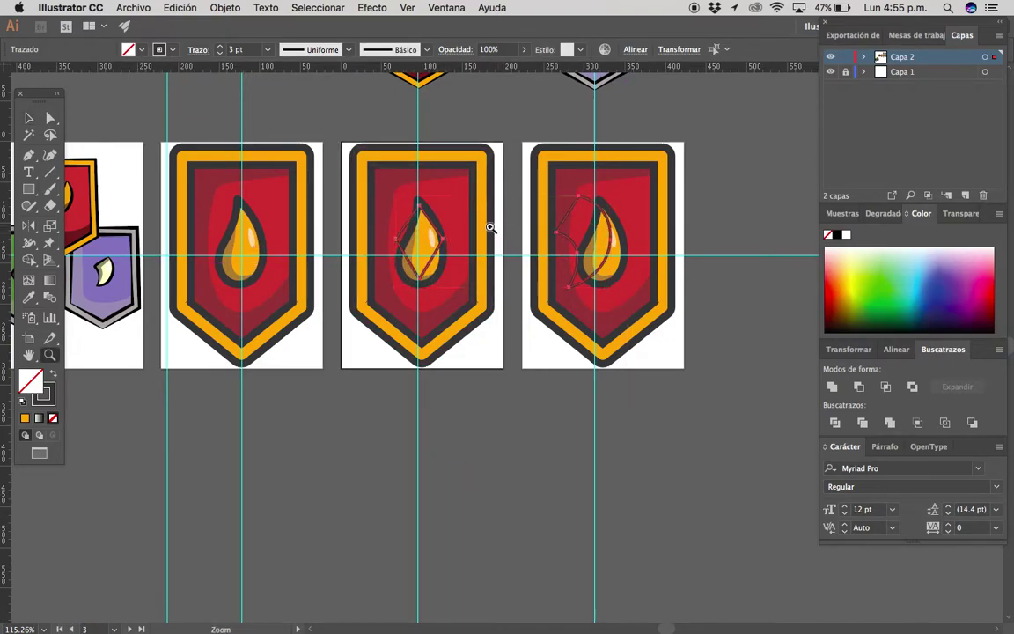
key(ctrl+z)
Delete the yellow drops from the middle and right shields.
key(v)
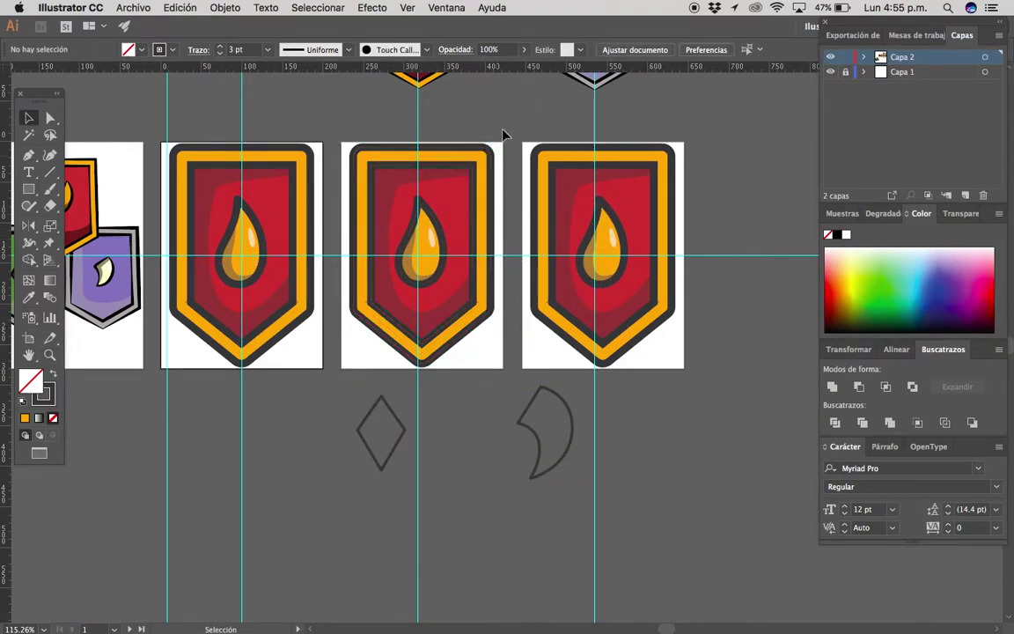
click(495, 175)
click(547, 203)
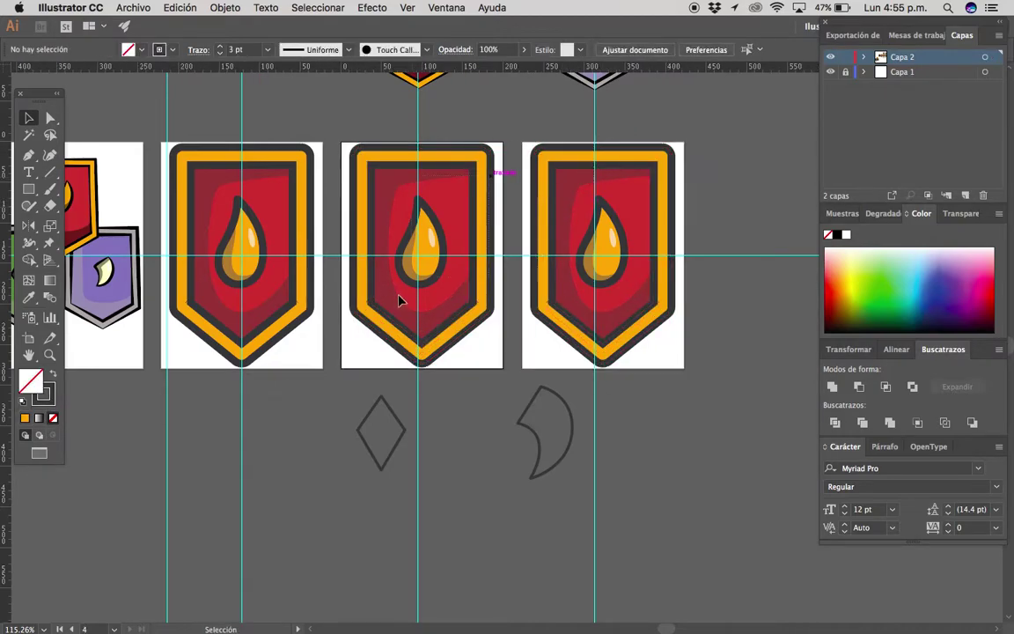
click(421, 251)
key(Delete)
click(600, 246)
key(Delete)
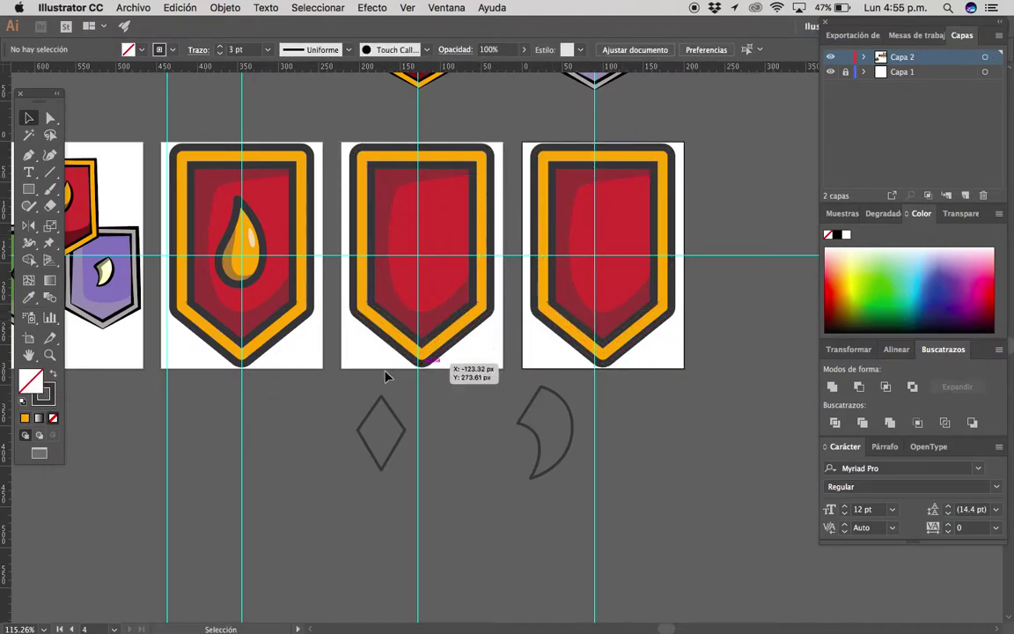
Place the diamond higher on the middle shield and the crescent on the right shield.
mouse_move(389, 373)
mouse_down()
mouse_move(541, 429)
mouse_move(581, 275)
mouse_up()
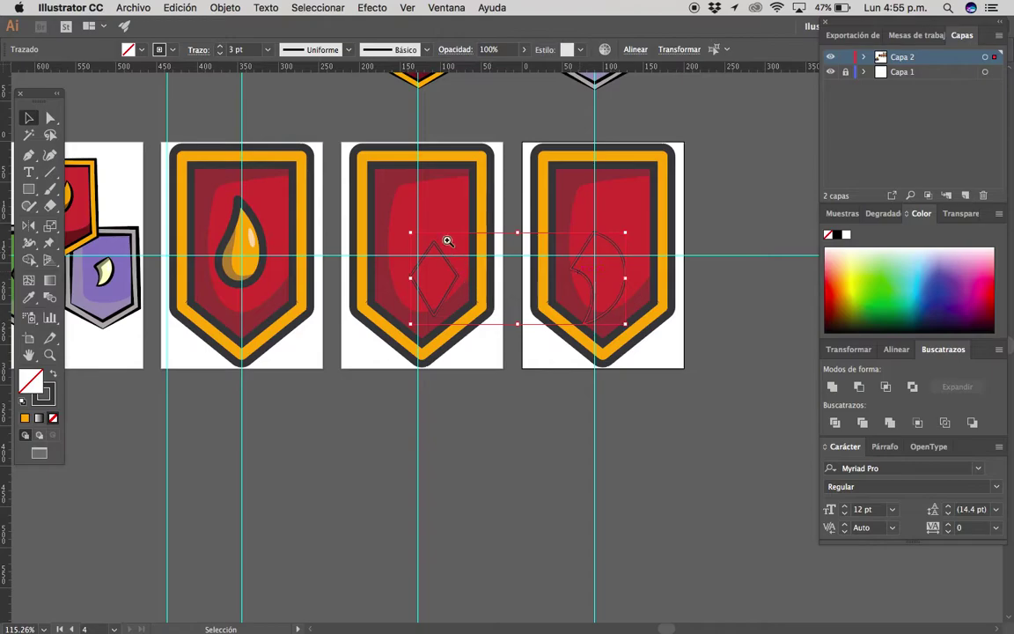
scroll(447, 232, up, 4)
click(458, 308)
drag(458, 308, 389, 179)
scroll(529, 251, left, 5)
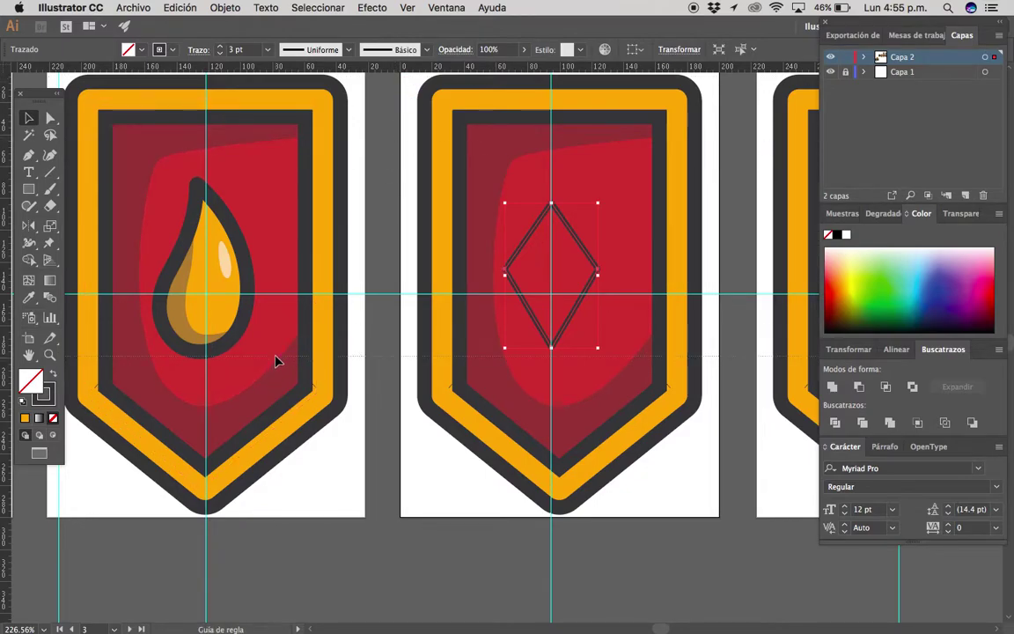
click(322, 72)
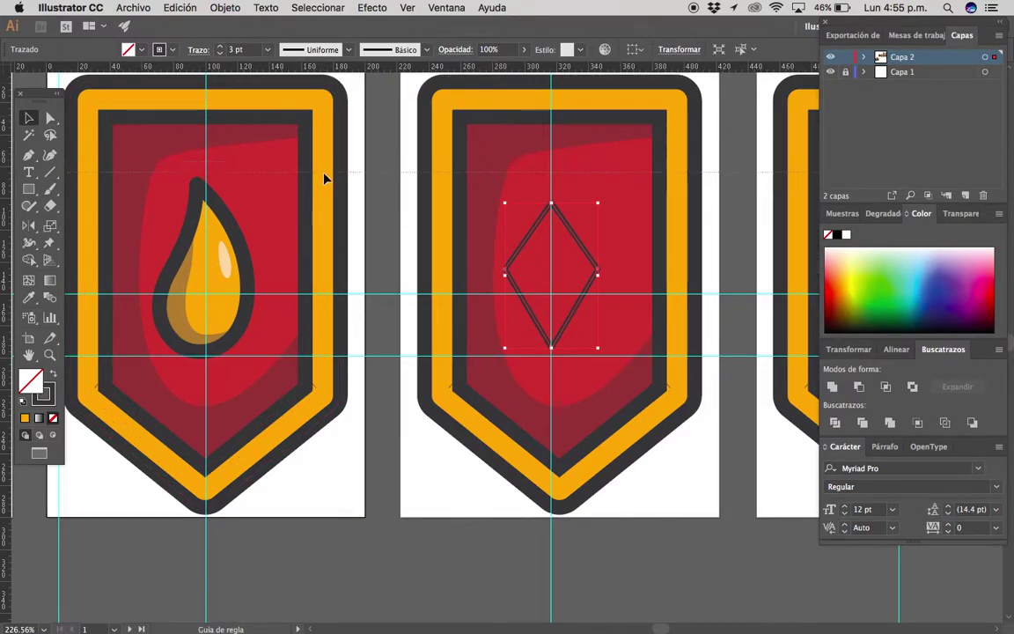
click(502, 255)
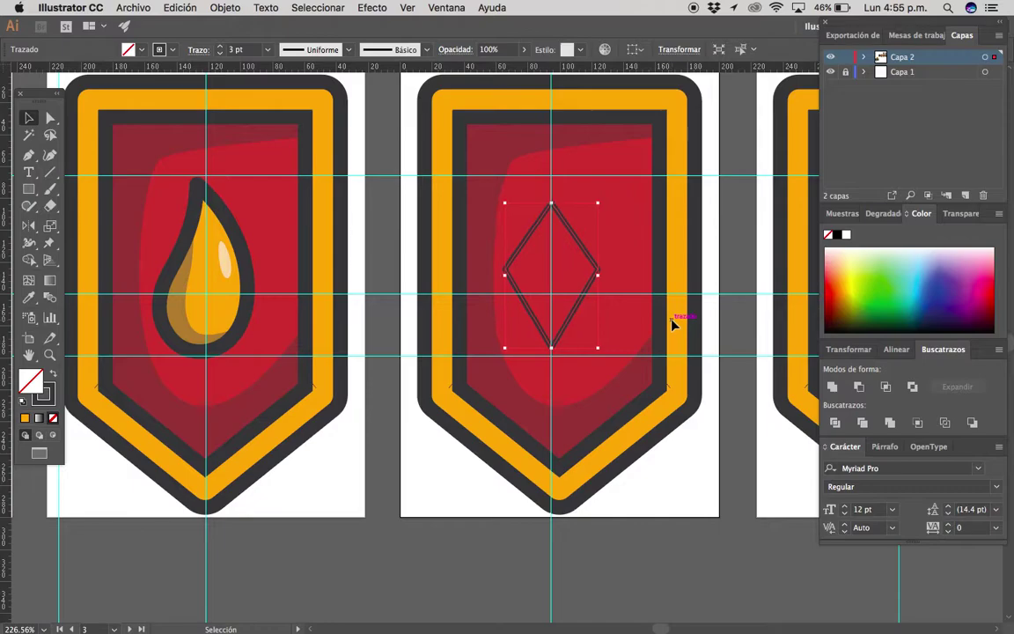
drag(661, 339, 457, 343)
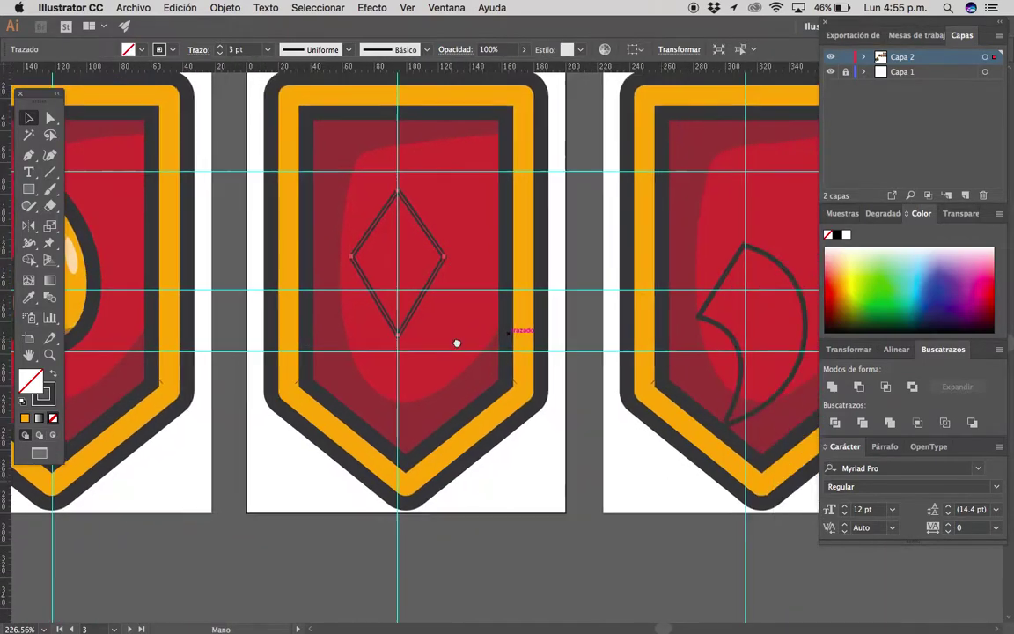
Nudge the curved-emblem shield left and right to align it on its artboard.
scroll(475, 335, right, 2)
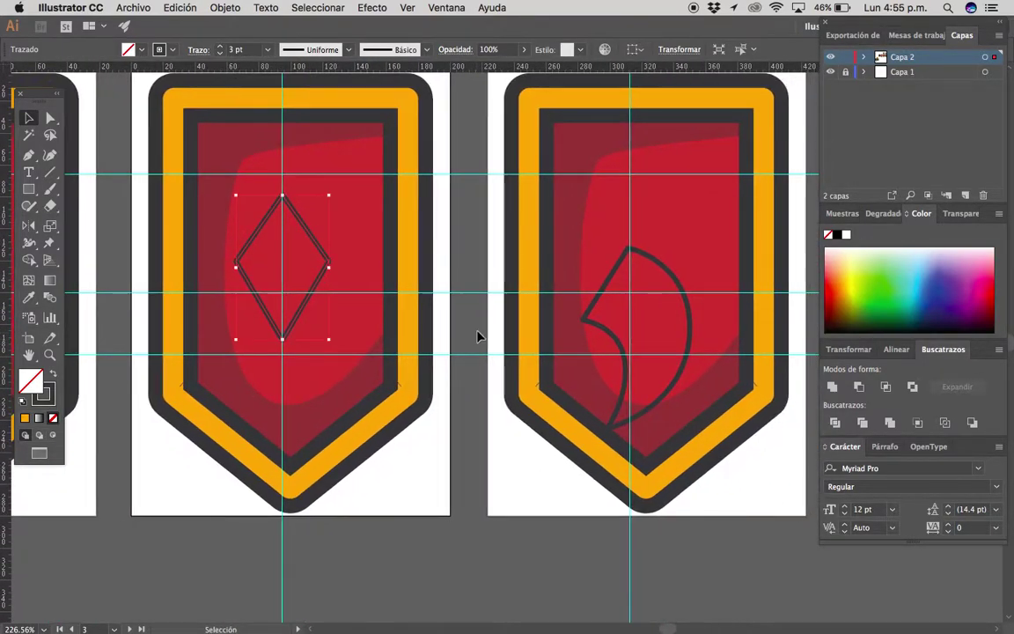
scroll(467, 344, left, 5)
scroll(467, 344, up, 1)
scroll(572, 327, down, 3)
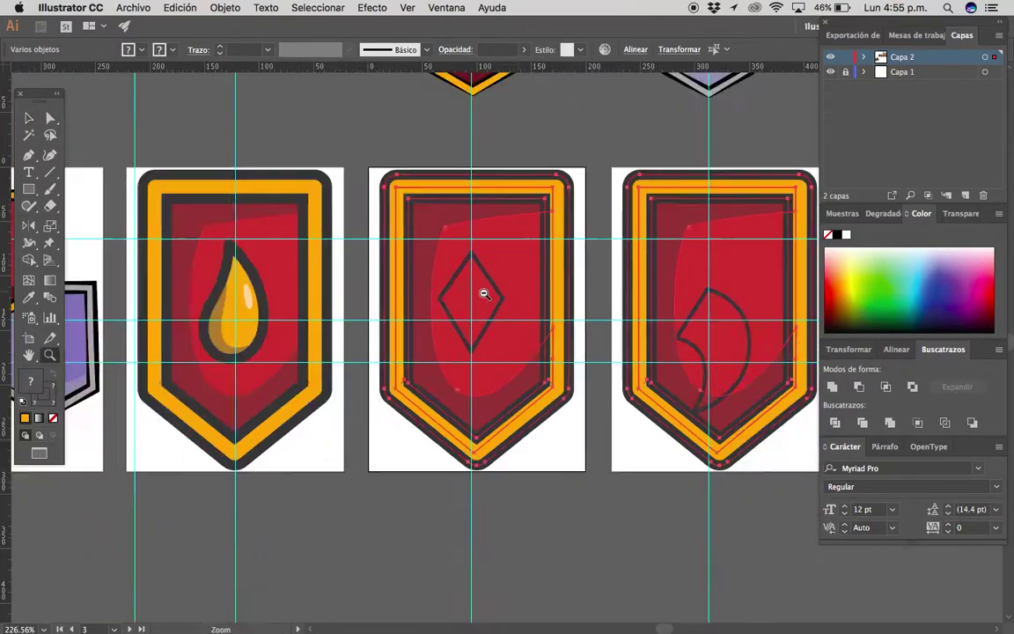
scroll(536, 277, down, 2)
click(536, 276)
scroll(467, 263, up, 2)
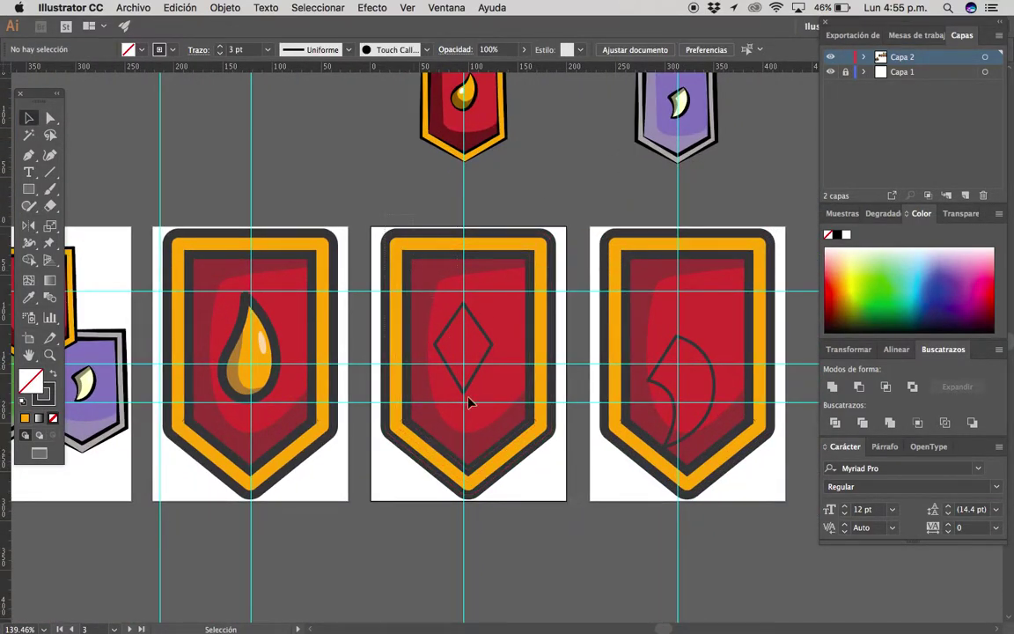
click(548, 381)
scroll(550, 380, up, 2)
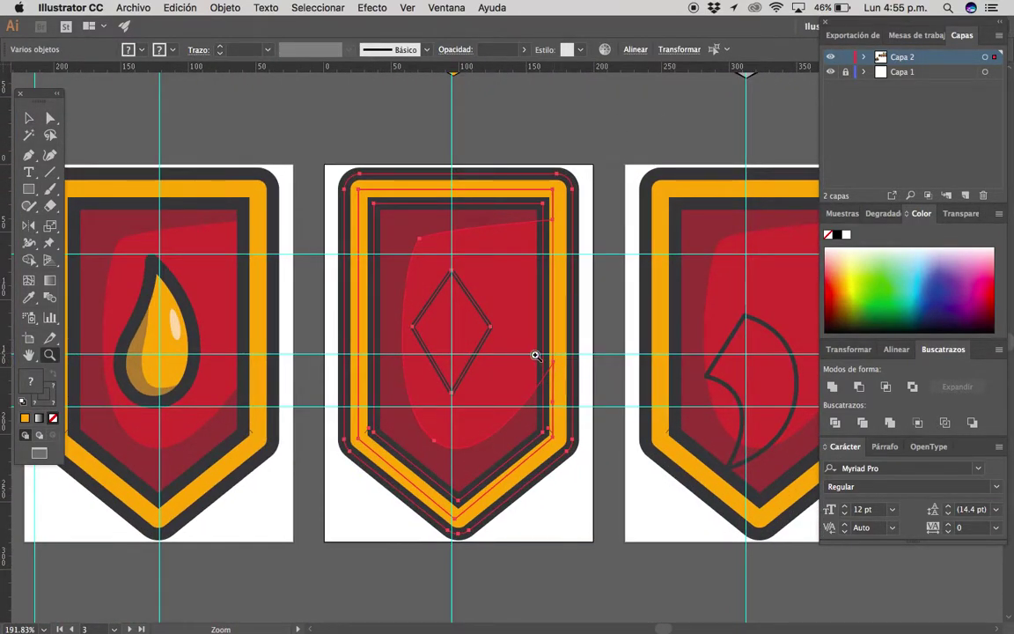
key(v)
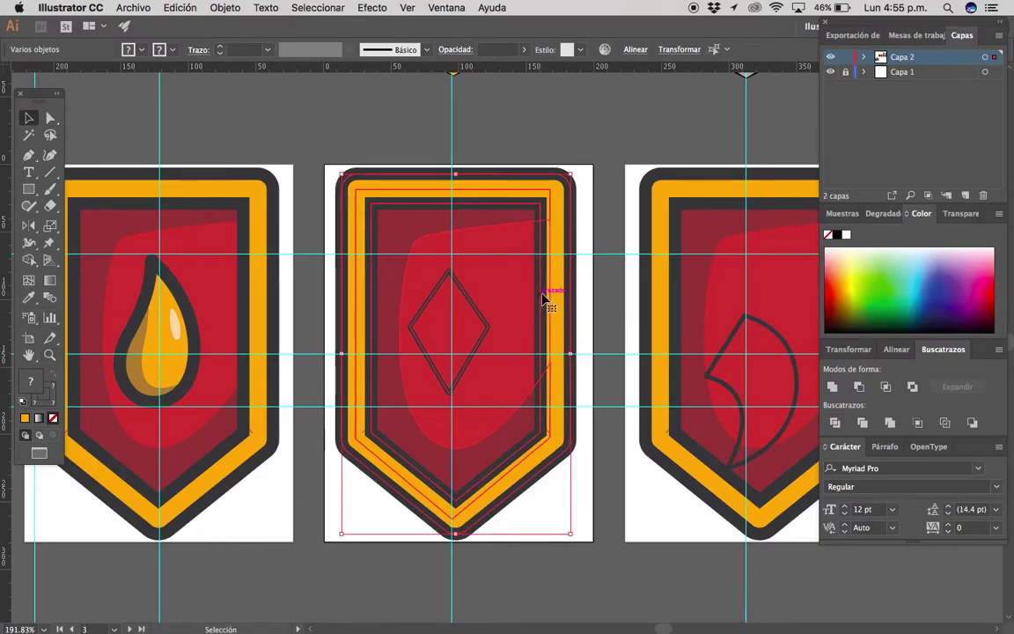
mouse_move(552, 296)
mouse_down()
mouse_move(463, 316)
mouse_move(434, 308)
mouse_up()
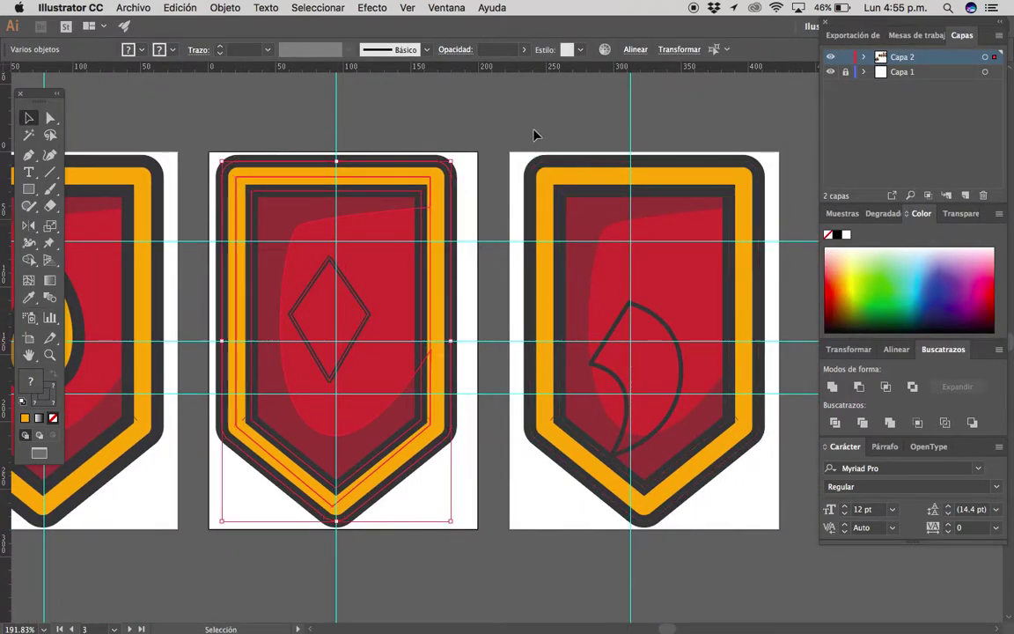
click(739, 490)
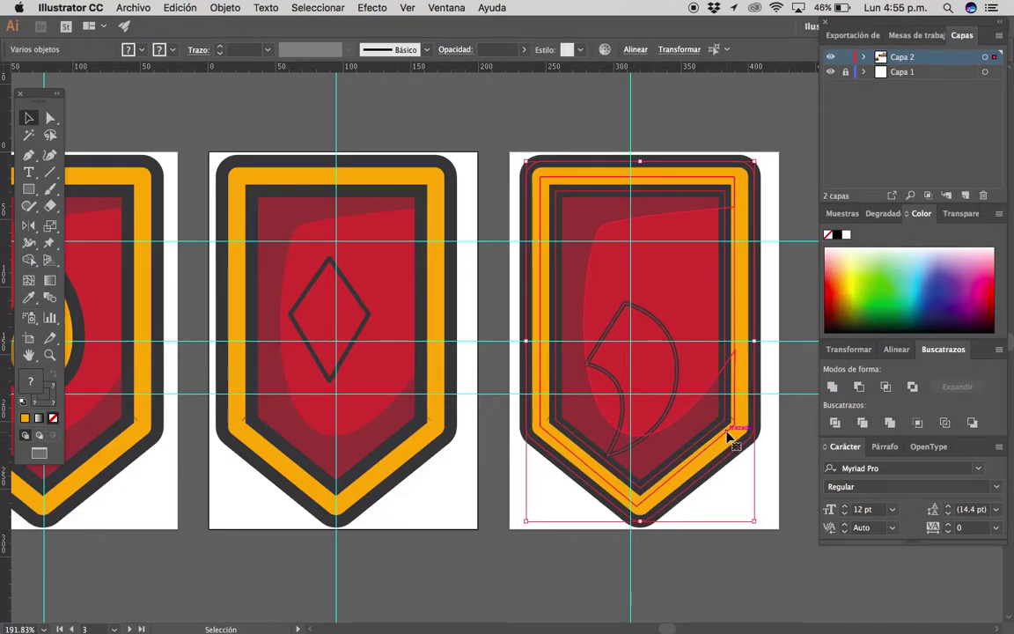
key(Left)
key(Left)
key(Left)
key(Left)
key(Left)
key(Left)
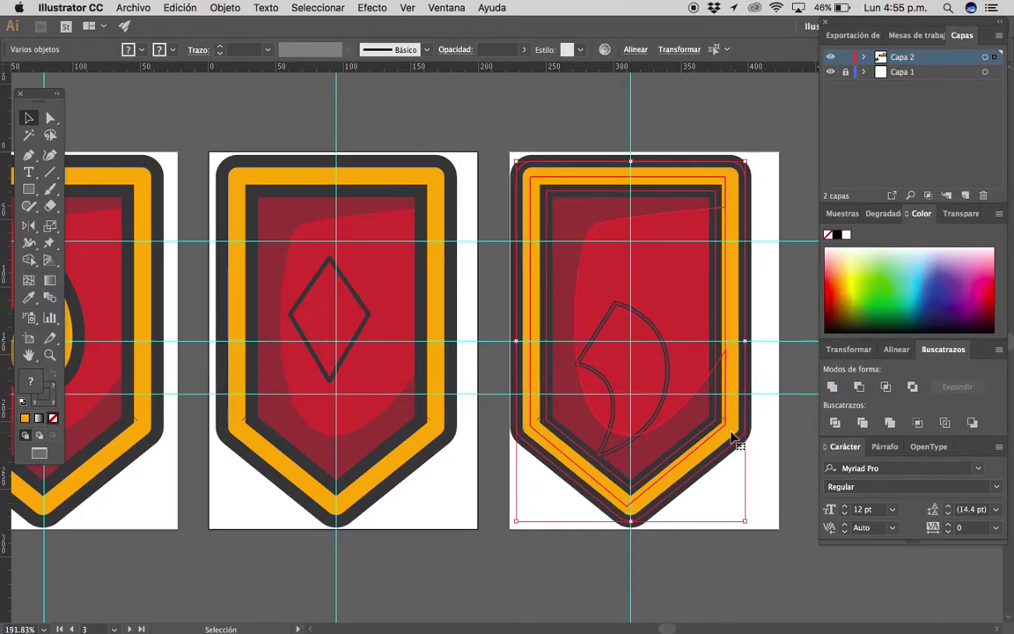
key(Right)
key(Right)
key(Right)
key(Right)
key(Right)
key(Right)
key(Right)
key(Right)
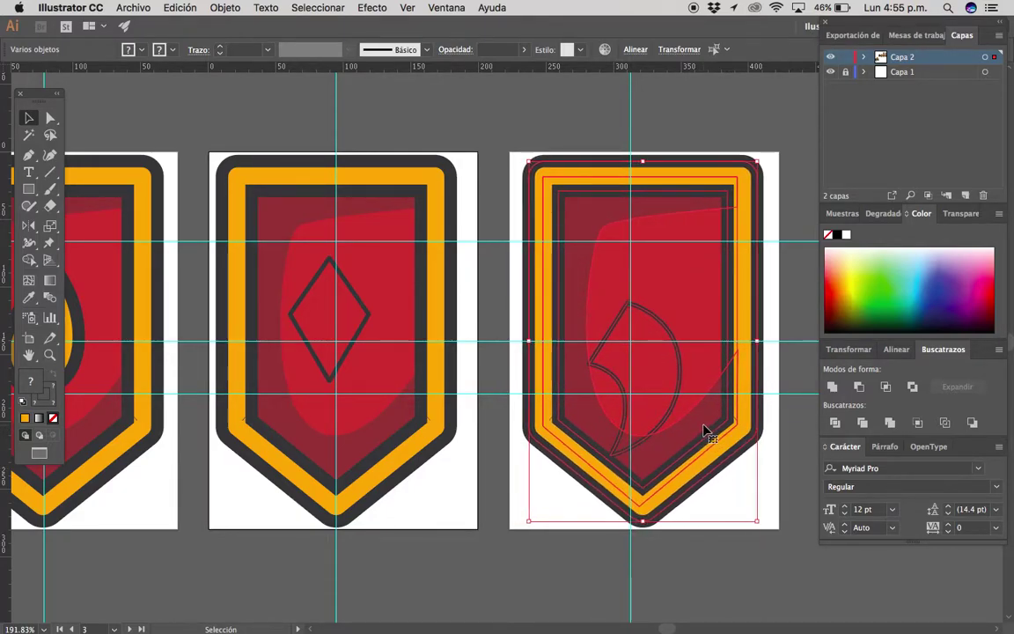
key(Right)
key(Right)
key(Right)
scroll(638, 451, up, 2)
Unlock the guides and delete the old vertical guides over the right shields.
scroll(500, 369, down, 3)
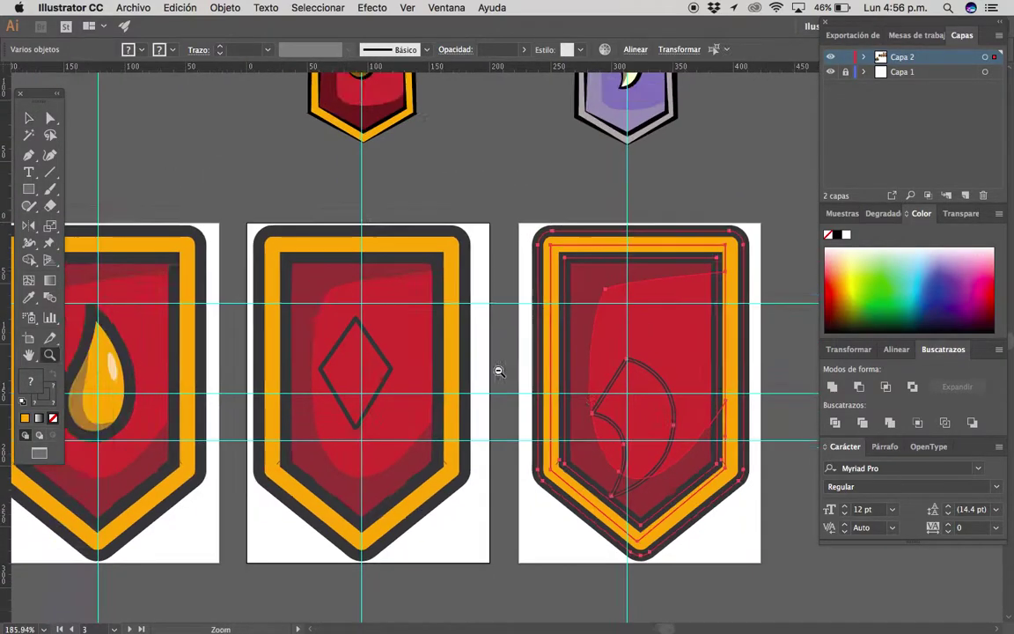
click(491, 240)
right_click(509, 255)
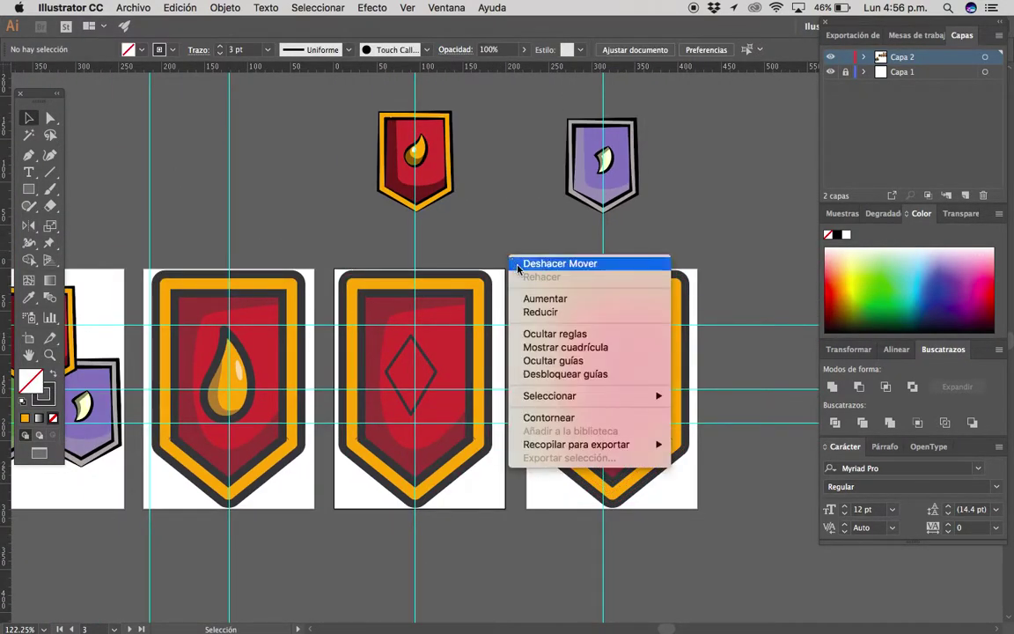
click(556, 374)
drag(391, 250, 627, 267)
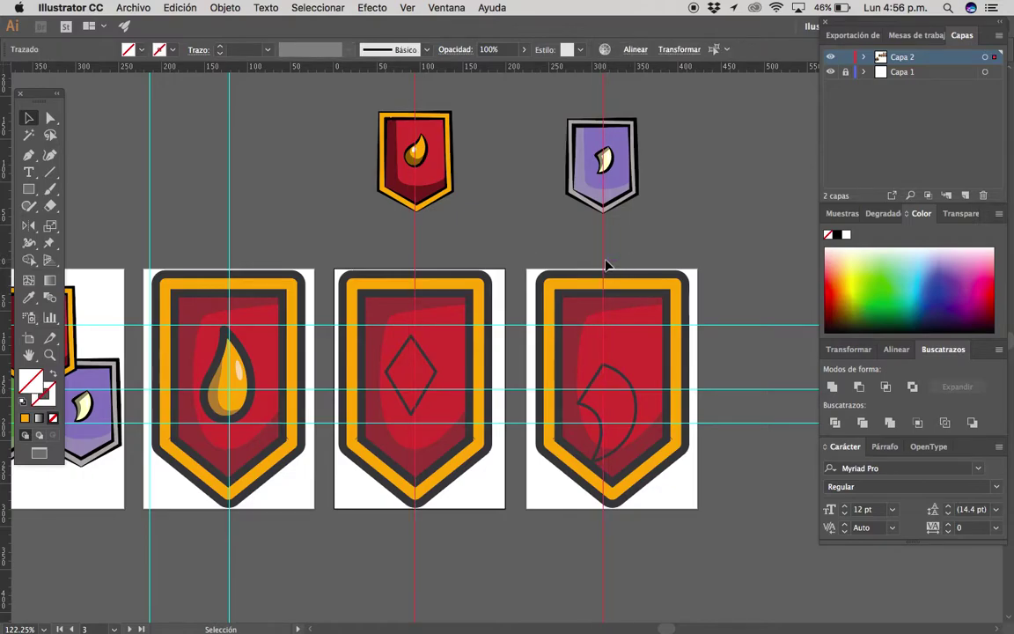
key(Delete)
Draw a rectangle across the diamond shield and place a vertical guide through its centre.
scroll(539, 253, up, 1)
scroll(532, 245, up, 1)
key(m)
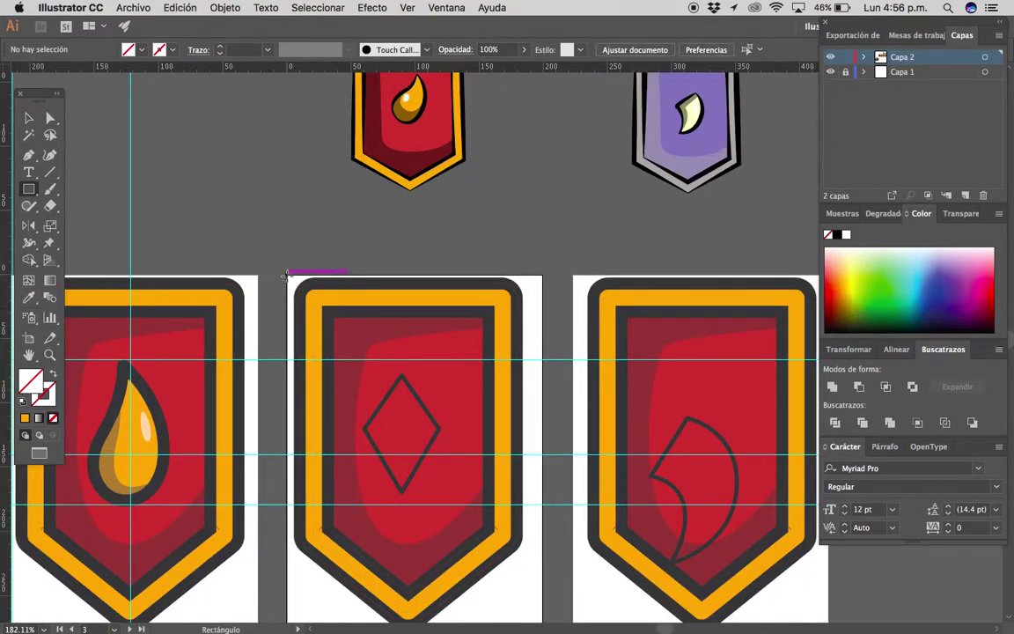
drag(290, 276, 543, 249)
mouse_move(9, 512)
mouse_down()
mouse_move(254, 330)
mouse_move(394, 271)
mouse_up()
super+click(412, 264)
scroll(413, 256, right, 3)
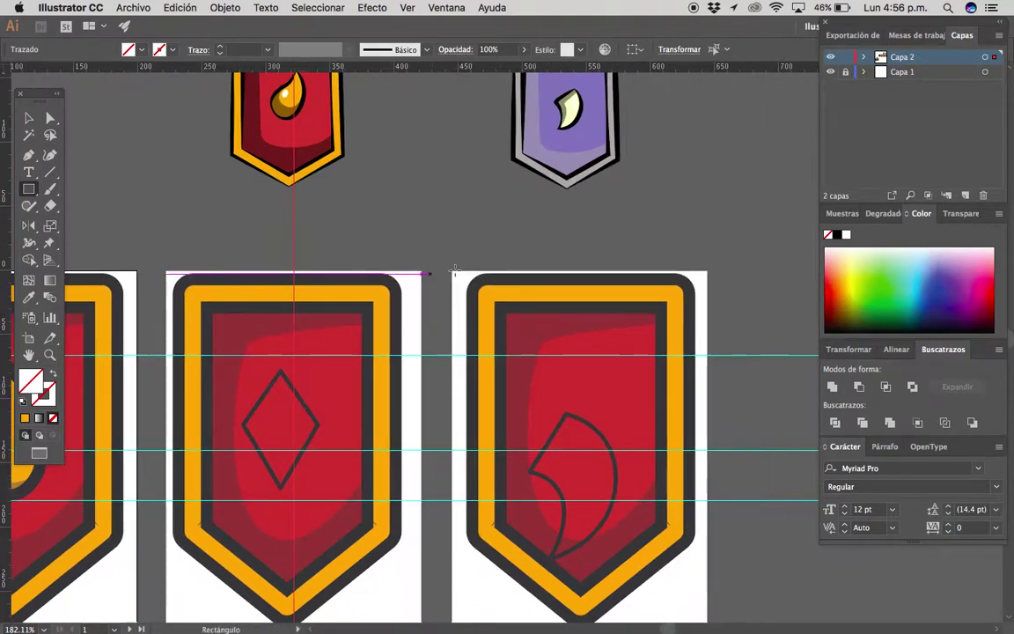
key(v)
click(389, 272)
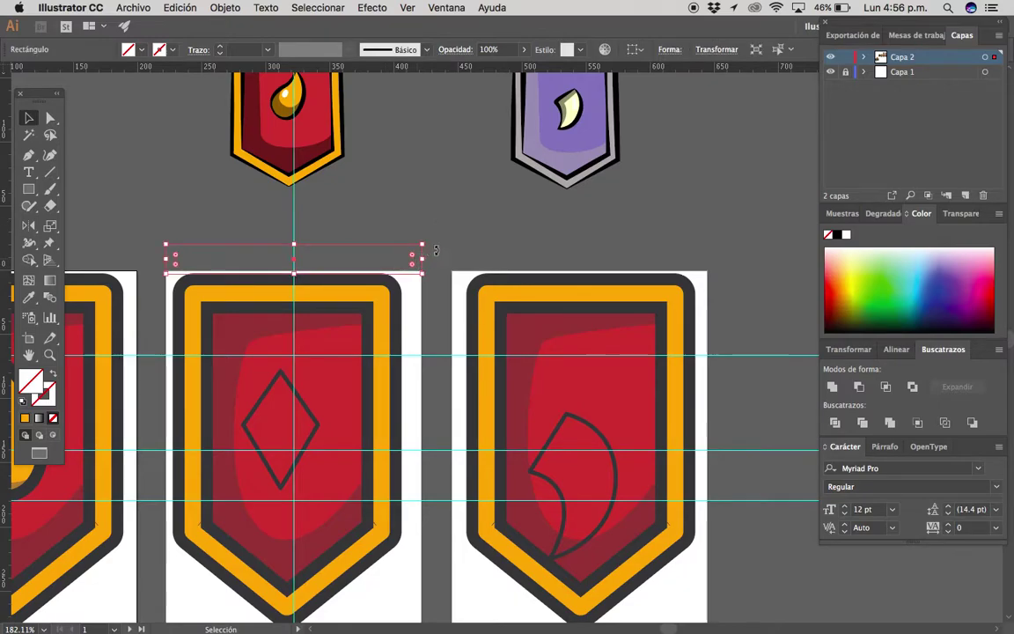
click(445, 250)
Draw a no-fill rectangle spanning the right shield's width.
key(m)
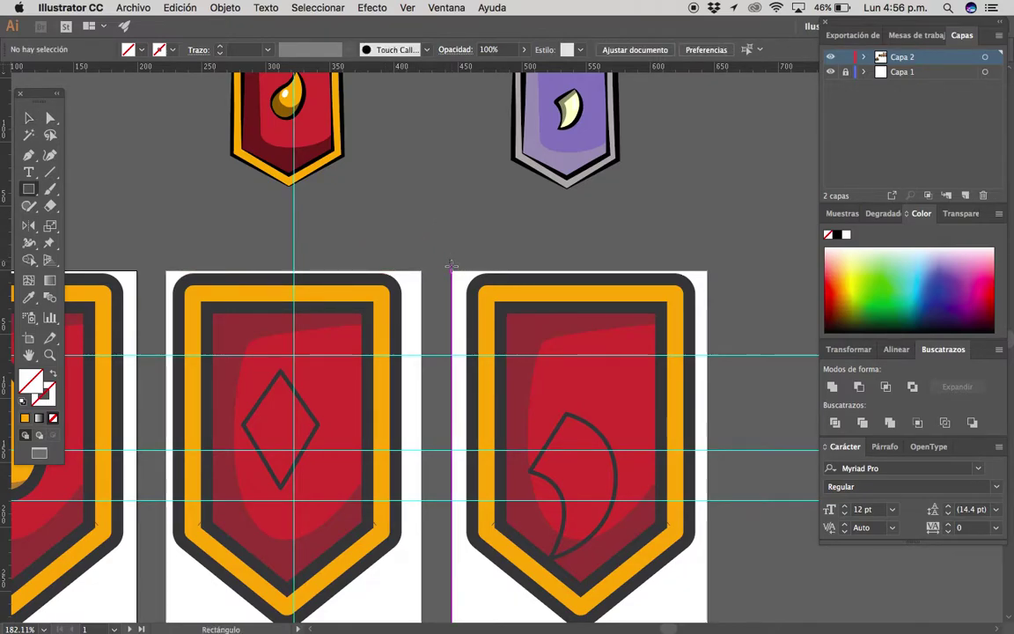
drag(451, 270, 707, 231)
key(v)
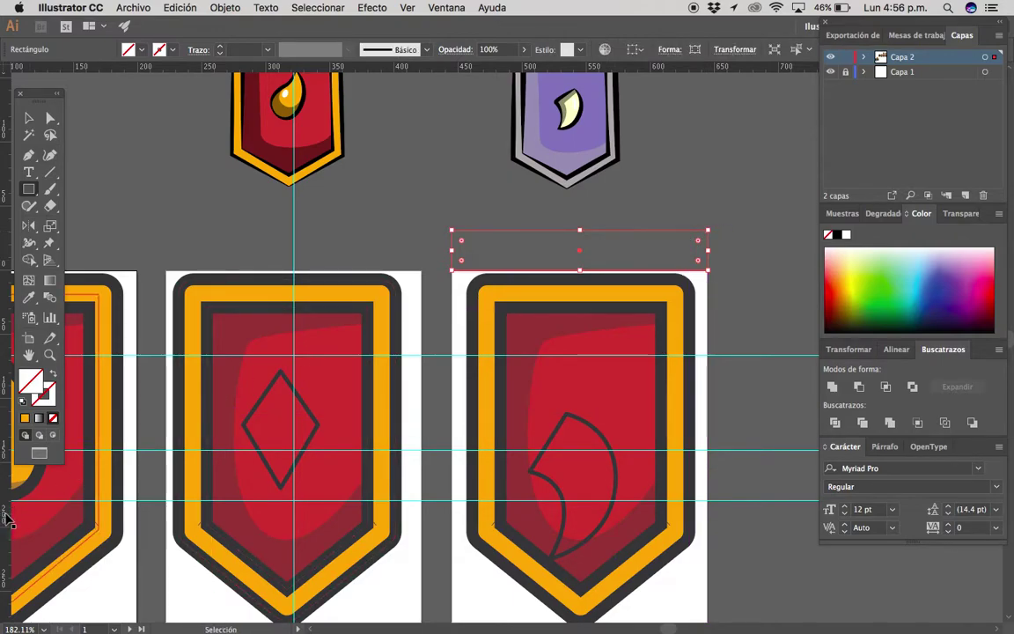
double_click(25, 519)
click(464, 227)
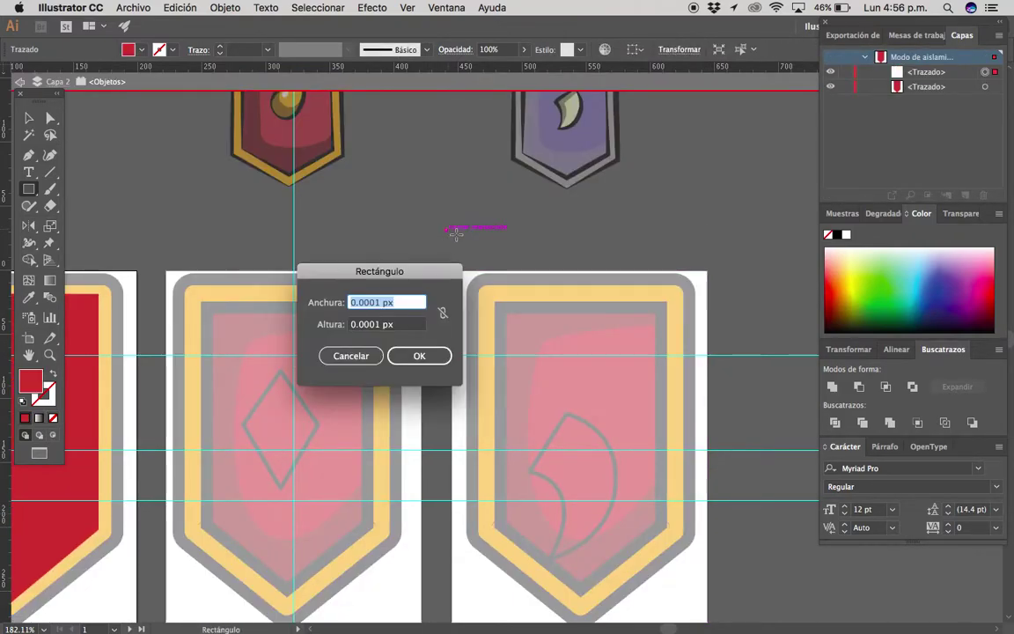
key(Escape)
key(Escape)
key(f)
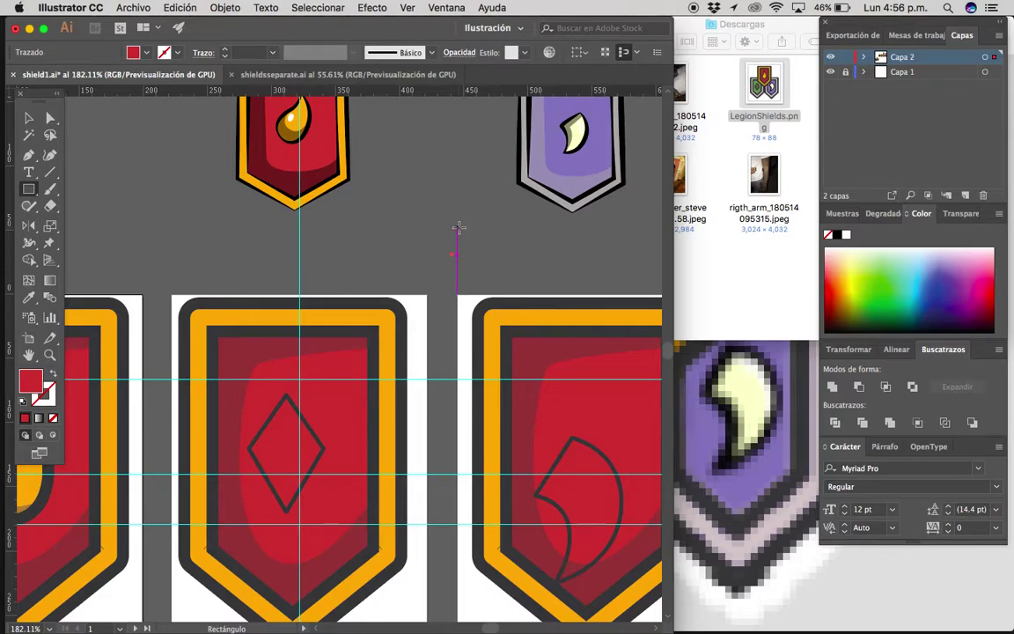
drag(457, 254, 713, 295)
scroll(385, 233, right, 3)
key(v)
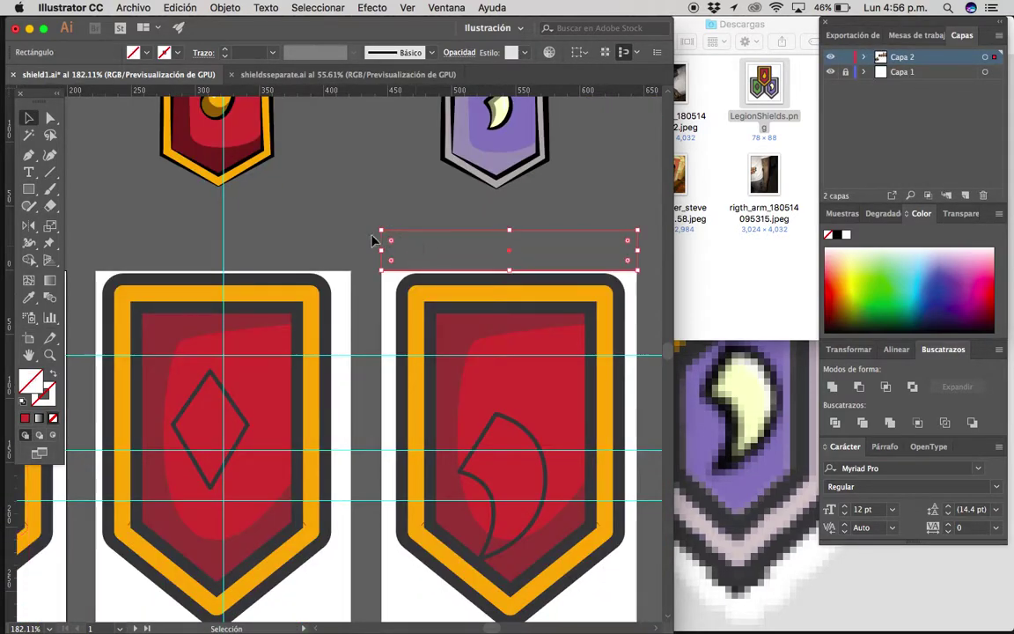
Drag a new vertical guide to the centre of the right shield's rectangle.
drag(3, 504, 11, 504)
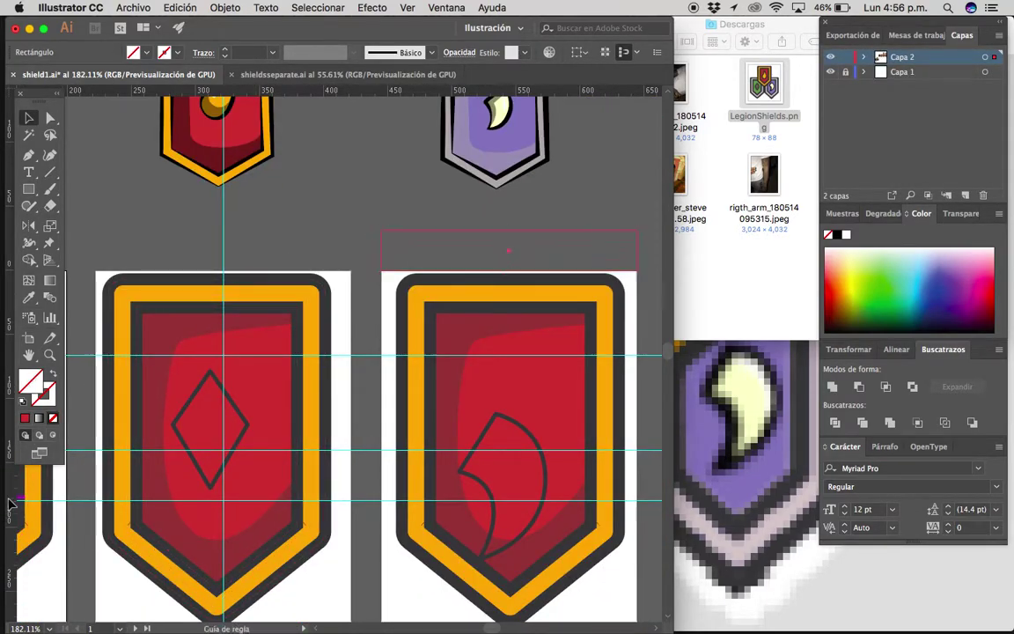
drag(476, 286, 509, 253)
scroll(538, 244, down, 2)
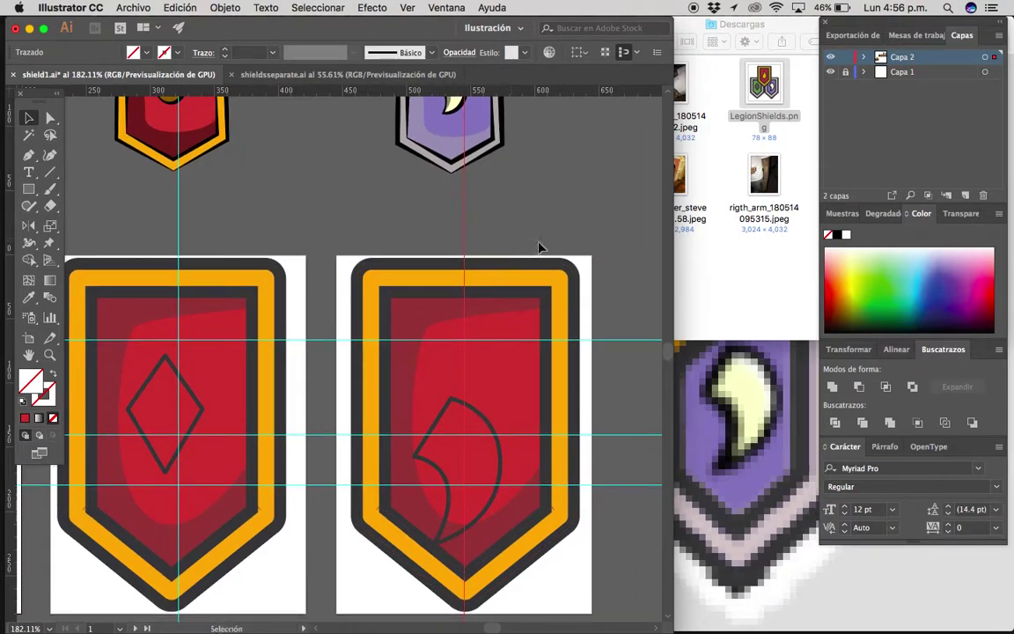
drag(573, 228, 605, 251)
scroll(594, 244, down, 1)
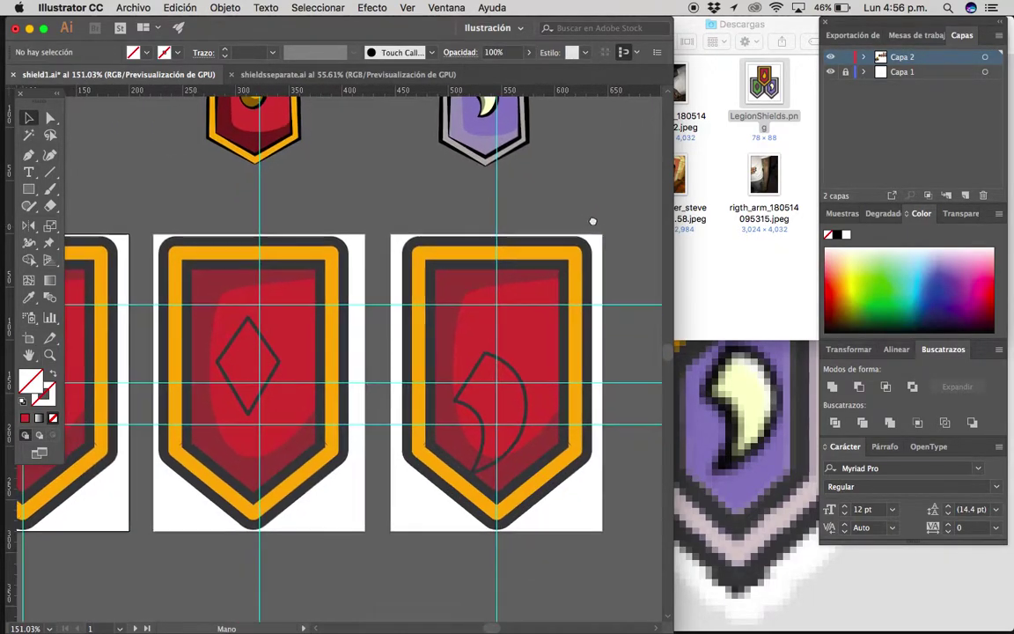
scroll(528, 233, down, 1)
scroll(410, 229, left, 2)
Select the drop shield, clear the selection and lock the guides again.
scroll(290, 229, up, 2)
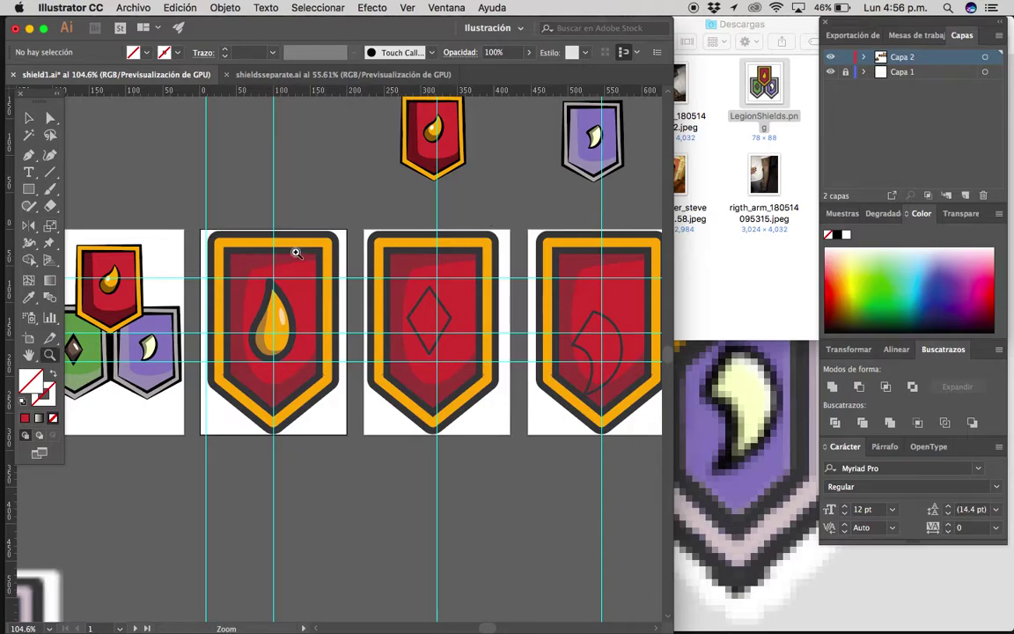
scroll(188, 222, up, 2)
click(360, 455)
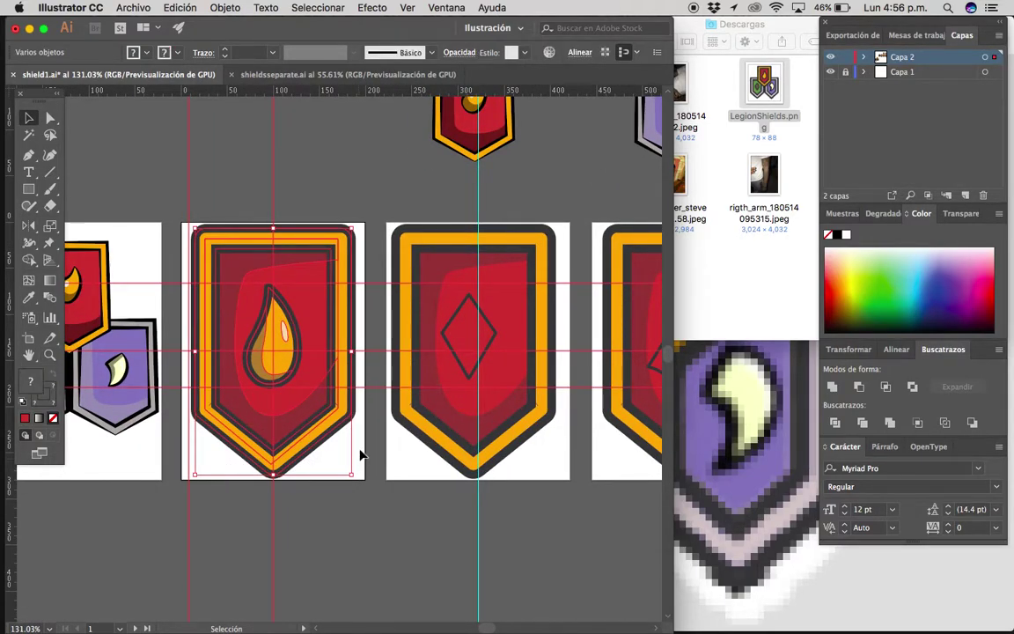
scroll(351, 476, up, 2)
scroll(328, 414, up, 3)
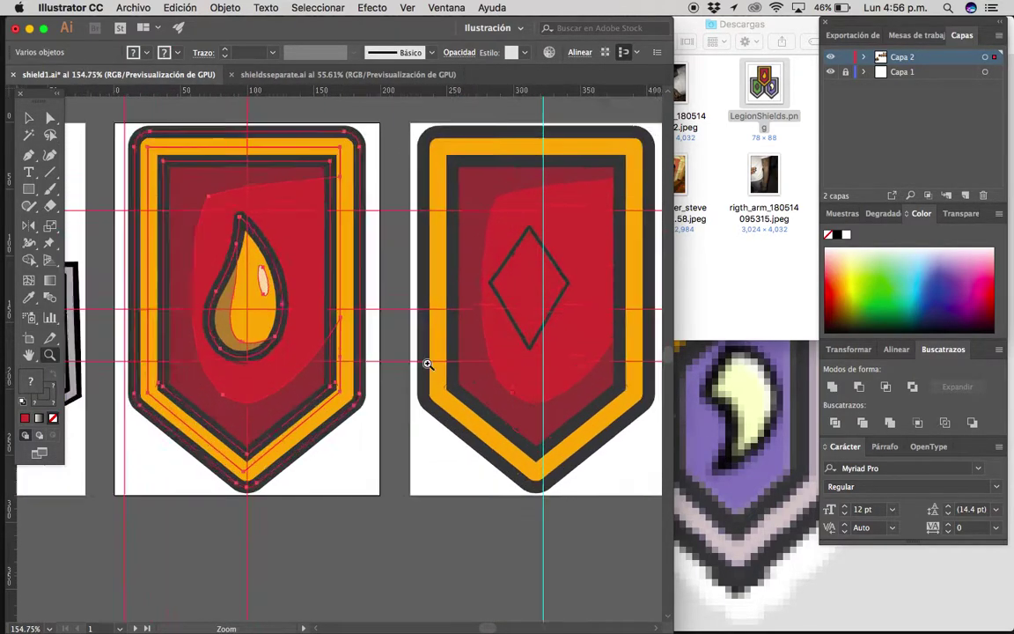
scroll(427, 361, up, 4)
scroll(351, 335, up, 3)
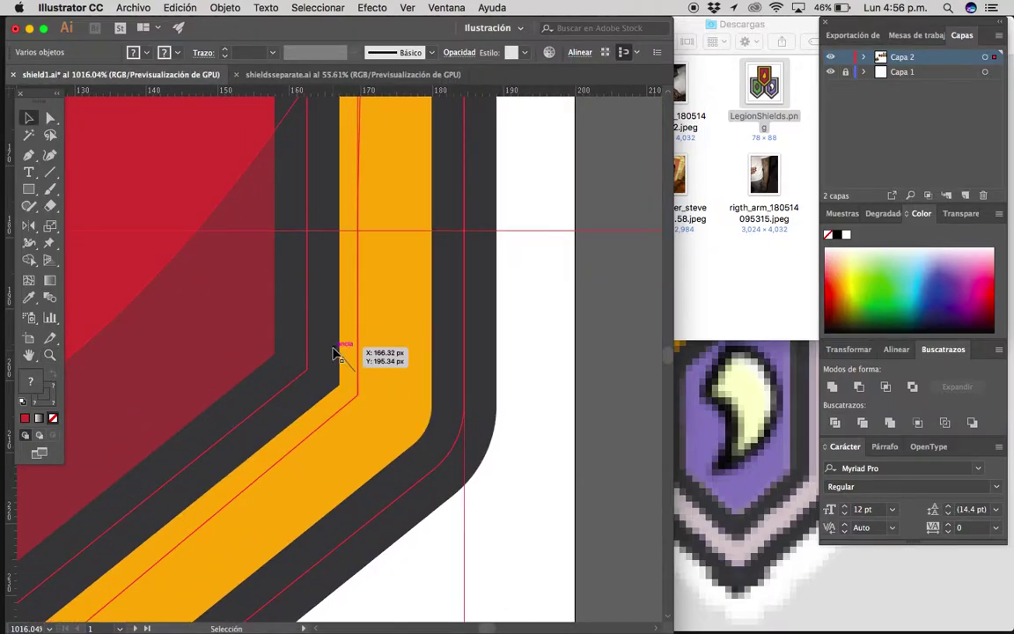
click(533, 305)
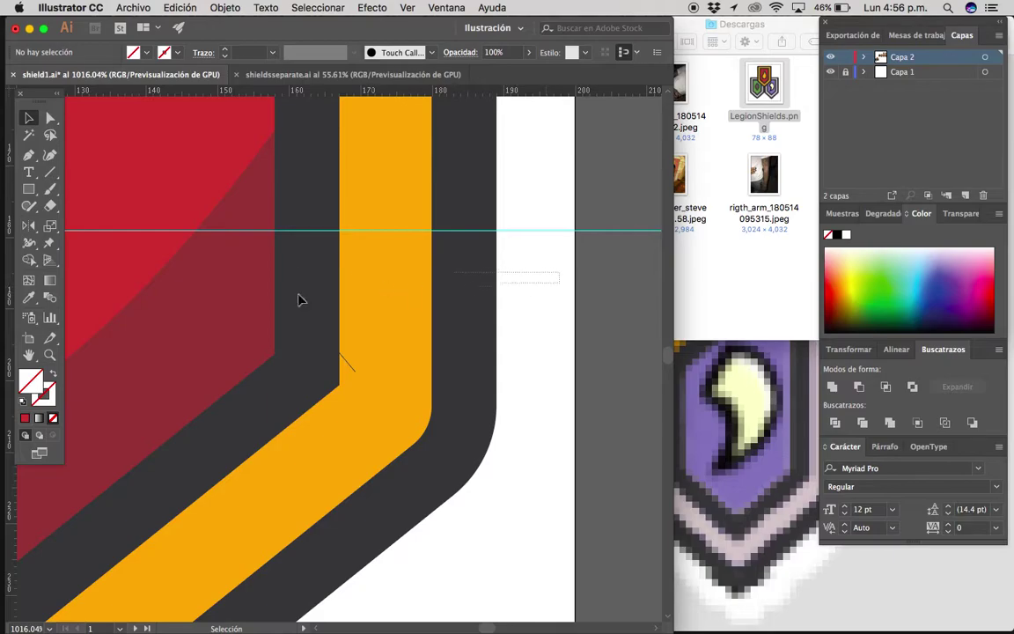
key(super+a)
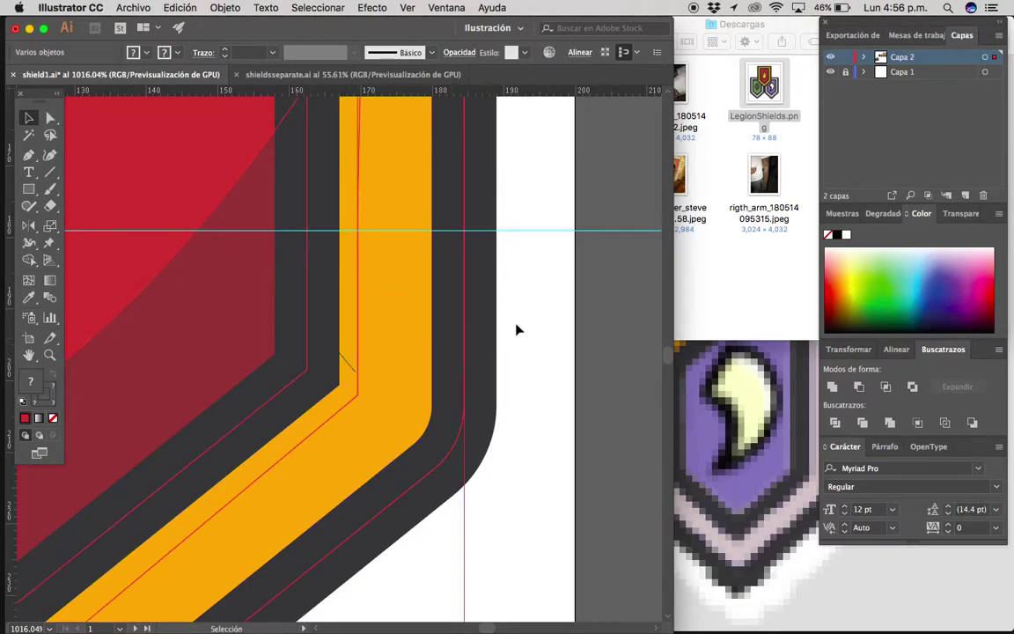
scroll(516, 330, down, 3)
click(541, 333)
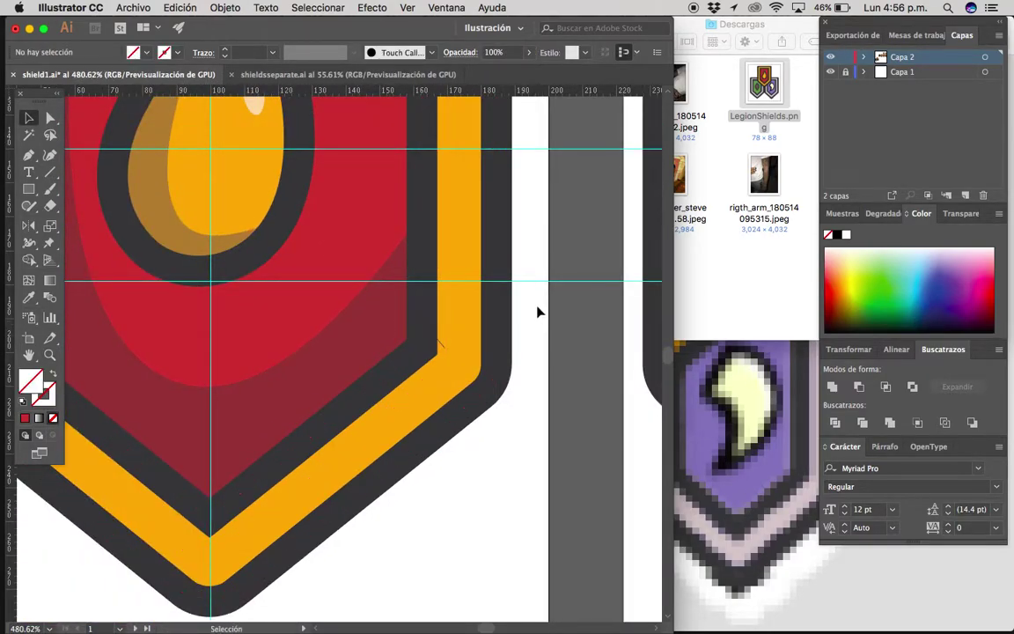
right_click(539, 311)
click(586, 430)
Zoom in closely on the yellow band's inner corner at the shield's lower right.
key(z)
click(509, 328)
key(super+a)
click(438, 328)
click(452, 343)
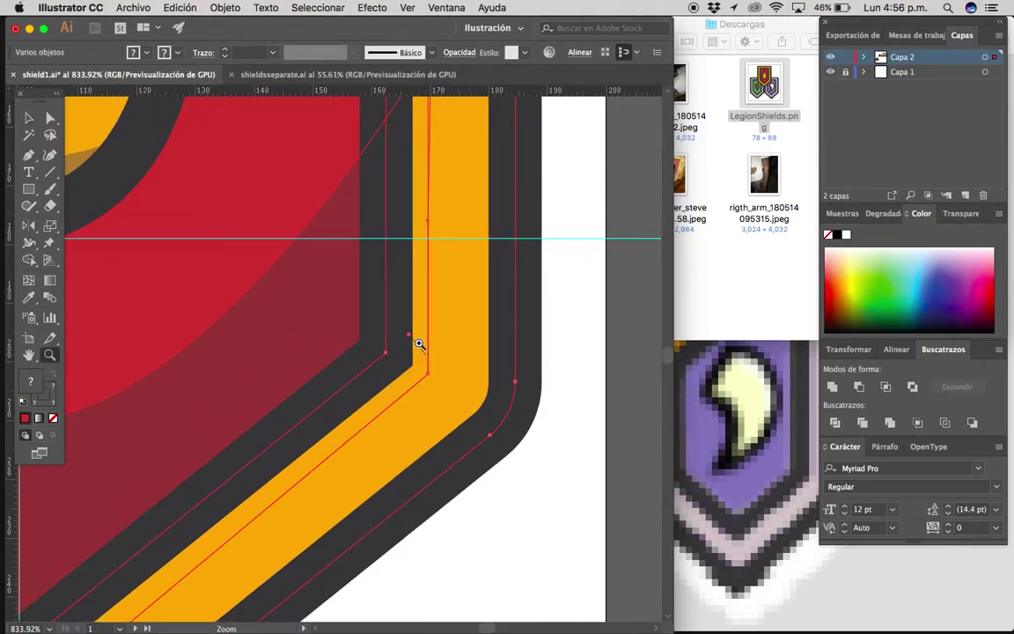
key(a)
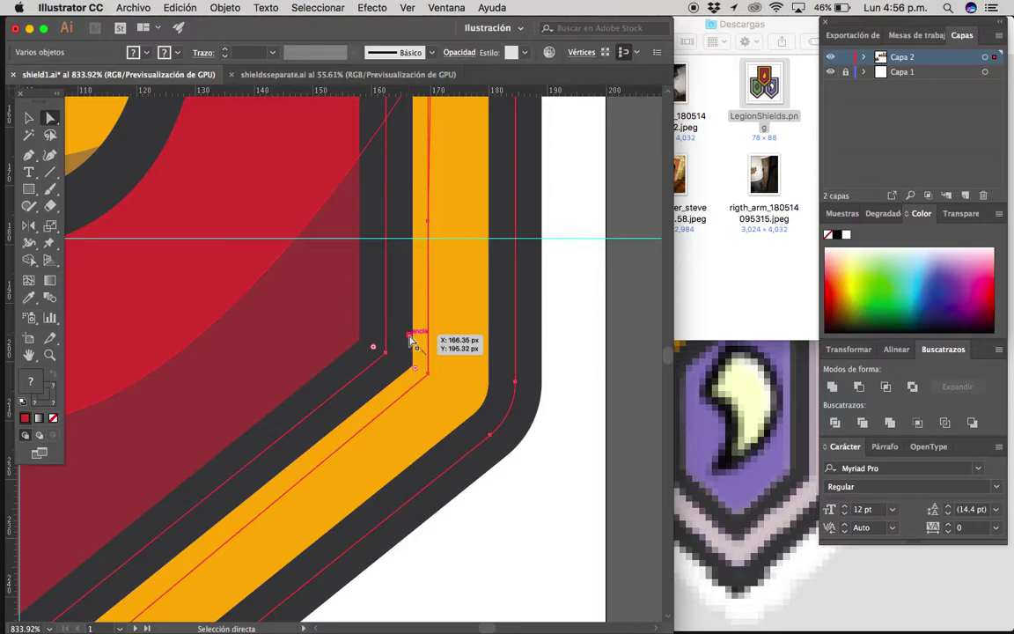
click(408, 335)
click(465, 405)
key(super+shift+a)
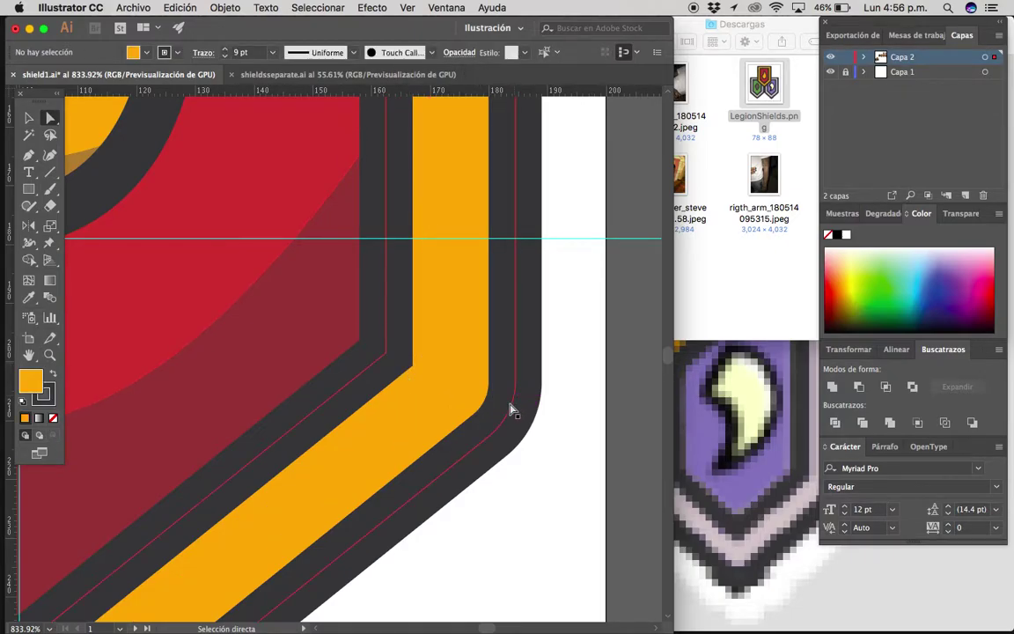
key(super+0)
key(z)
click(443, 362)
drag(443, 362, 547, 360)
Drag the yellow band's inner corner anchor into line with the outline, then deselect.
key(a)
key(super+a)
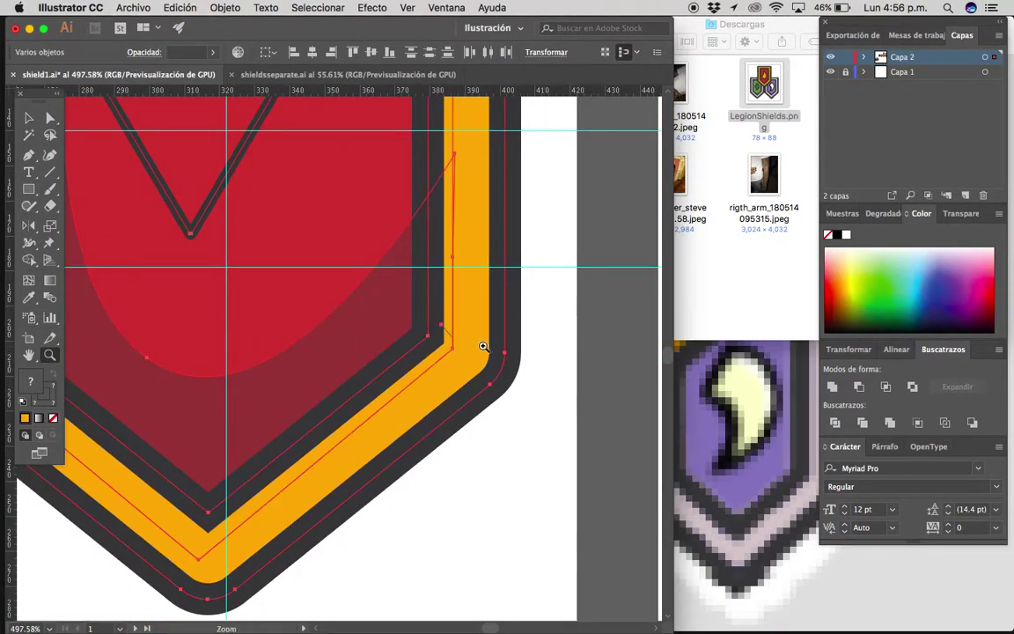
scroll(423, 319, up, 3)
click(424, 313)
click(476, 365)
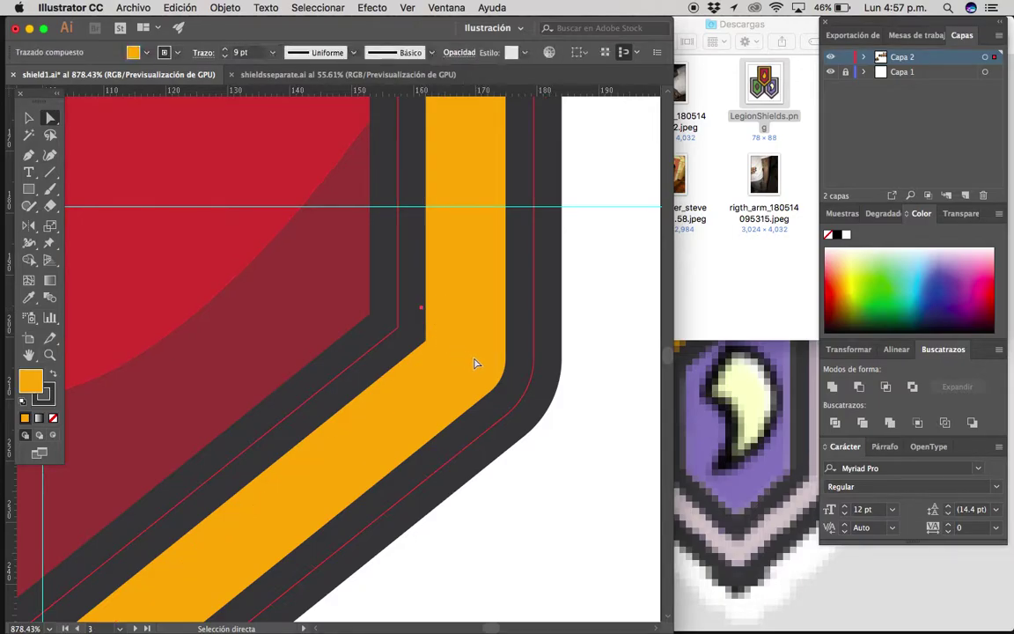
key(super+shift+a)
scroll(502, 396, down, 4)
scroll(419, 346, up, 2)
scroll(590, 367, up, 3)
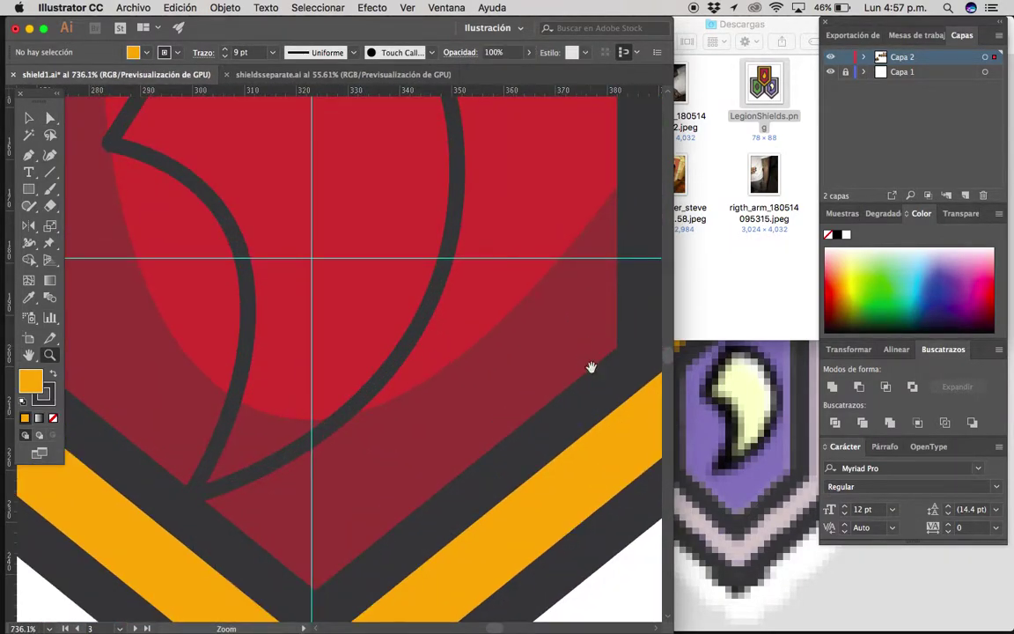
scroll(351, 364, up, 2)
key(super+a)
click(411, 328)
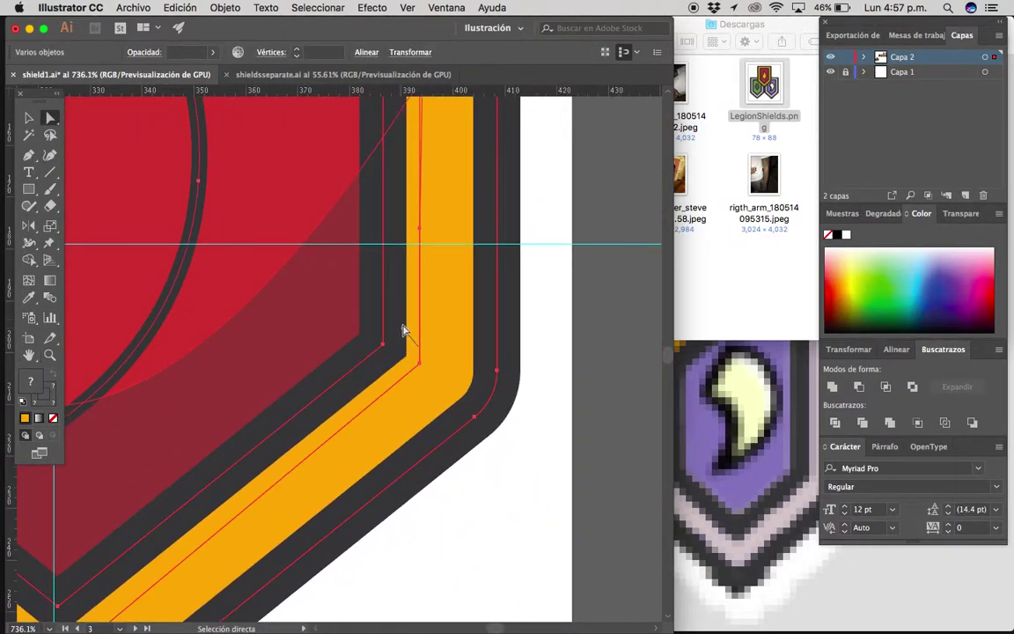
drag(403, 330, 408, 332)
key(super+shift+a)
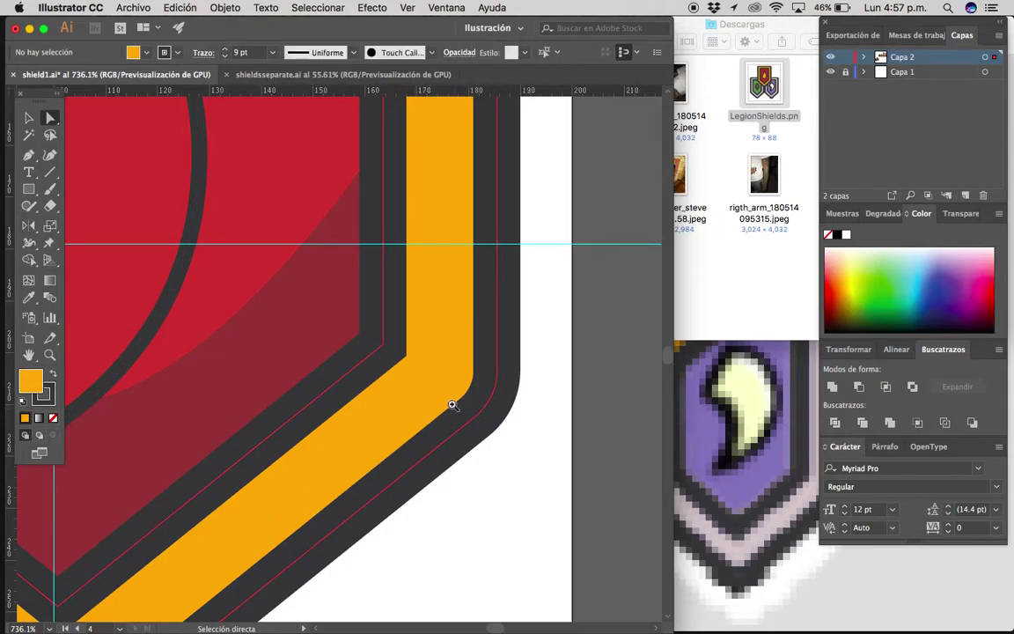
scroll(452, 404, down, 5)
scroll(520, 373, left, 5)
scroll(335, 367, up, 1)
Select the drop, diamond and crescent shields in turn to compare their emblems.
scroll(355, 245, up, 3)
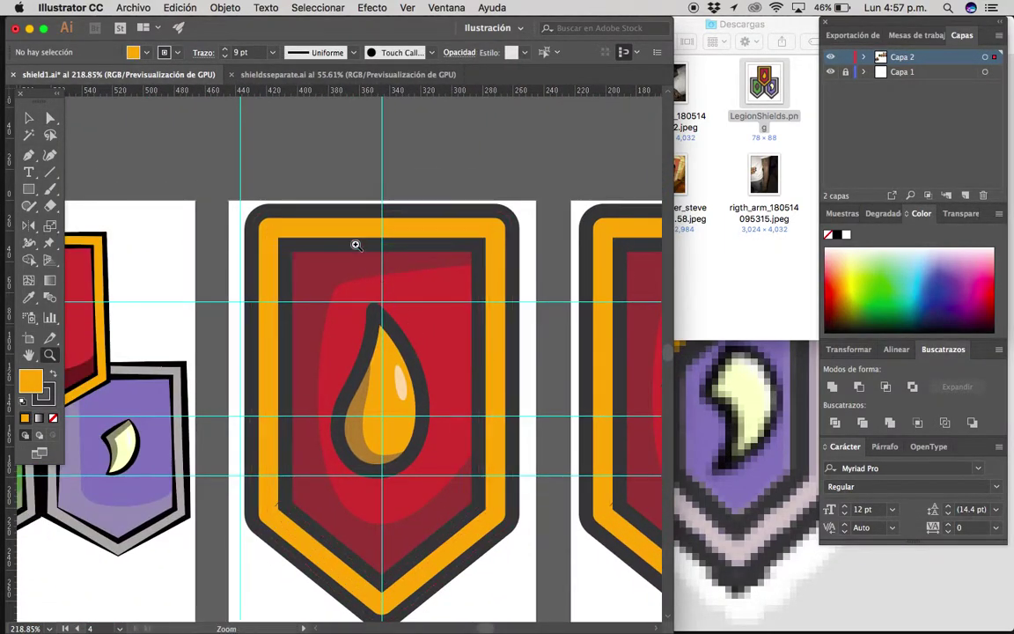
scroll(493, 404, down, 2)
click(492, 404)
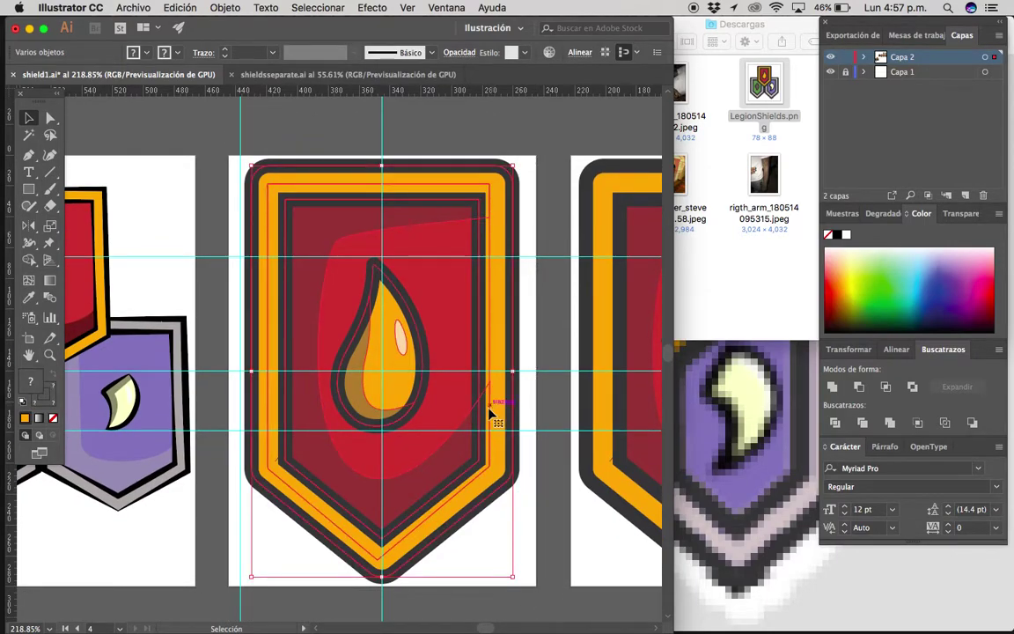
scroll(493, 414, right, 5)
scroll(396, 385, left, 1)
scroll(352, 344, down, 2)
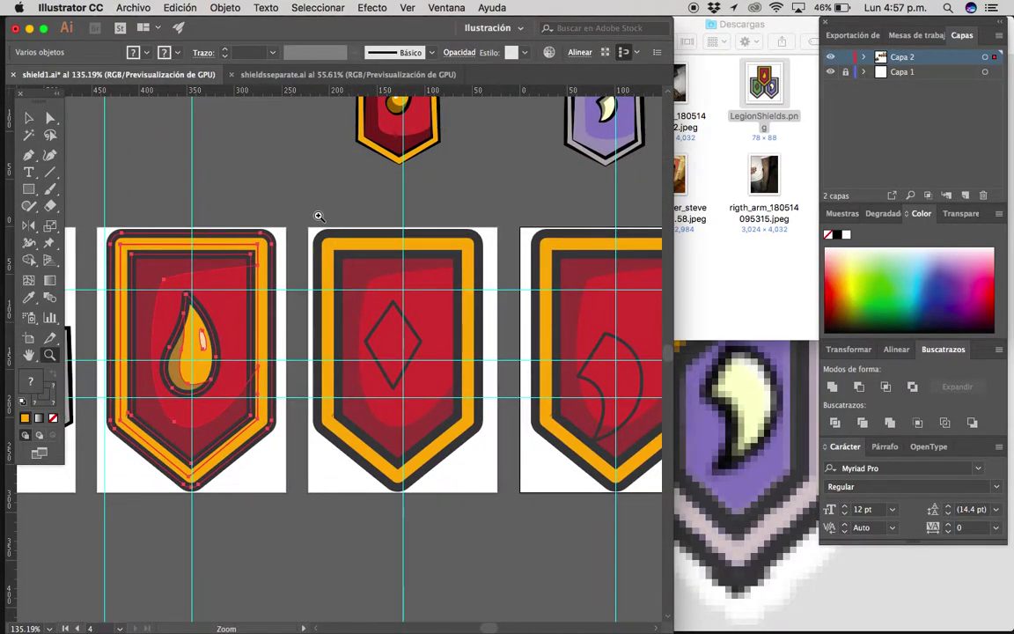
key(v)
click(456, 405)
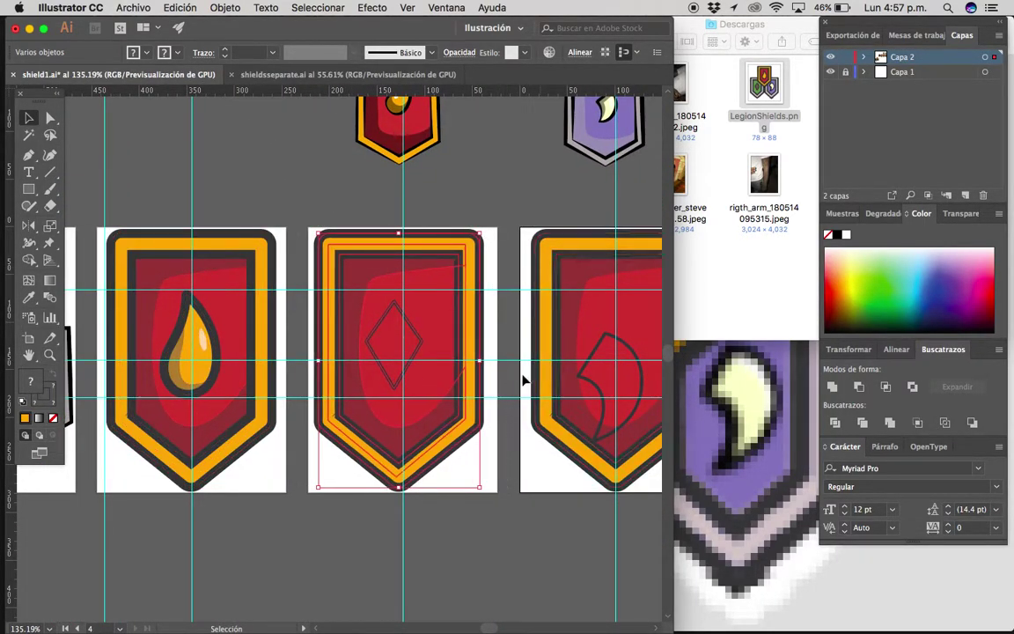
scroll(458, 346, right, 1)
scroll(423, 264, right, 4)
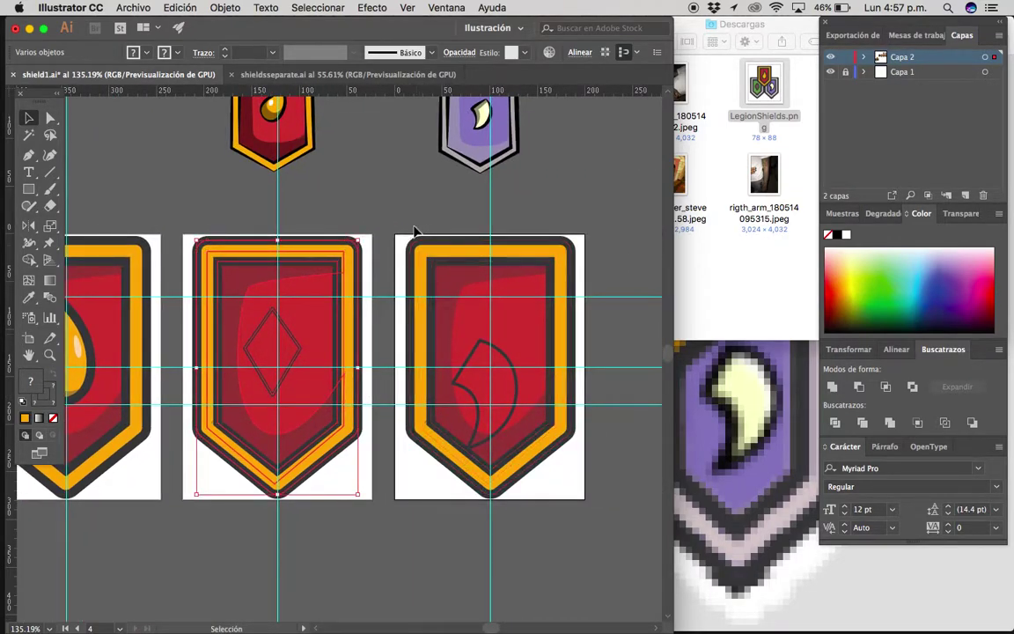
click(547, 425)
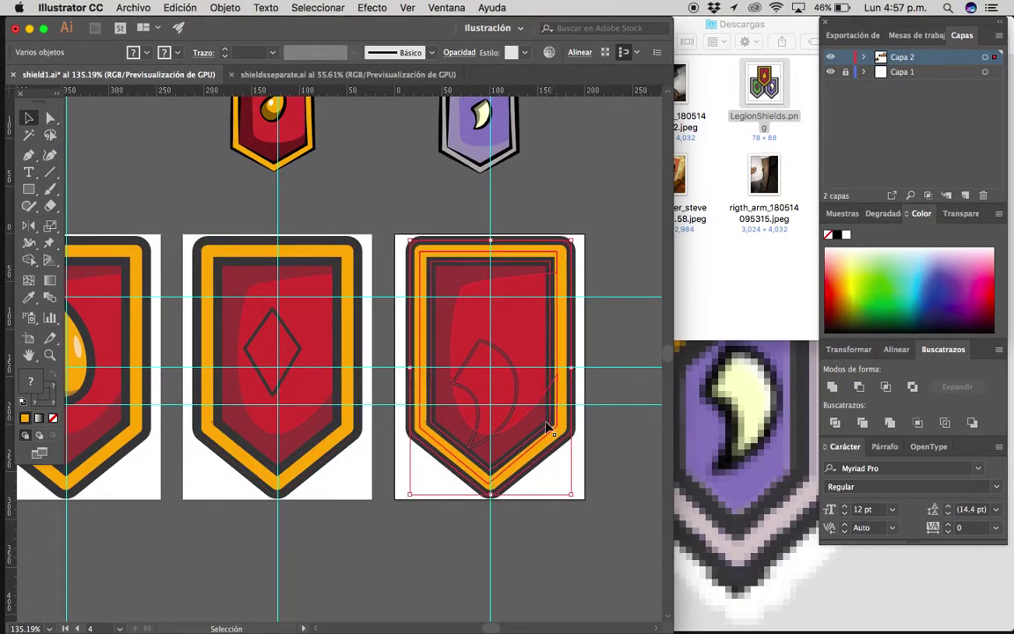
scroll(493, 432, left, 3)
scroll(493, 431, down, 1)
scroll(472, 436, down, 3)
scroll(403, 478, up, 2)
scroll(448, 495, up, 2)
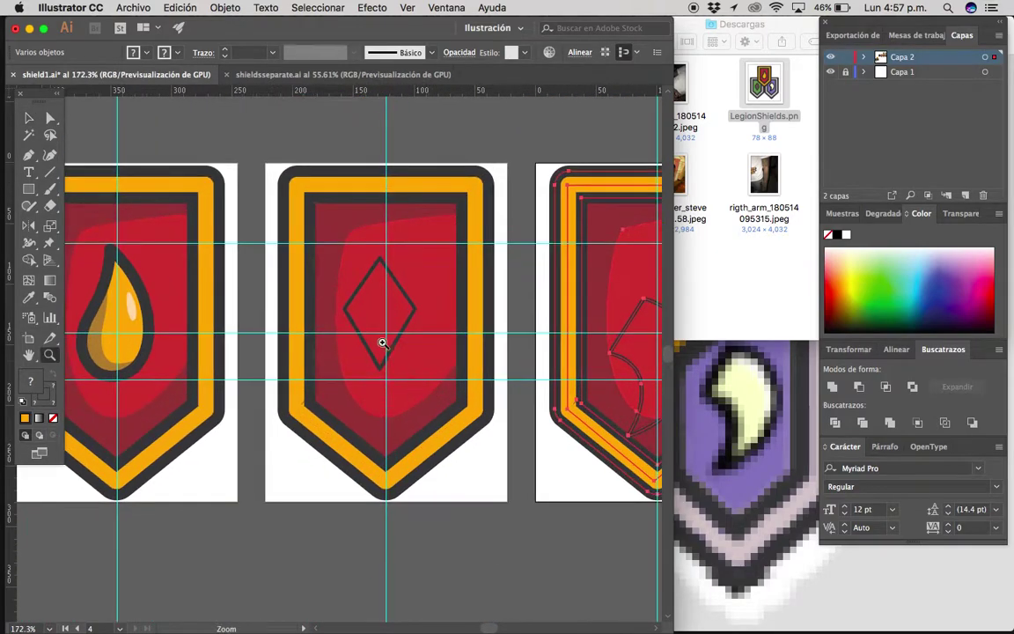
Centre the diamond on the vertical guide and raise the crescent between the horizontal guides.
click(401, 331)
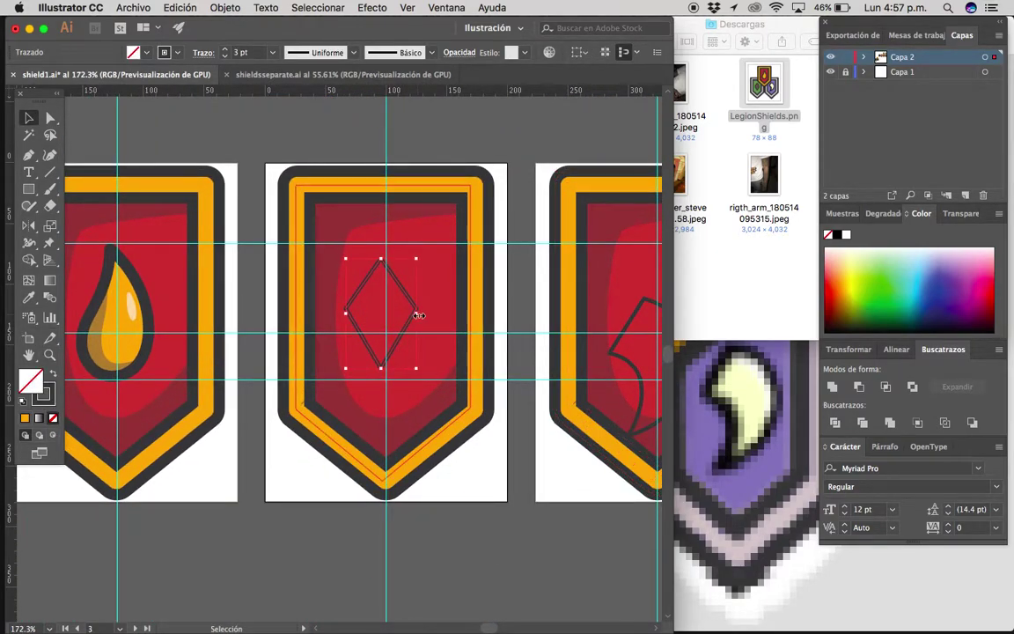
drag(415, 308, 420, 315)
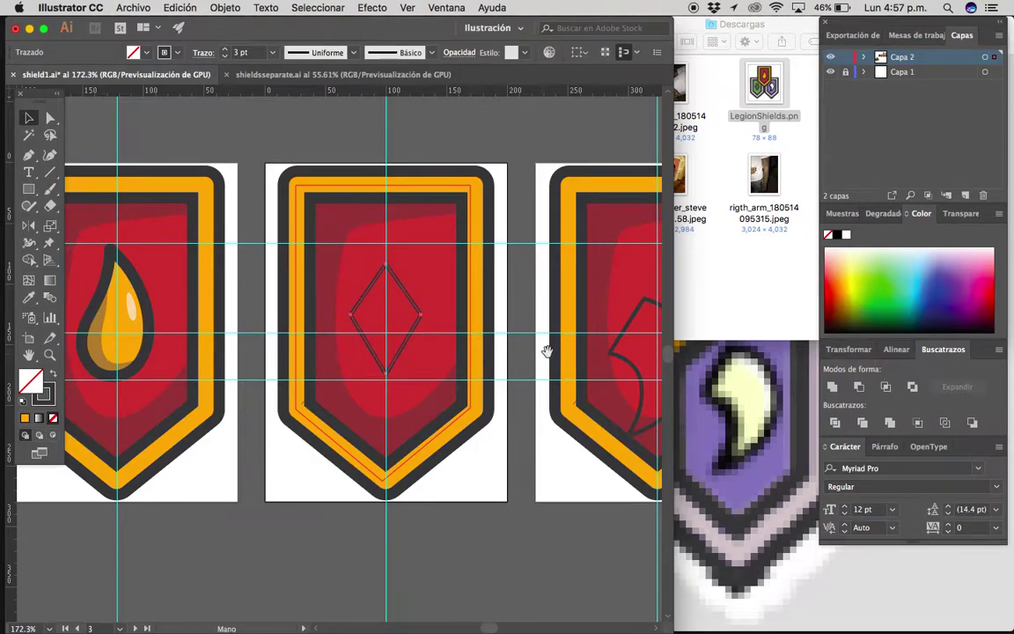
scroll(547, 352, right, 5)
drag(525, 335, 528, 312)
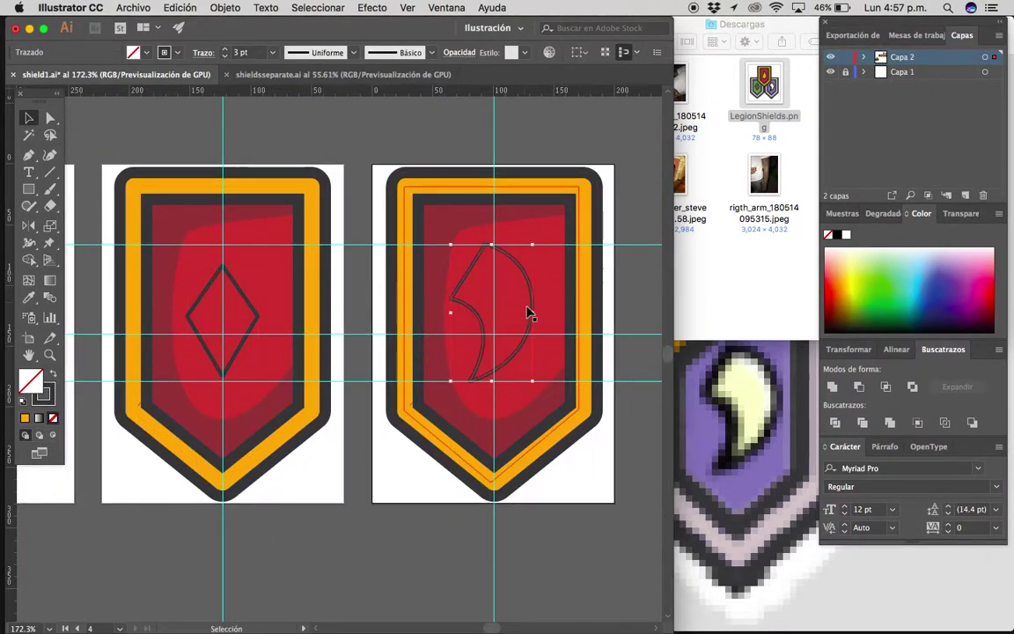
Nudge the red shield into place within the LegionShields composite cluster.
scroll(542, 354, down, 2)
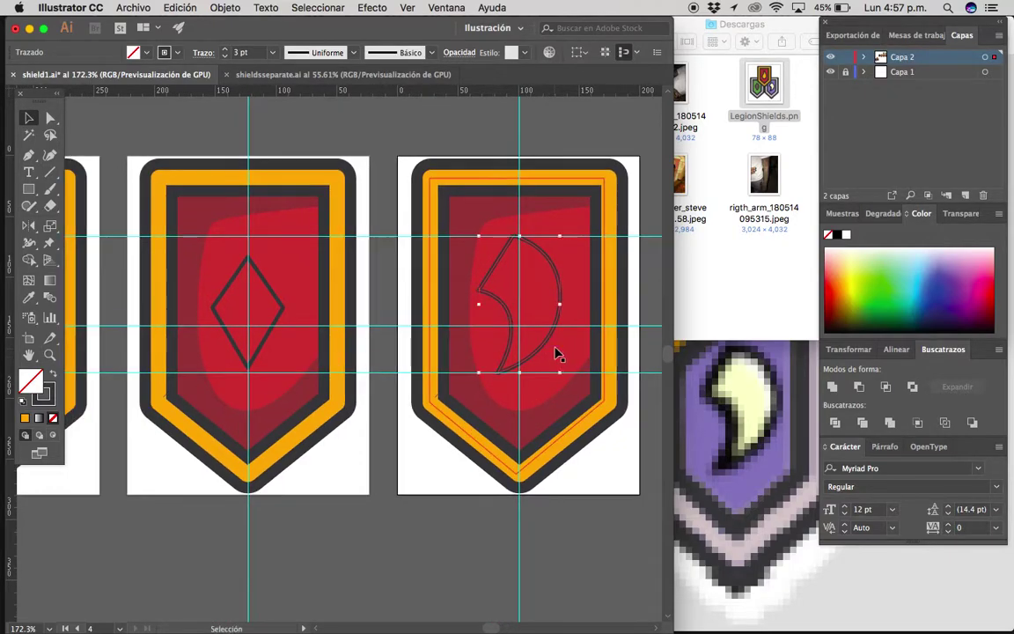
scroll(429, 350, down, 4)
scroll(415, 392, left, 3)
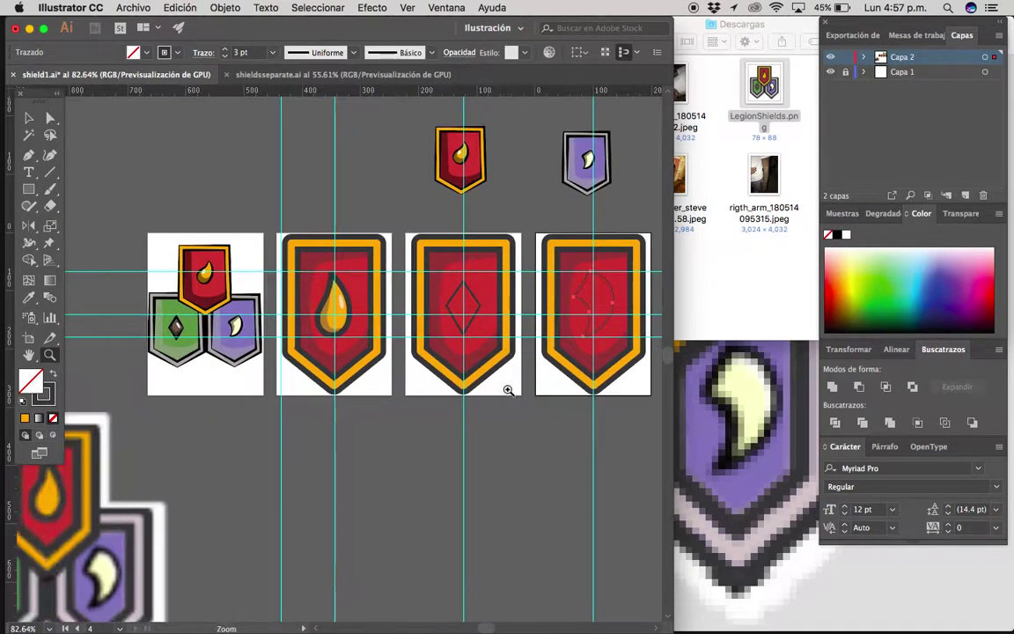
scroll(418, 401, down, 2)
scroll(421, 409, down, 1)
scroll(412, 421, up, 1)
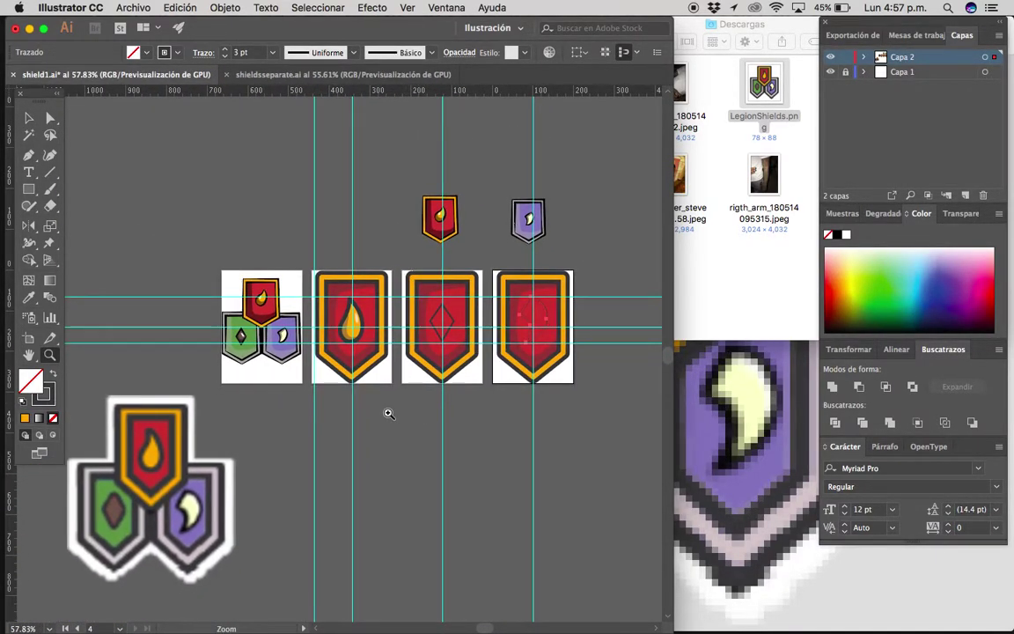
scroll(389, 412, up, 1)
key(v)
click(236, 491)
click(330, 410)
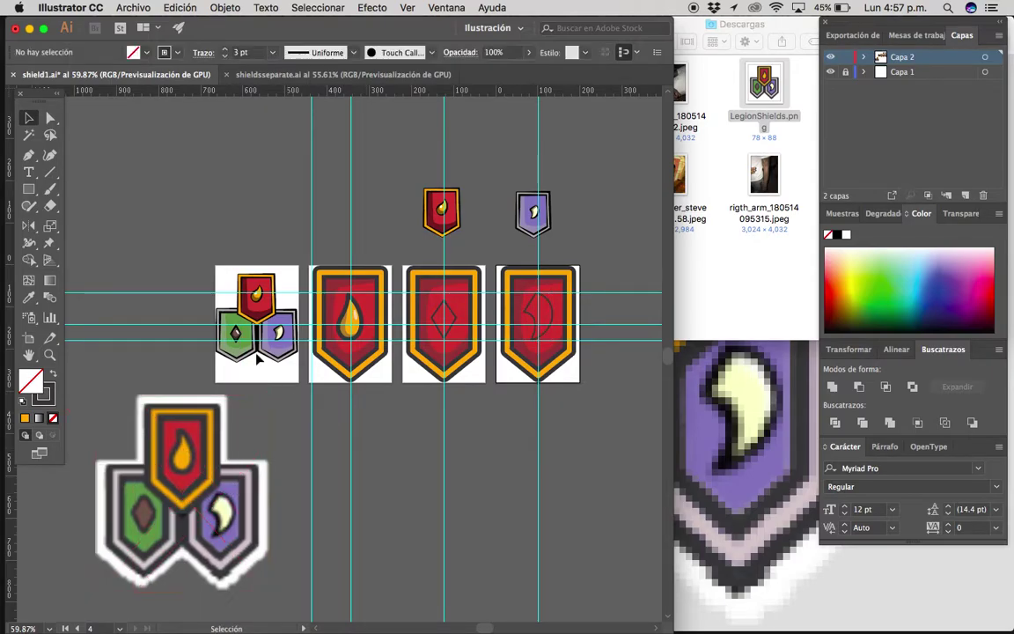
drag(249, 332, 259, 299)
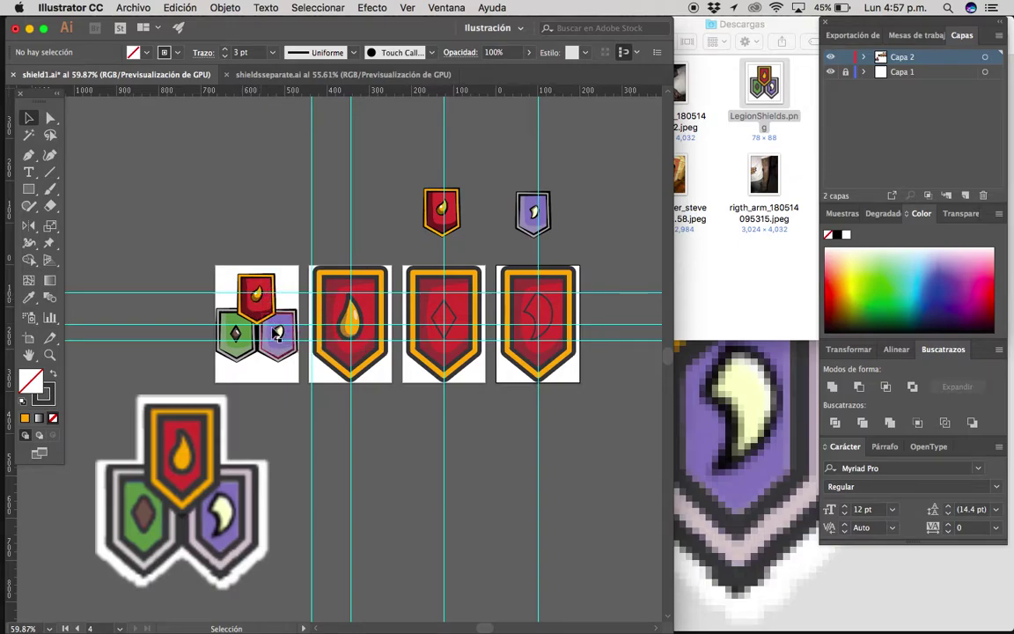
drag(260, 299, 257, 298)
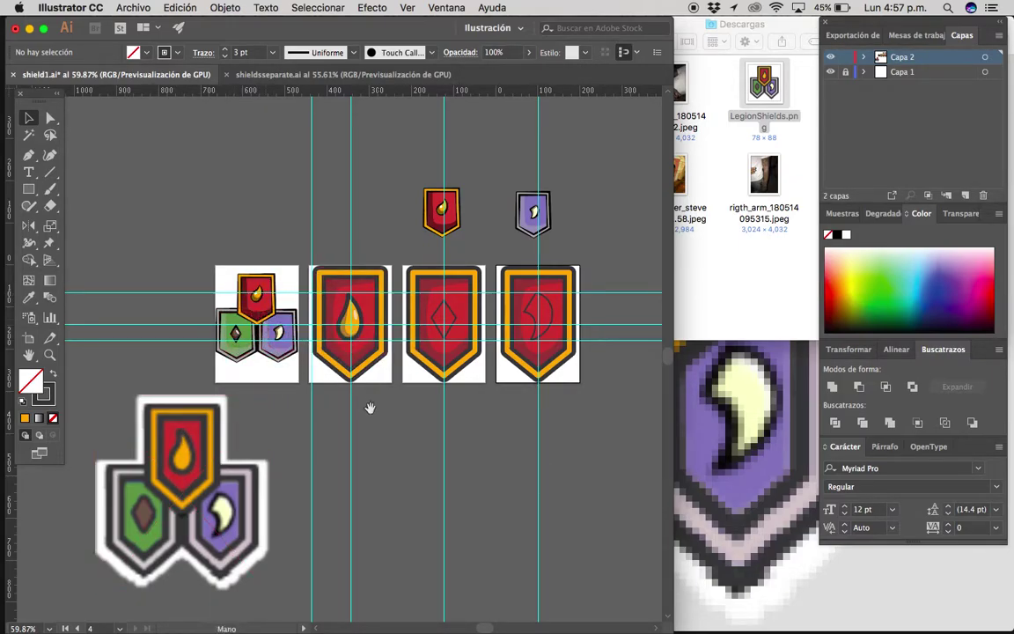
alt+scroll(431, 299, up, 3)
alt+scroll(514, 334, up, 2)
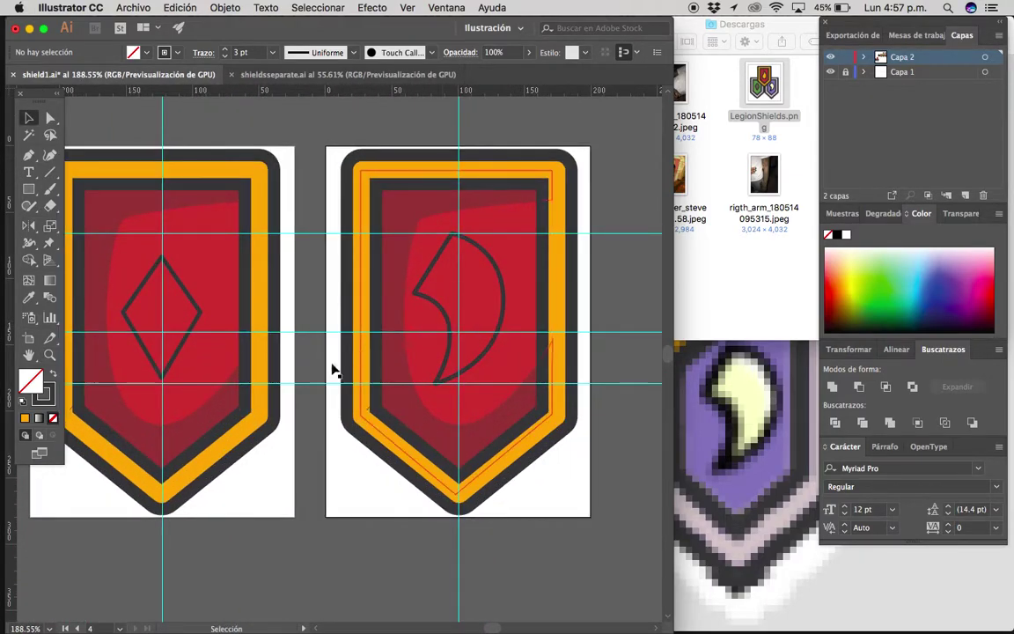
alt+scroll(333, 369, down, 1)
alt+scroll(448, 344, down, 2)
click(444, 343)
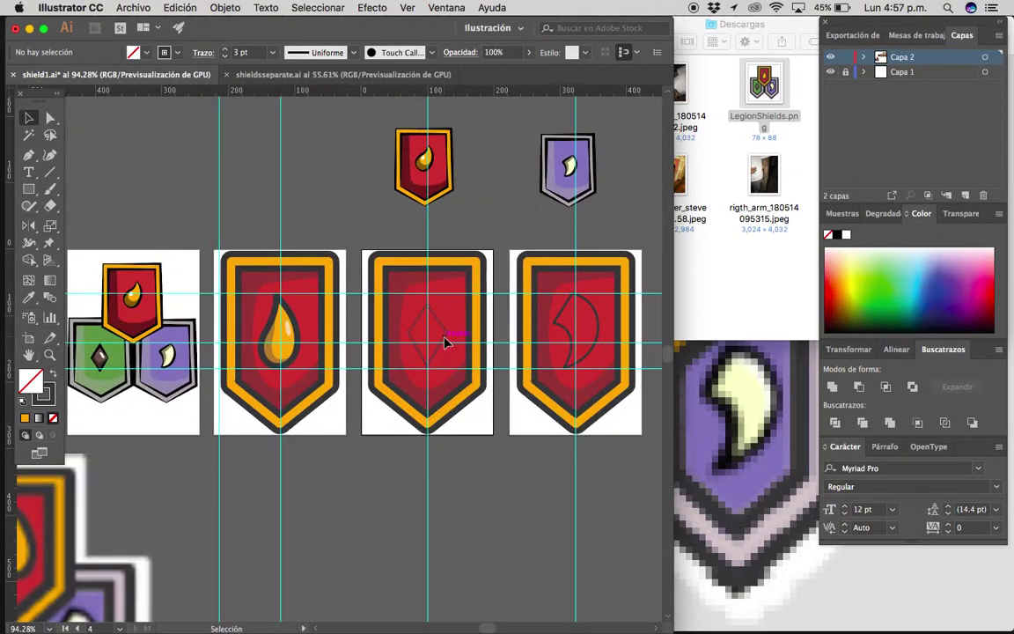
Eyedrop the drop emblem's orange fill onto both the diamond and crescent emblems.
shift+click(576, 339)
key(i)
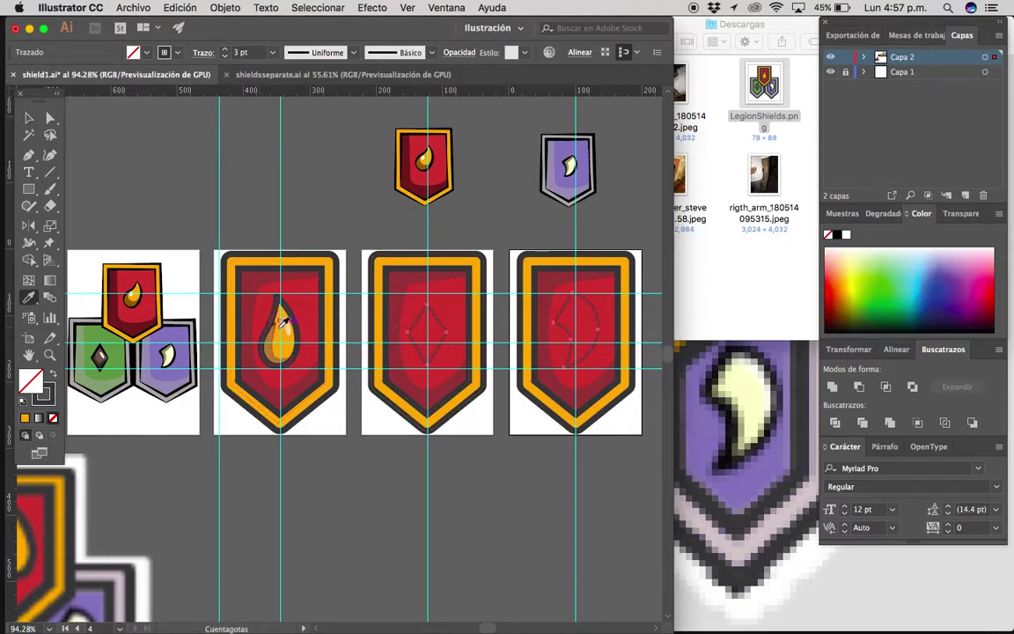
click(271, 321)
drag(475, 466, 504, 445)
alt+scroll(418, 424, down, 1)
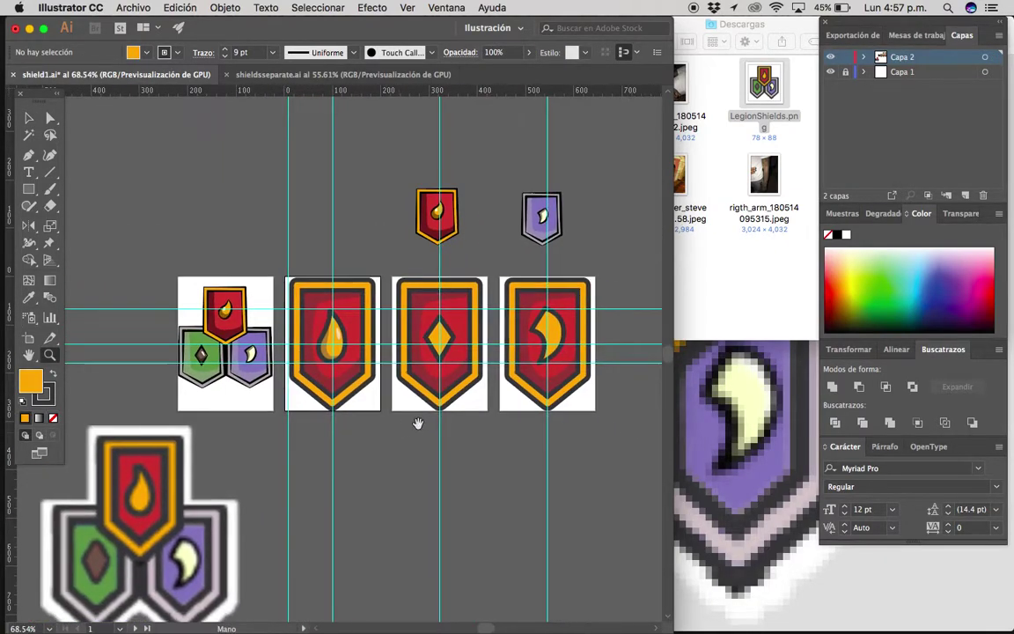
scroll(423, 443, up, 1)
Select the diamond shield's red background path.
click(483, 303)
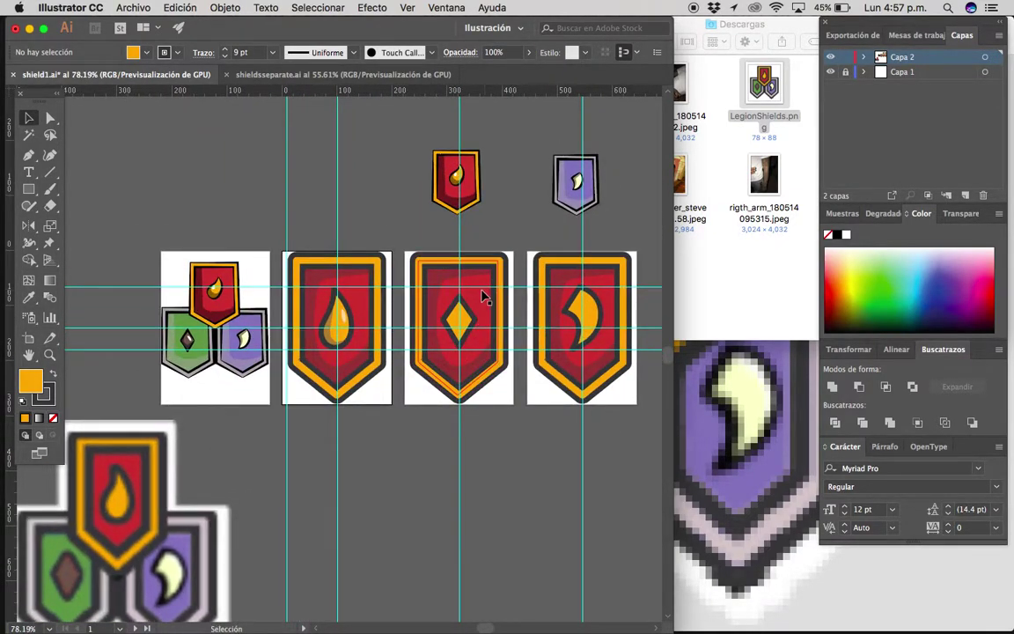
scroll(609, 291, down, 3)
scroll(609, 291, left, 4)
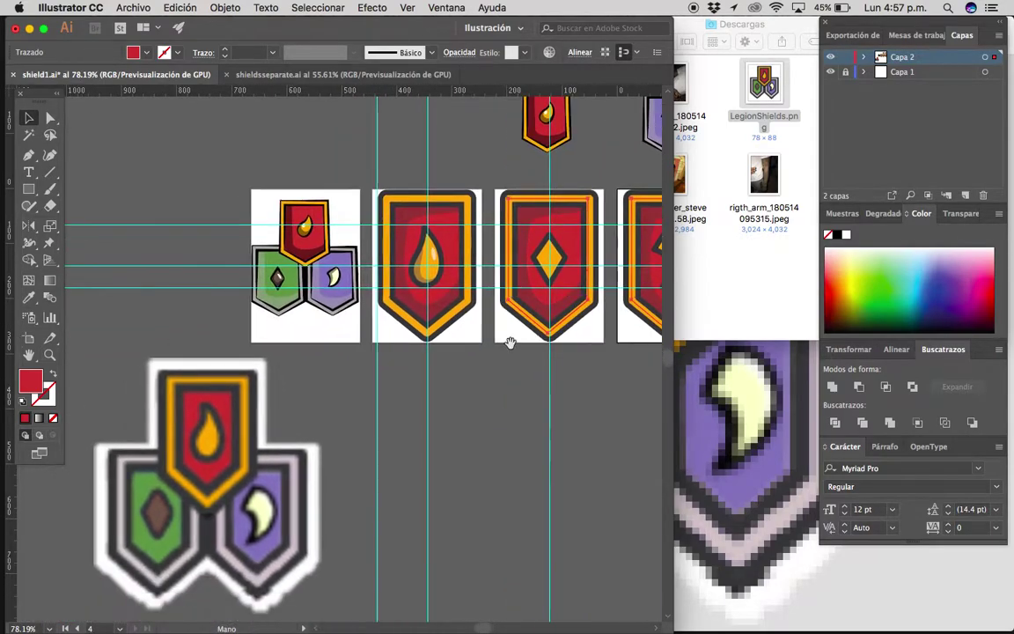
click(573, 238)
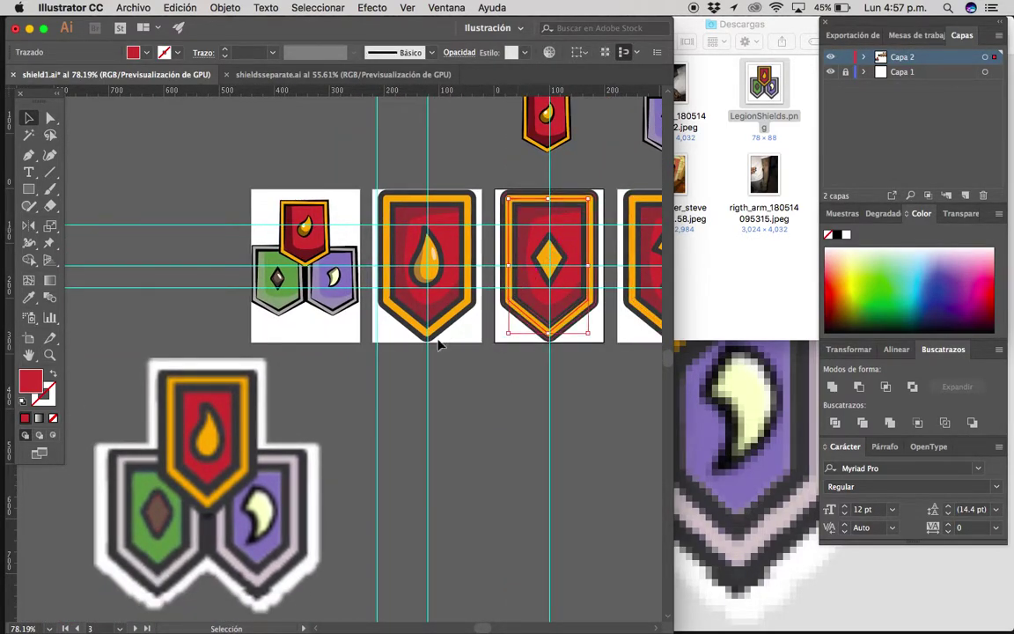
Sample green for the diamond shield's background and purple for the crescent shield from the reference.
key(i)
click(151, 478)
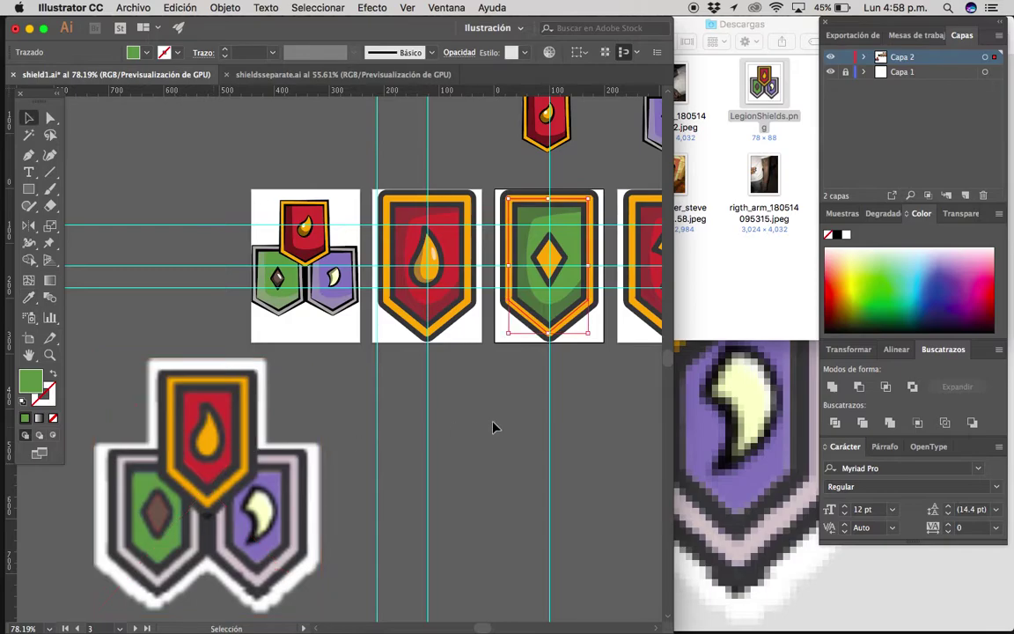
key(v)
scroll(506, 352, right, 2)
click(647, 269)
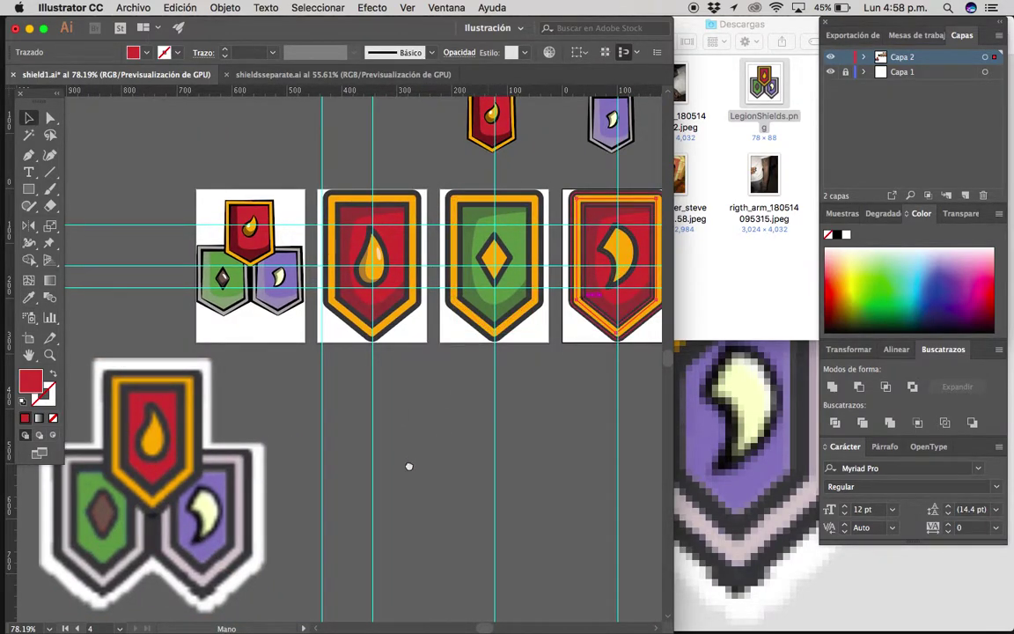
scroll(407, 469, left, 2)
scroll(407, 469, down, 1)
key(i)
click(262, 519)
Give the crescent the reference's pale yellow fill.
scroll(380, 425, right, 3)
scroll(380, 425, up, 1)
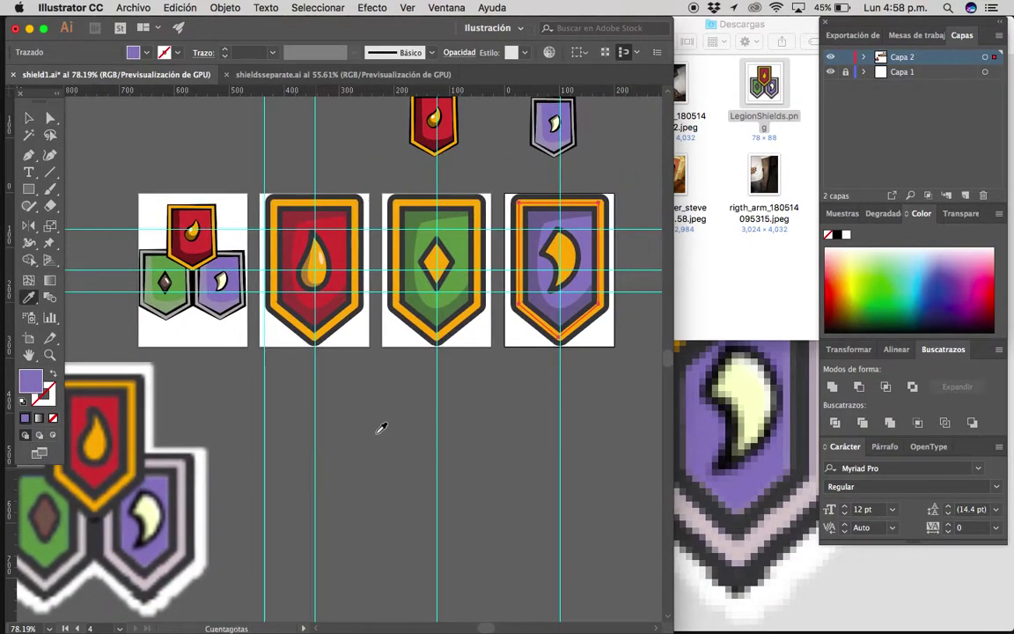
key(v)
scroll(381, 448, left, 1)
click(591, 269)
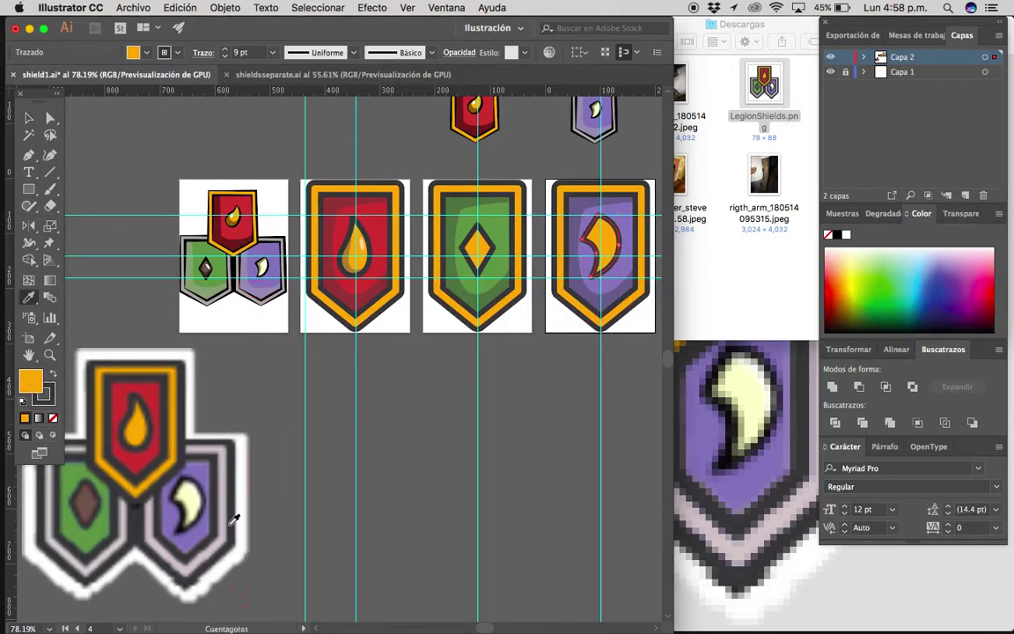
click(188, 501)
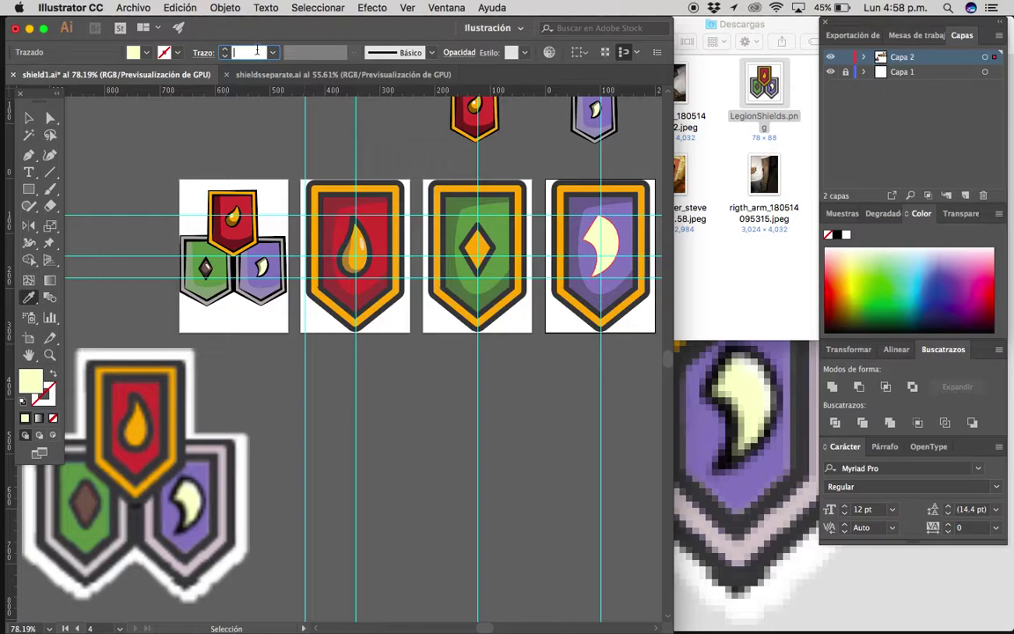
key(ctrl+shift+a)
key(b)
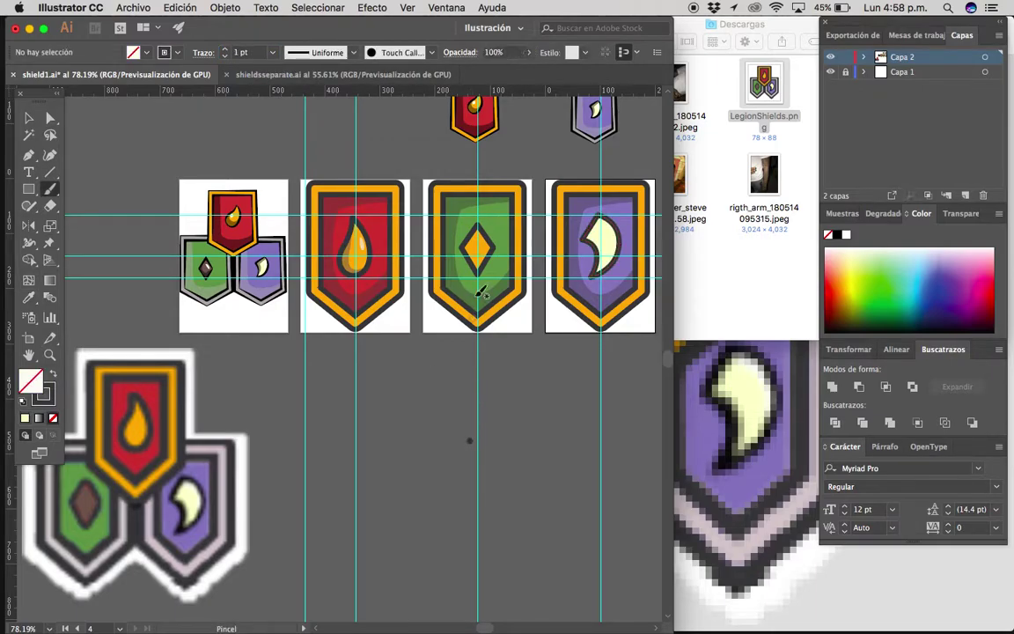
key(ctrl+z)
Colour the green shield's diamond brown from the reference and zoom in on the shields.
click(484, 264)
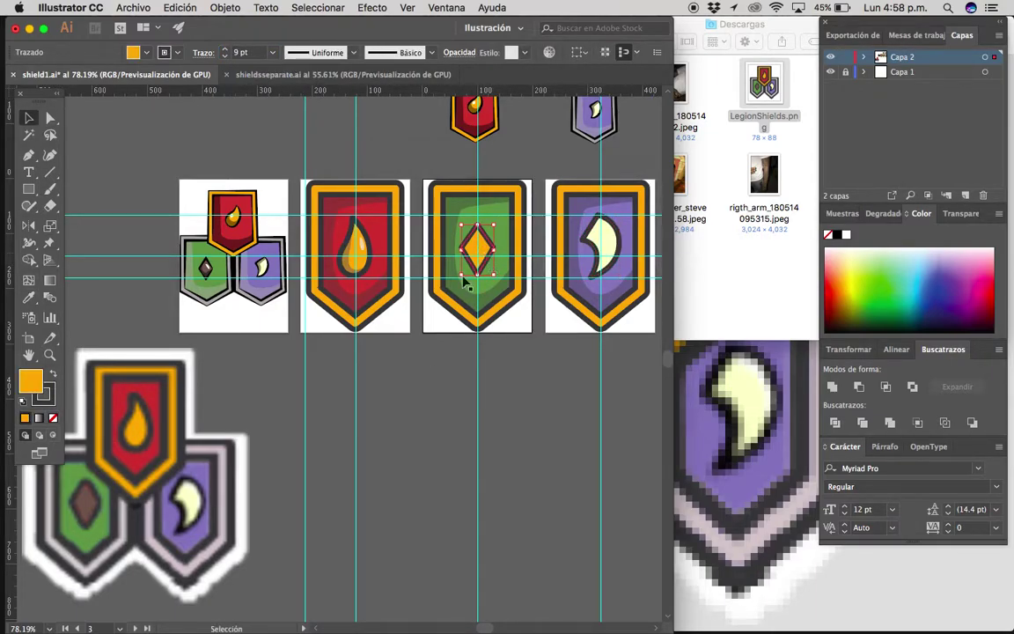
drag(347, 413, 453, 384)
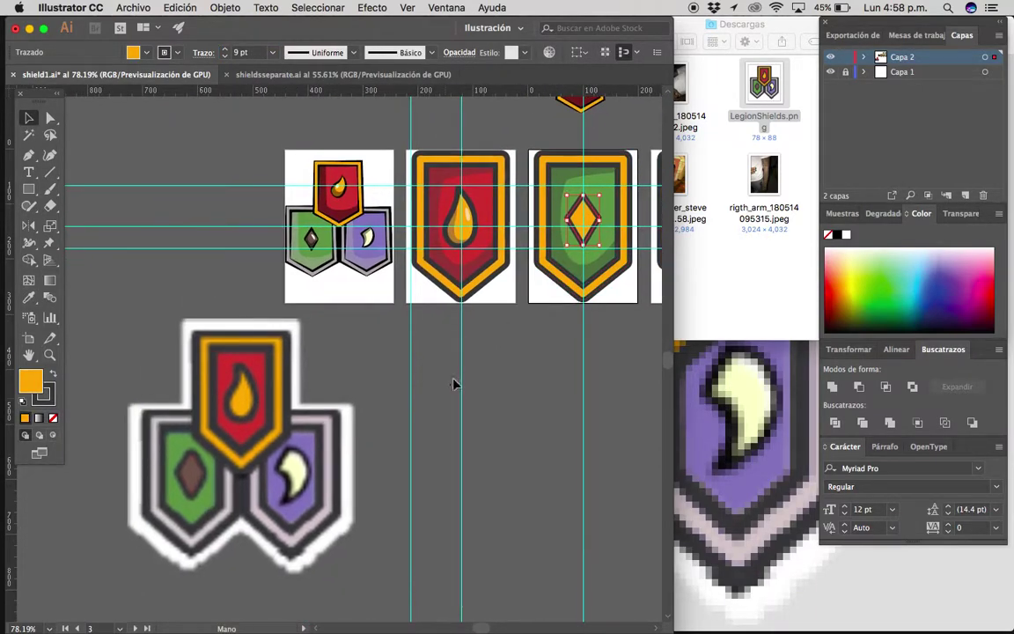
click(193, 471)
drag(460, 330, 282, 426)
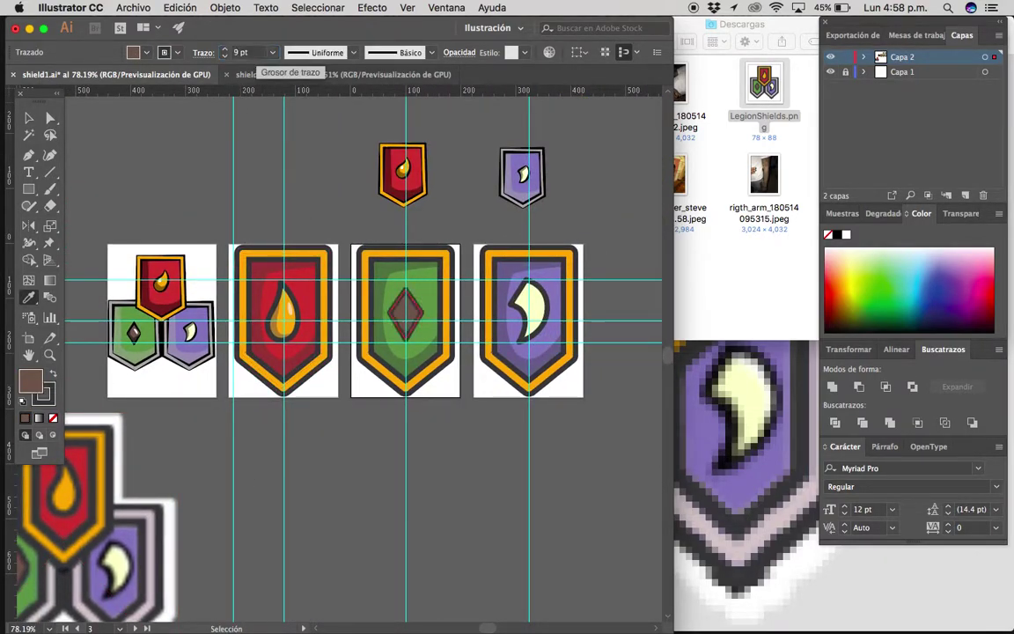
key(z)
click(457, 430)
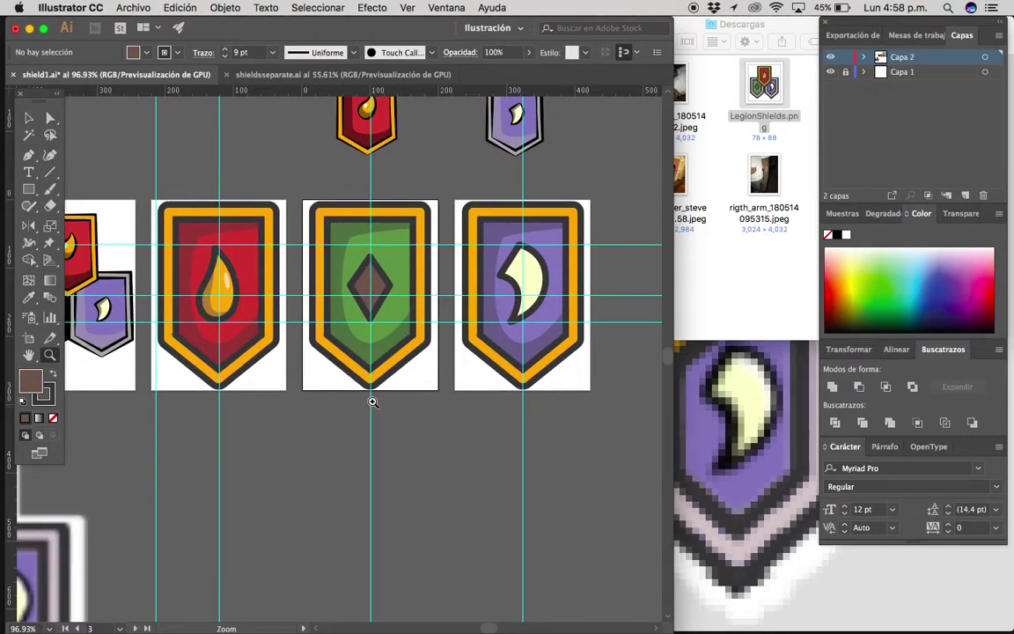
scroll(405, 406, up, 1)
scroll(390, 448, down, 3)
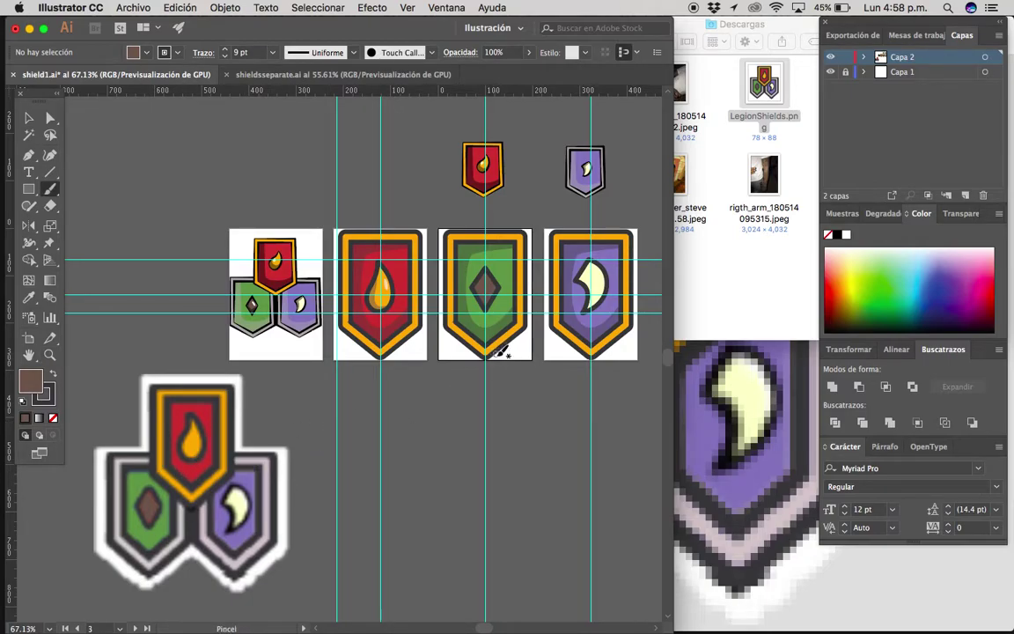
Zoom in to compare the reference image, then deselect the green shield.
click(449, 326)
key(z)
scroll(371, 430, up, 6)
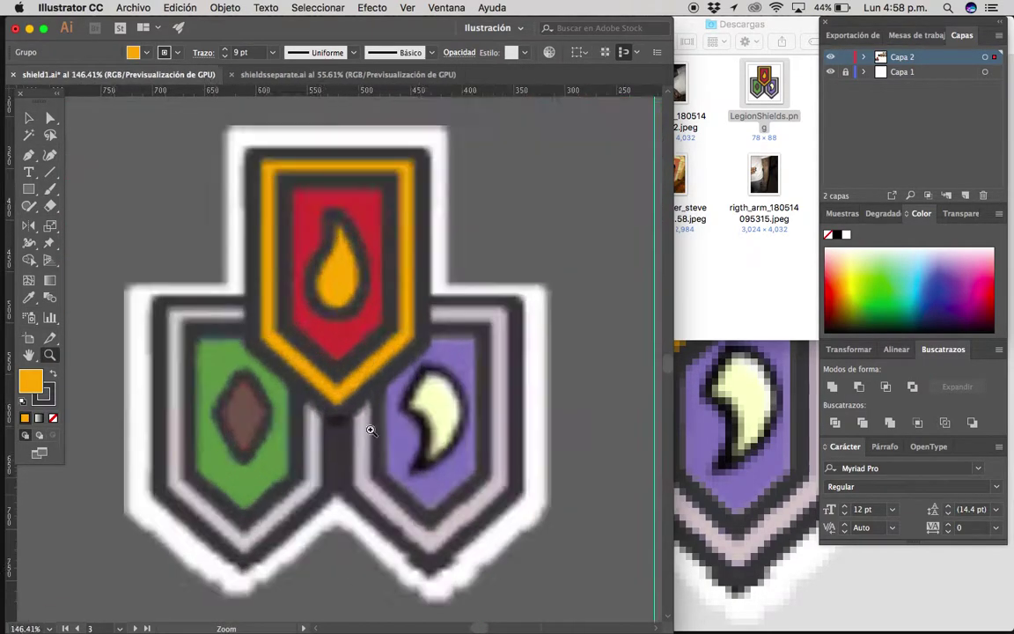
key(ctrl+shift+a)
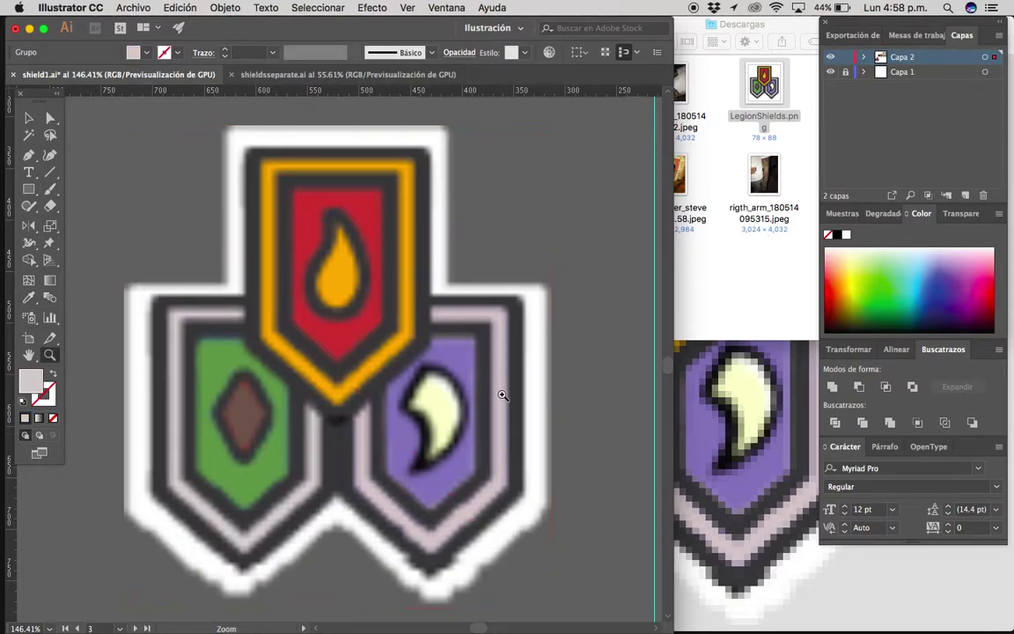
scroll(320, 396, down, 6)
scroll(319, 395, right, 5)
key(v)
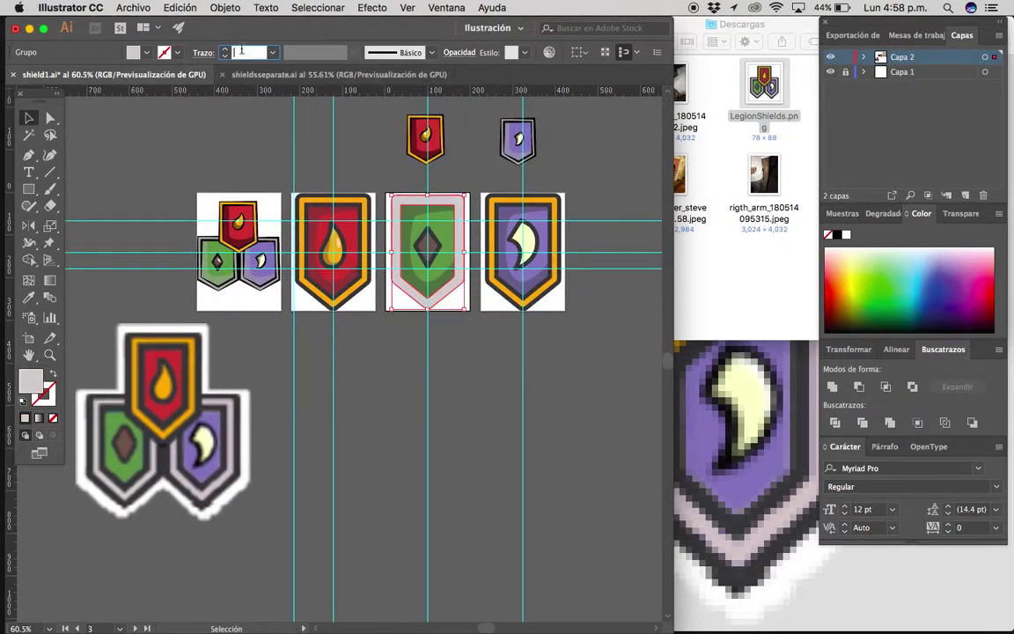
text(9)
click(430, 422)
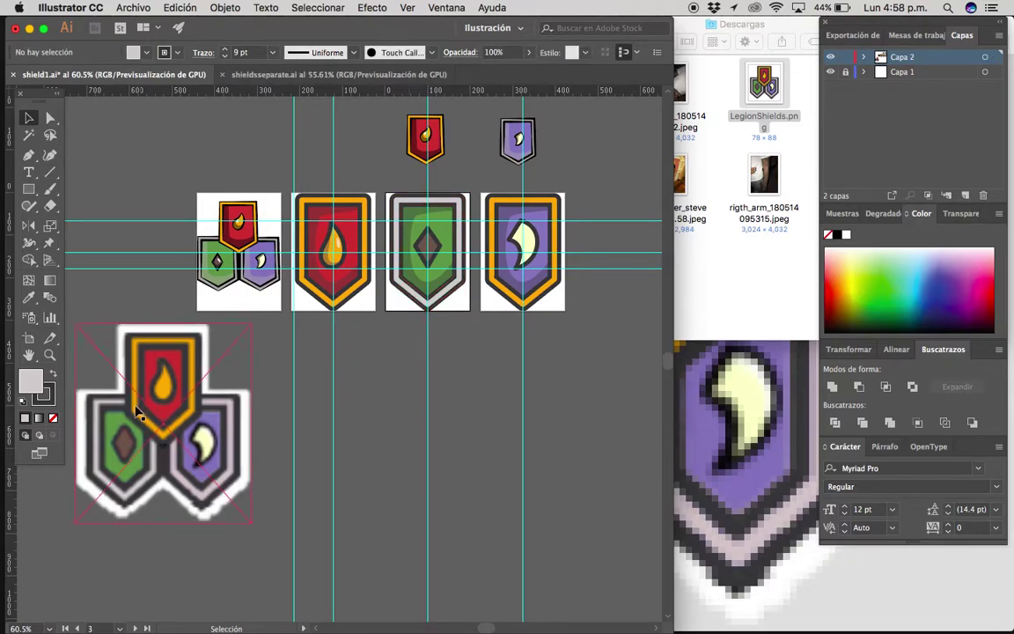
Recolour the purple shield's outer border to the reference's pale lilac-grey, keeping 9 pt stroke.
click(237, 453)
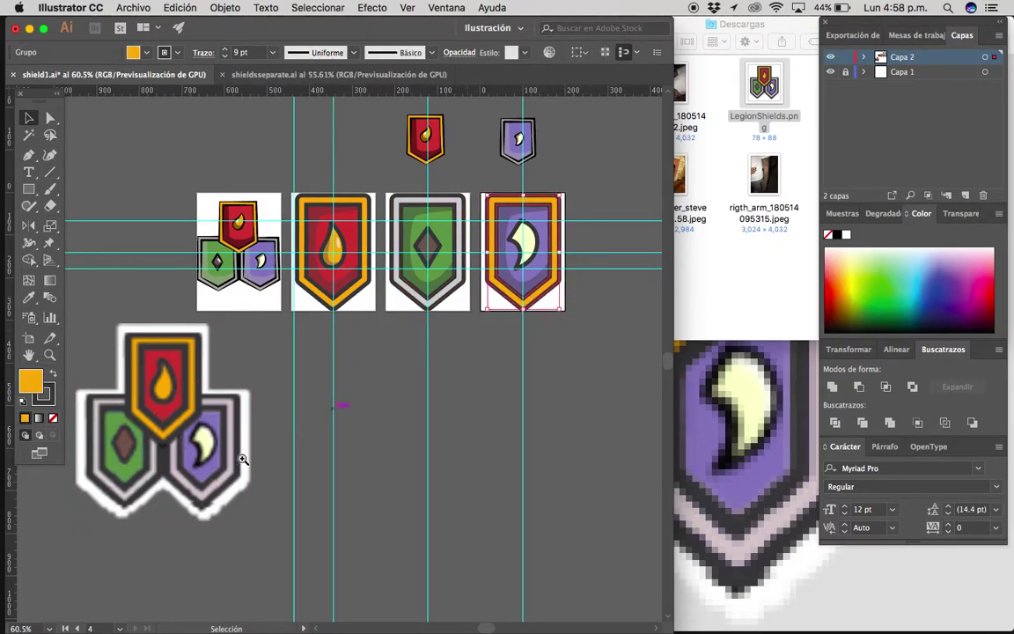
scroll(238, 453, up, 6)
key(i)
scroll(326, 372, down, 6)
key(z)
text(5)
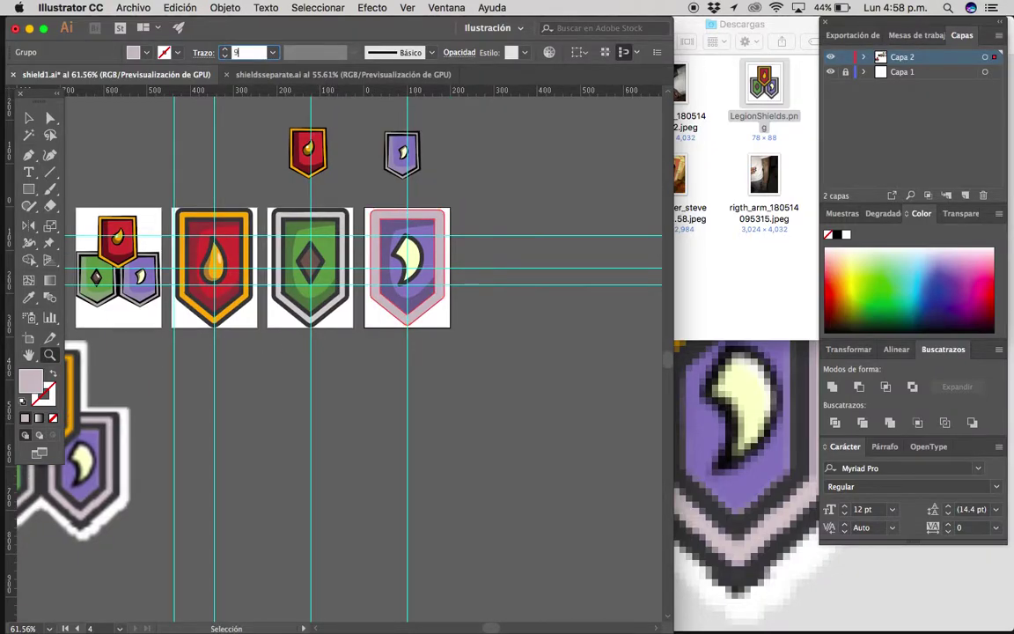
key(Return)
key(super+shift+a)
scroll(416, 403, down, 2)
scroll(362, 377, down, 1)
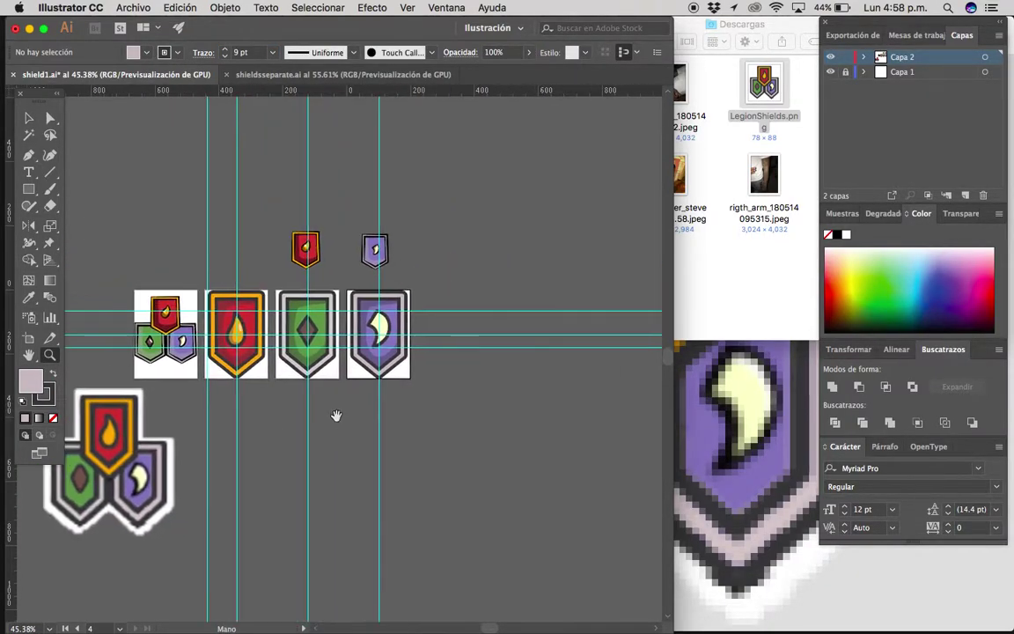
scroll(335, 415, up, 4)
scroll(396, 335, up, 3)
scroll(420, 330, up, 2)
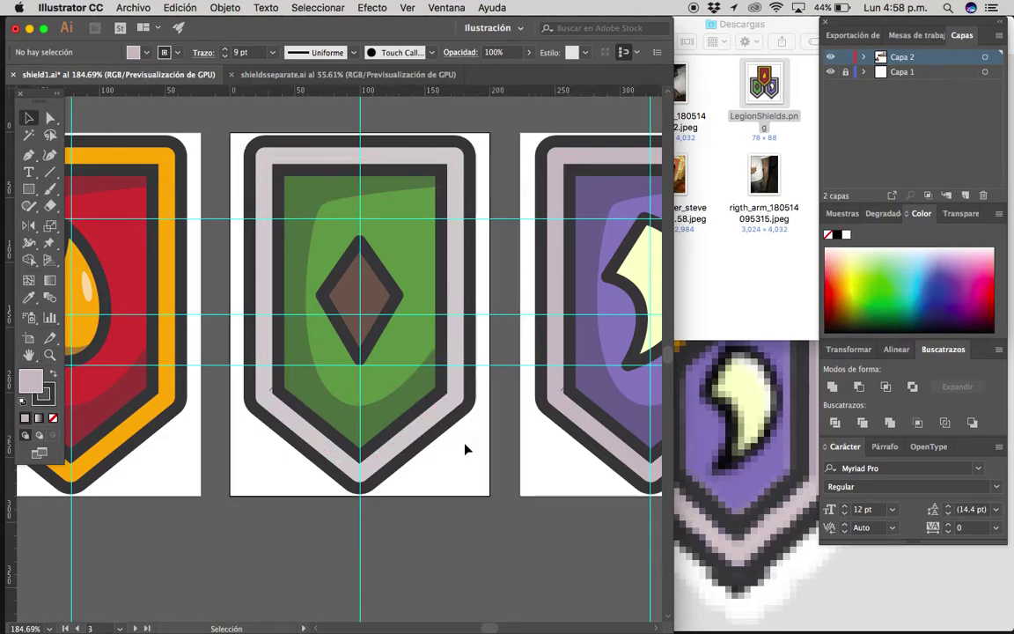
Select the green shield's brown diamond.
scroll(414, 418, right, 2)
click(347, 297)
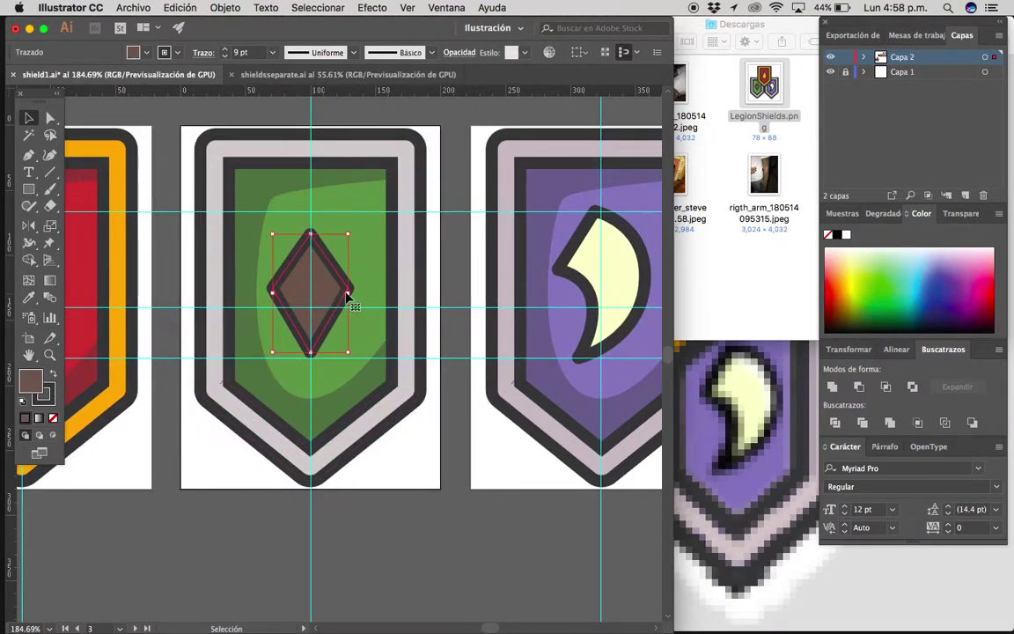
key(a)
key(v)
click(377, 271)
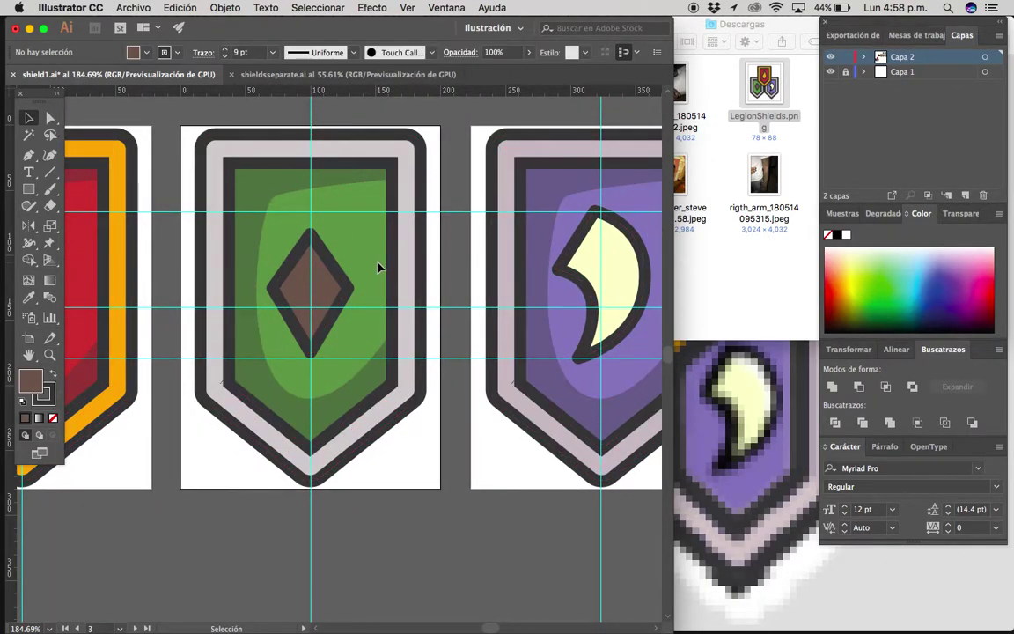
key(ctrl+z)
scroll(516, 317, up, 1)
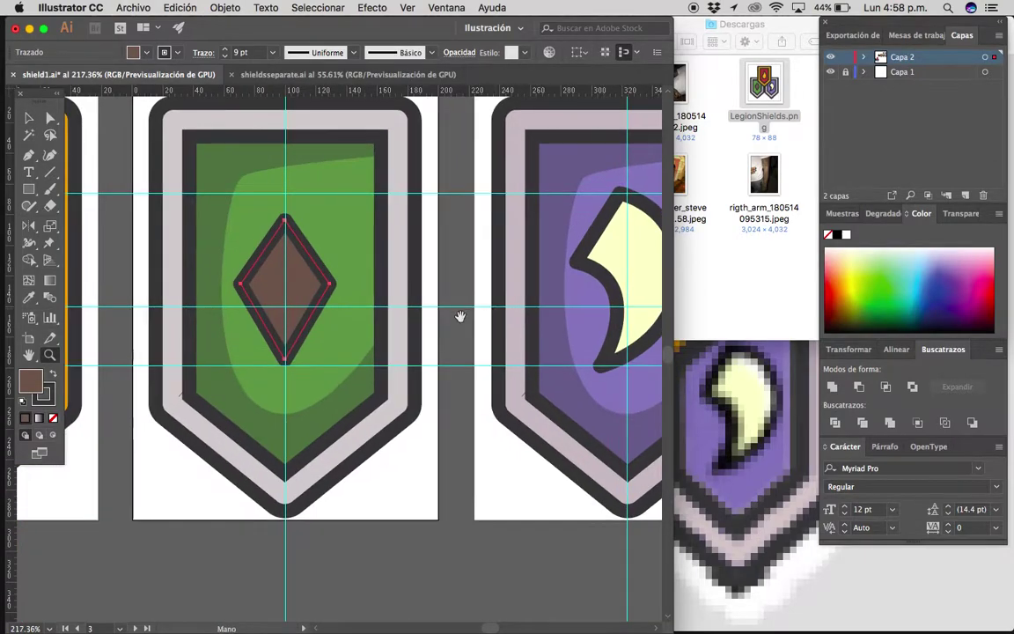
Draw a curved shading path inside the diamond from its top point to its right point.
key(p)
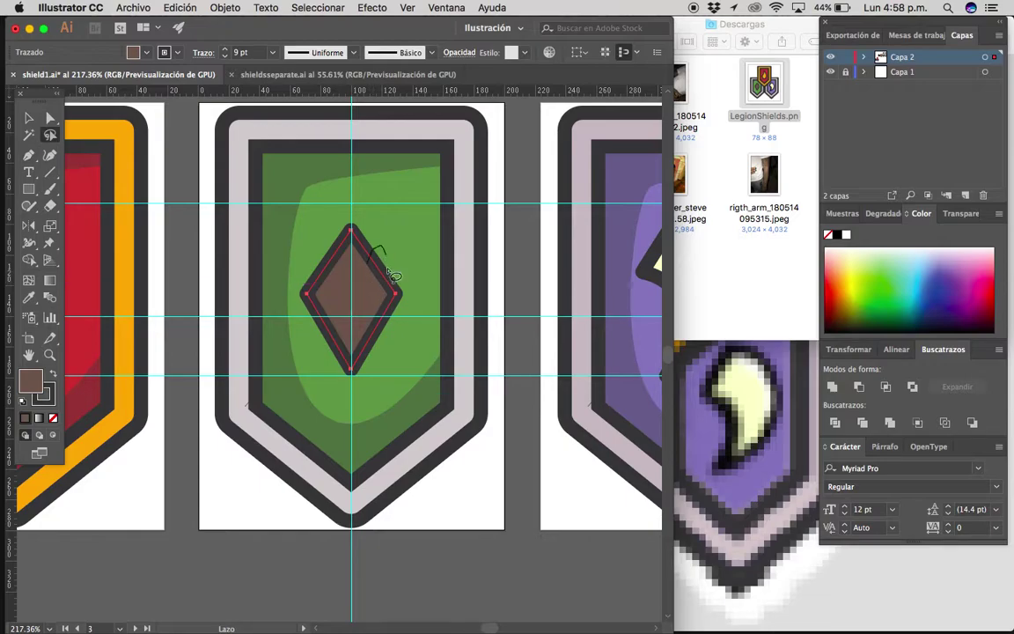
click(352, 231)
drag(335, 305, 356, 343)
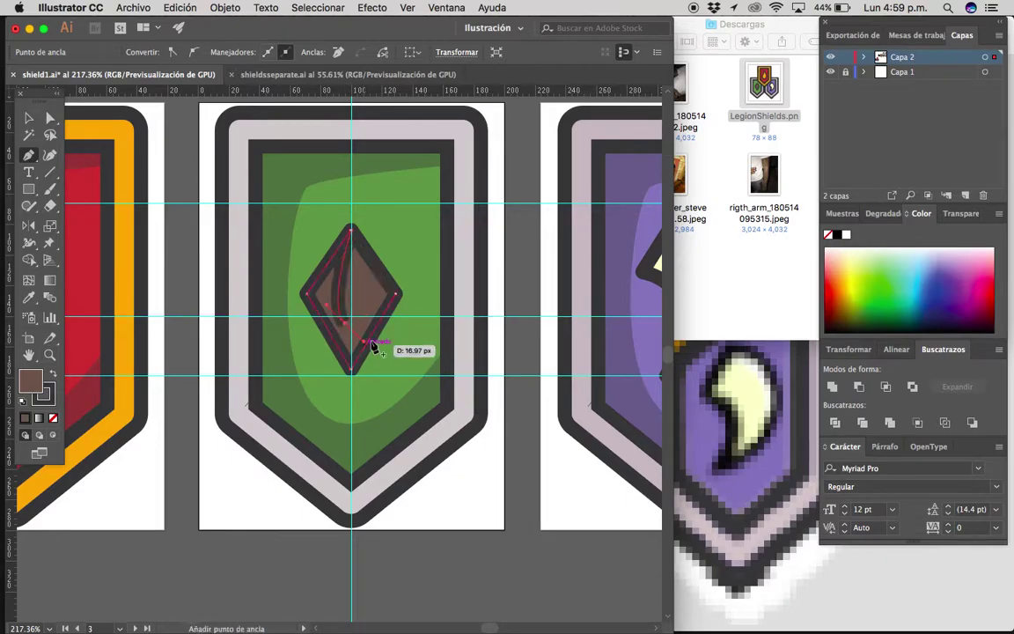
drag(370, 323, 396, 297)
click(396, 298)
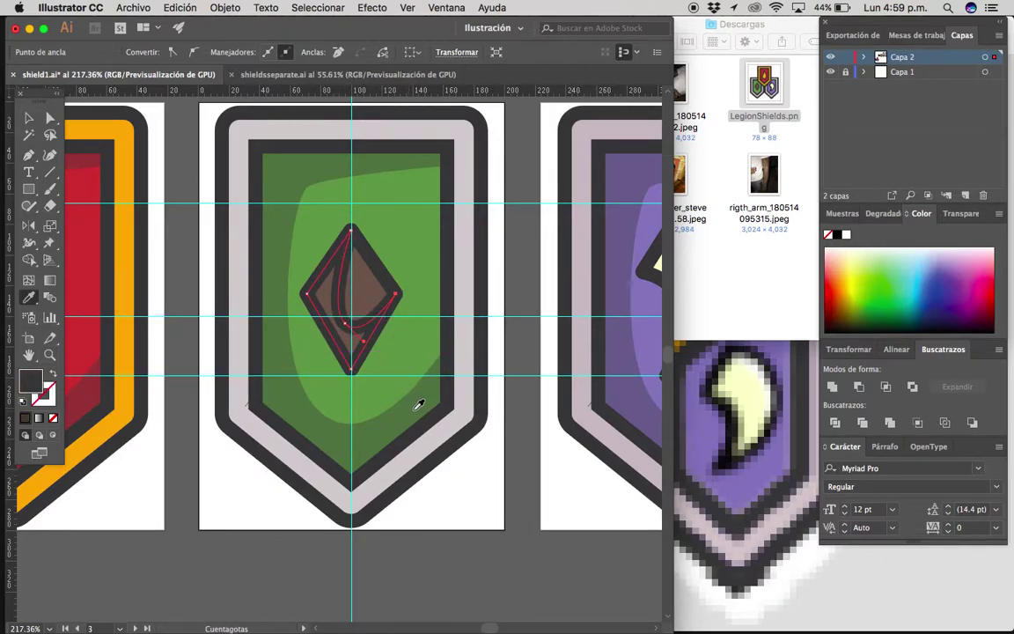
key(ctrl+shift+a)
key(z)
alt+click(422, 327)
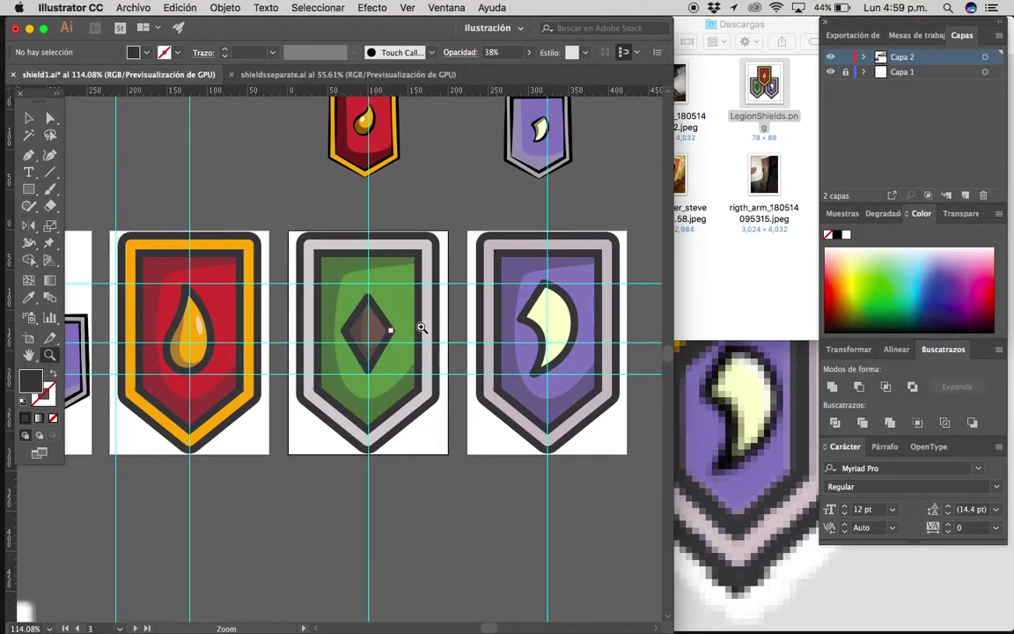
Draw a small rounded bar, tilt it diagonally and place it on the brown diamond.
click(389, 317)
click(258, 319)
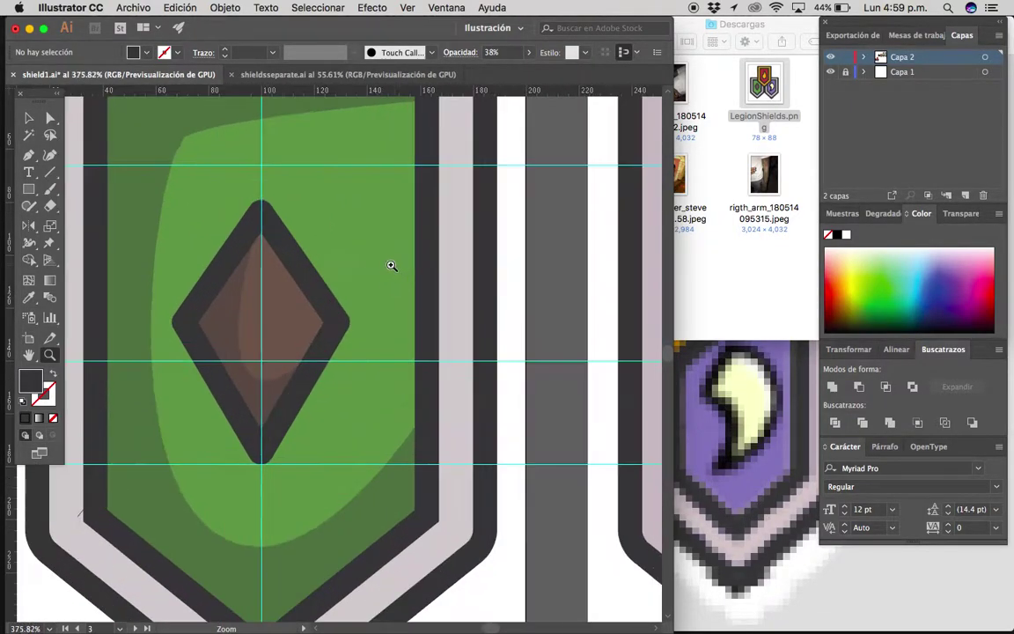
click(262, 304)
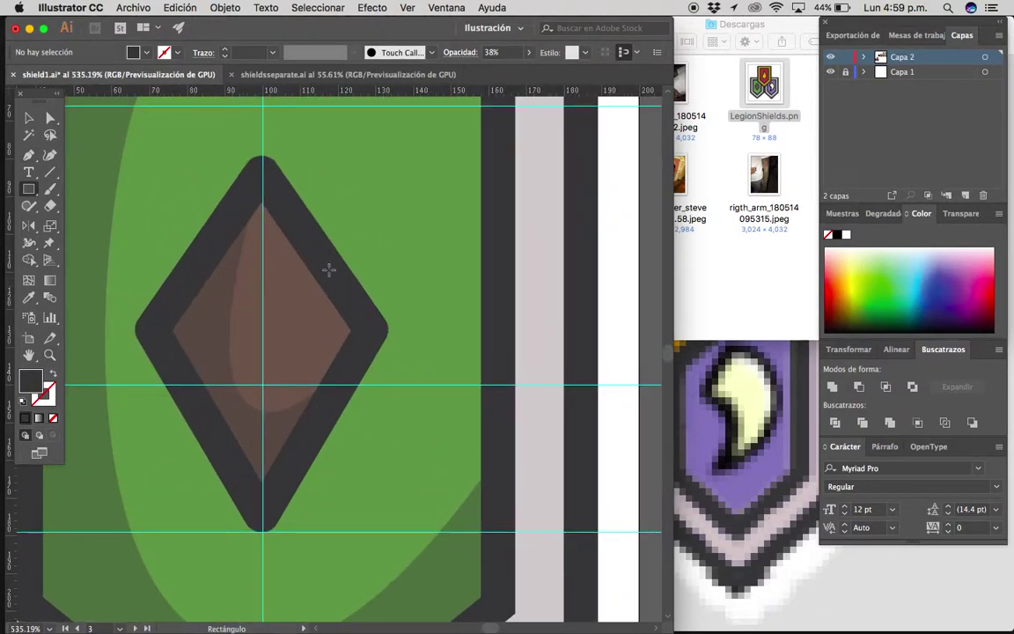
drag(398, 260, 402, 265)
key(a)
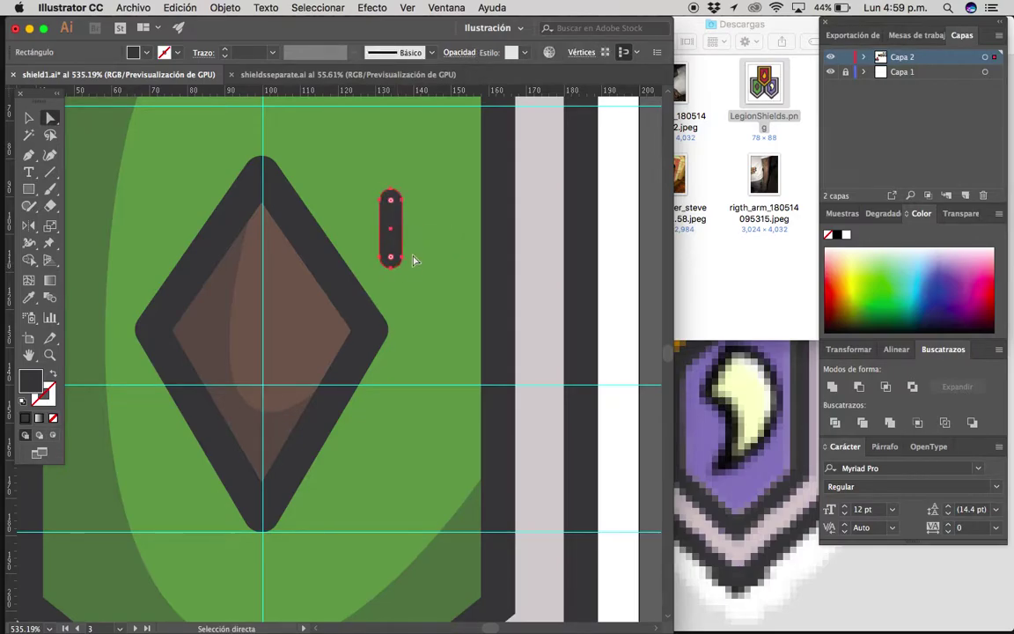
key(v)
drag(421, 269, 422, 269)
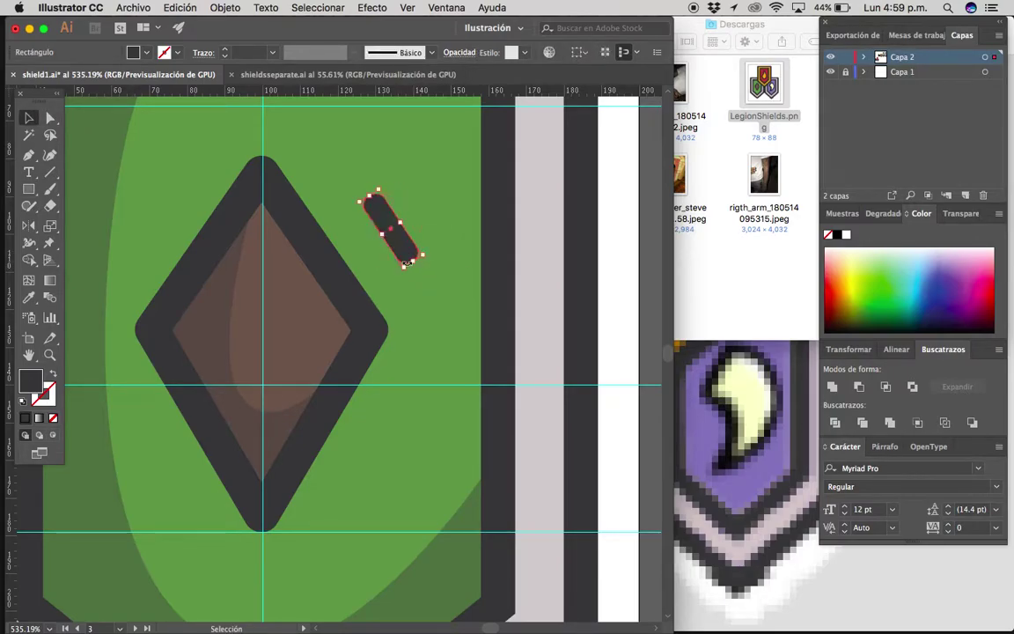
drag(390, 231, 289, 284)
Give the bar the red droplet highlight's pale 55% opacity style and nudge it down-right.
mouse_move(441, 274)
mouse_down()
mouse_move(368, 267)
mouse_move(503, 282)
mouse_up()
drag(203, 258, 437, 258)
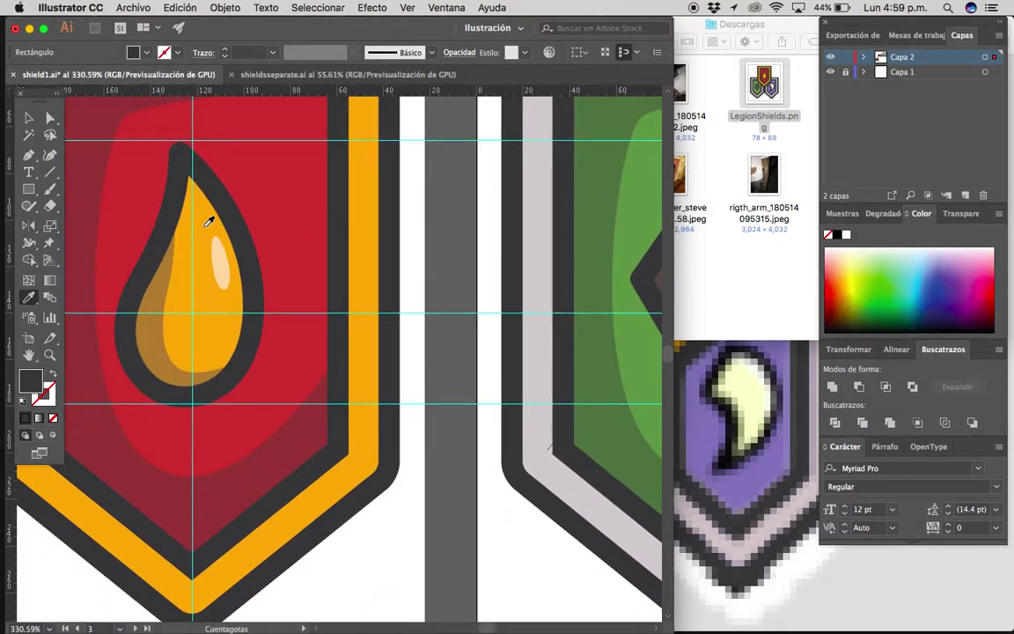
click(222, 258)
scroll(352, 334, right, 10)
key(v)
click(538, 472)
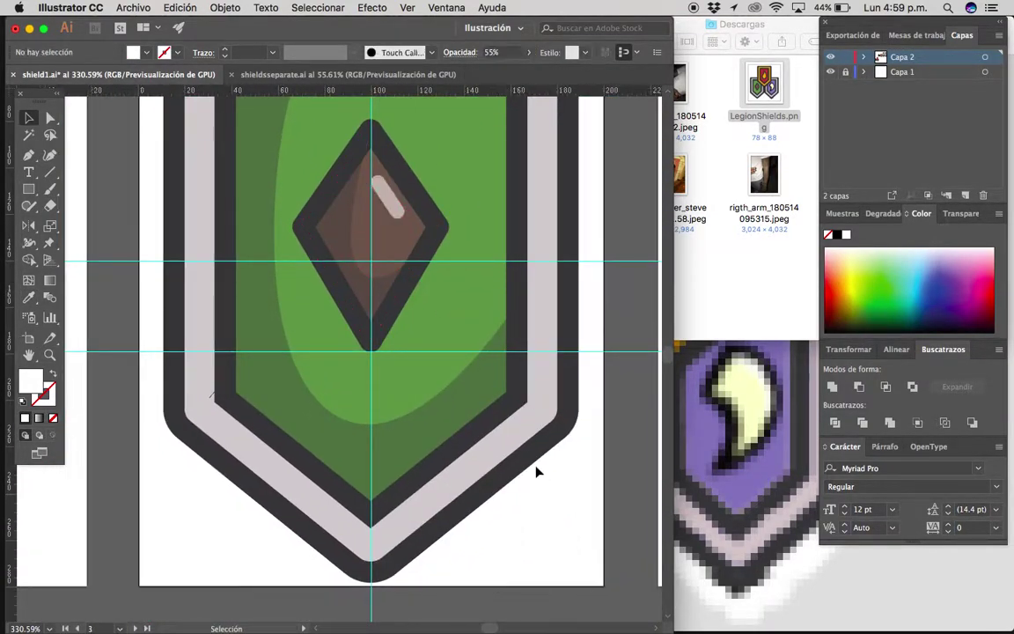
scroll(538, 473, down, 5)
scroll(387, 281, up, 6)
click(395, 286)
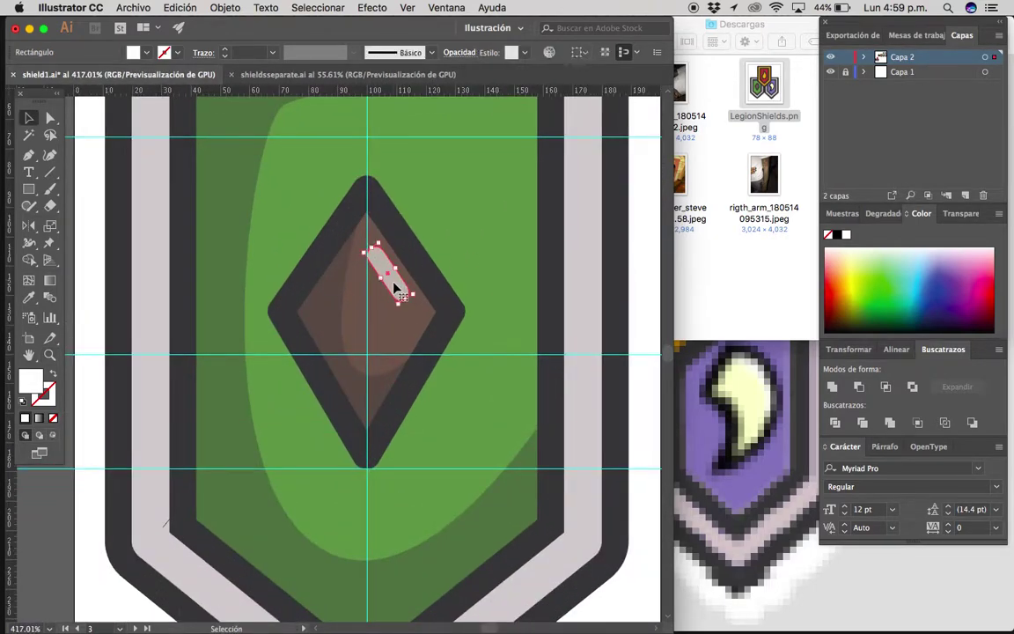
scroll(395, 286, up, 5)
mouse_move(372, 289)
mouse_down()
mouse_move(452, 306)
mouse_move(210, 313)
mouse_up()
Select the purple shield's crescent outline path and add an anchor on its right edge.
click(631, 300)
key(z)
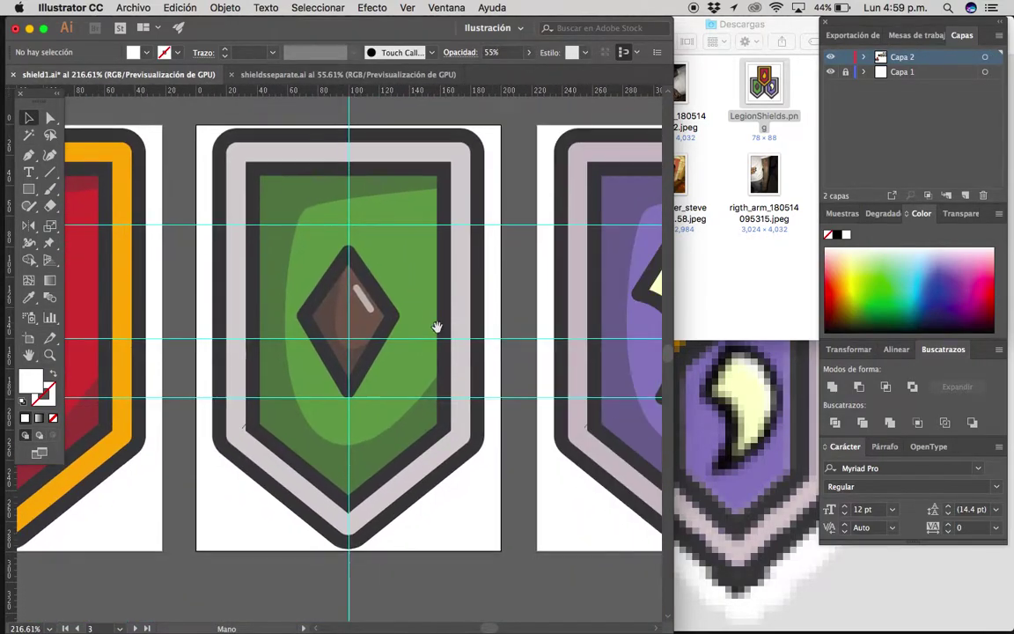
mouse_move(631, 300)
mouse_down()
mouse_move(327, 330)
mouse_move(77, 237)
mouse_up()
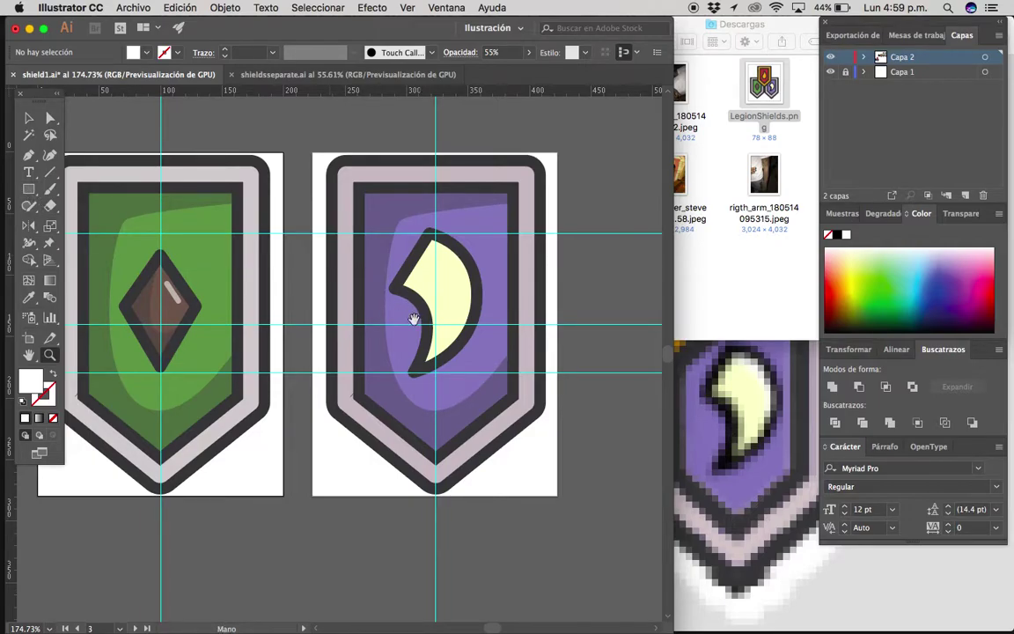
drag(419, 270, 430, 298)
key(v)
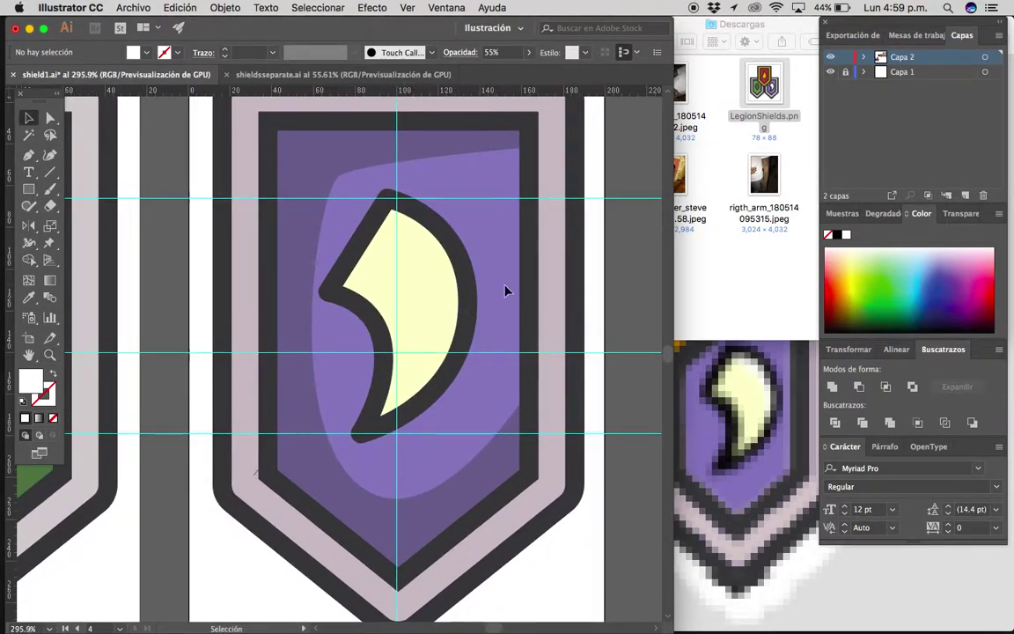
key(a)
key(super+a)
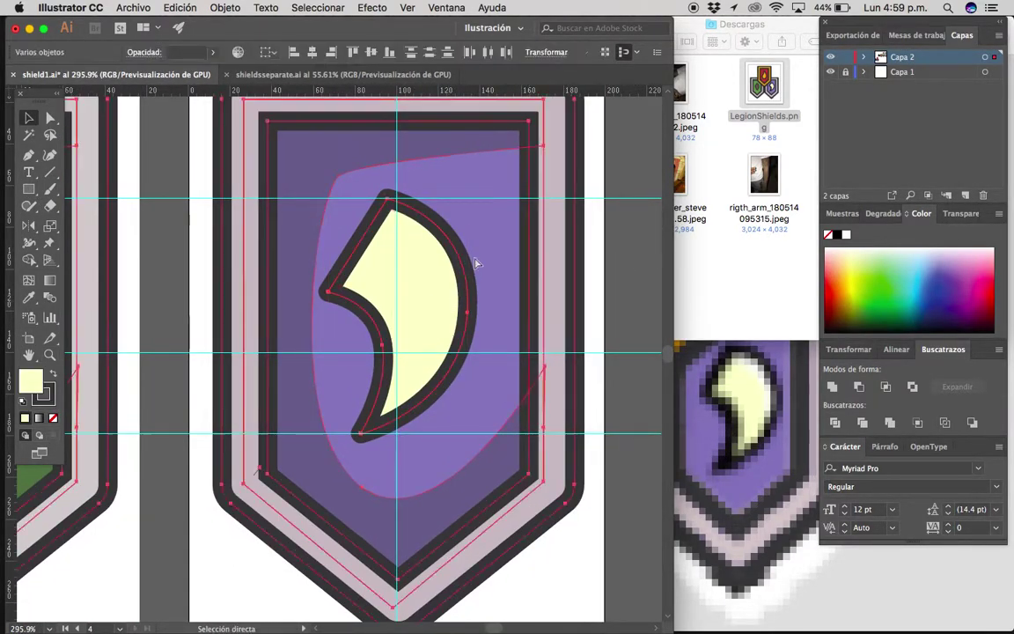
click(475, 263)
key(z)
drag(449, 294, 470, 282)
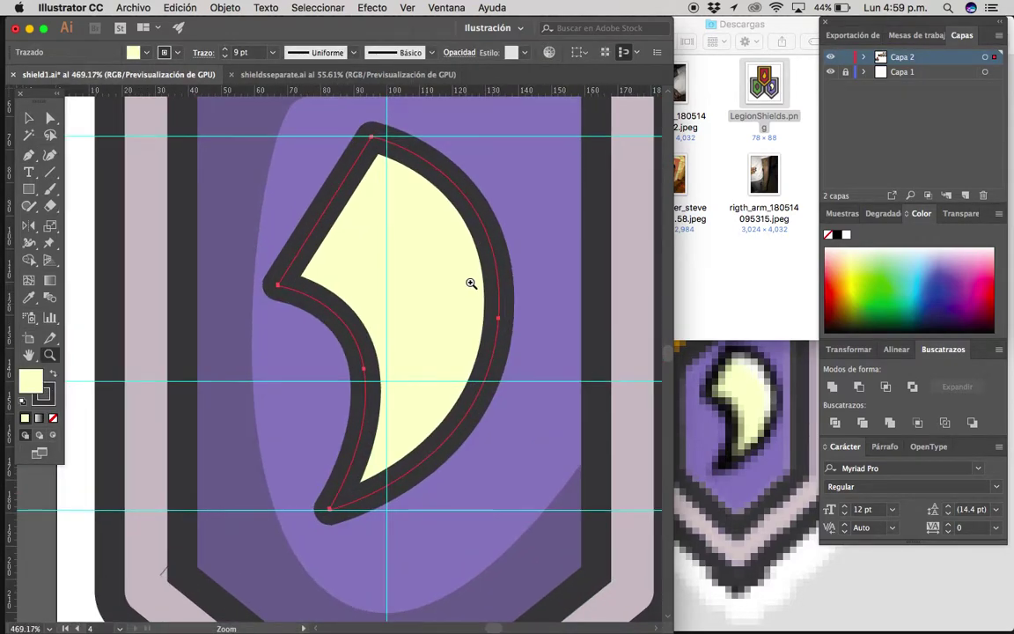
click(492, 363)
Delete the crescent's right-edge anchors and redraw a closed shading shape along its inner side.
key(q)
drag(484, 315, 532, 341)
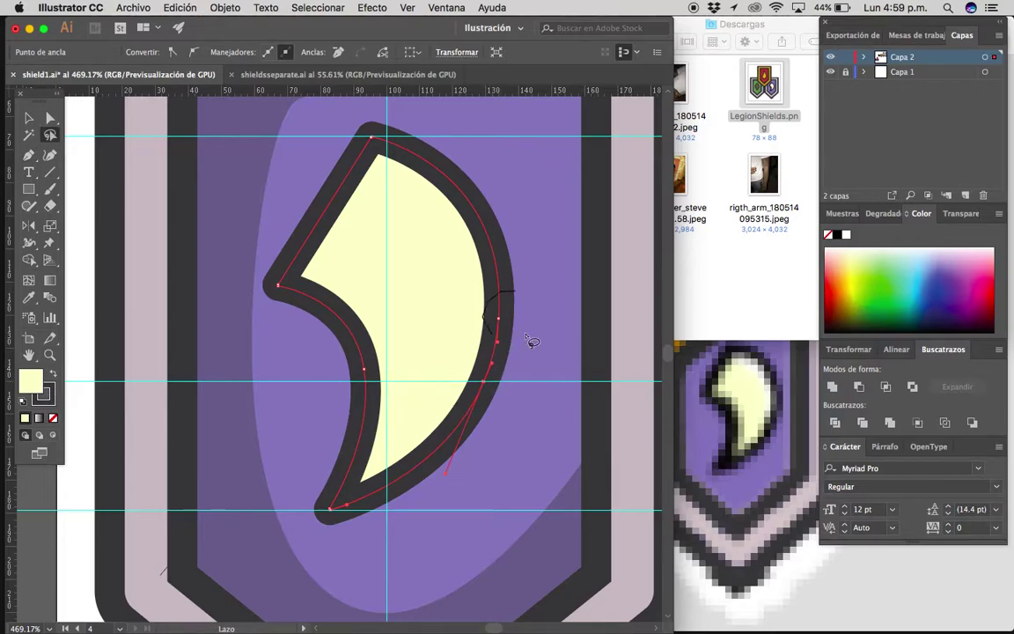
key(Delete)
key(p)
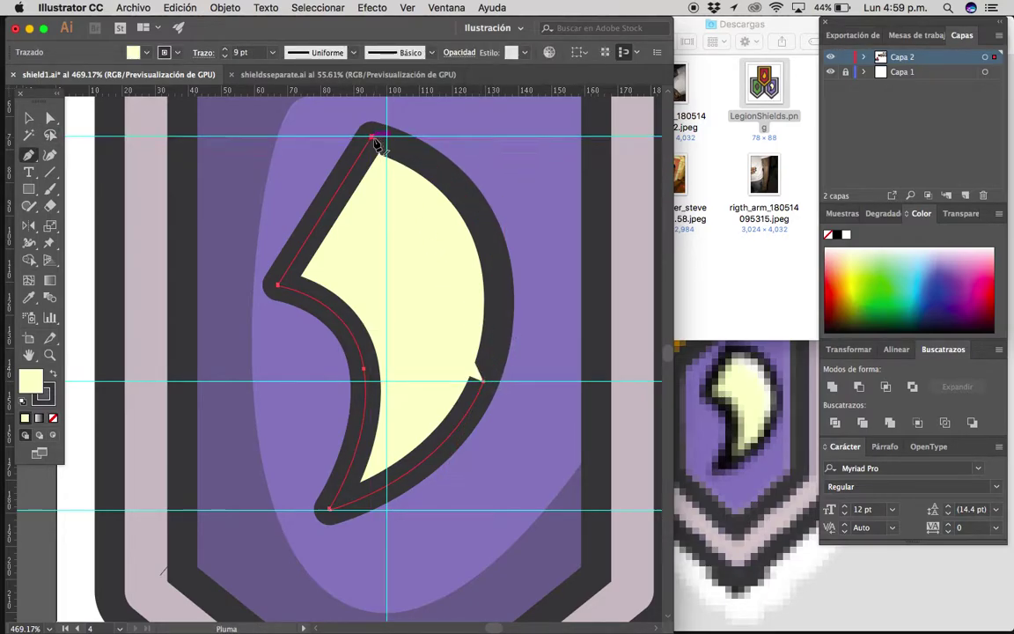
click(372, 137)
click(331, 266)
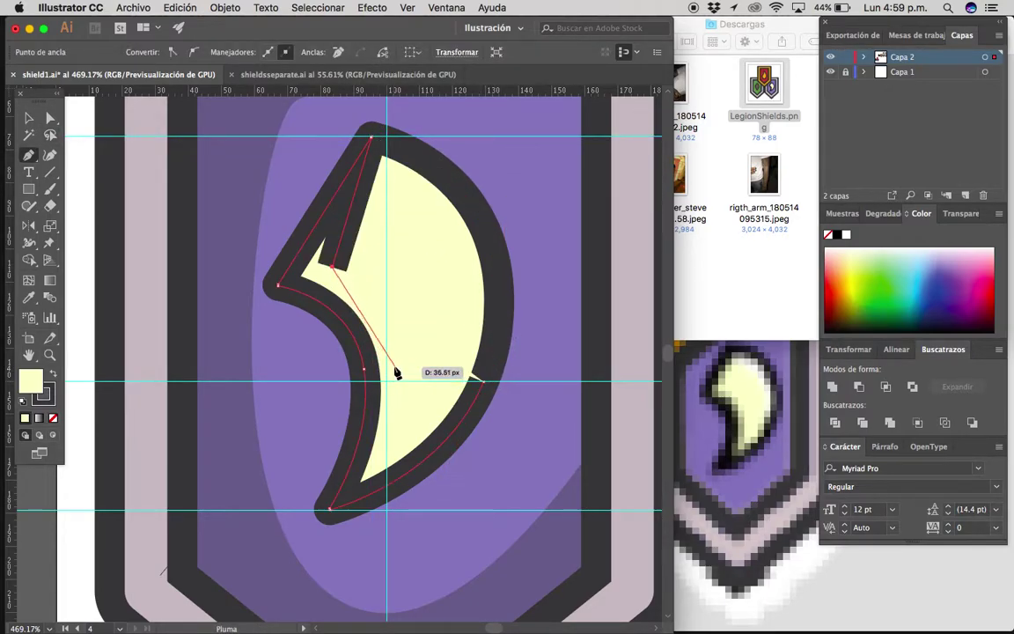
click(394, 364)
click(403, 433)
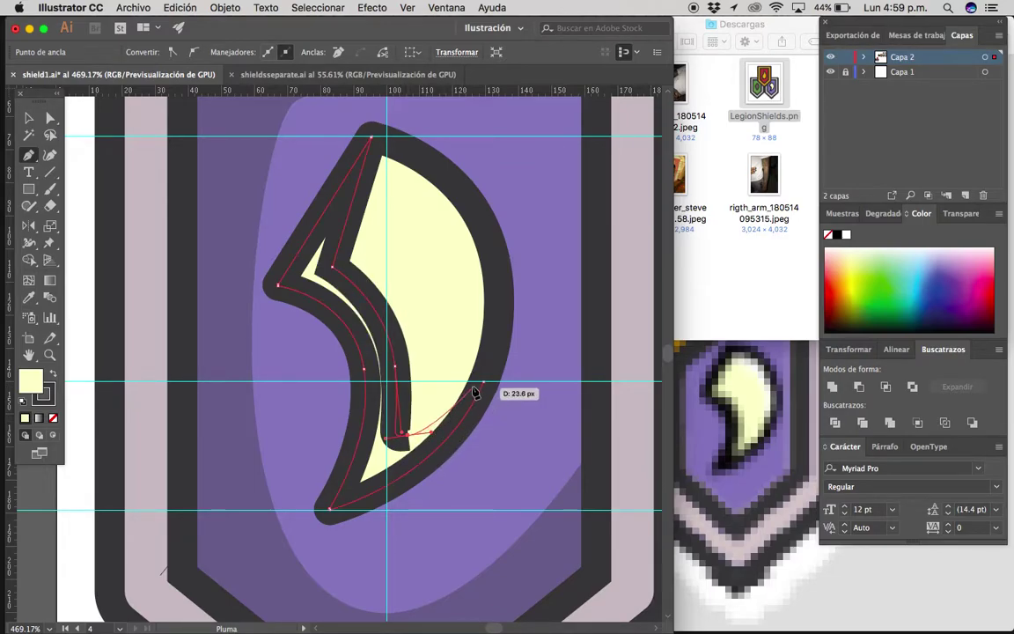
drag(402, 433, 422, 444)
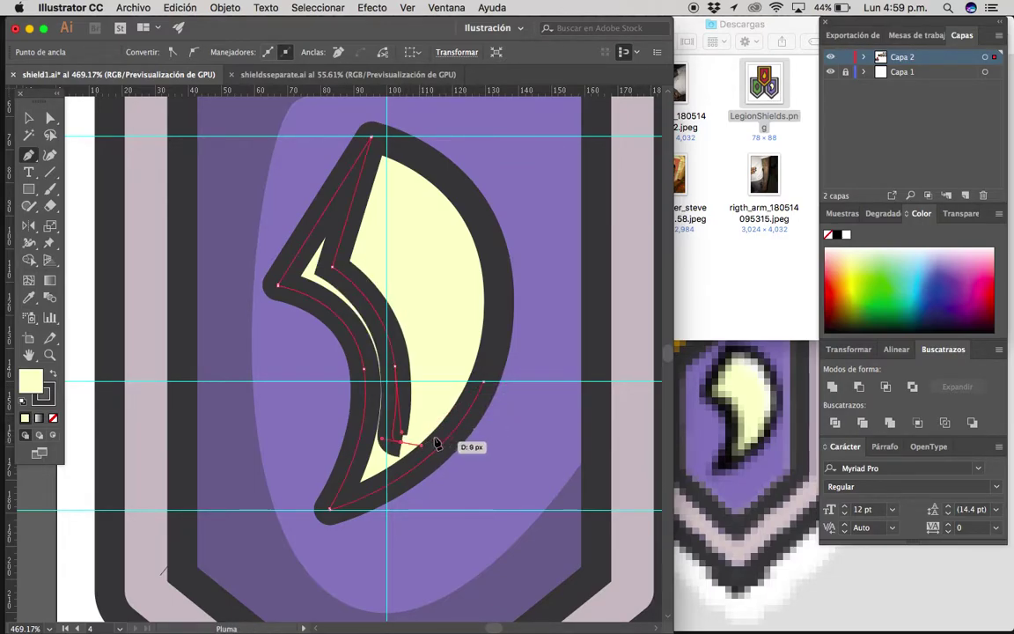
click(485, 387)
Fill the crescent's shading shape with a darker sampled colour.
scroll(482, 392, down, 4)
scroll(440, 378, left, 3)
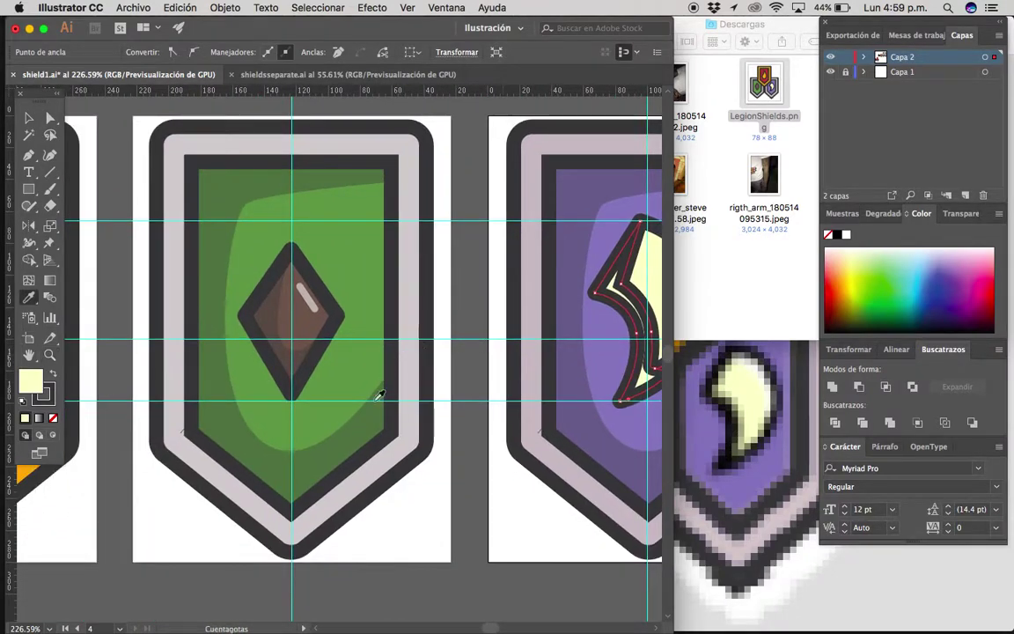
key(i)
click(419, 410)
scroll(419, 411, right, 3)
scroll(427, 467, right, 3)
scroll(330, 431, down, 3)
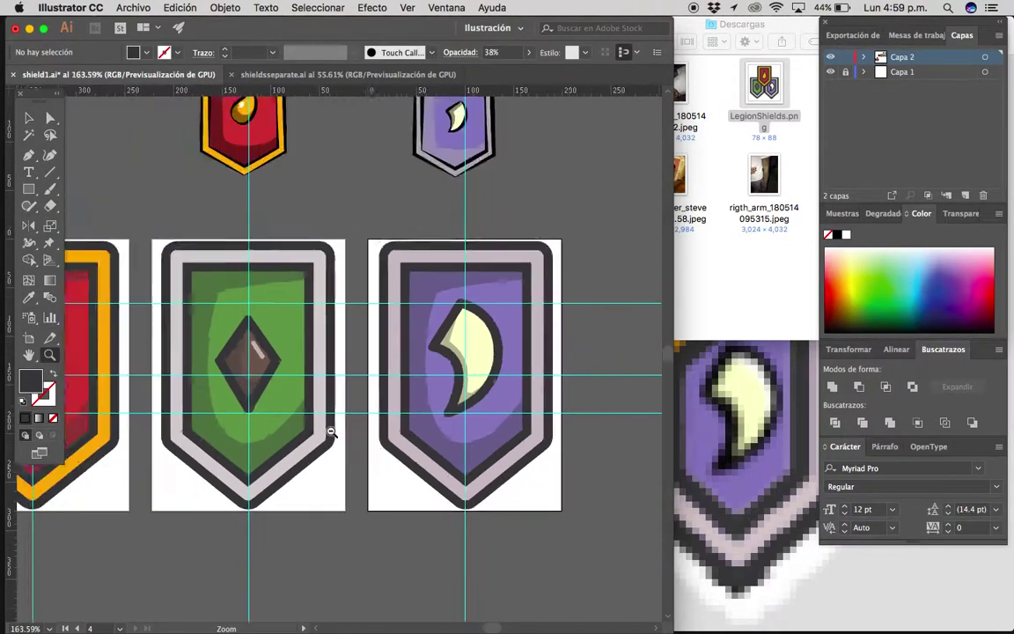
scroll(414, 430, down, 3)
scroll(414, 429, right, 3)
scroll(427, 382, down, 1)
Reshape the shading's lower anchors and curve to fit the crescent's inner edge.
click(367, 404)
key(a)
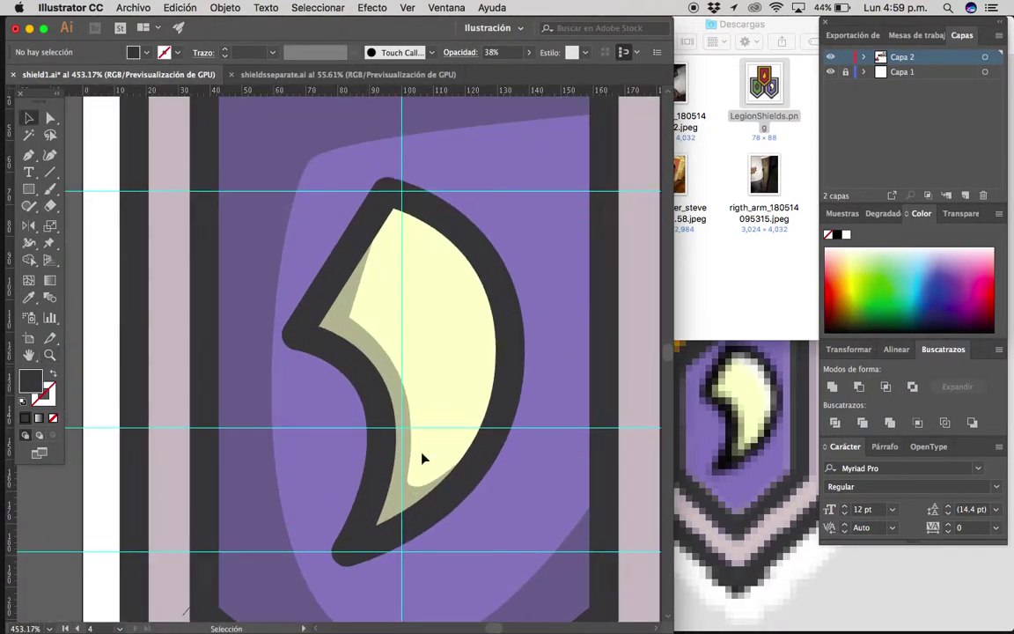
click(416, 489)
drag(416, 489, 413, 459)
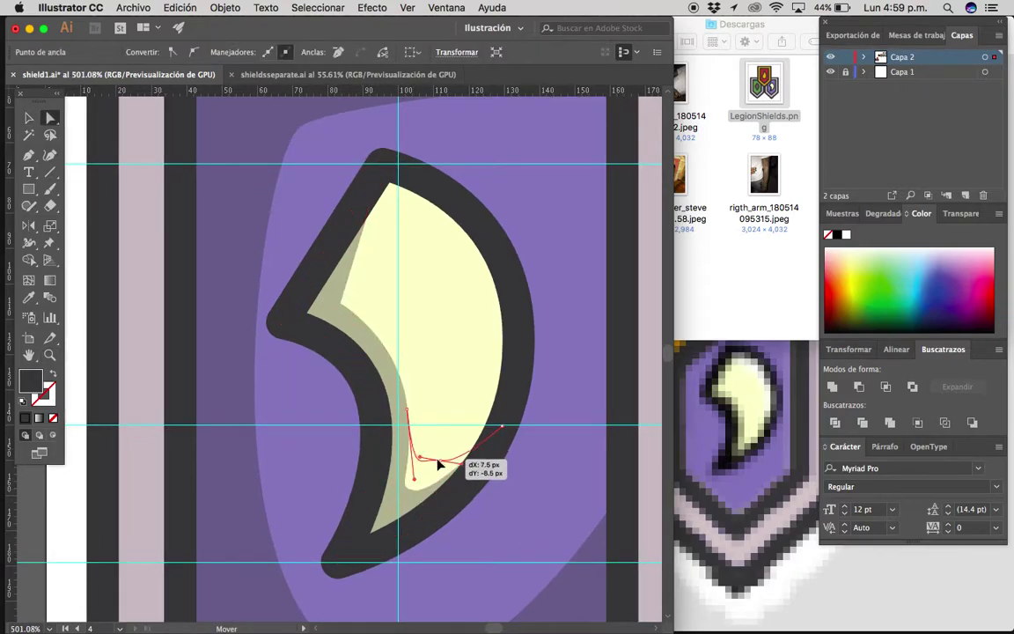
drag(410, 411, 417, 382)
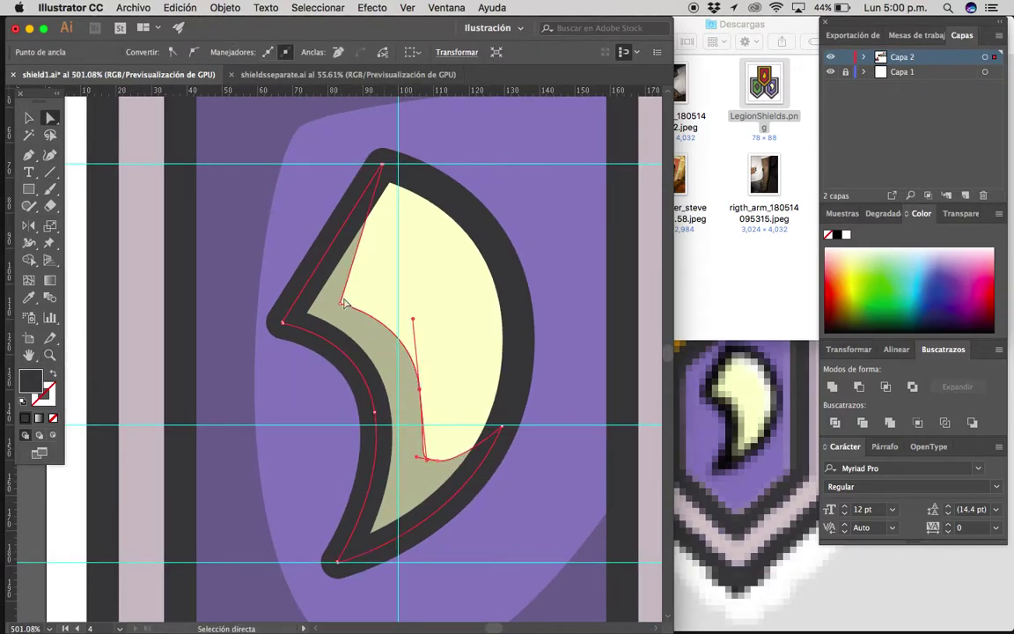
key(z)
alt+click(448, 340)
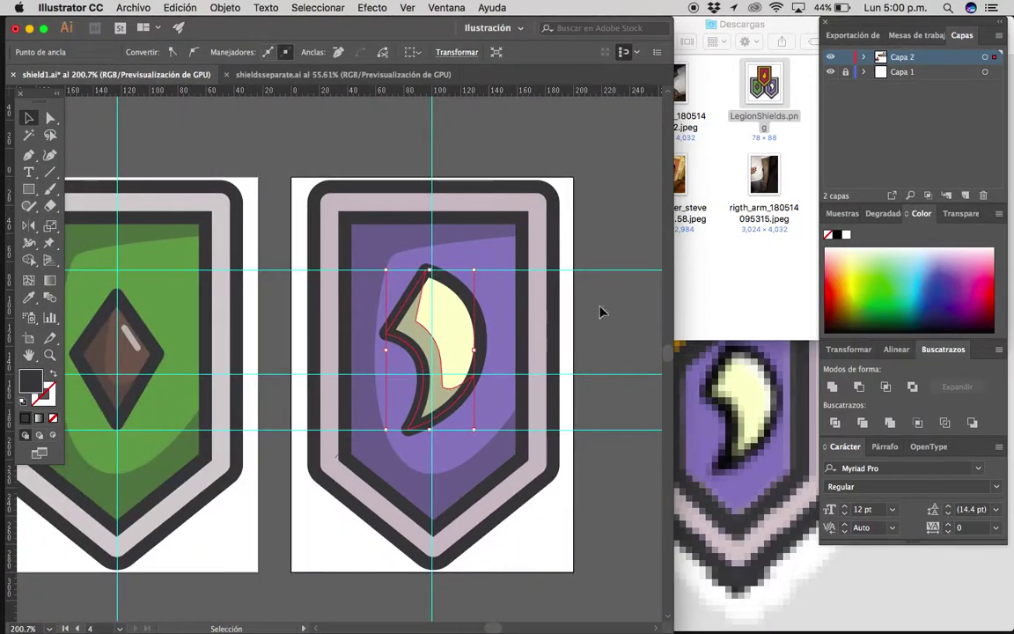
alt+click(599, 310)
alt+click(491, 337)
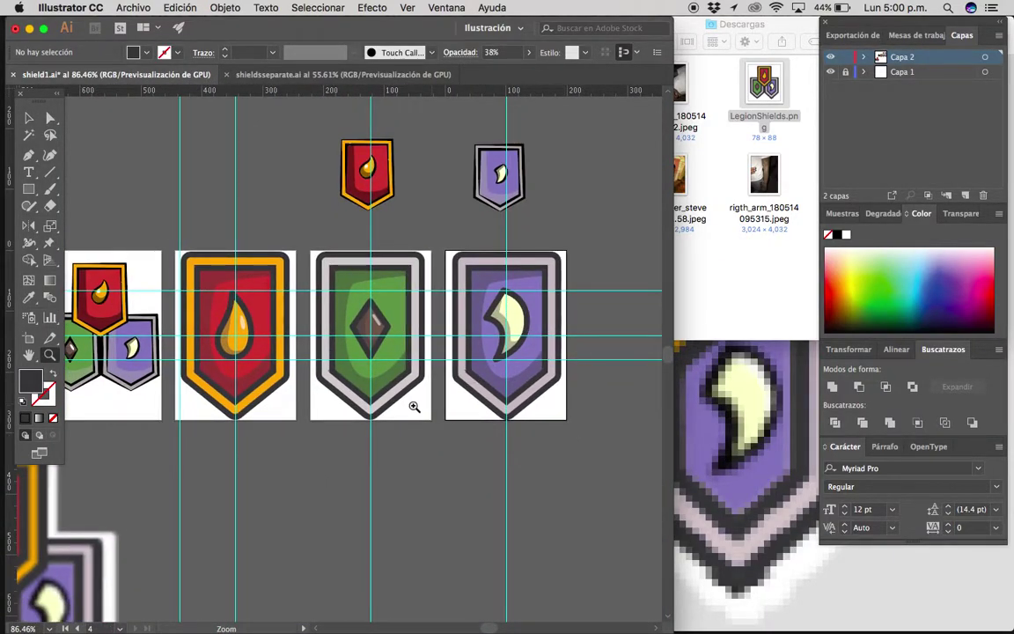
Draw a curved line along the crescent's upper right and set its stroke weight to 3.
scroll(413, 407, right, 3)
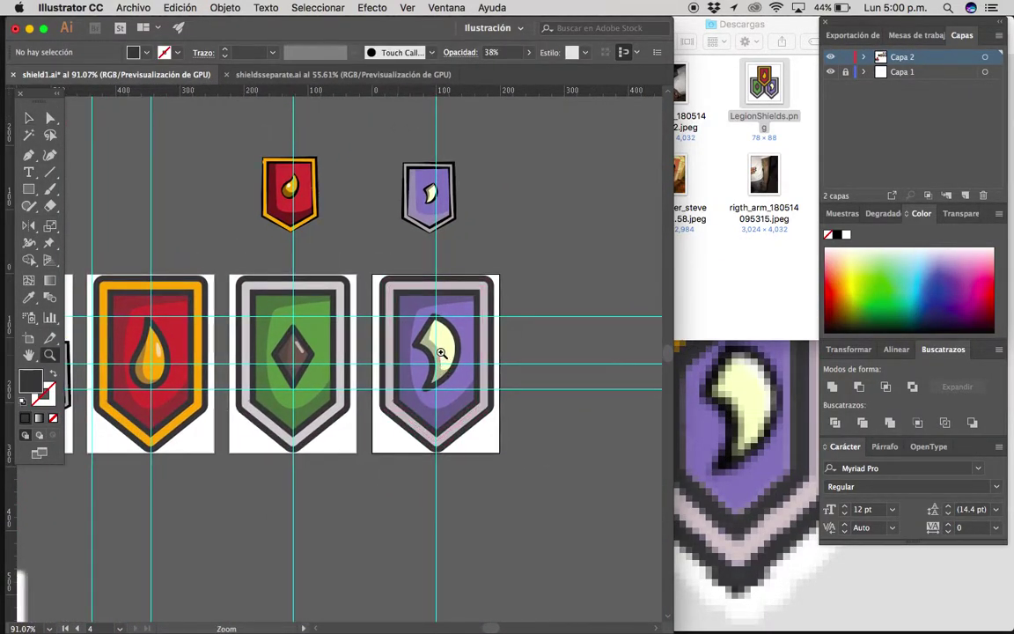
mouse_move(441, 352)
mouse_down()
mouse_move(551, 332)
mouse_move(430, 328)
mouse_move(437, 305)
mouse_up()
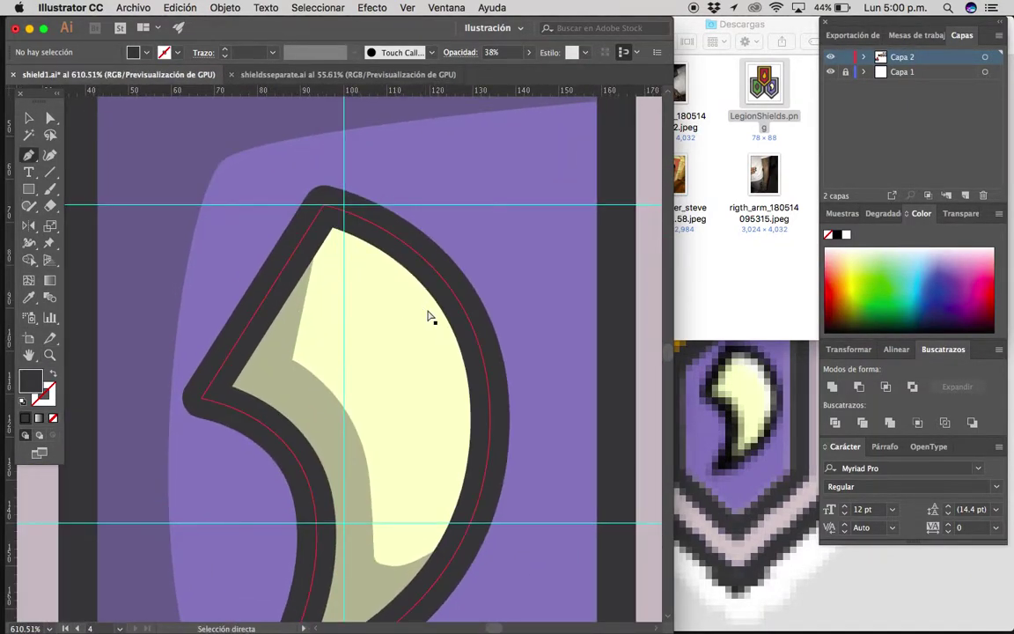
click(356, 265)
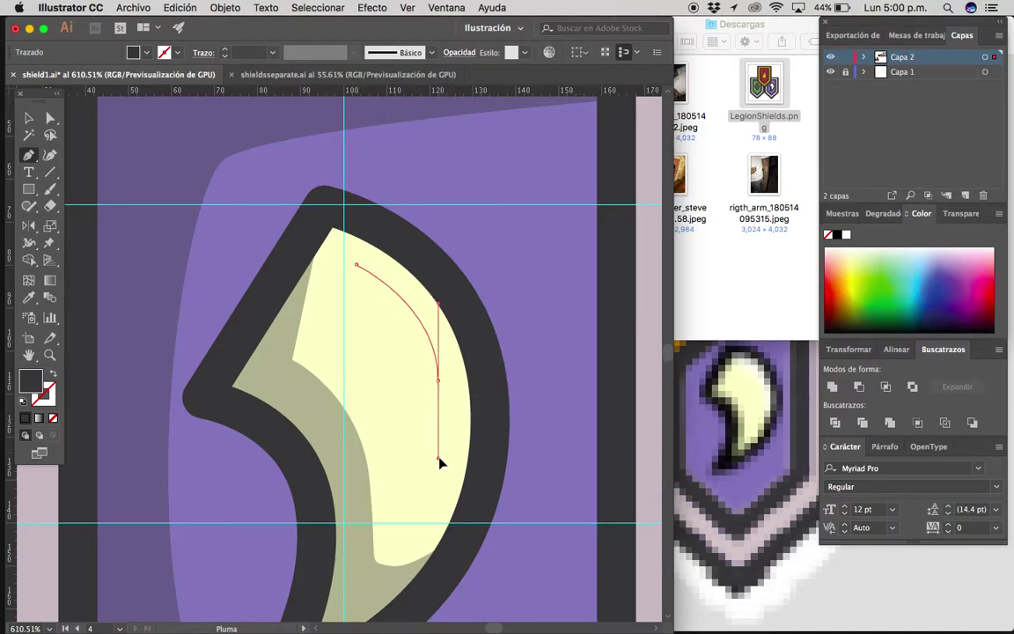
drag(441, 462, 440, 460)
key(shift+x)
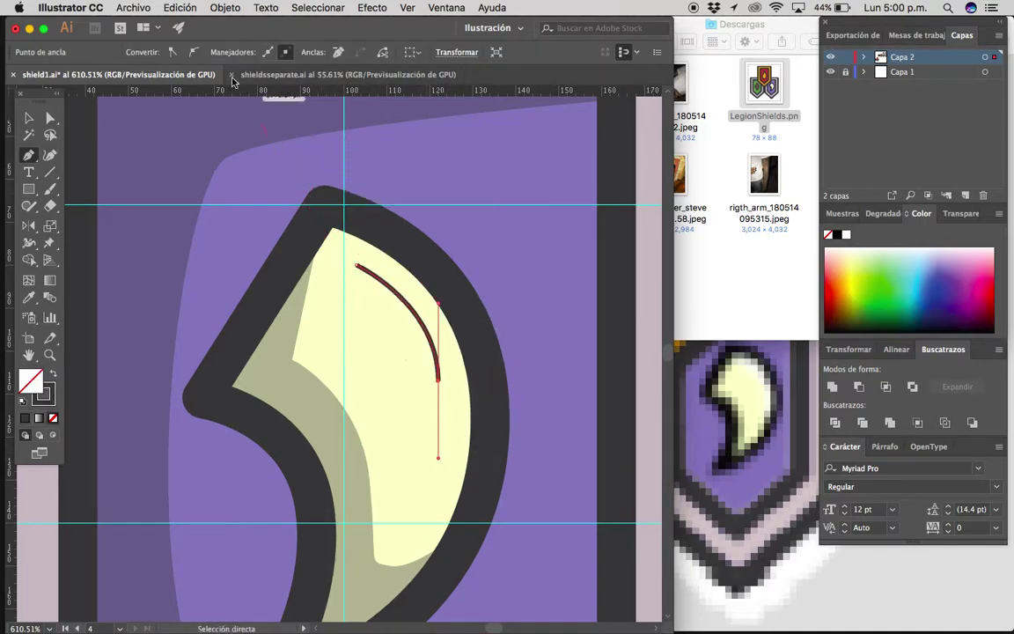
text(v)
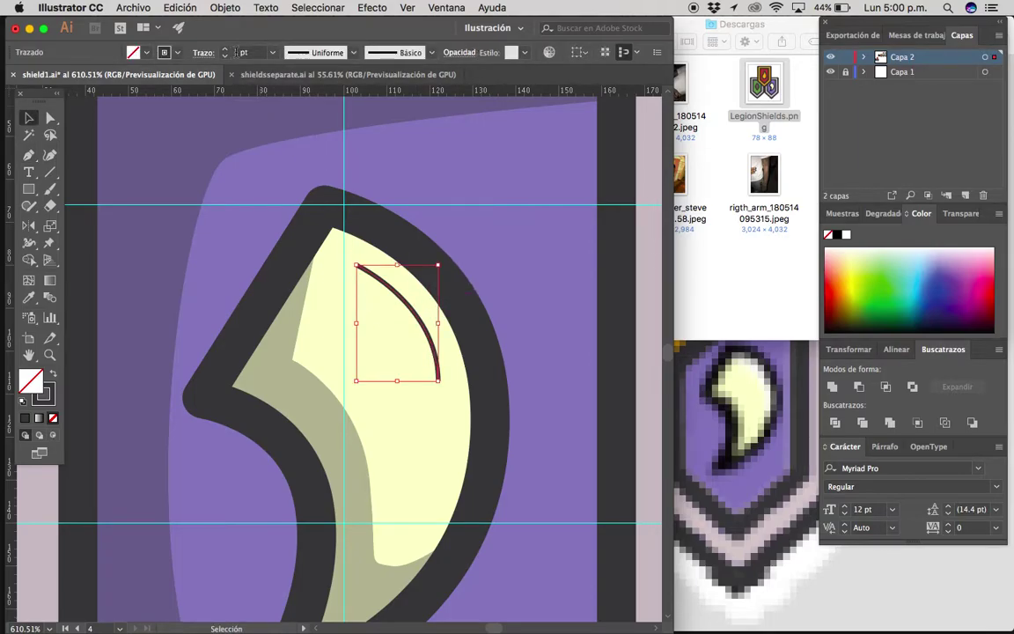
text(3)
key(Return)
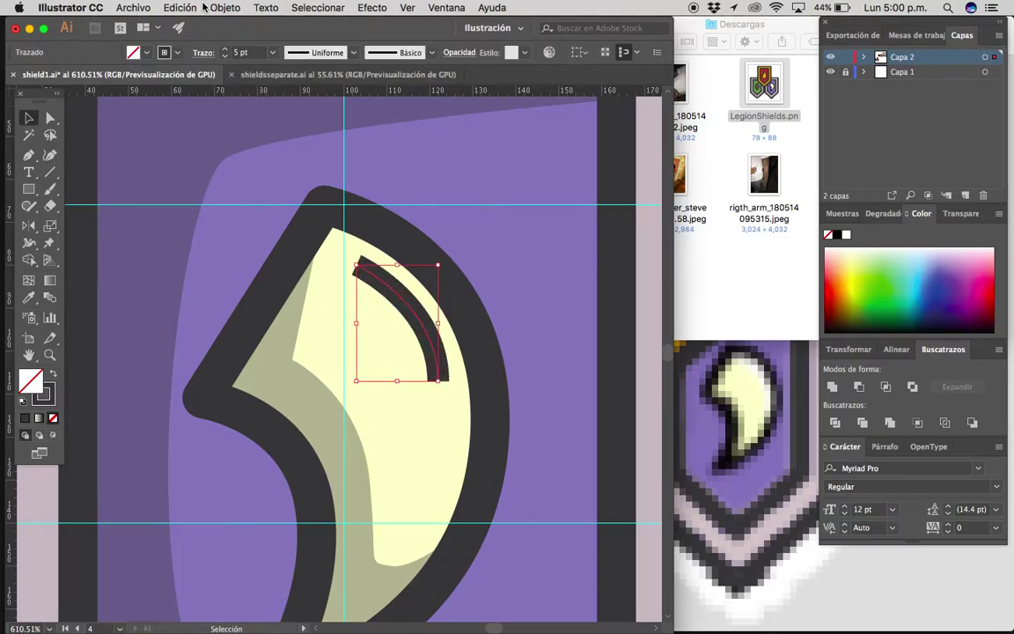
Expand the curved stroke into a filled highlight shape with Objeto > Expandir.
click(216, 8)
click(250, 147)
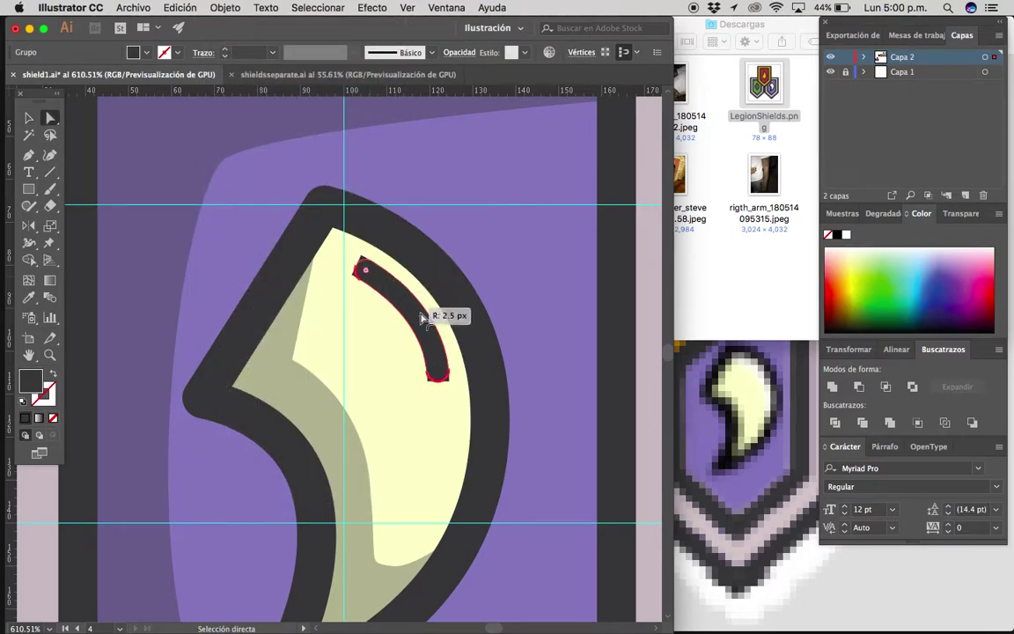
key(v)
click(467, 344)
scroll(448, 352, down, 3)
click(451, 350)
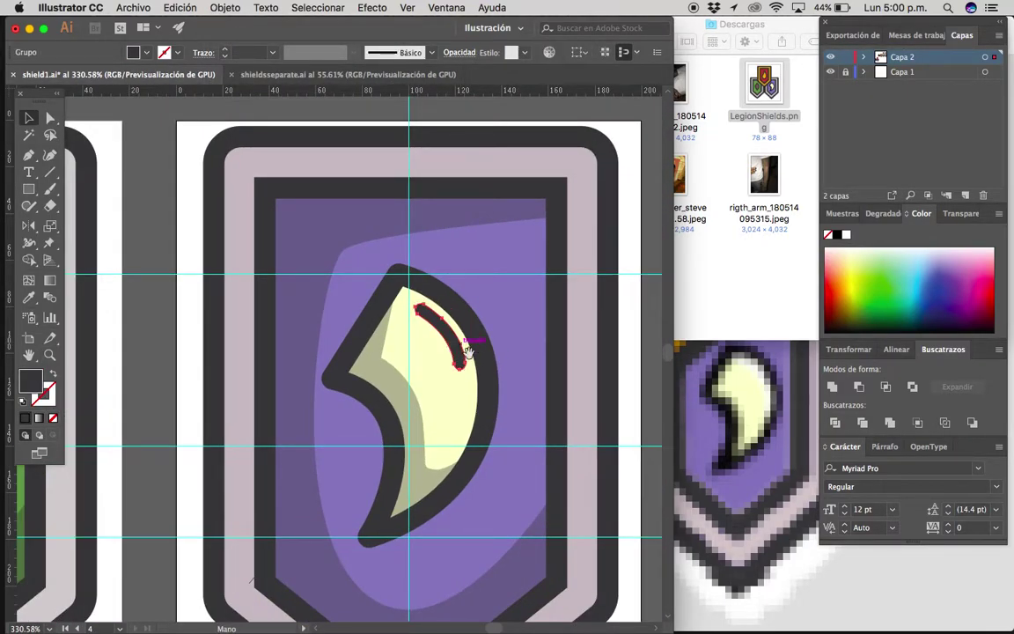
scroll(499, 321, right, 5)
scroll(499, 321, down, 1)
click(503, 325)
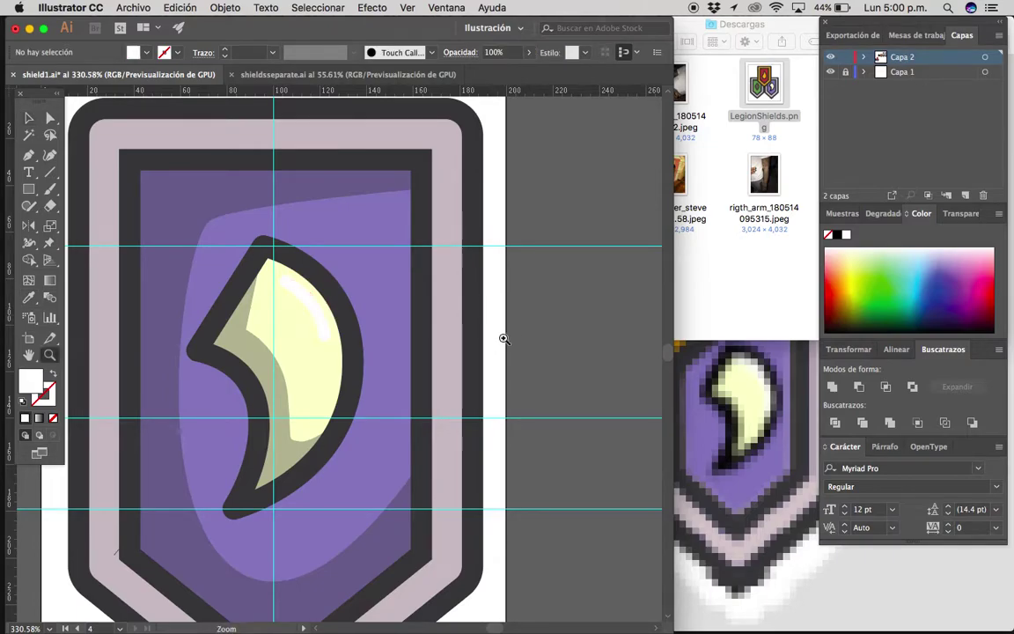
scroll(391, 334, down, 3)
scroll(391, 335, down, 2)
scroll(391, 335, left, 2)
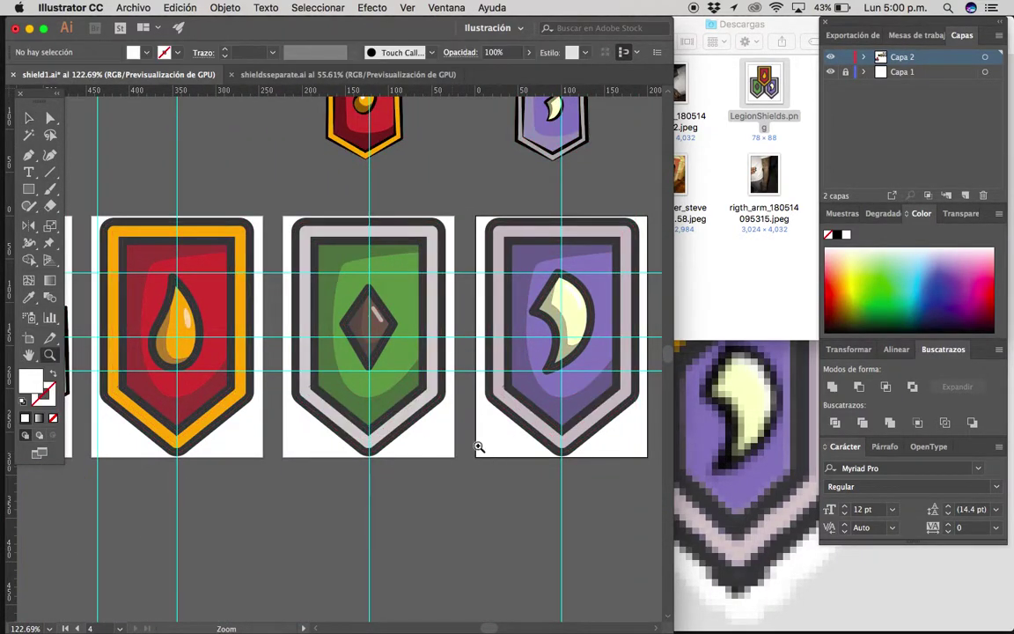
Move the small three-shield composite up above its artboard.
scroll(479, 446, down, 2)
scroll(360, 417, down, 1)
scroll(360, 416, left, 2)
key(v)
click(260, 480)
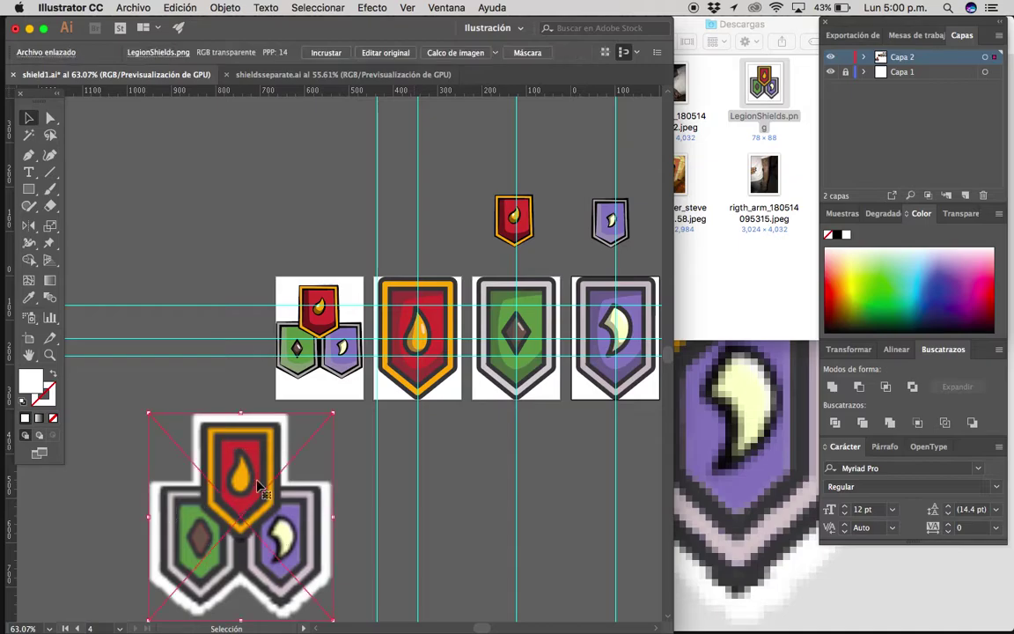
scroll(317, 409, right, 1)
scroll(357, 422, up, 1)
drag(332, 400, 221, 264)
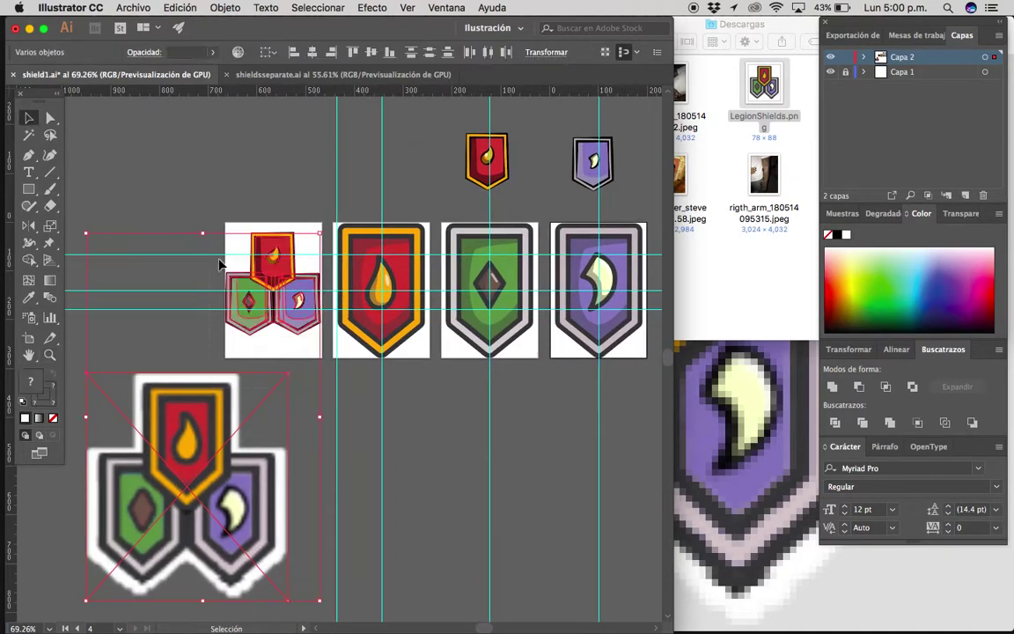
click(299, 345)
mouse_move(291, 374)
mouse_down()
mouse_move(340, 414)
mouse_move(313, 331)
mouse_up()
key(ctrl+1)
scroll(313, 419, up, 3)
drag(275, 447, 301, 264)
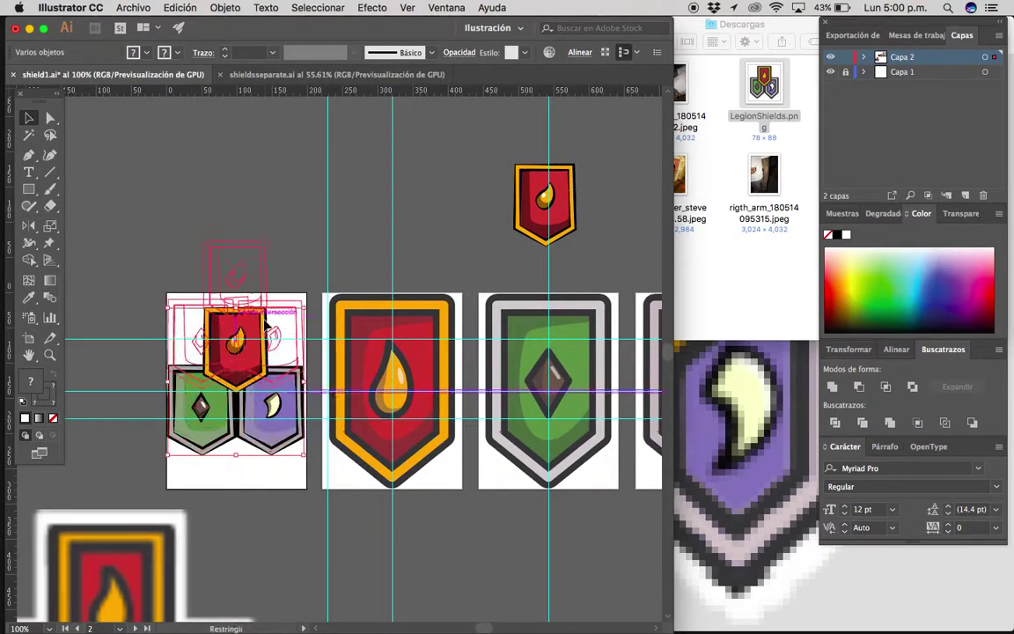
Shrink LegionShields.png to about half size on artboard 1, then cut it from its layer.
scroll(309, 352, down, 2)
scroll(264, 352, down, 3)
key(v)
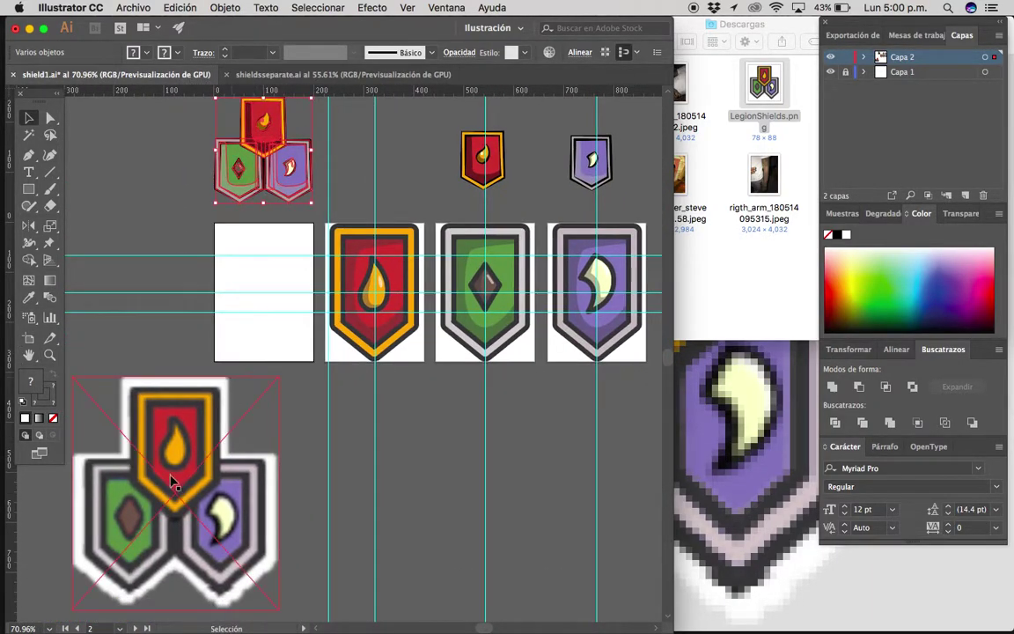
drag(191, 493, 266, 345)
drag(253, 232, 252, 347)
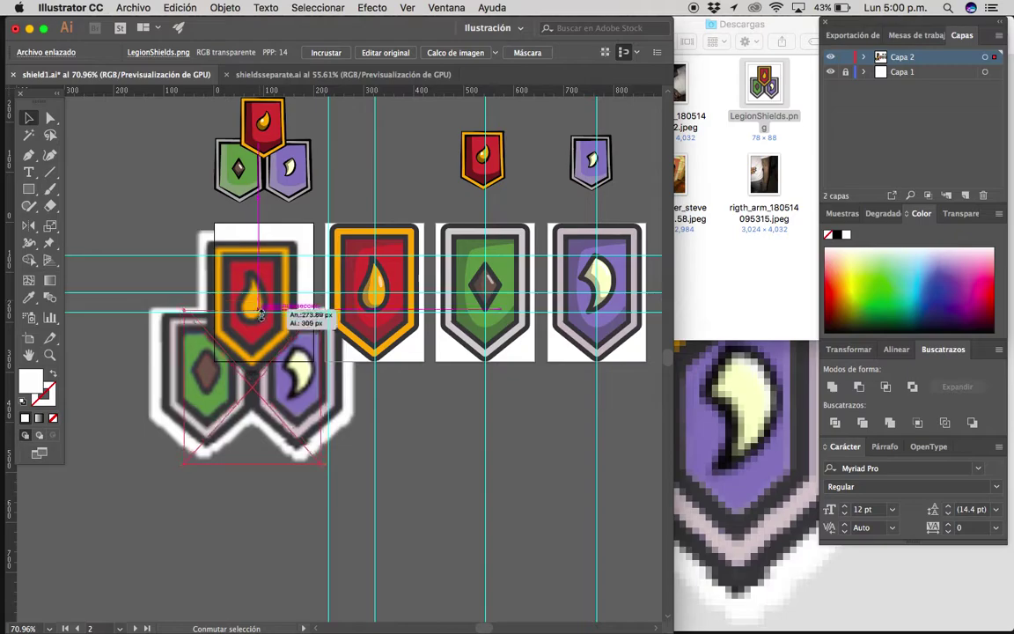
drag(256, 423, 267, 303)
scroll(264, 308, up, 5)
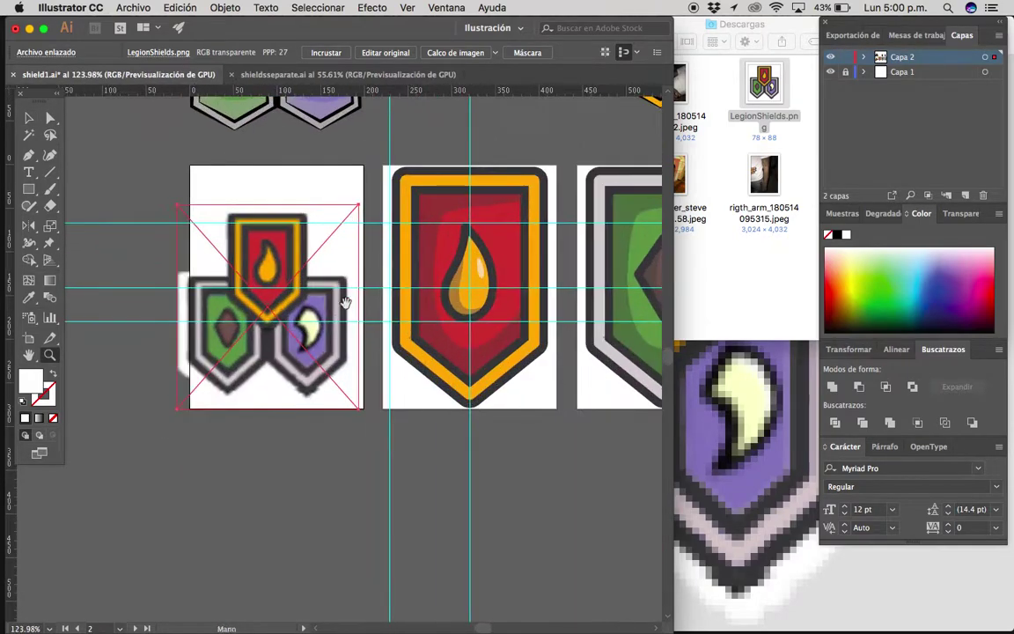
drag(227, 336, 257, 314)
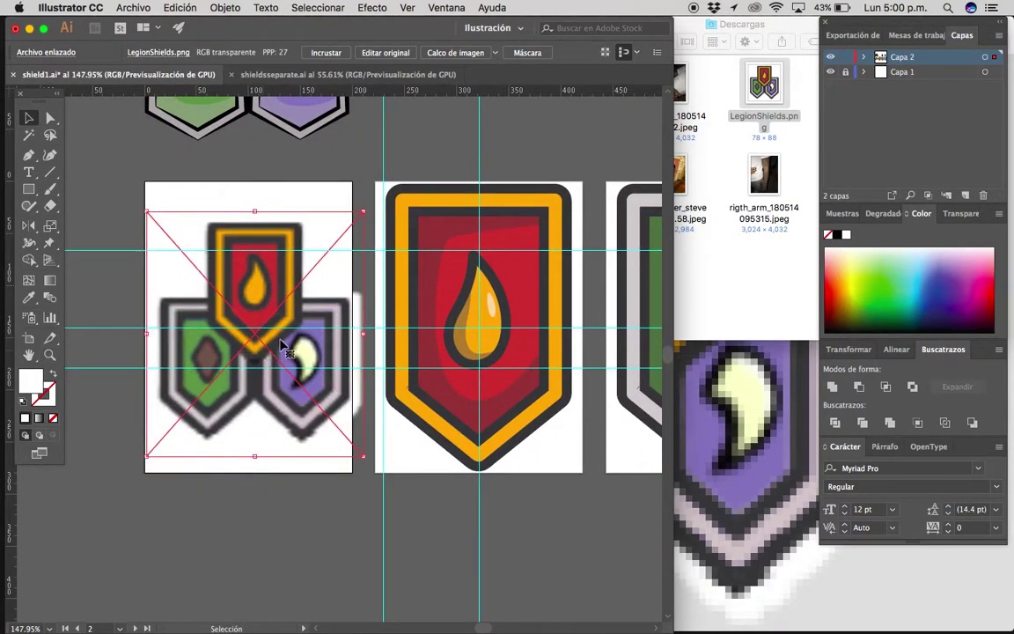
key(Delete)
Make Capa 1 the active layer and paste the LegionShields image back onto it.
double_click(925, 58)
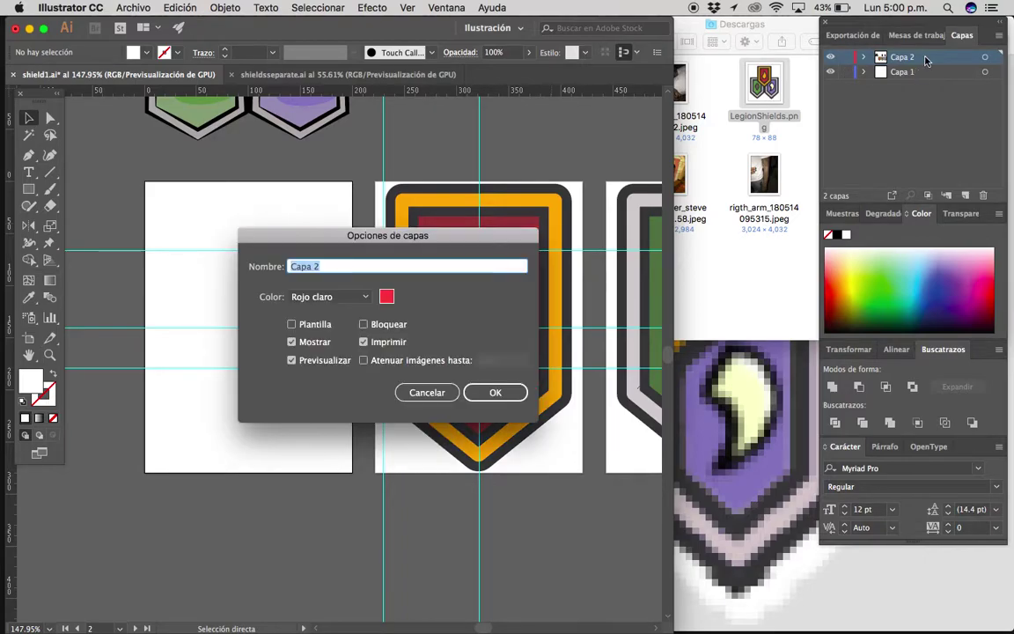
key(Return)
click(915, 71)
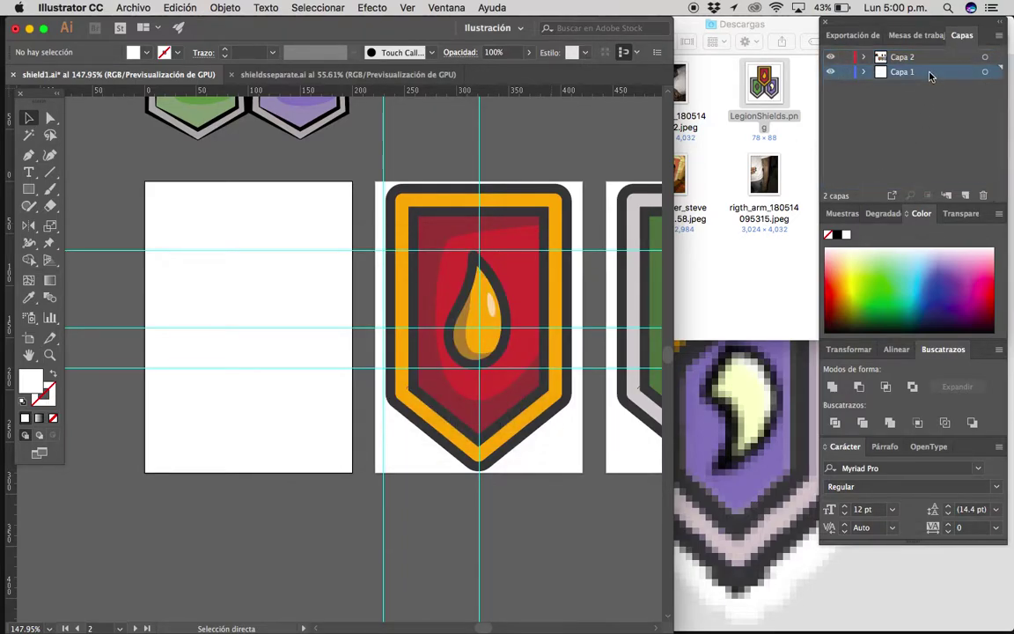
key(ctrl+z)
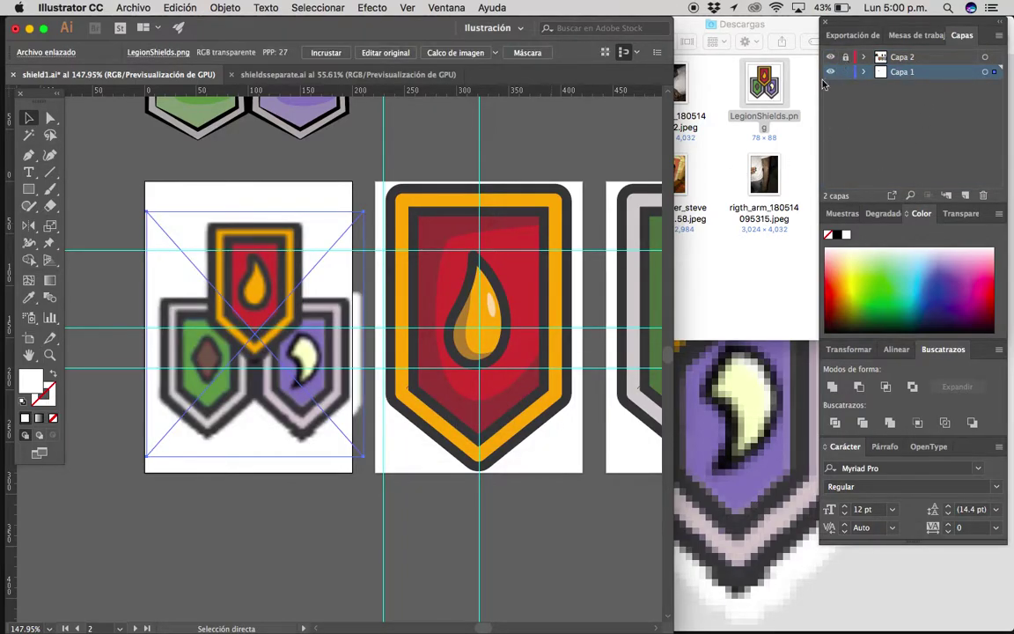
scroll(111, 328, up, 1)
key(v)
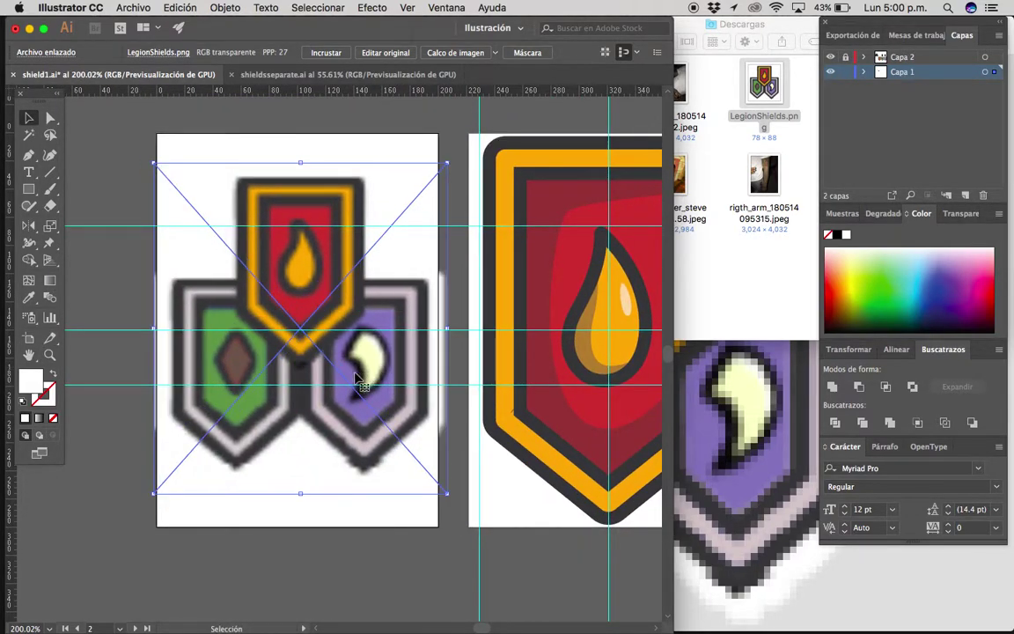
Align the reference image to the artboard's top edge with a temporary thin rectangle, then delete the rectangle.
drag(352, 377, 339, 452)
scroll(361, 339, down, 1)
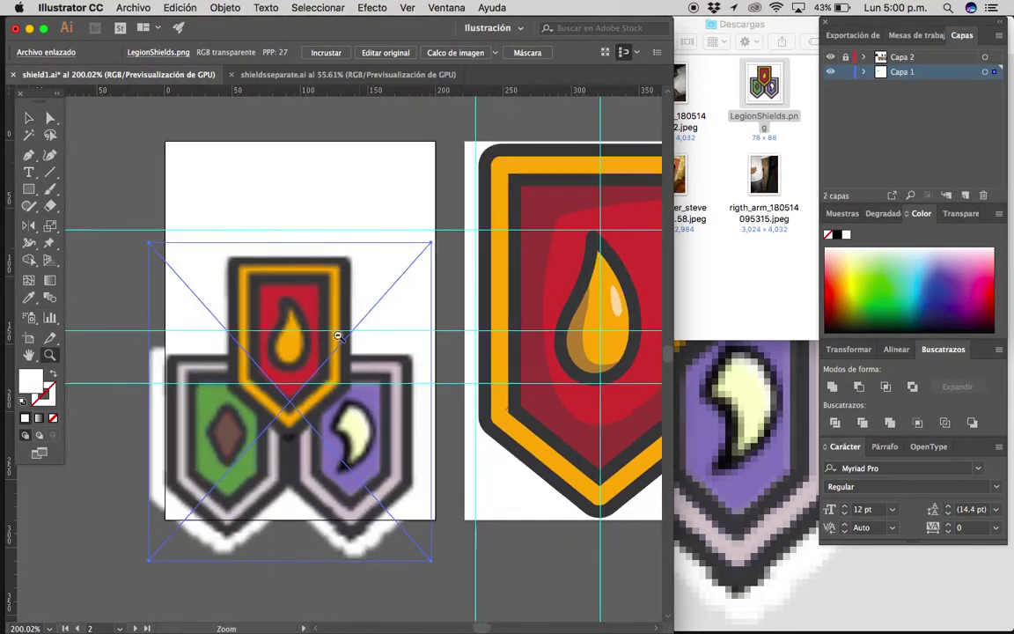
key(m)
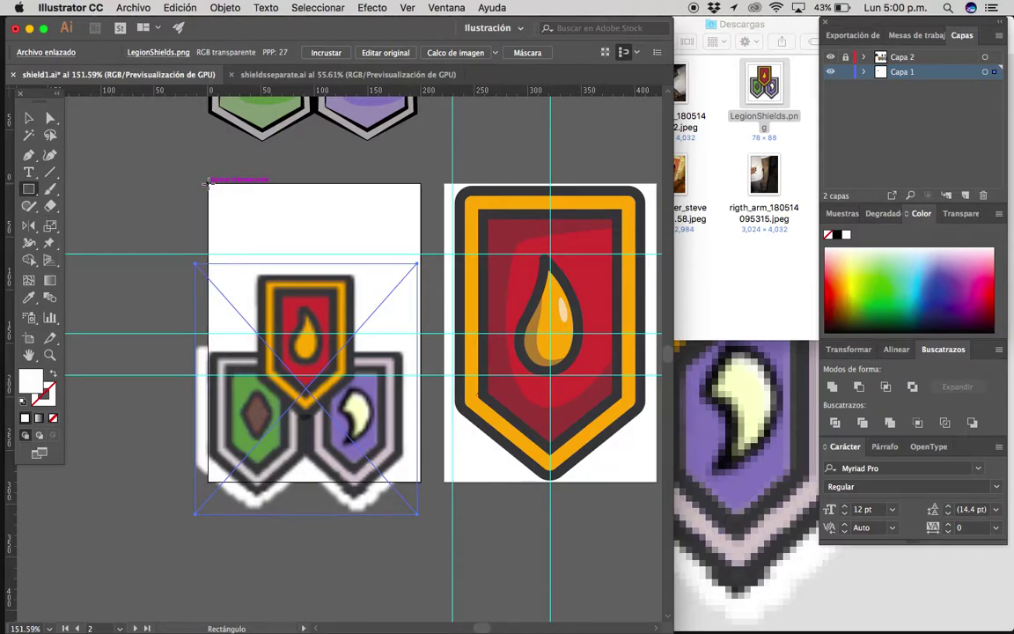
drag(208, 182, 422, 213)
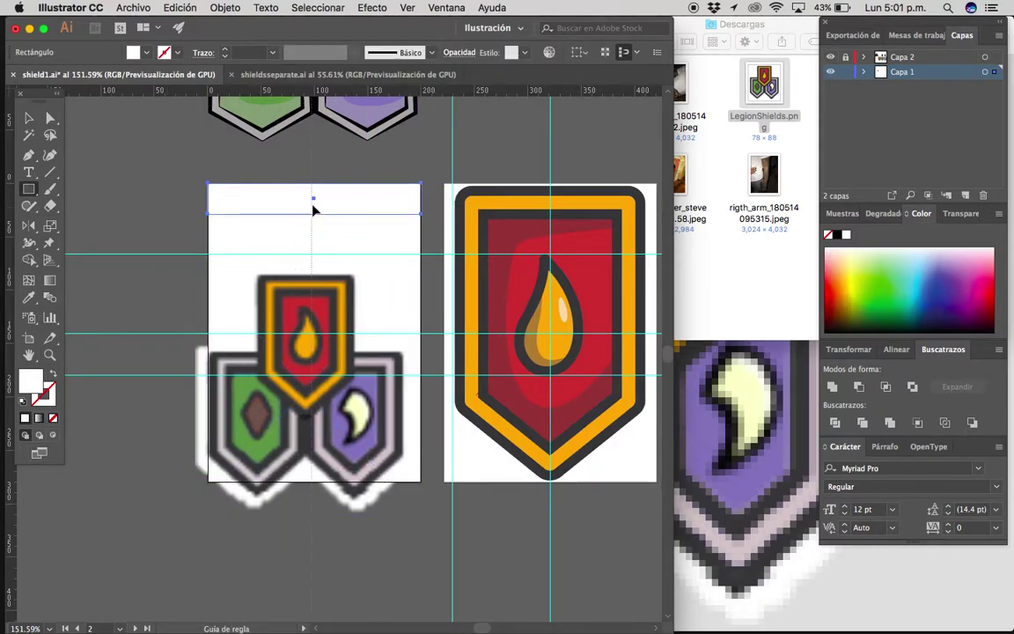
key(v)
scroll(344, 265, up, 2)
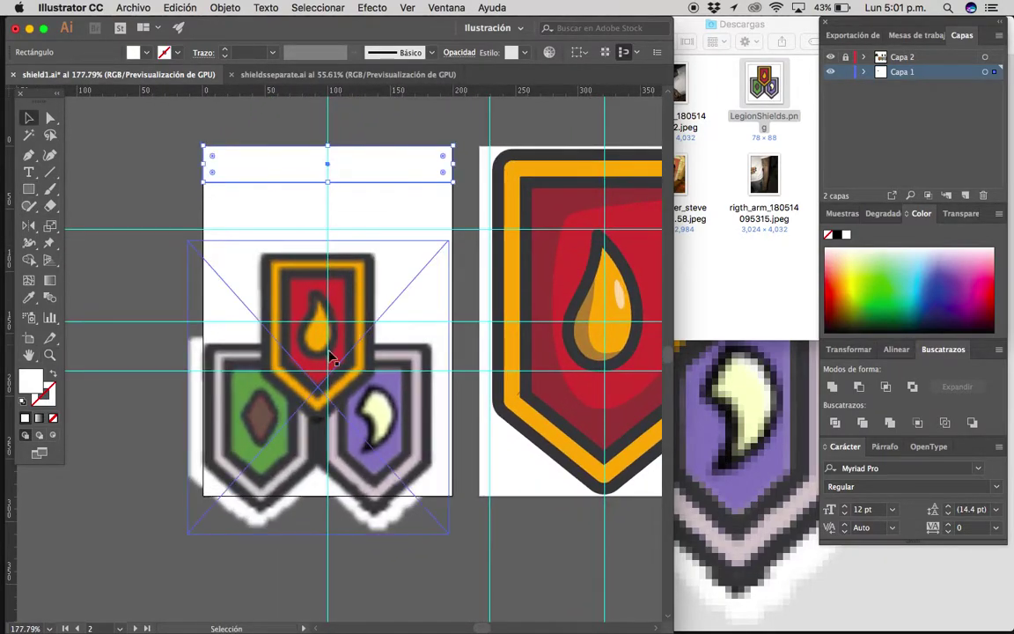
mouse_move(311, 381)
mouse_down()
mouse_move(333, 282)
mouse_move(328, 293)
mouse_up()
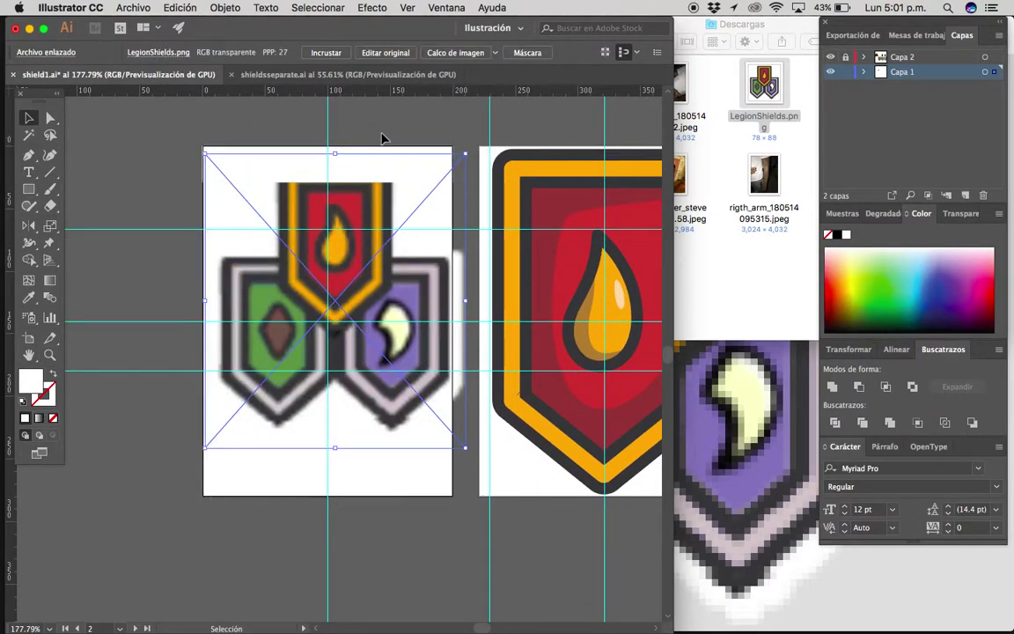
click(399, 157)
key(Delete)
Enlarge the image proportionally and centre it so it fills artboard 1.
drag(351, 300, 348, 305)
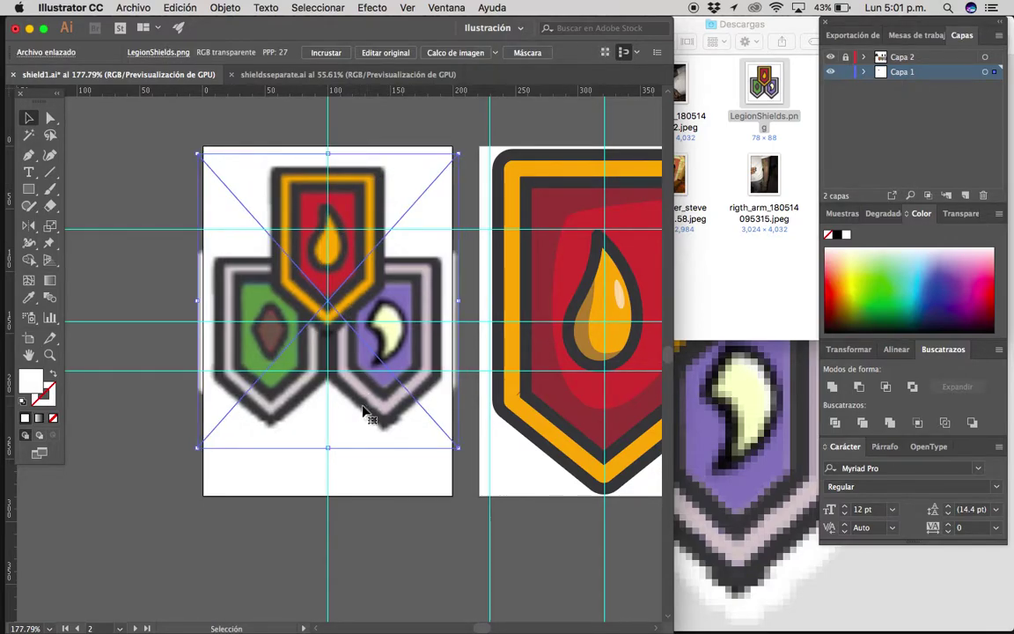
drag(327, 447, 327, 469)
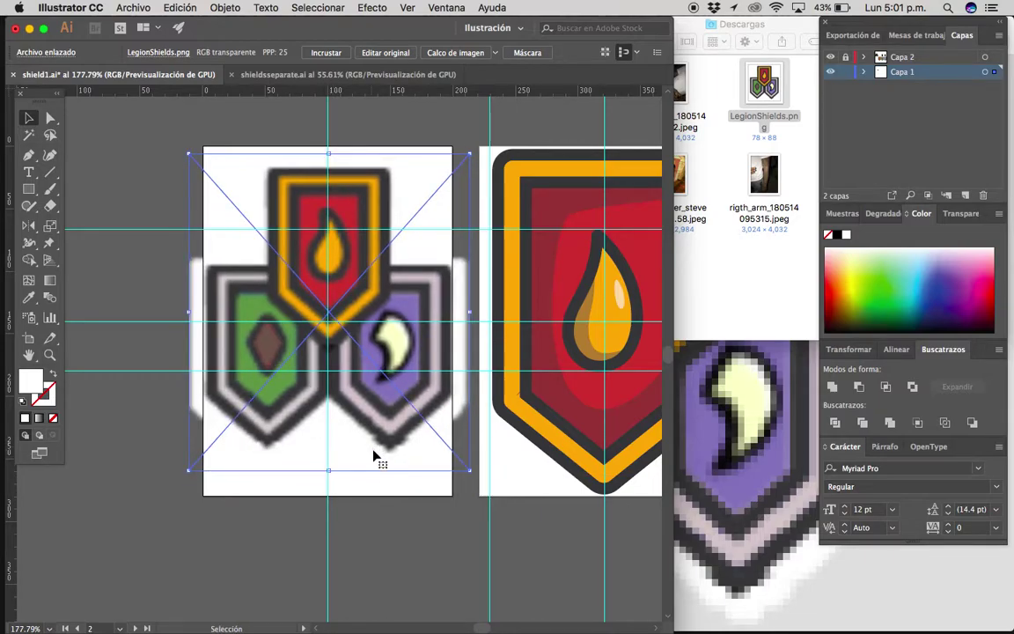
drag(373, 454, 368, 457)
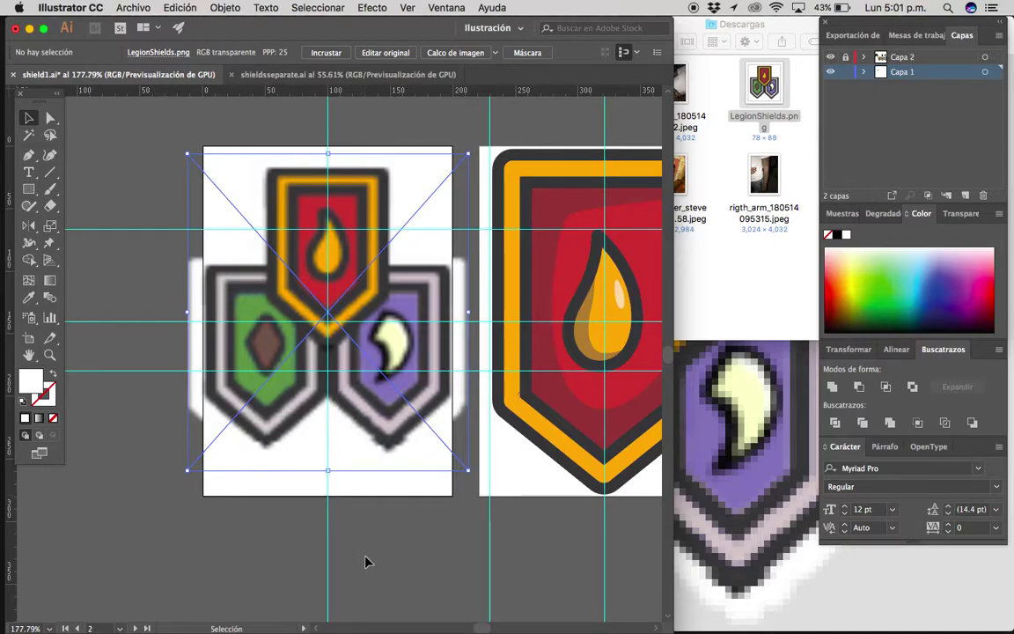
scroll(365, 515, down, 3)
scroll(352, 480, right, 3)
Lower the reference image's opacity to 63% and clear the selection.
key(super+a)
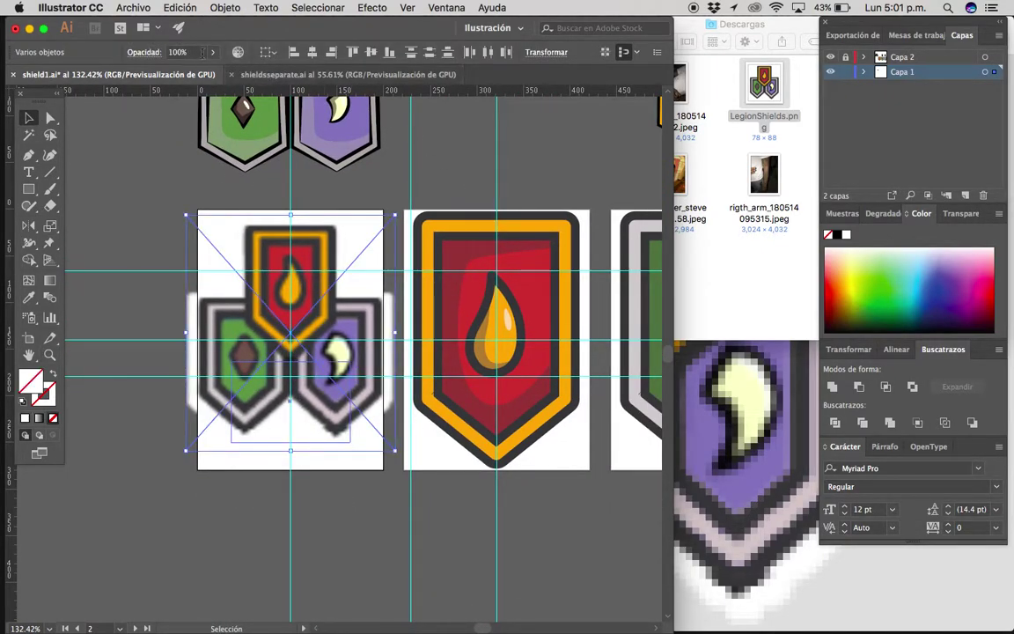
drag(201, 52, 176, 62)
key(a)
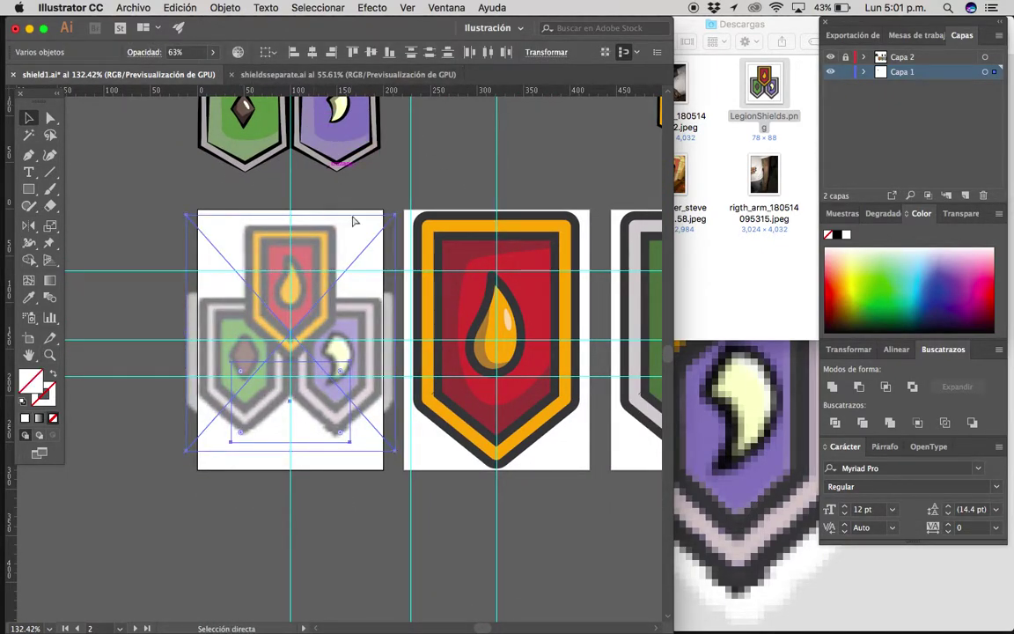
key(super+shift+a)
scroll(353, 221, down, 2)
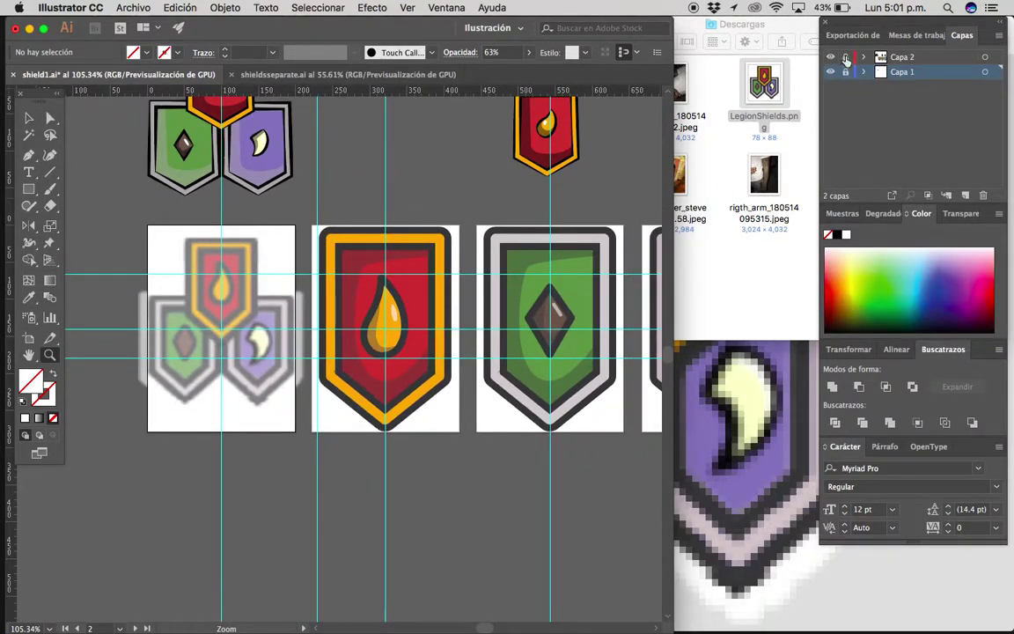
scroll(436, 401, down, 3)
Duplicate the red, green and purple shields into a row below the artboards.
key(v)
click(455, 368)
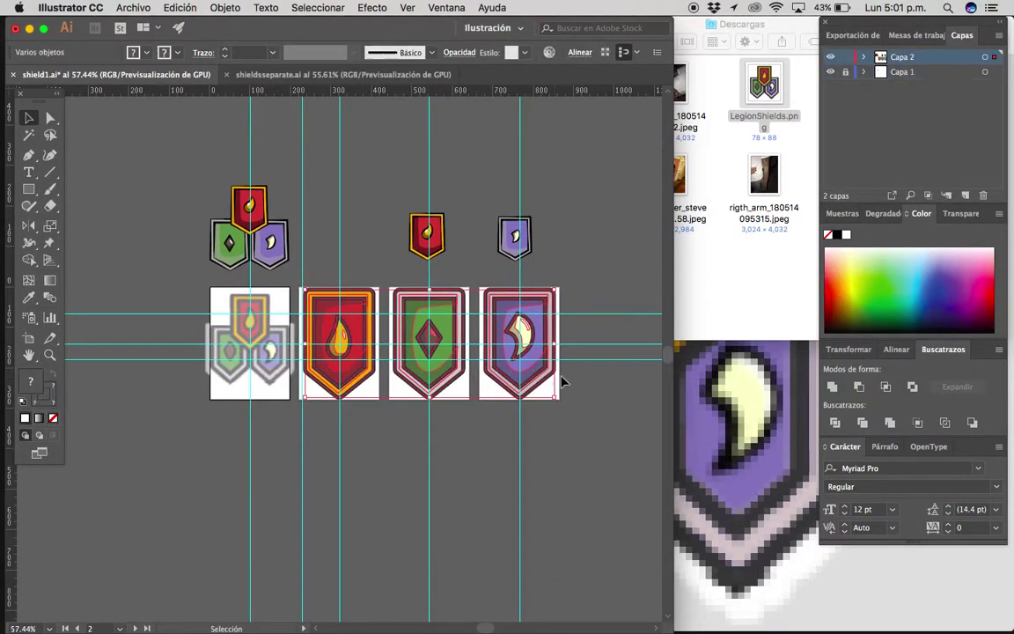
drag(455, 368, 292, 499)
scroll(519, 419, up, 2)
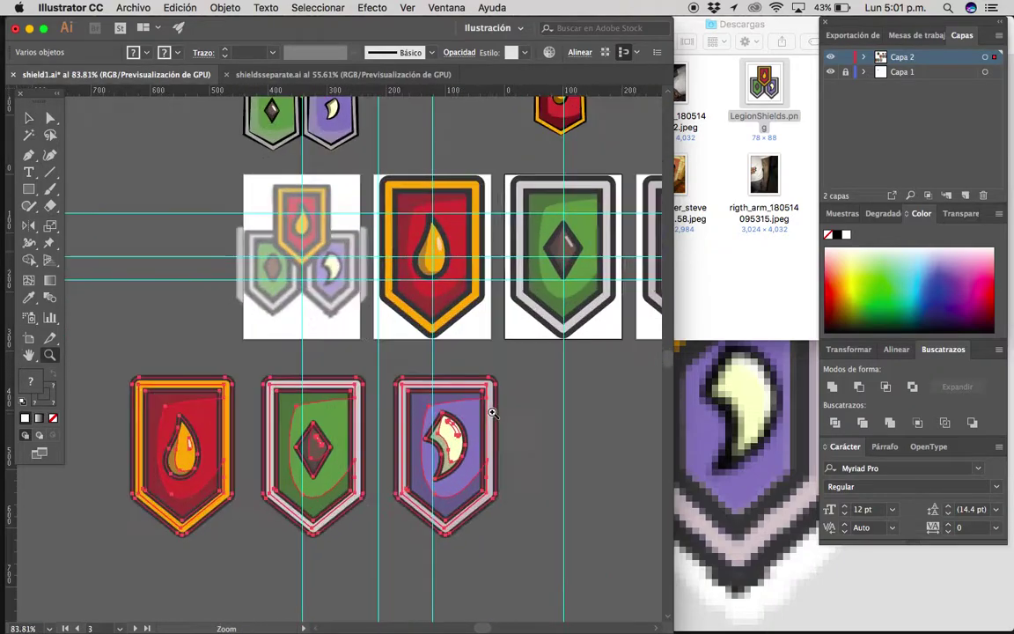
scroll(519, 419, down, 1)
Flatten the red shield copy's transparency with Objeto > Acoplar transparencia, then deselect it.
click(242, 352)
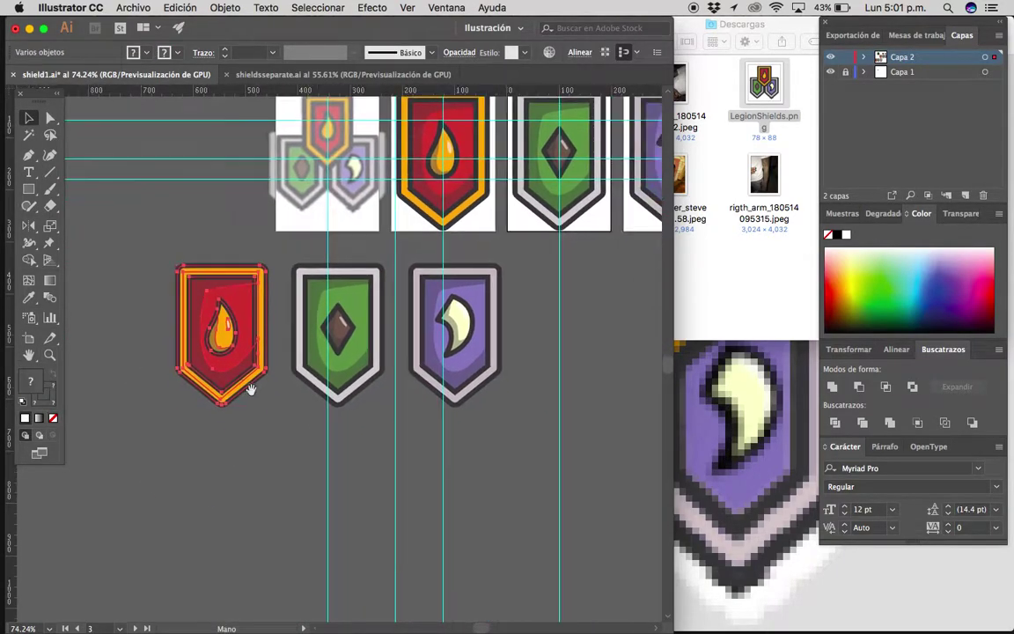
scroll(249, 388, up, 2)
click(225, 8)
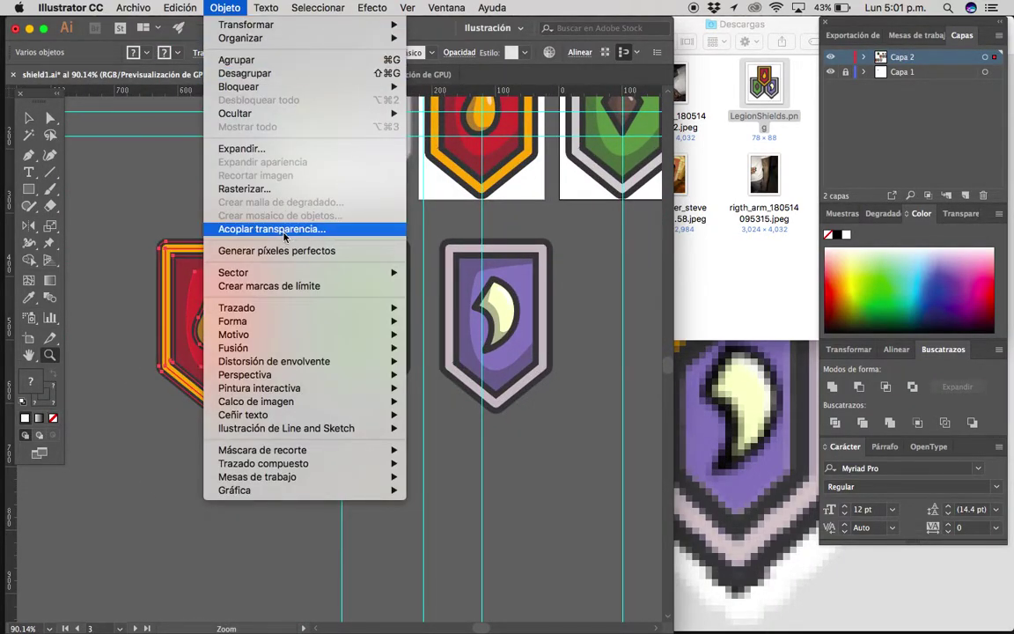
click(264, 211)
key(Return)
key(ctrl+shift+a)
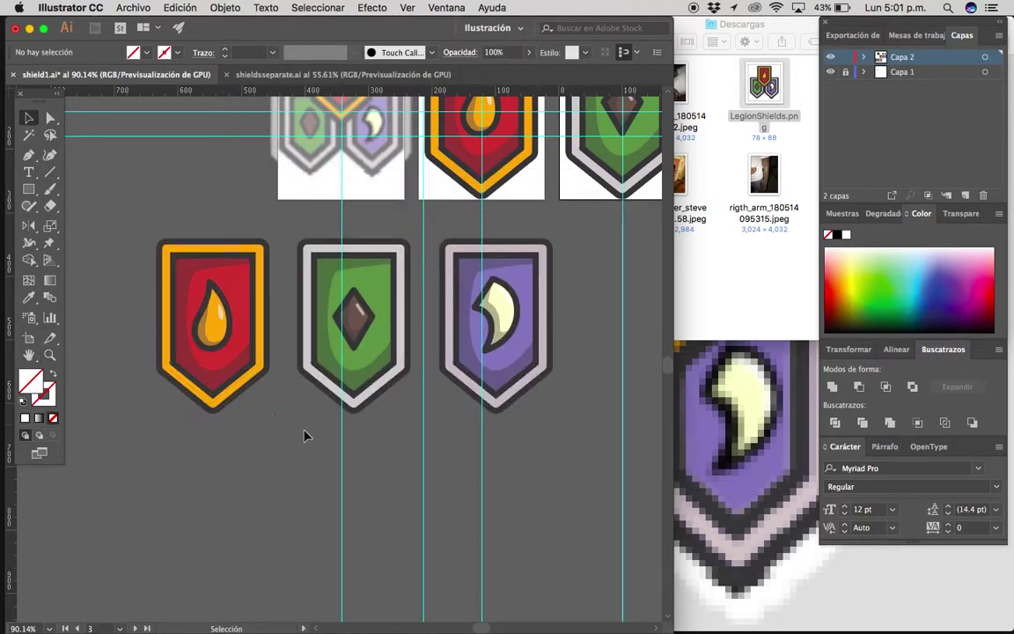
scroll(312, 416, down, 2)
scroll(425, 394, up, 2)
scroll(368, 427, up, 1)
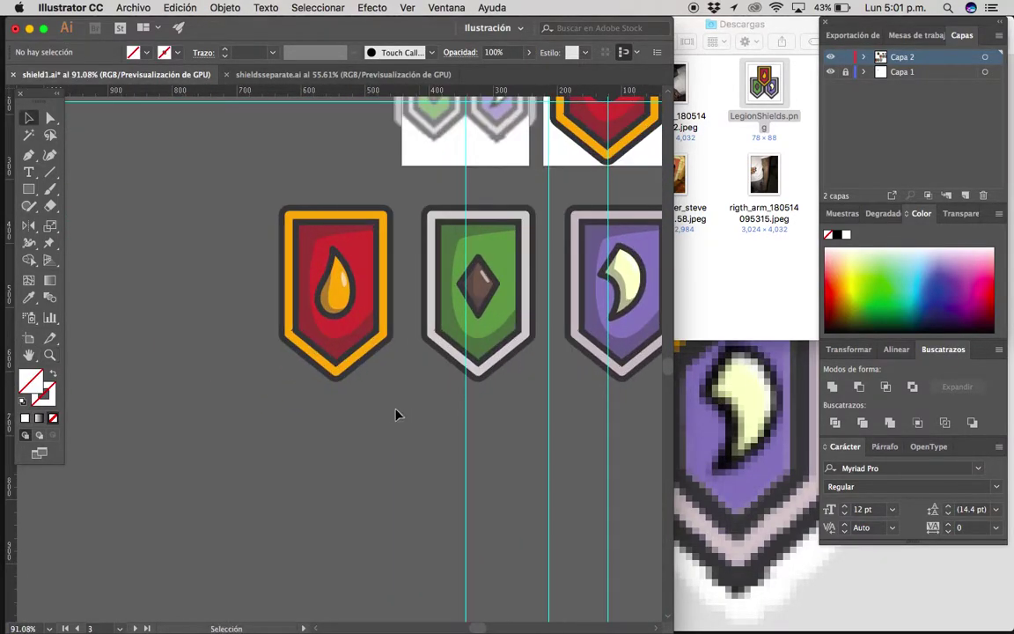
scroll(334, 346, up, 5)
scroll(334, 346, down, 4)
scroll(335, 346, down, 2)
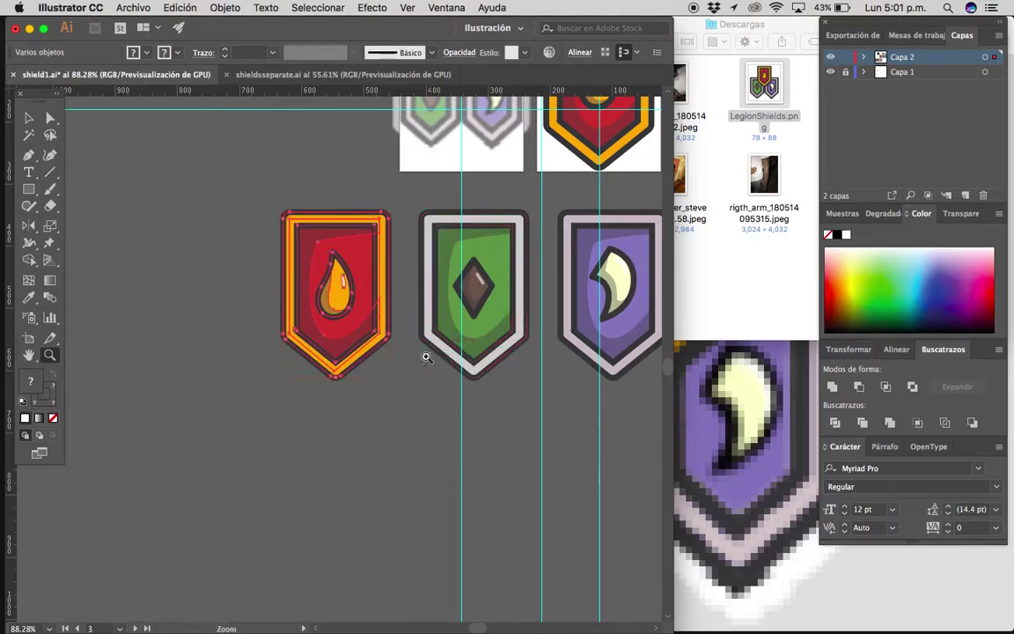
scroll(352, 365, up, 3)
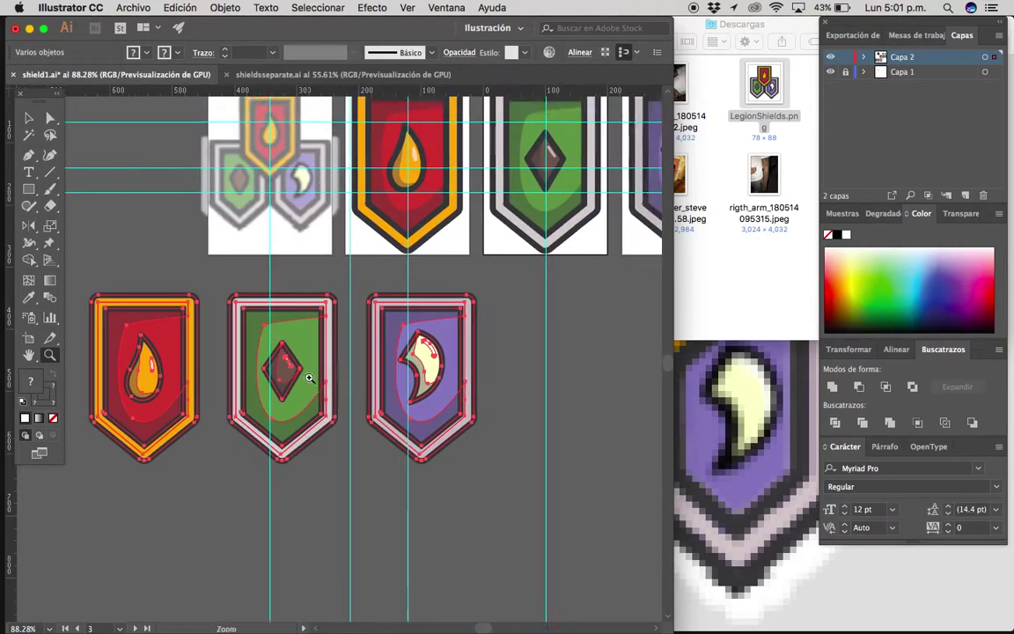
key(ctrl+shift+a)
scroll(370, 321, down, 3)
scroll(264, 328, up, 5)
scroll(491, 299, up, 3)
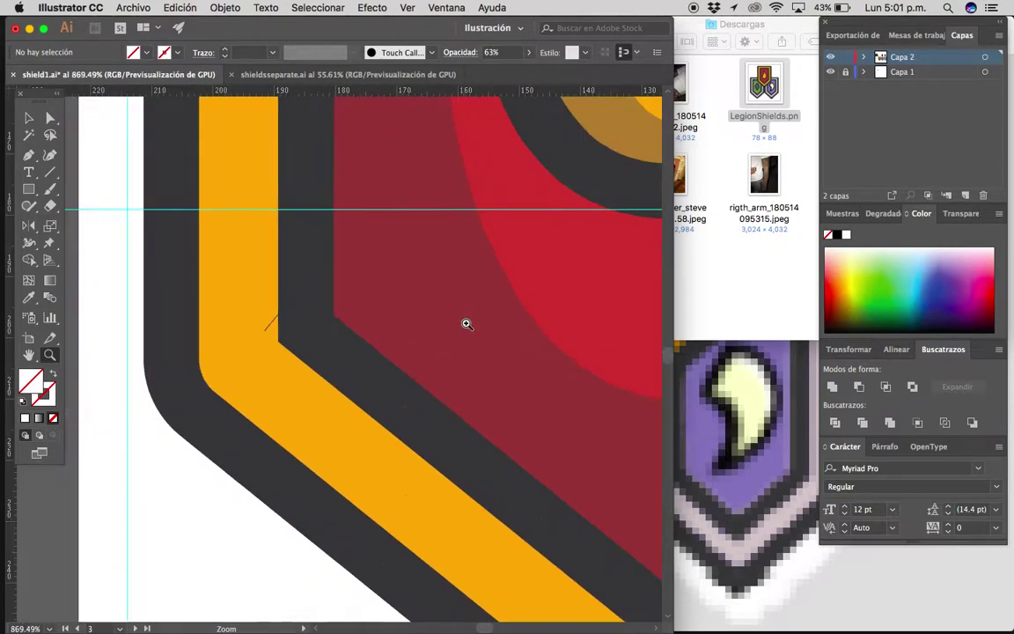
key(ctrl+a)
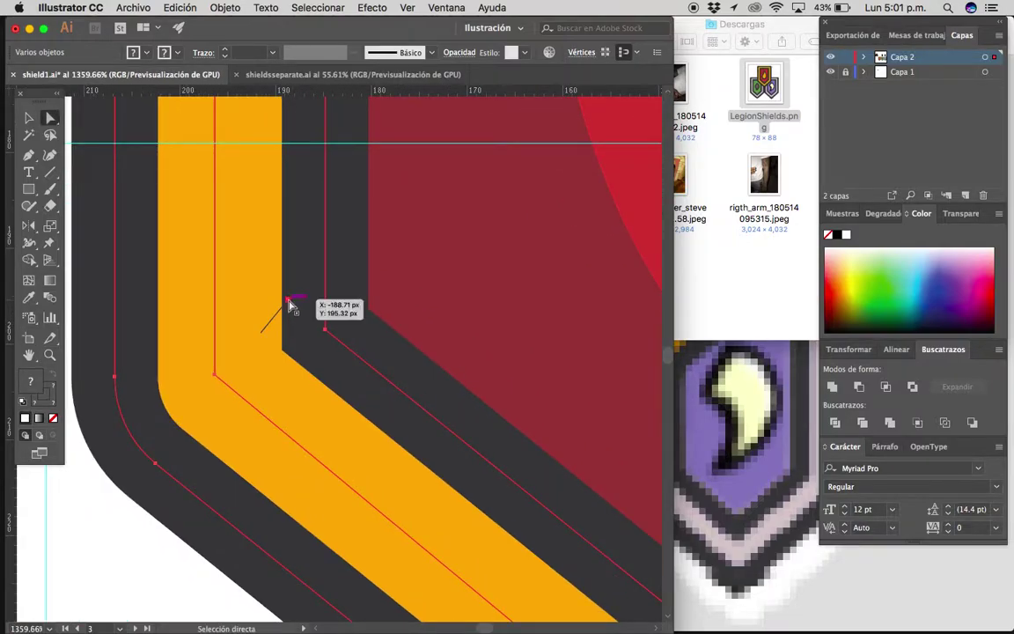
click(288, 301)
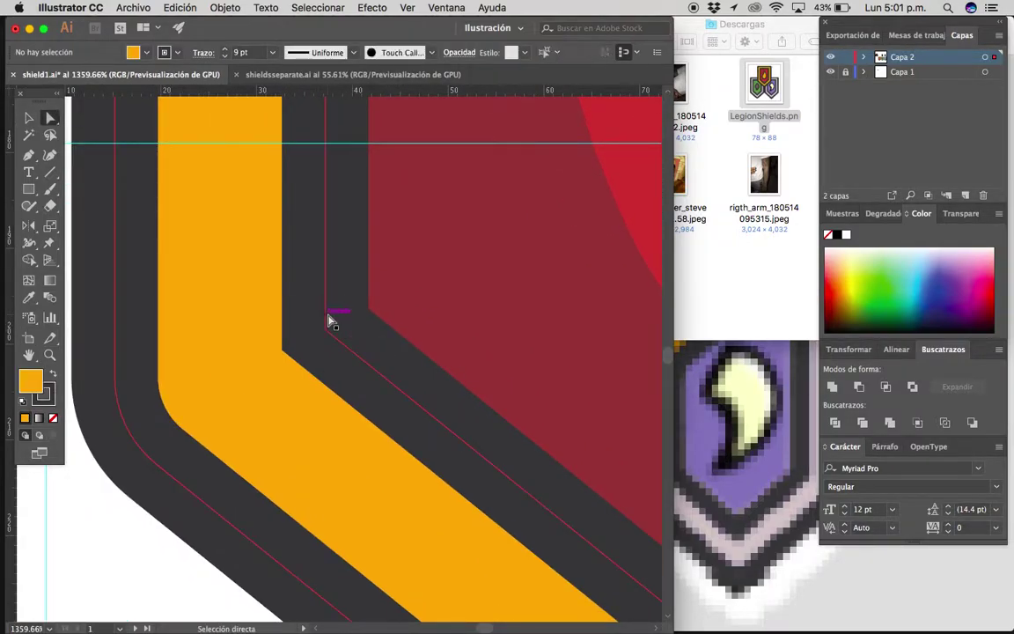
key(z)
scroll(489, 389, down, 5)
scroll(295, 320, up, 2)
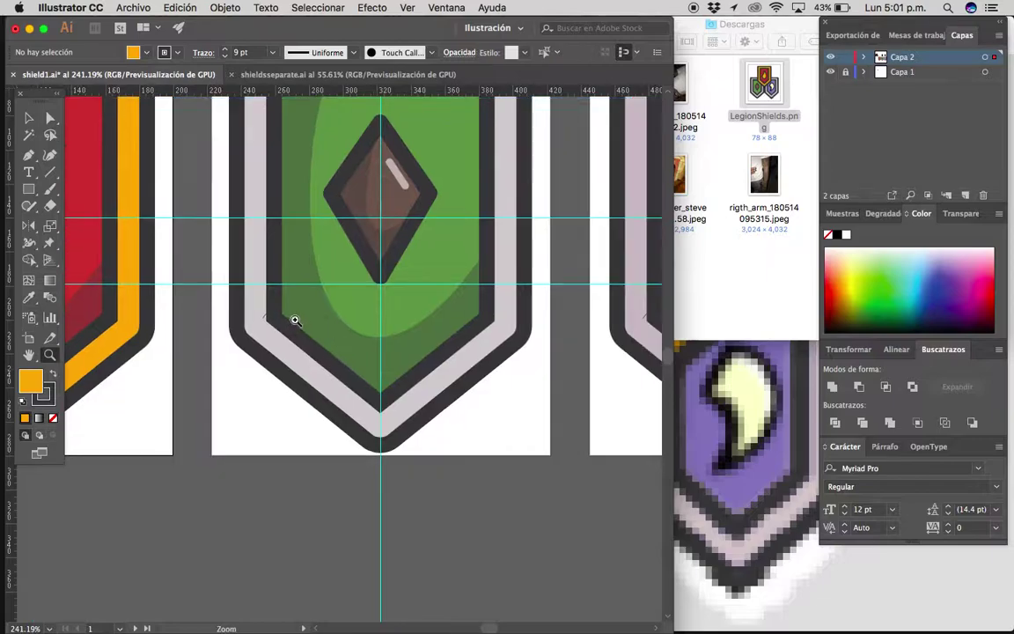
key(ctrl+a)
scroll(295, 320, up, 2)
scroll(299, 318, up, 2)
scroll(317, 317, up, 1)
key(a)
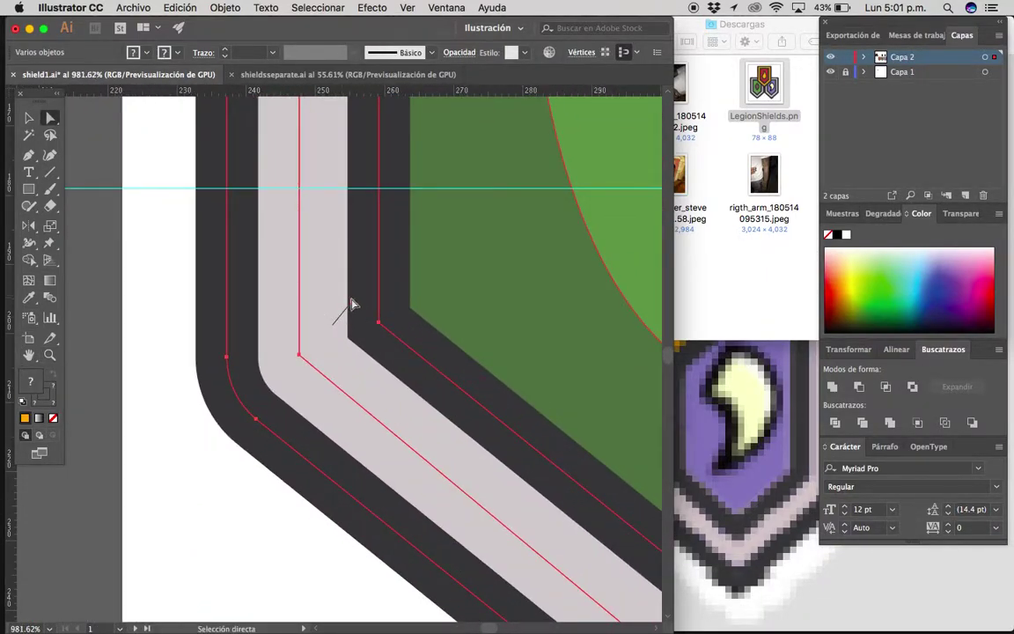
click(353, 304)
click(373, 326)
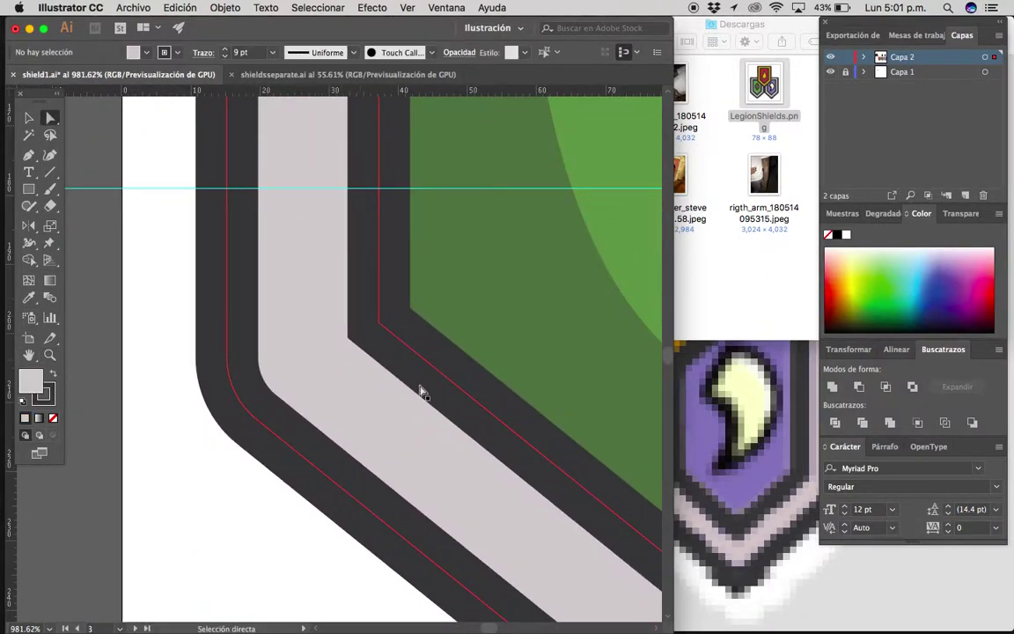
key(z)
scroll(421, 392, down, 5)
scroll(335, 385, right, 5)
key(ctrl+a)
scroll(361, 401, up, 4)
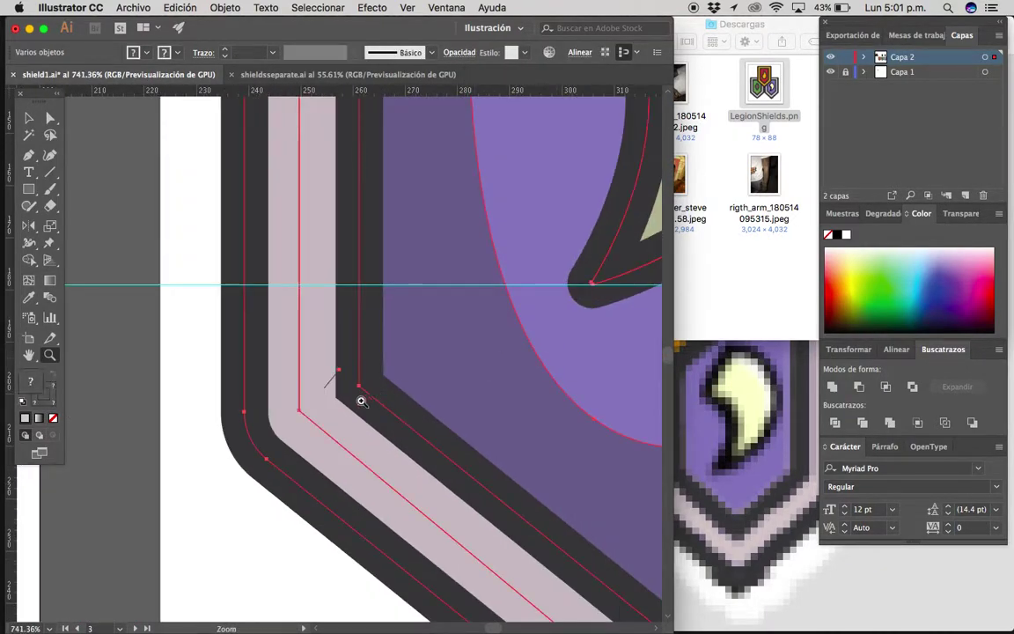
scroll(361, 402, up, 3)
click(361, 354)
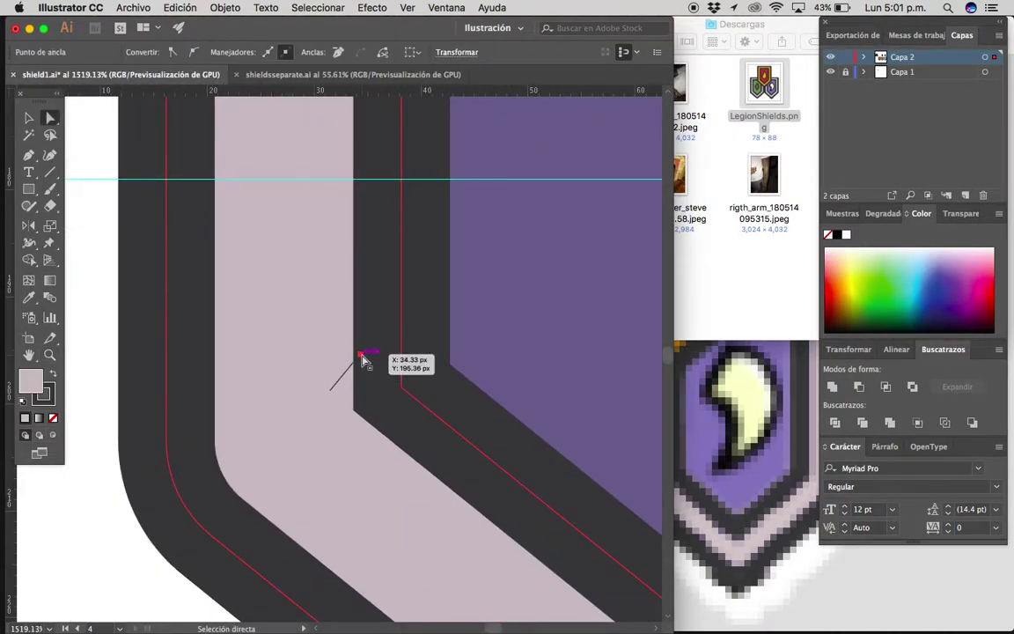
key(z)
scroll(414, 378, down, 5)
scroll(413, 370, down, 3)
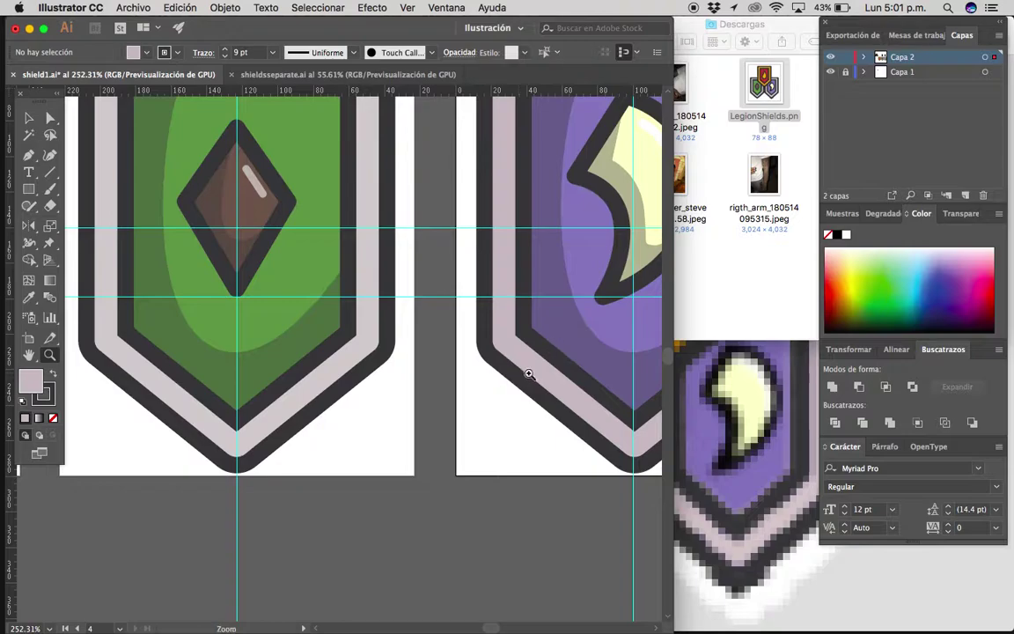
scroll(422, 364, down, 5)
Move the row of red, green and purple vector shields below the artboards.
scroll(480, 437, right, 3)
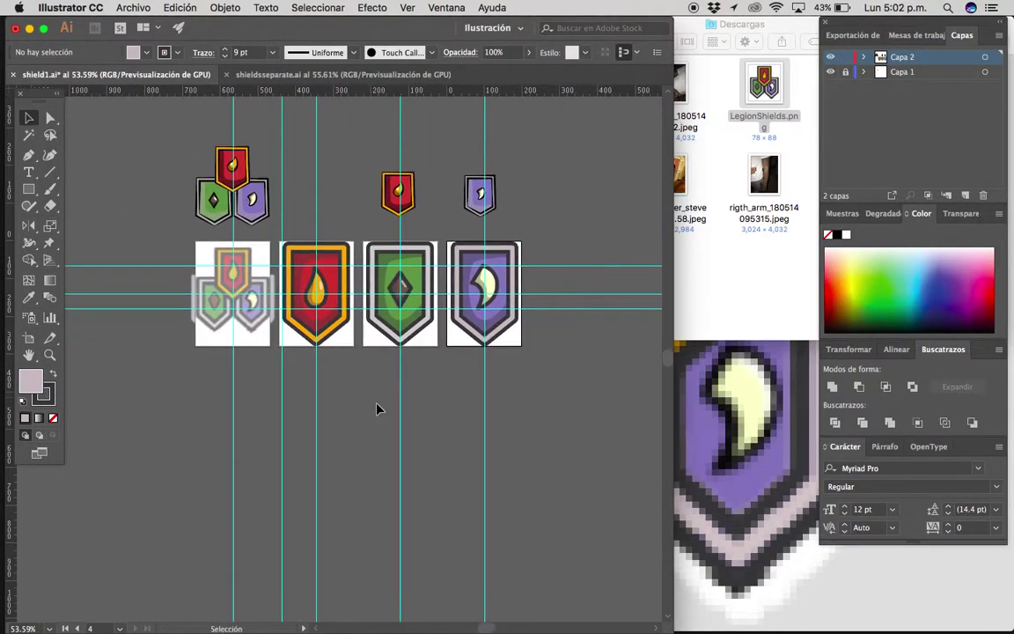
drag(561, 344, 291, 264)
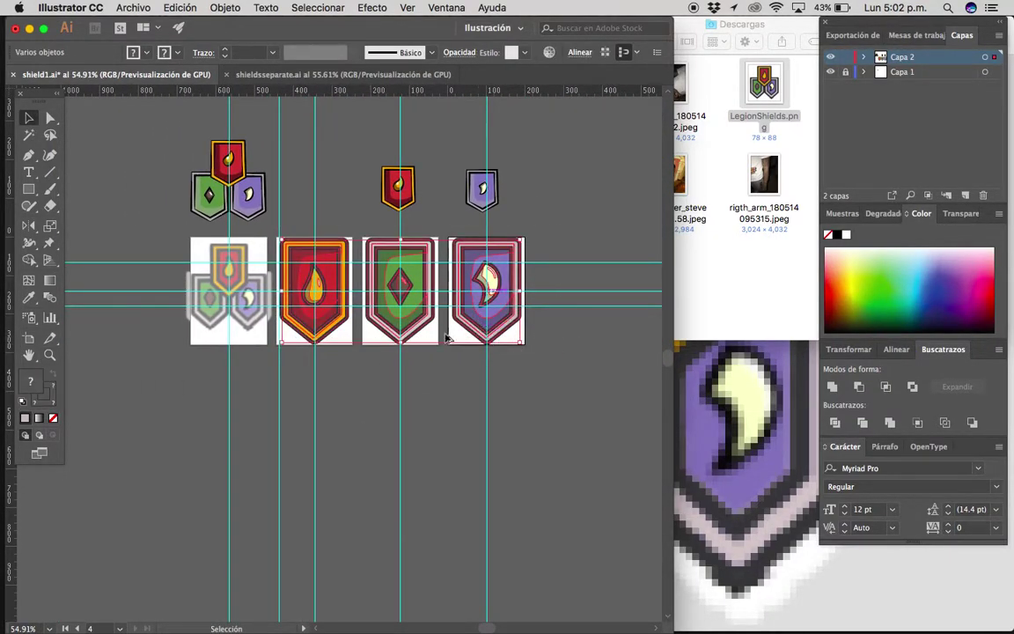
drag(401, 290, 180, 423)
drag(282, 409, 430, 374)
scroll(303, 408, up, 3)
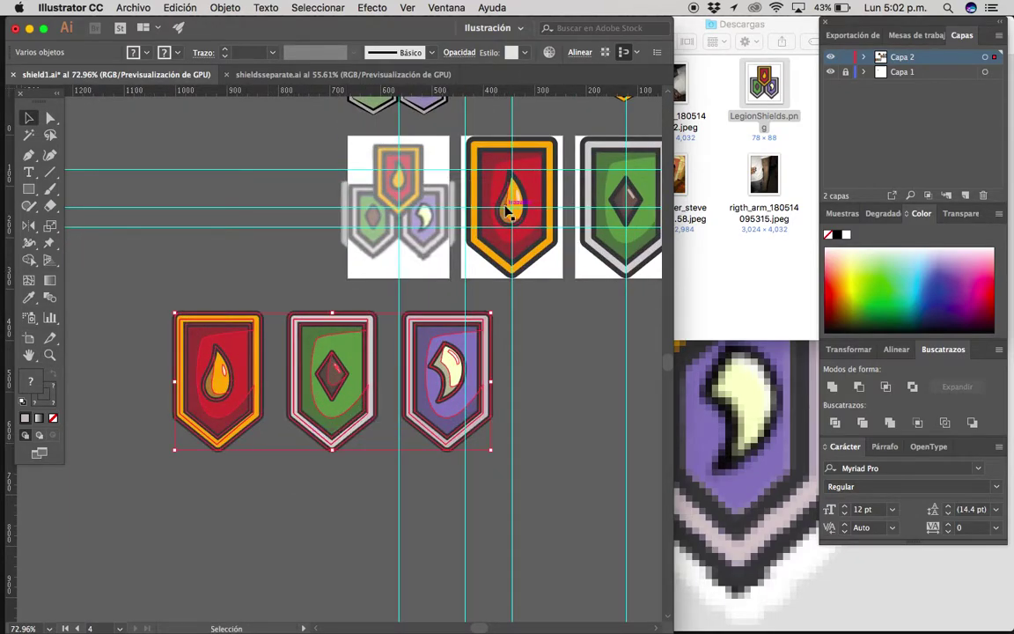
scroll(312, 405, down, 2)
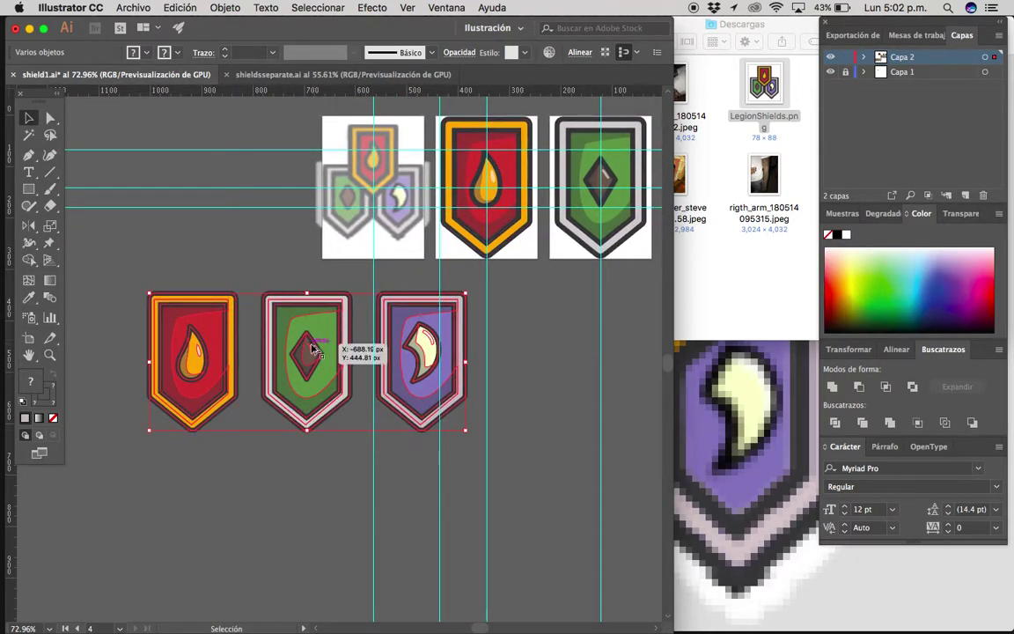
scroll(312, 436, up, 2)
click(302, 456)
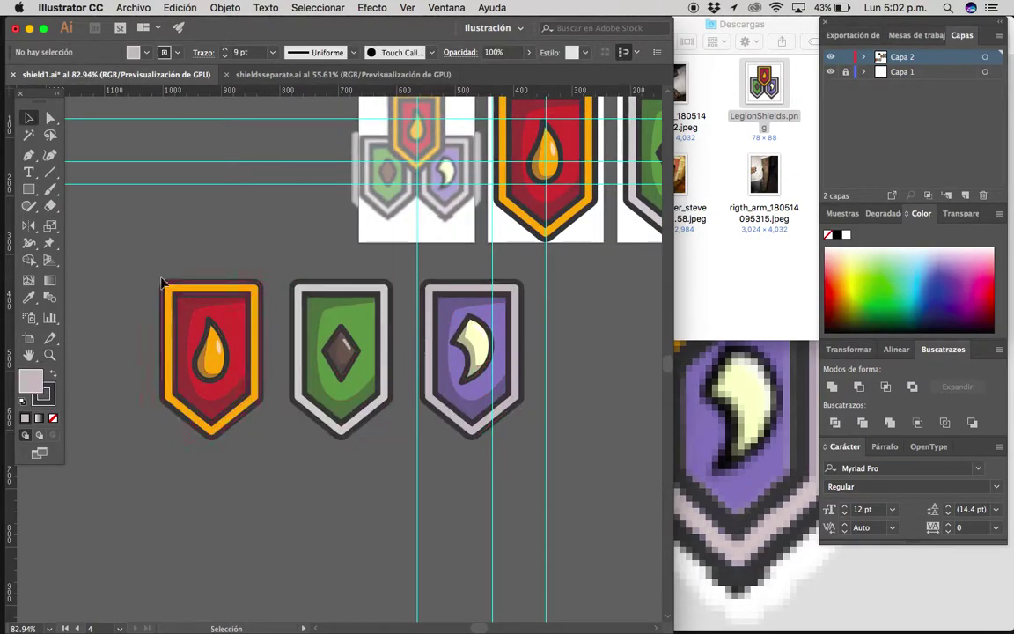
Flatten the red shield's transparency with Objeto > Acoplar transparencia, then reselect the red shield.
click(254, 396)
click(224, 7)
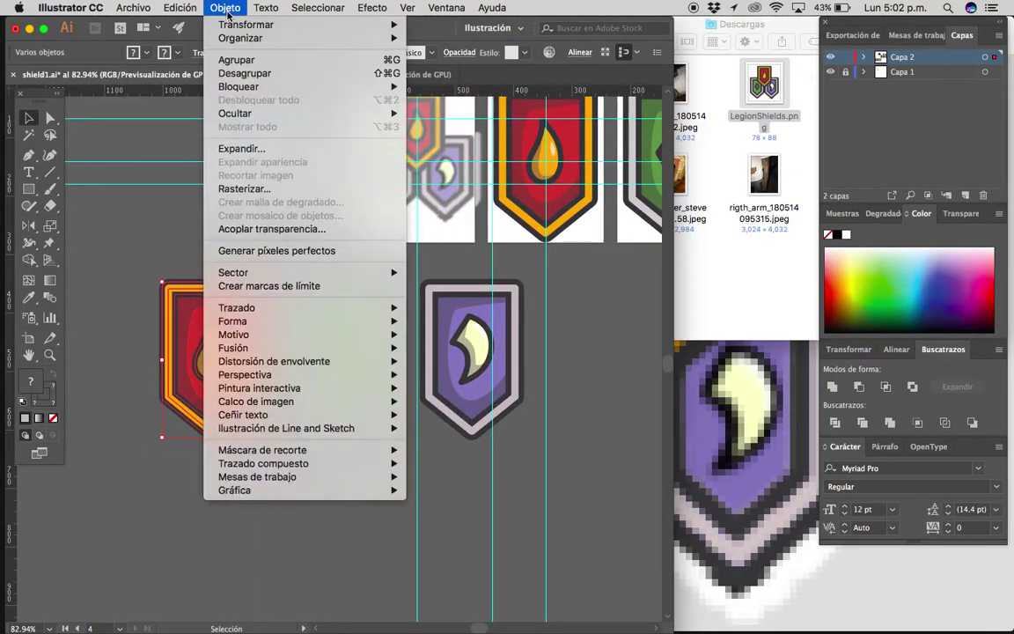
click(274, 229)
key(Return)
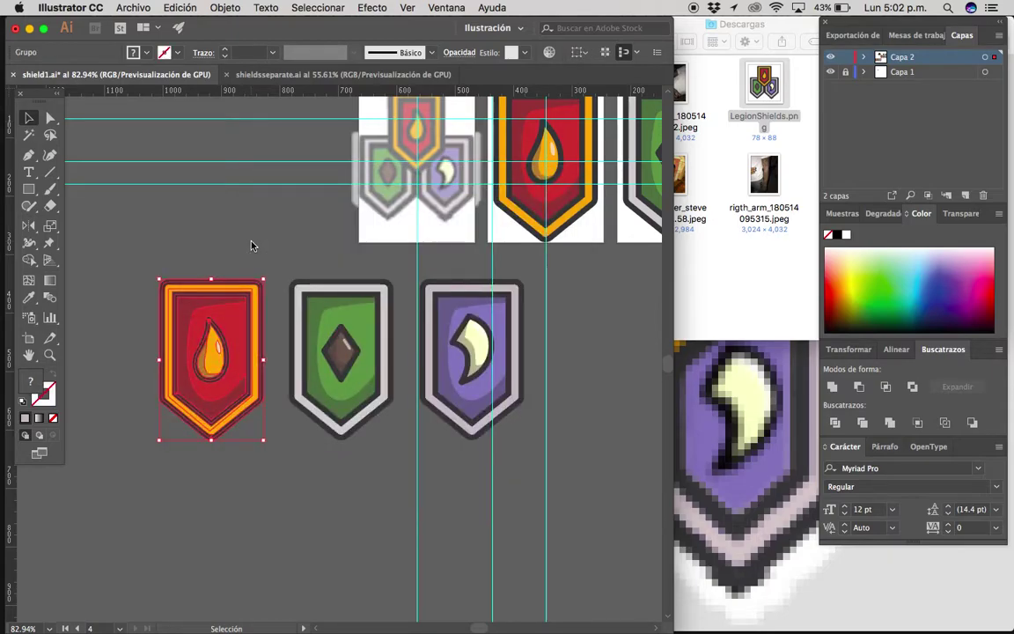
click(338, 428)
scroll(335, 422, up, 3)
scroll(335, 423, up, 2)
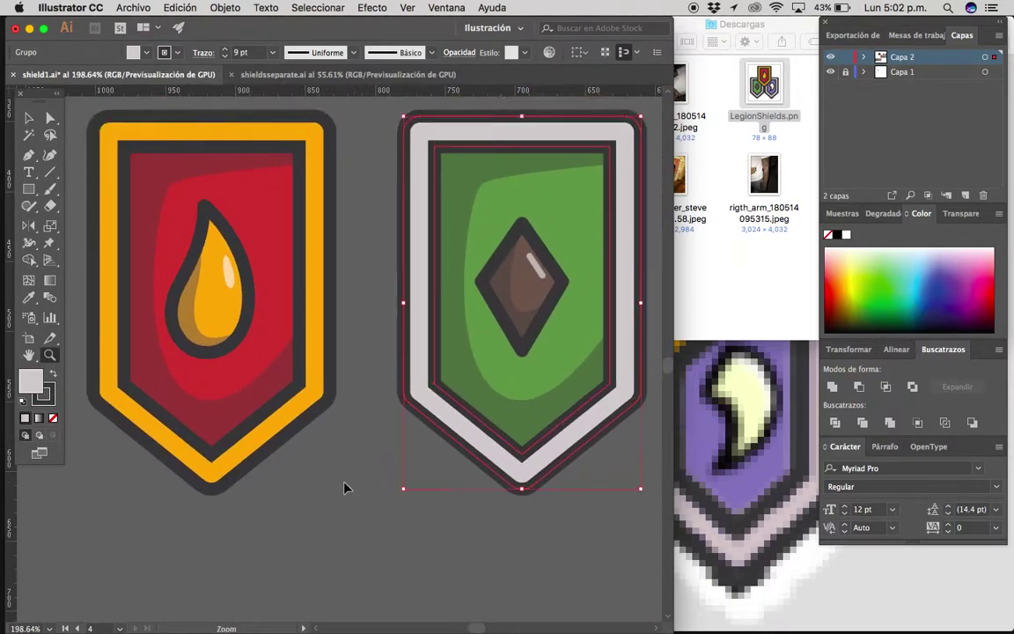
click(411, 450)
scroll(410, 450, down, 2)
scroll(234, 322, down, 2)
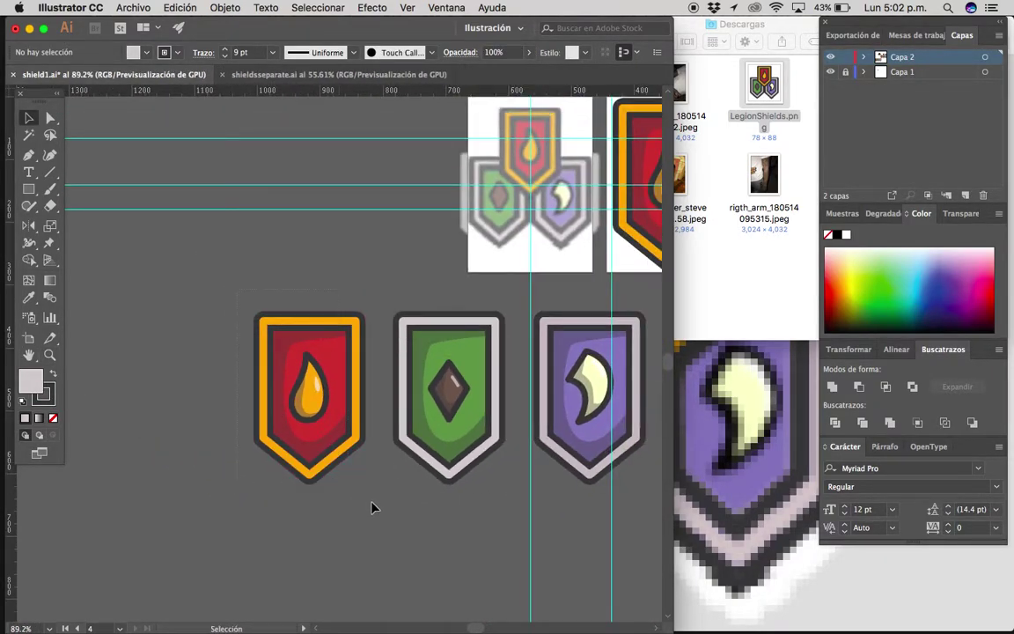
click(317, 480)
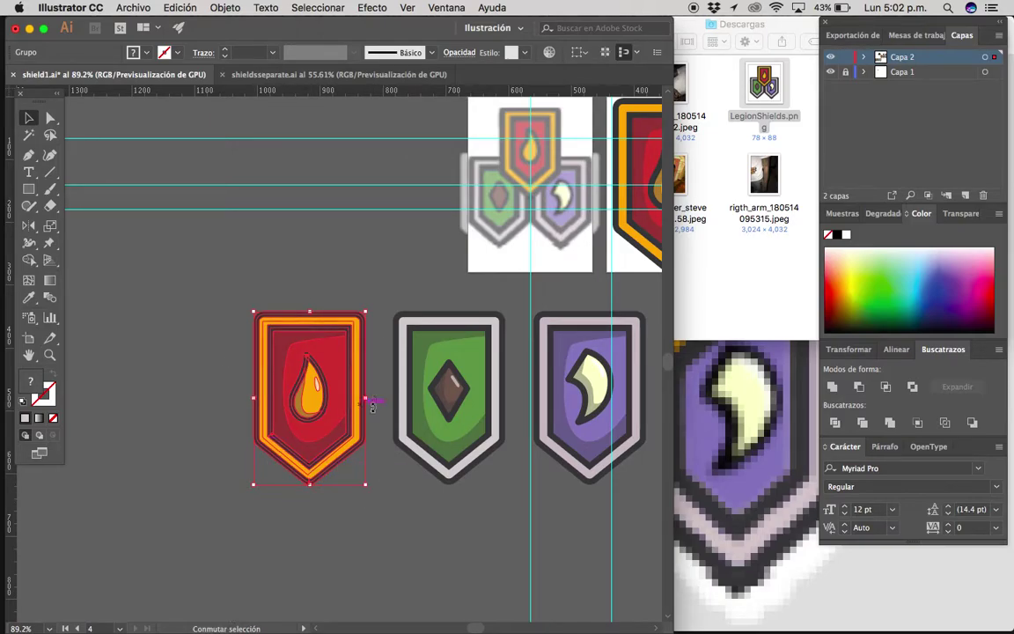
Shrink the red shield to a tiny icon and place a full-size copy up and to the left.
drag(313, 485, 310, 343)
click(322, 396)
scroll(320, 360, up, 2)
mouse_move(379, 346)
mouse_down()
mouse_move(226, 301)
mouse_move(261, 294)
mouse_up()
alt+click(261, 335)
key(v)
scroll(272, 359, down, 2)
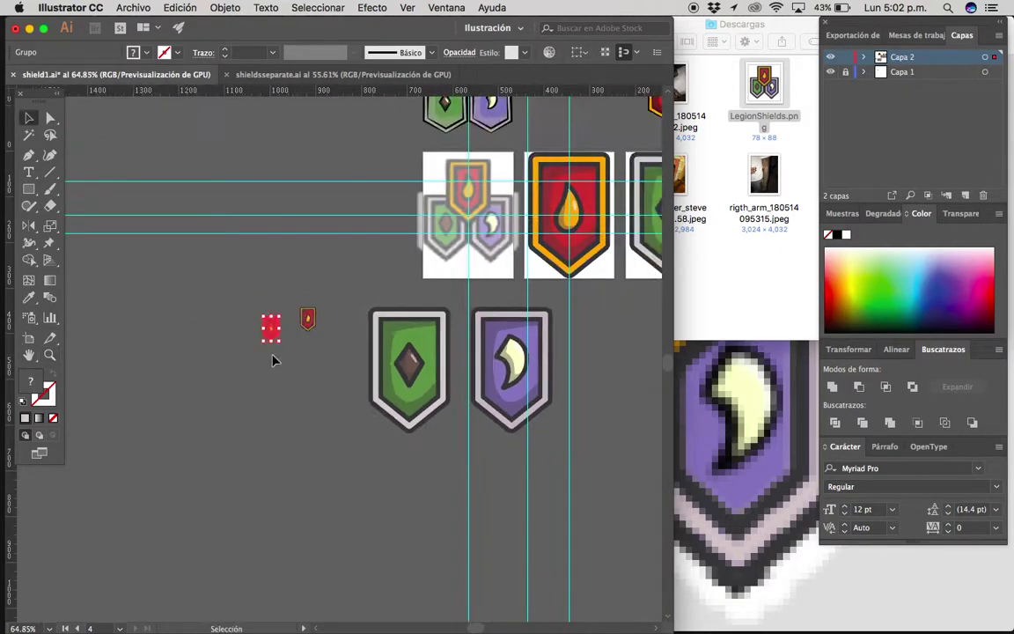
drag(271, 341, 301, 537)
drag(317, 429, 236, 375)
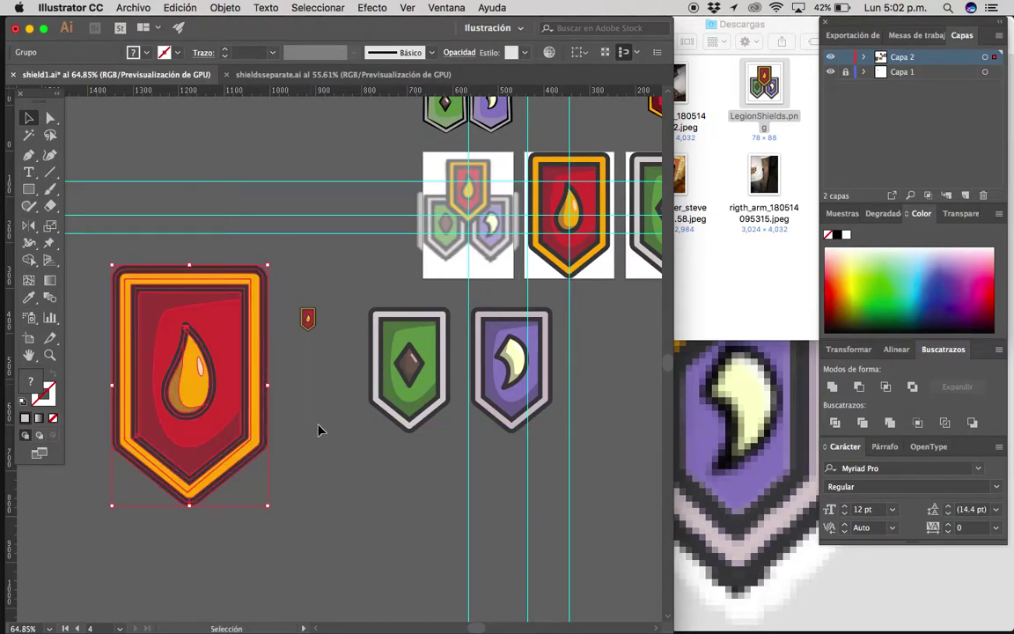
key(ctrl+shift+a)
Zoom to 100% and try a 20 pt stroke on the green shield, then undo it.
key(z)
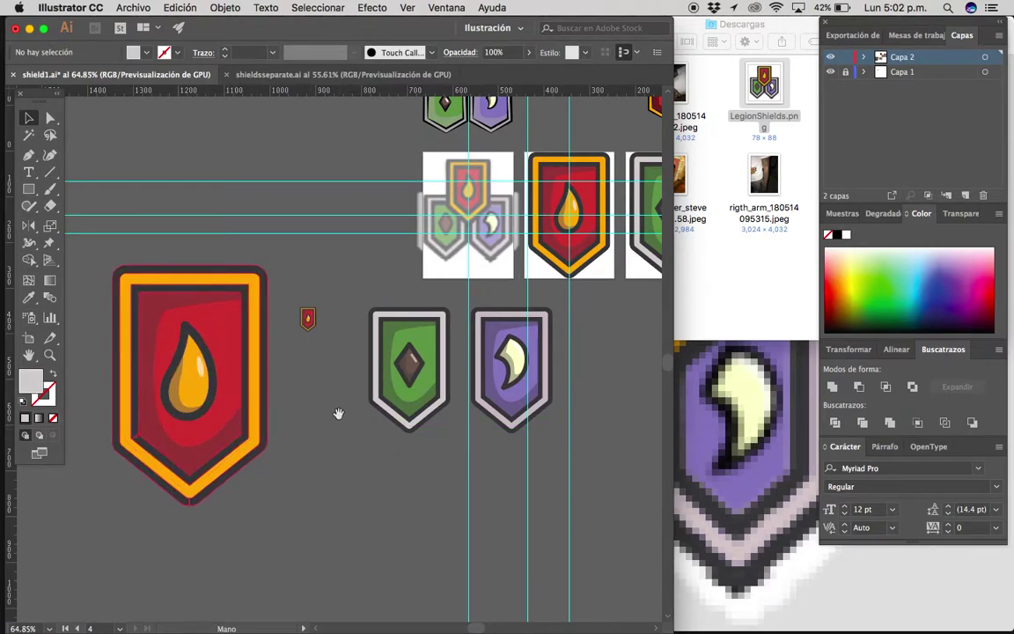
click(340, 411)
drag(357, 176, 464, 377)
scroll(425, 324, down, 1)
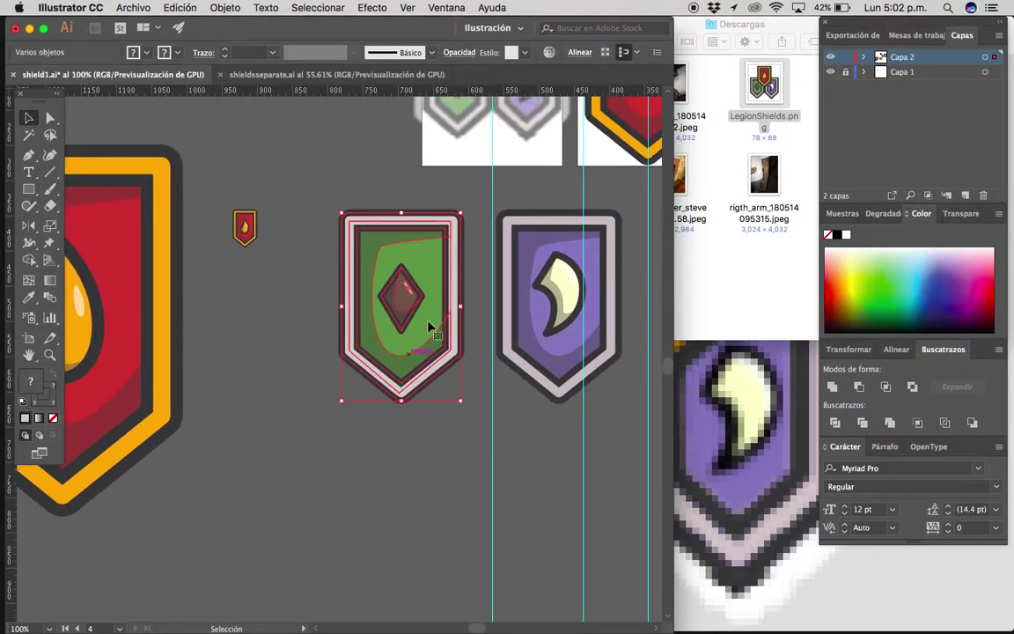
scroll(528, 278, up, 3)
click(500, 279)
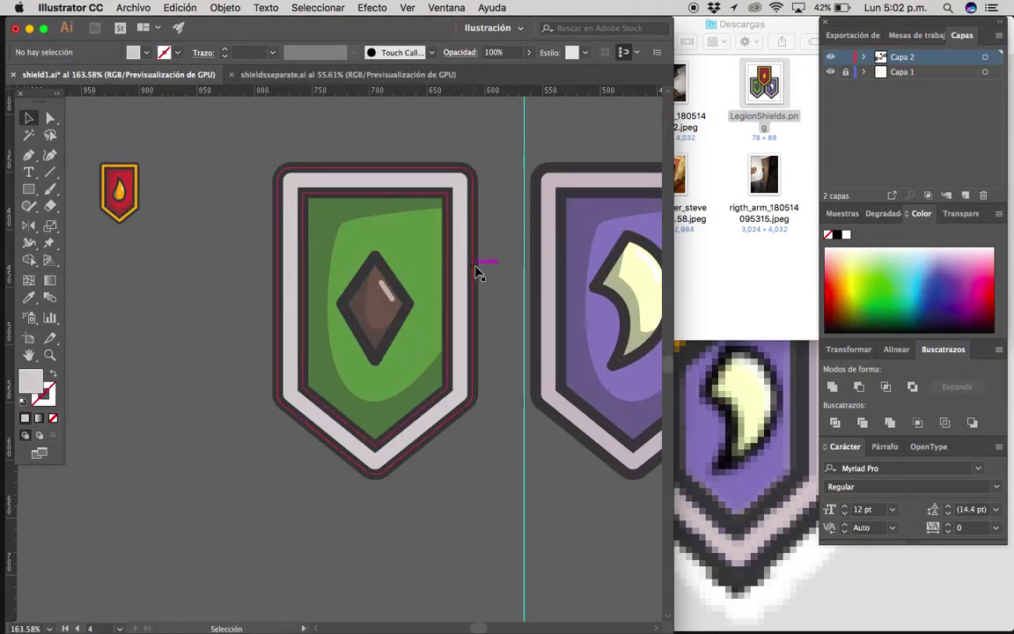
click(476, 272)
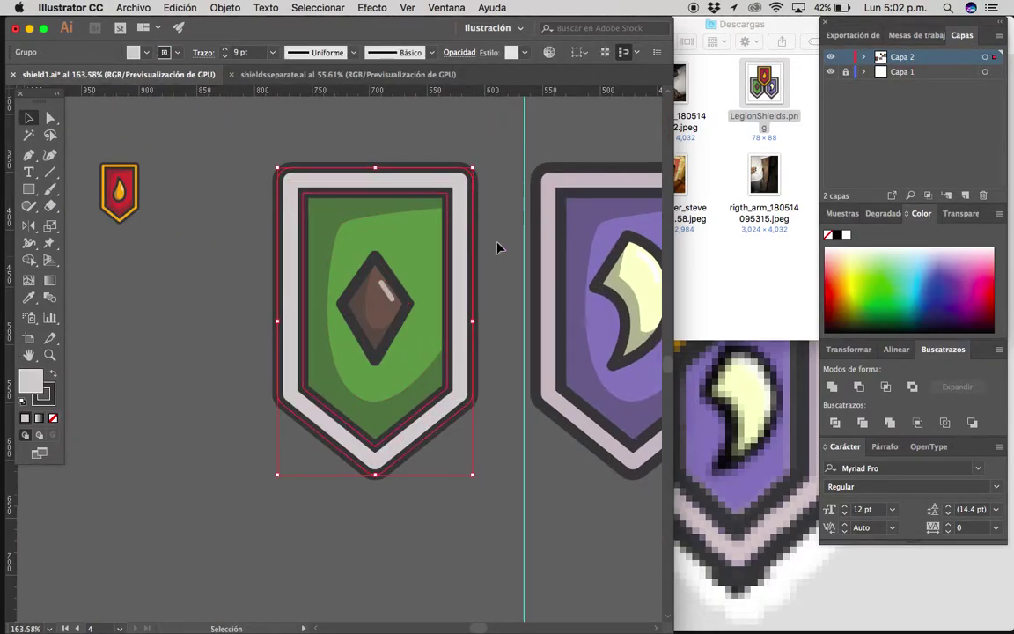
drag(497, 247, 511, 236)
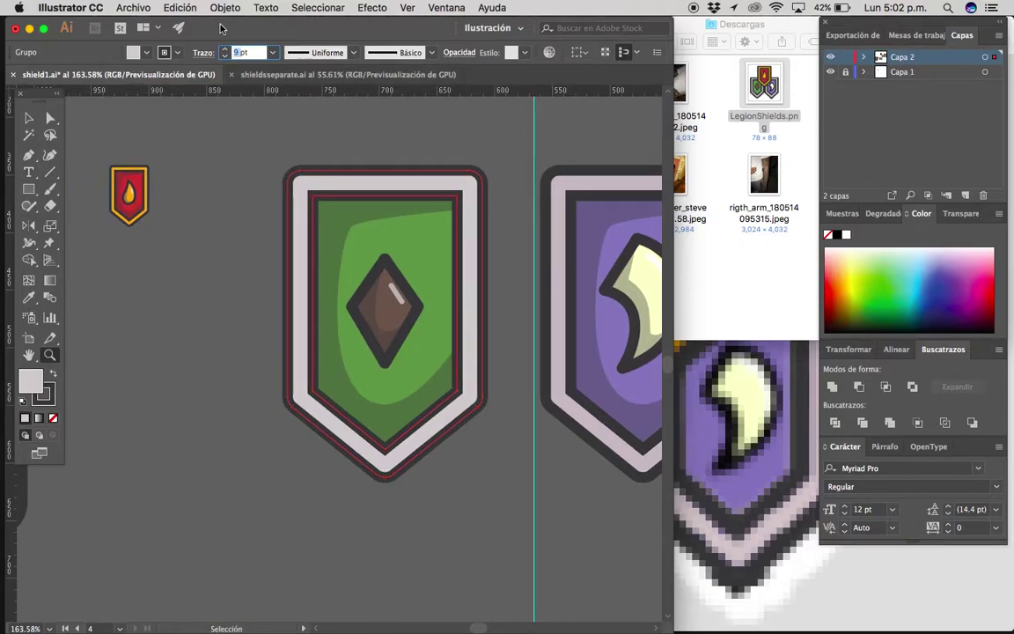
text(20)
key(Return)
key(ctrl+z)
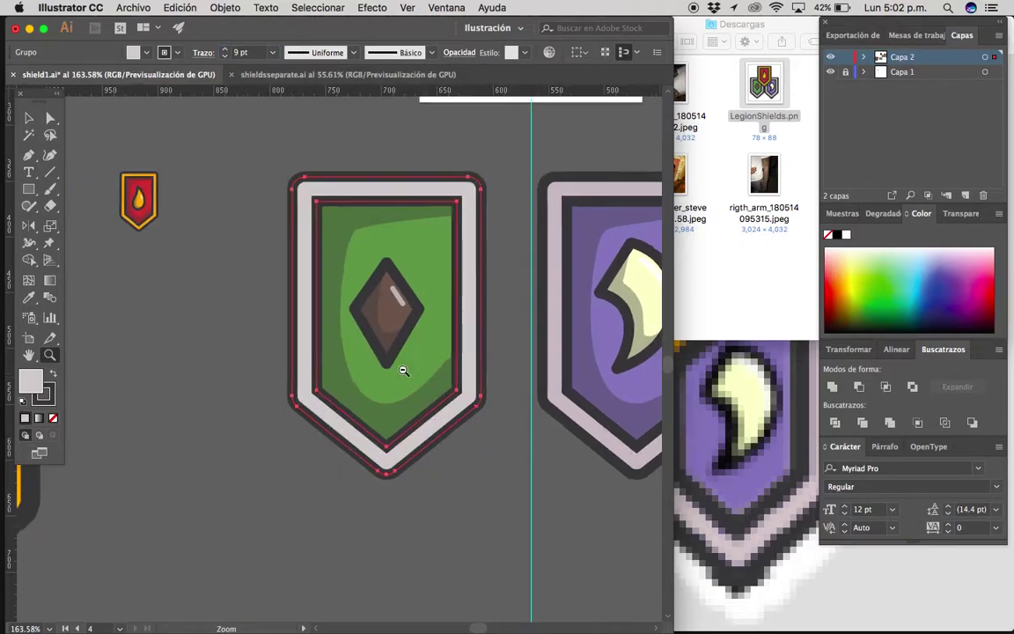
scroll(317, 448, down, 5)
Copy the green shield down-left, enlarge it about twice and group its parts.
click(437, 326)
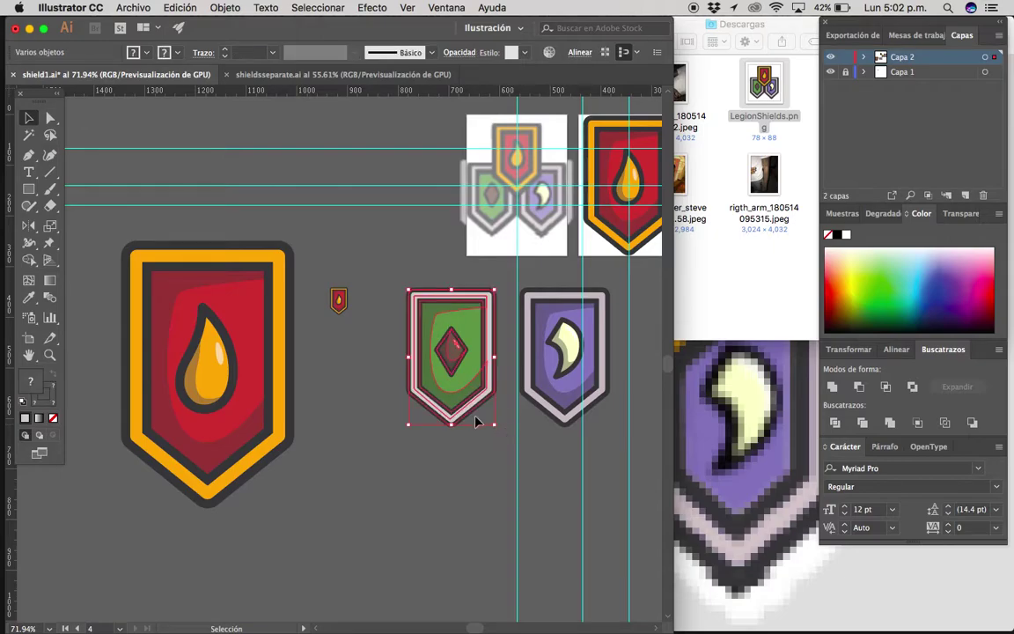
scroll(427, 374, down, 3)
mouse_move(423, 295)
mouse_down()
mouse_move(333, 456)
mouse_move(349, 622)
mouse_up()
mouse_move(465, 496)
mouse_down()
mouse_move(465, 458)
mouse_move(434, 442)
mouse_up()
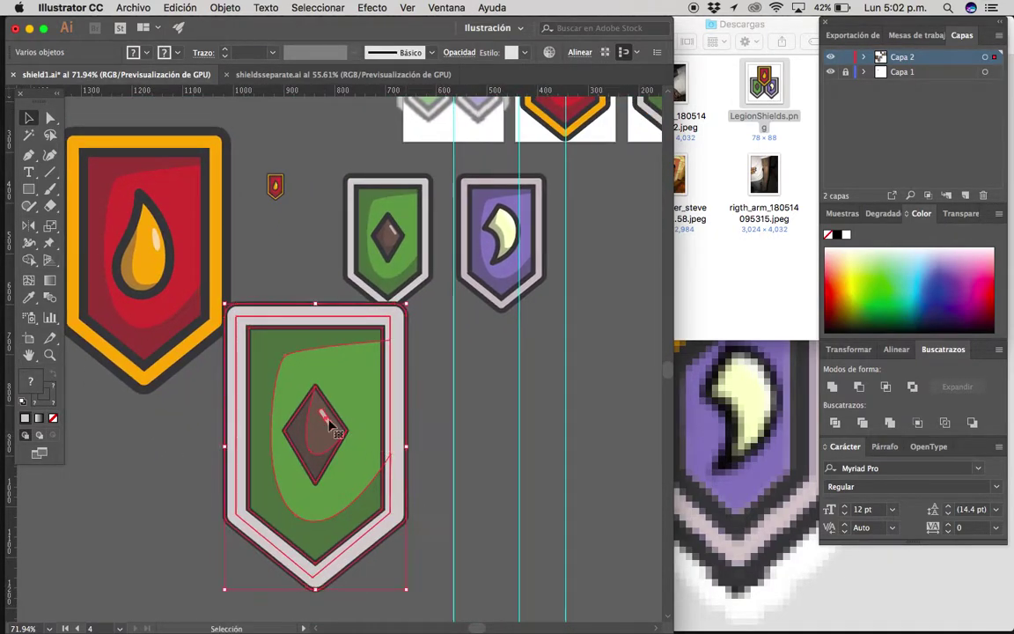
drag(279, 368, 239, 442)
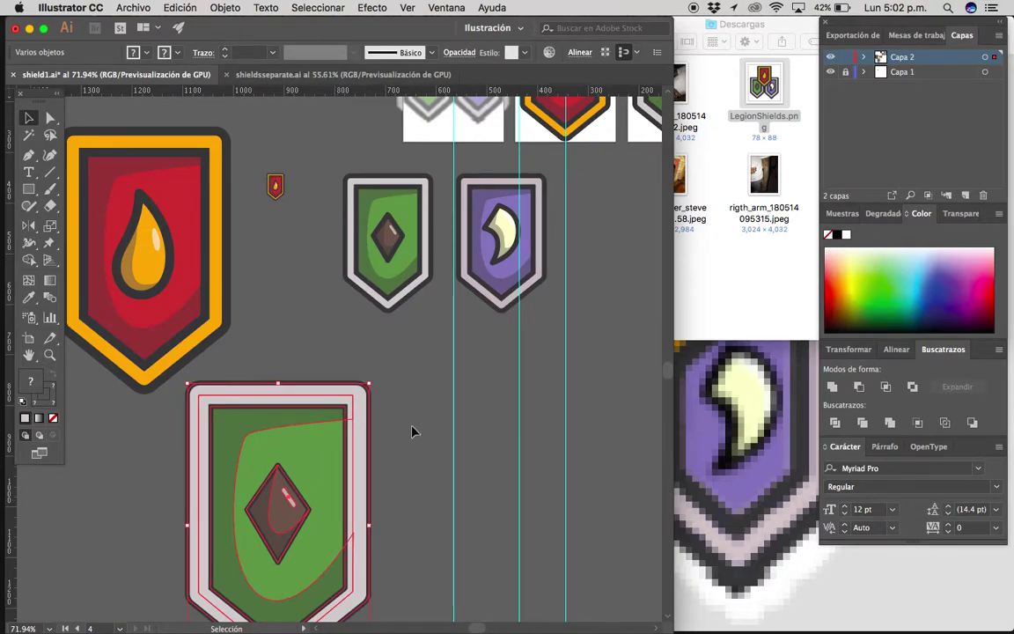
key(ctrl+g)
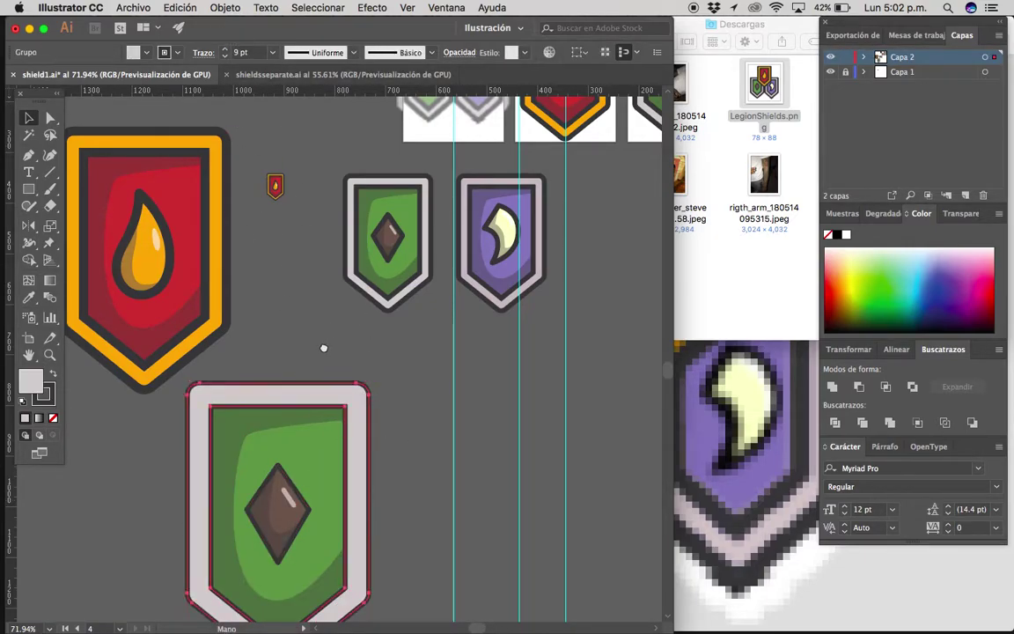
Zoom to 100% and shrink a green shield down to a small icon.
key(ctrl+1)
click(444, 368)
mouse_move(443, 373)
mouse_down()
mouse_move(452, 340)
mouse_move(444, 255)
mouse_up()
click(490, 260)
scroll(490, 259, down, 5)
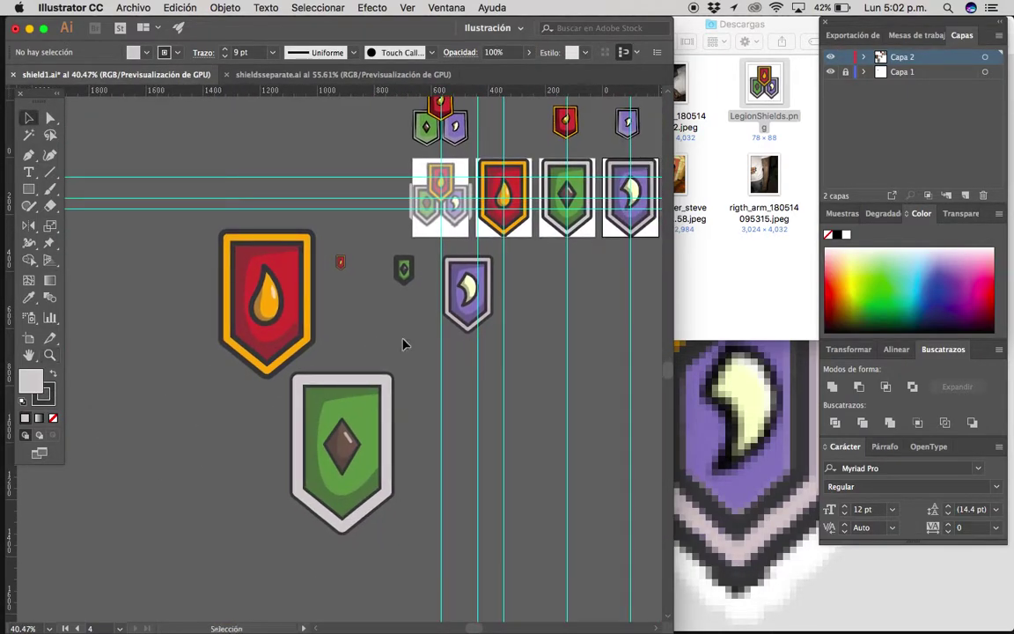
Delete the large green shield and the small green icon, then undo to restore them.
drag(314, 513, 299, 334)
click(456, 384)
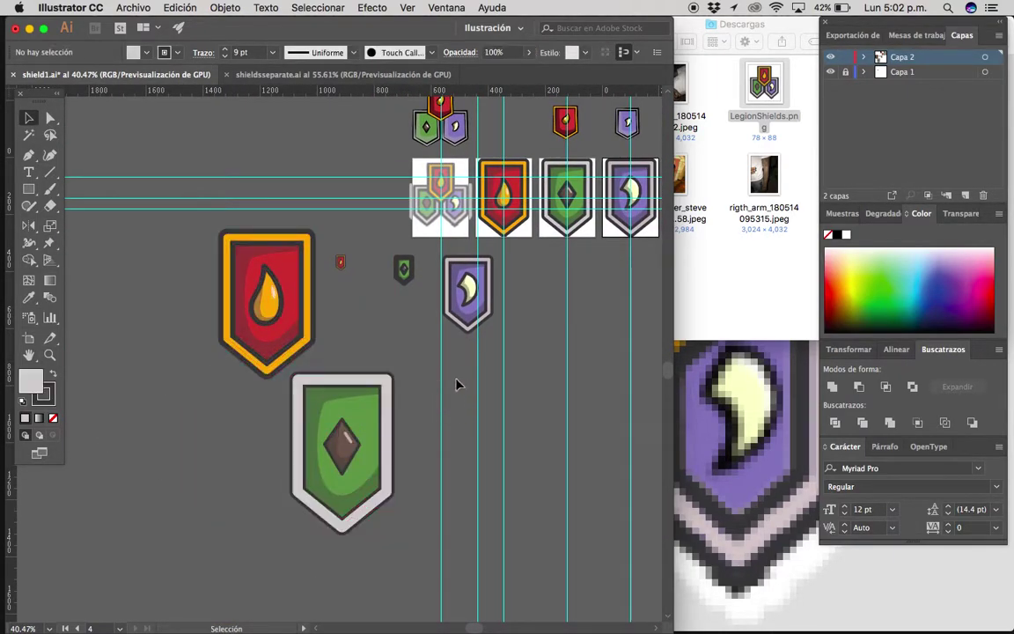
click(307, 529)
key(Delete)
click(405, 273)
key(Delete)
scroll(340, 324, up, 2)
scroll(339, 324, right, 1)
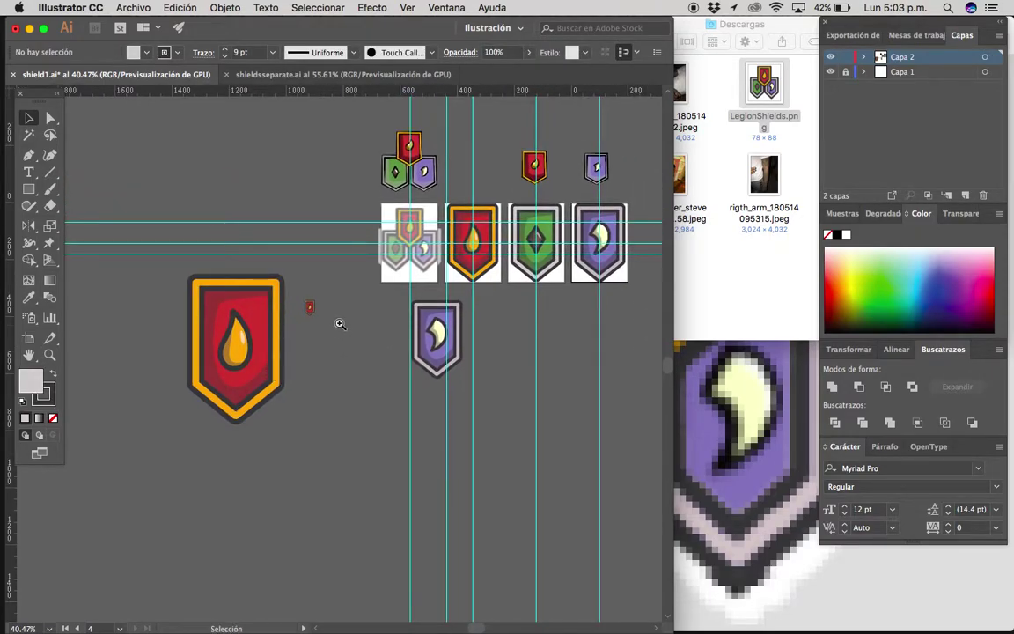
scroll(340, 324, up, 2)
key(ctrl+z)
key(ctrl+z)
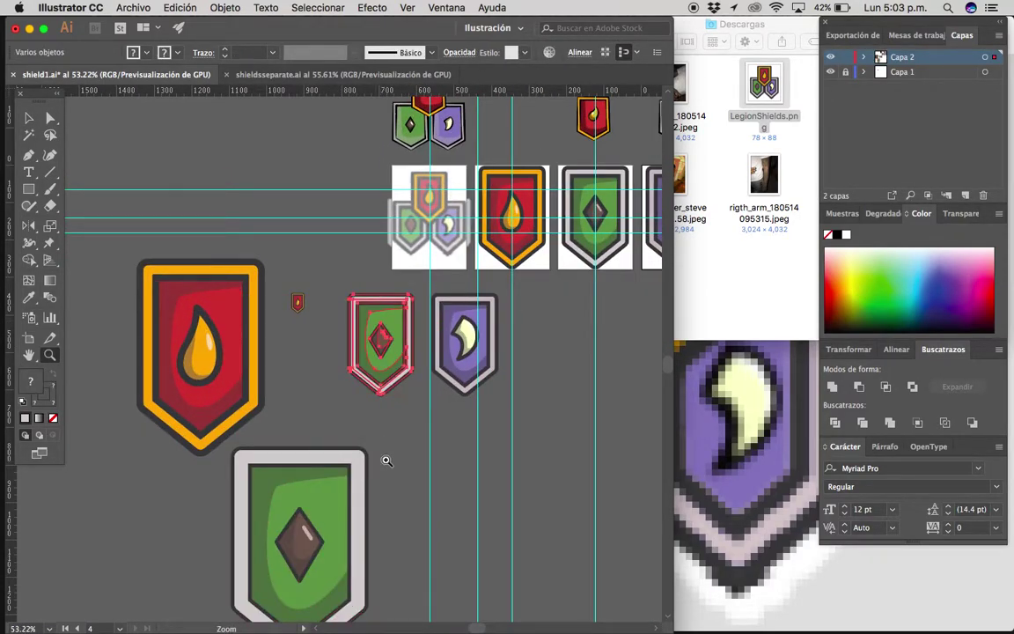
key(ctrl+z)
Step back through recent edits with undo and redo until the red shield sits further left.
key(ctrl+z)
key(ctrl+z)
key(ctrl+z)
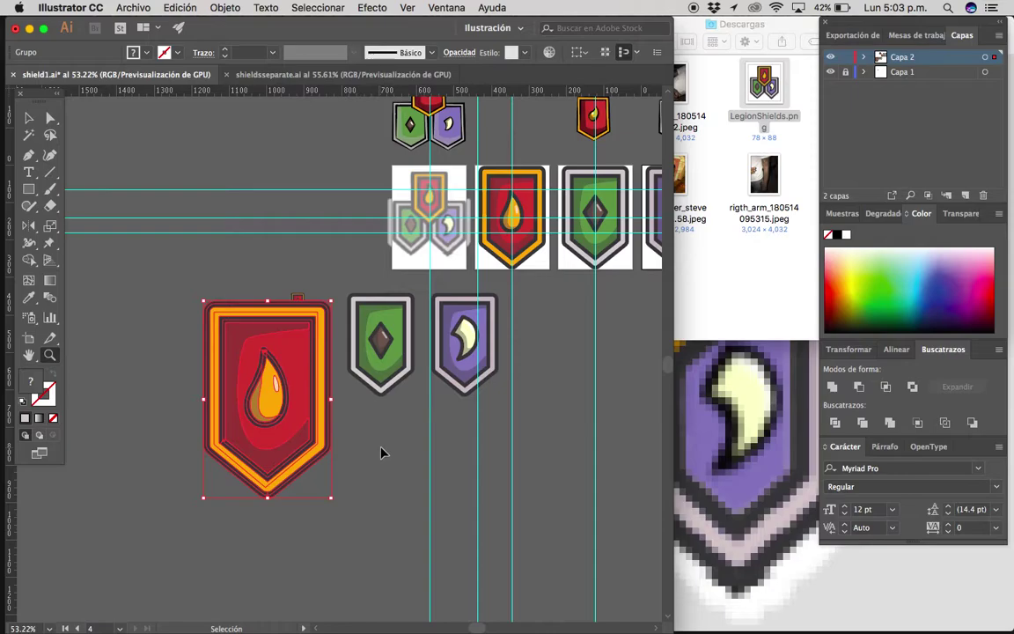
key(ctrl+z)
key(ctrl+shift+z)
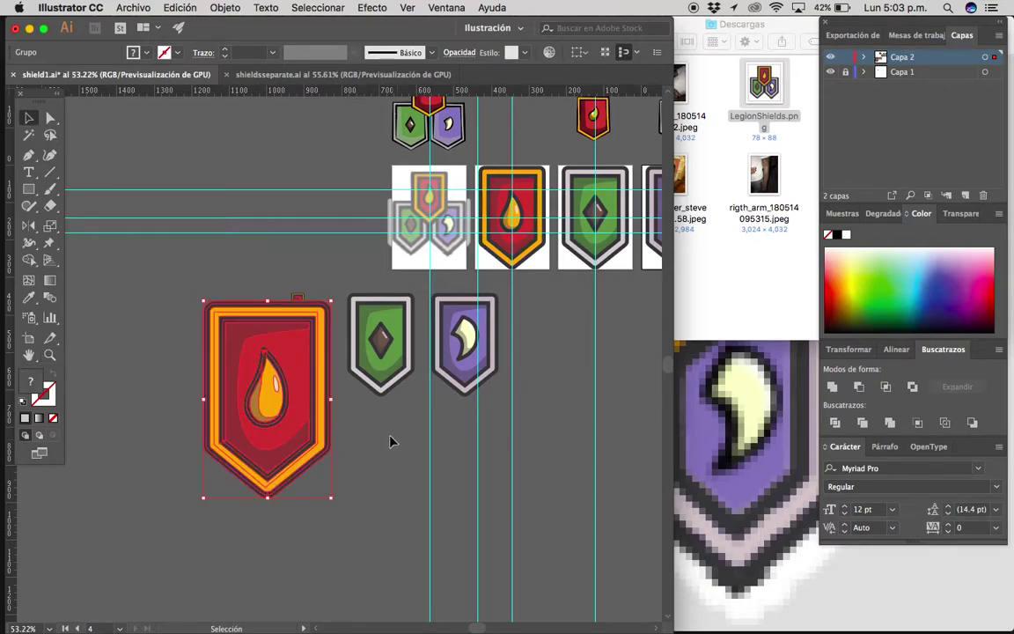
key(ctrl+z)
key(ctrl+z)
key(ctrl+z)
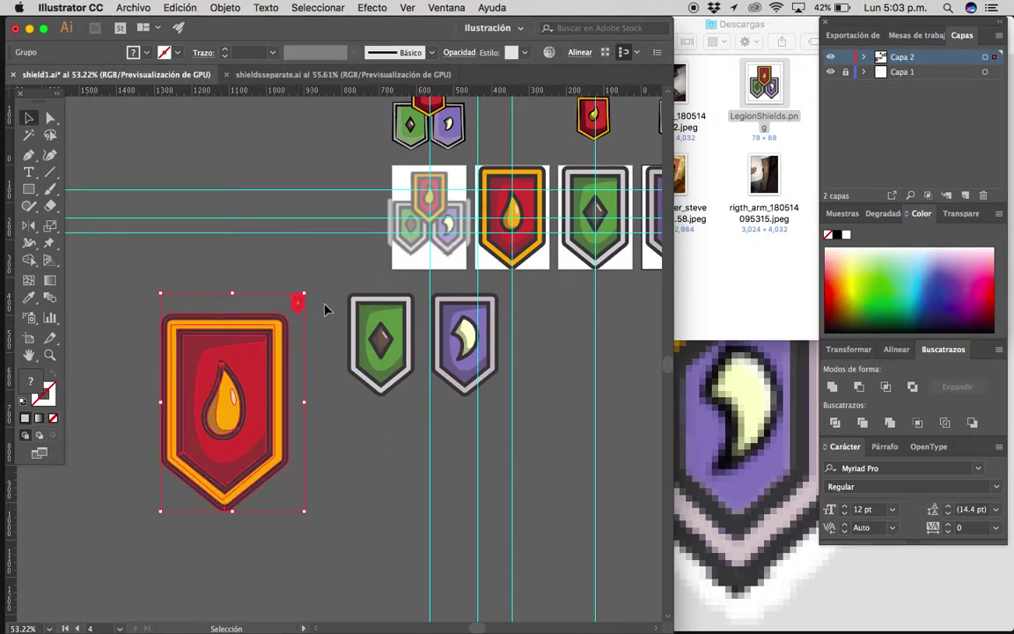
key(ctrl+z)
key(ctrl+z)
key(ctrl+z)
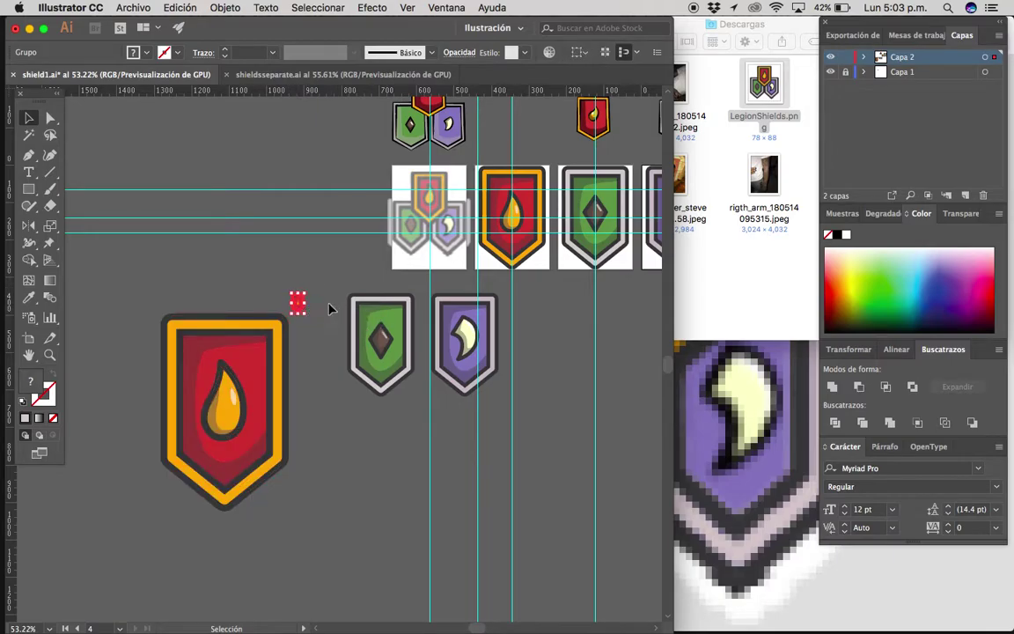
key(ctrl+z)
Group the green shield's parts with Objeto > Agrupar, then select the purple shield.
drag(414, 412, 411, 272)
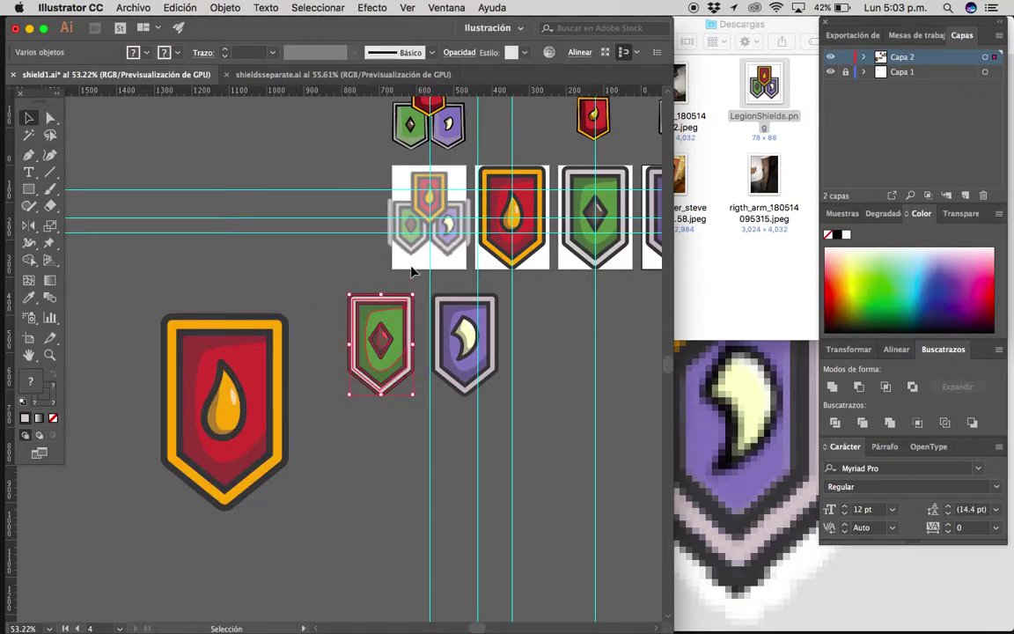
click(225, 8)
click(264, 206)
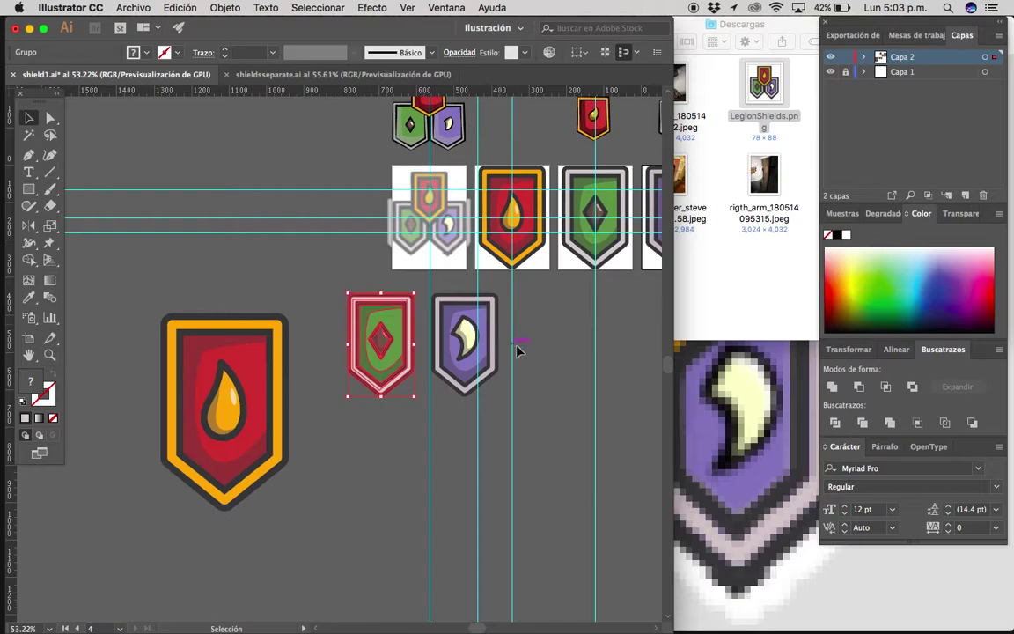
drag(504, 289, 431, 405)
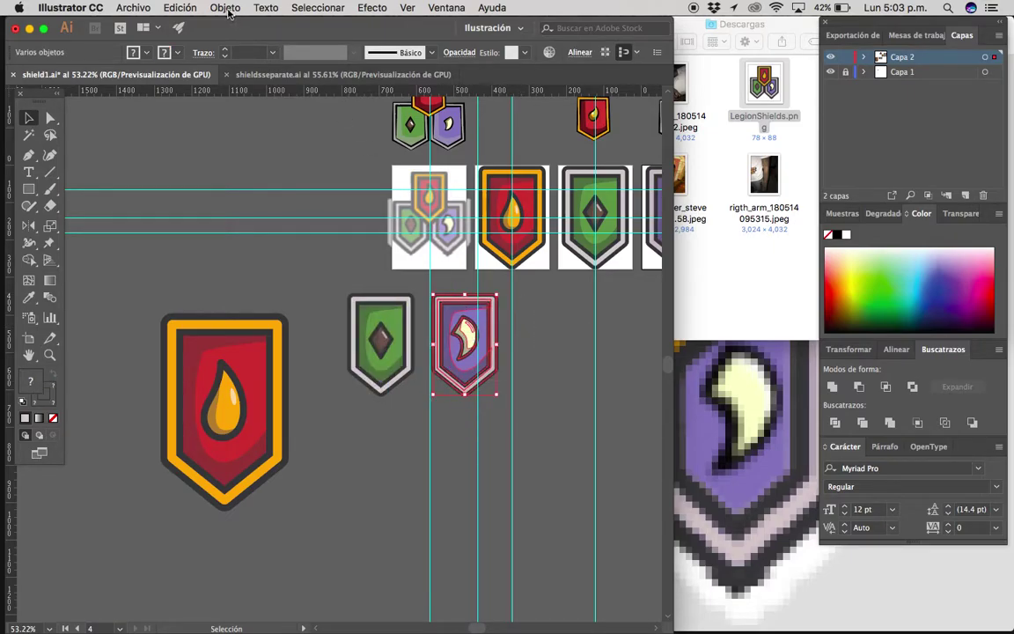
click(226, 8)
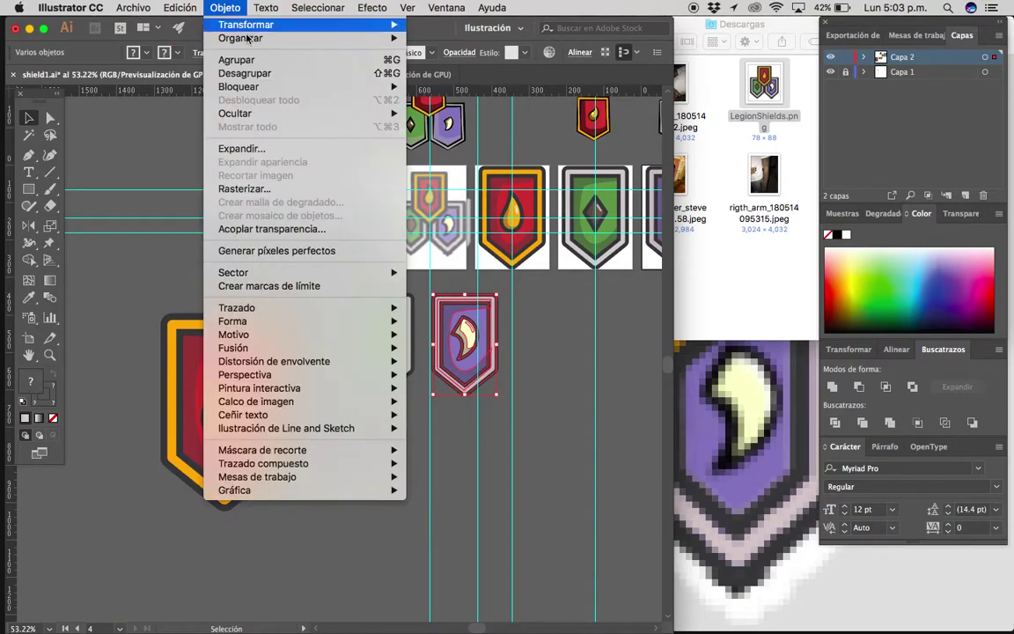
Flatten the purple shield's transparency and delete the old red shield.
click(271, 229)
key(Return)
click(321, 445)
click(264, 396)
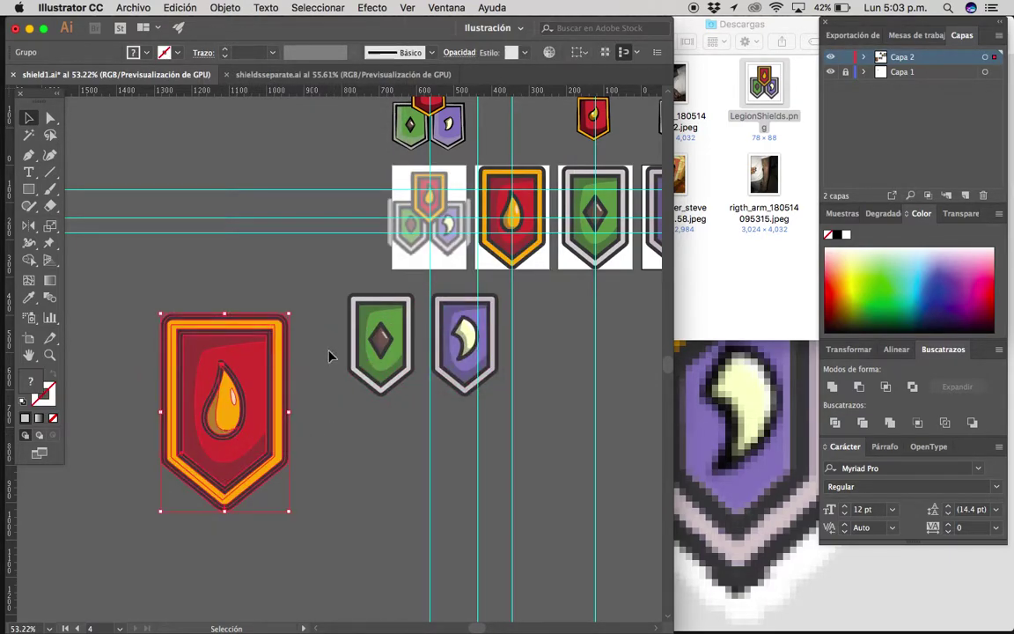
key(Delete)
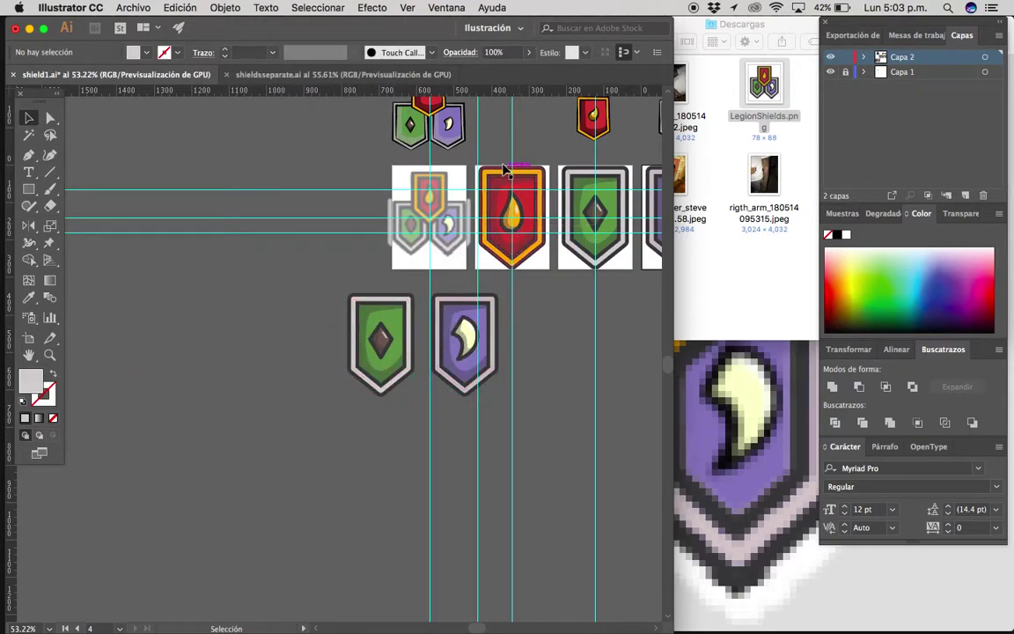
Copy the red shield from its artboard beside the green shield and flatten its transparency.
mouse_move(535, 224)
alt+mouse_down()
mouse_move(326, 346)
mouse_move(362, 323)
alt+mouse_up()
key(z)
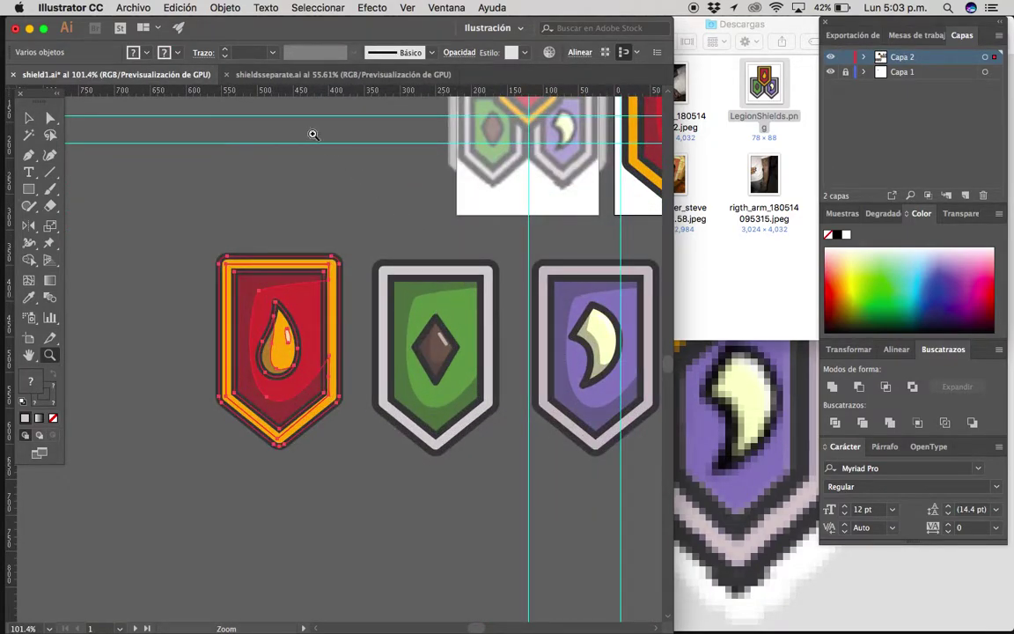
click(224, 7)
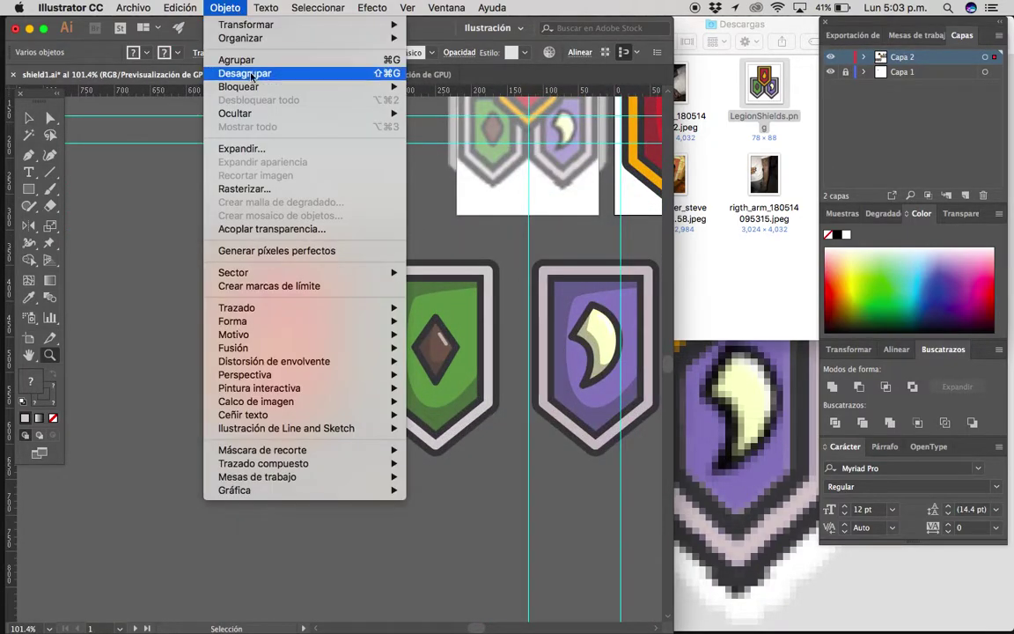
click(300, 231)
key(Return)
alt+scroll(378, 352, down, 5)
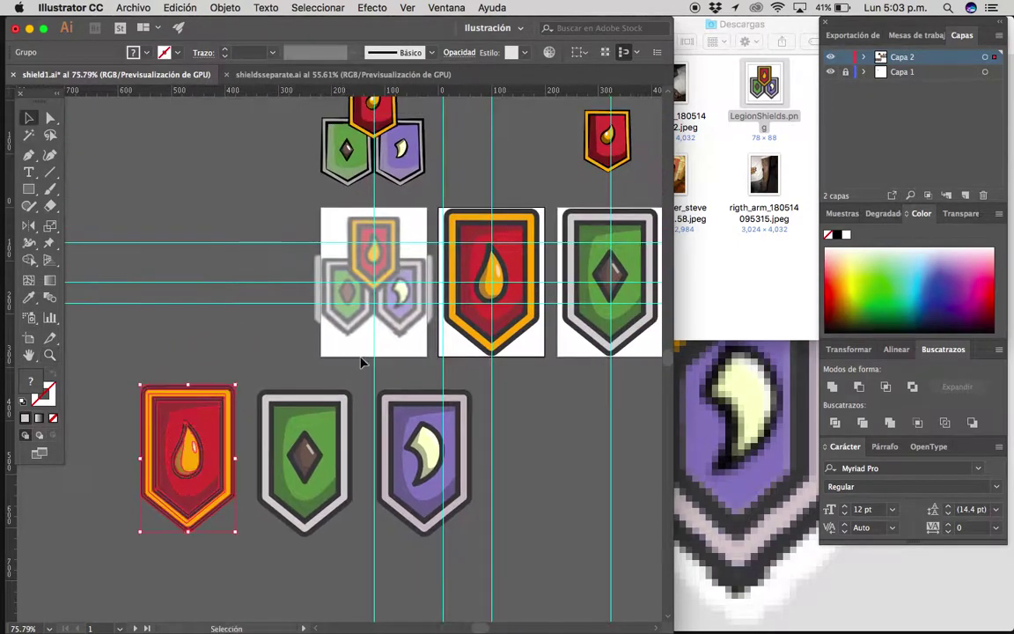
click(361, 362)
alt+scroll(376, 337, up, 3)
Drag the red shield onto the blurred reference composite, then shift it left and up.
scroll(265, 357, left, 2)
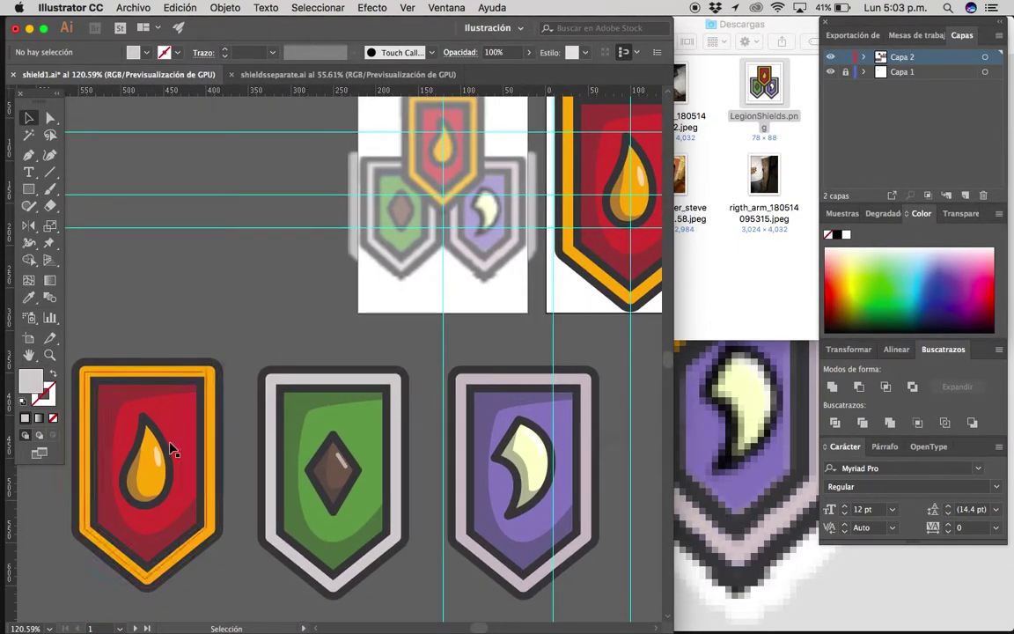
drag(172, 449, 347, 247)
key(z)
click(431, 326)
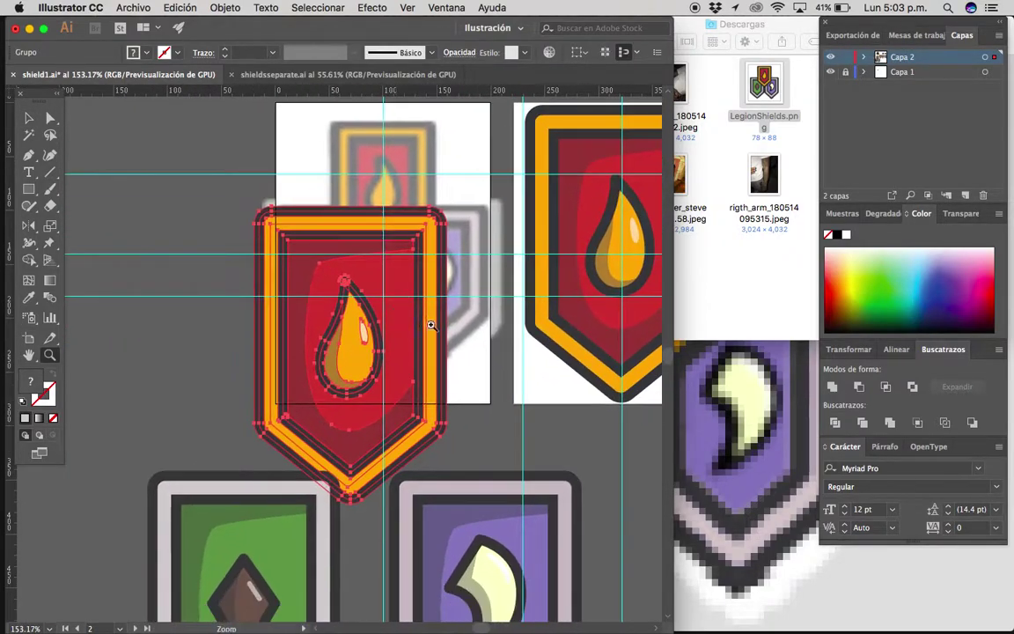
alt+scroll(431, 326, down, 3)
key(v)
drag(374, 348, 303, 295)
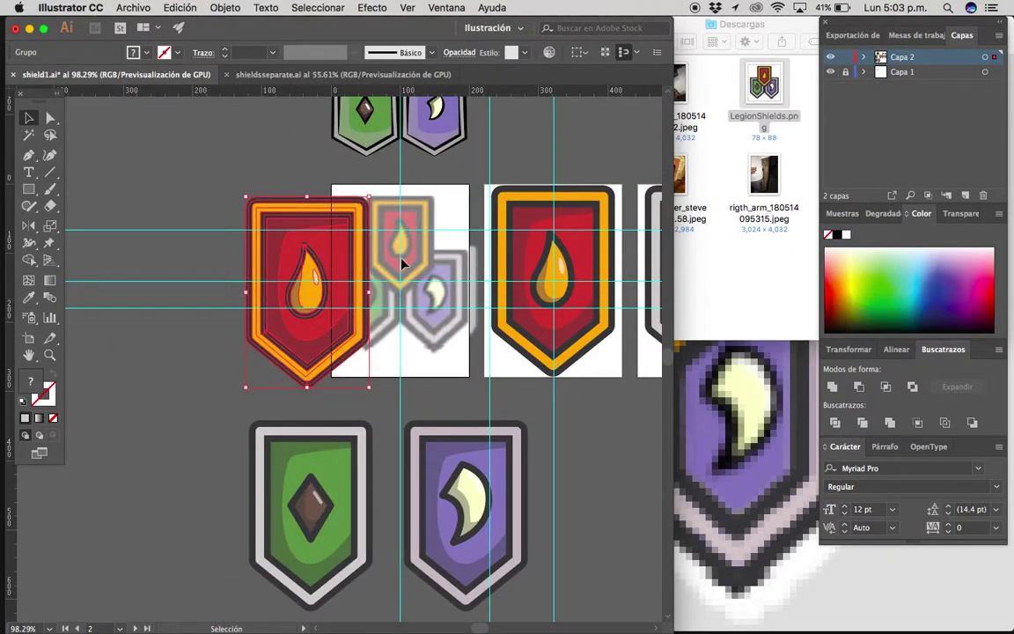
scroll(401, 263, down, 2)
scroll(298, 351, down, 1)
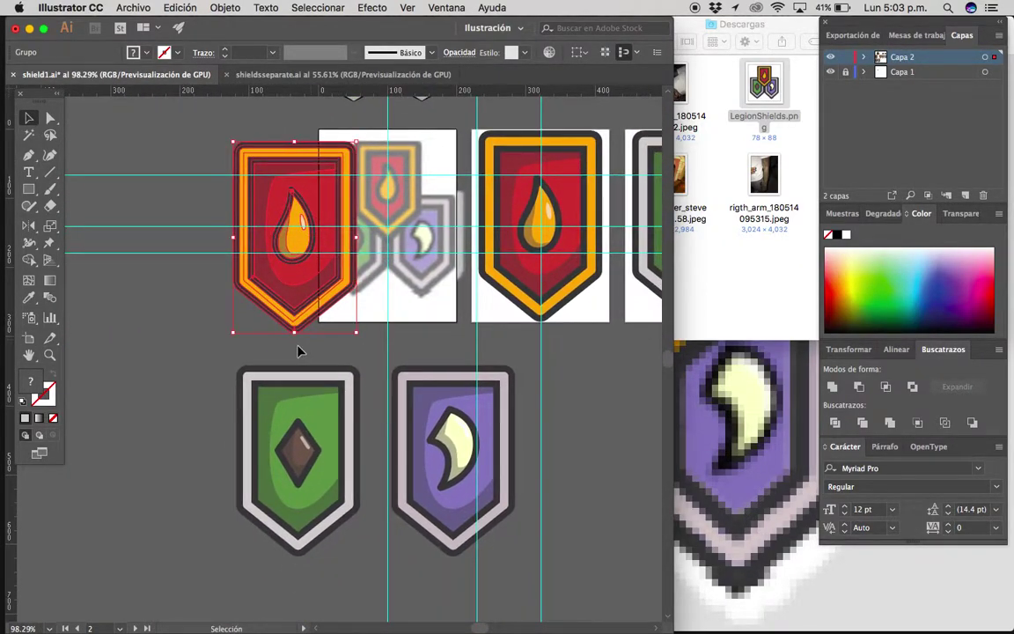
Scale all three shields down onto the left artboard and park green and purple below it.
shift+click(403, 465)
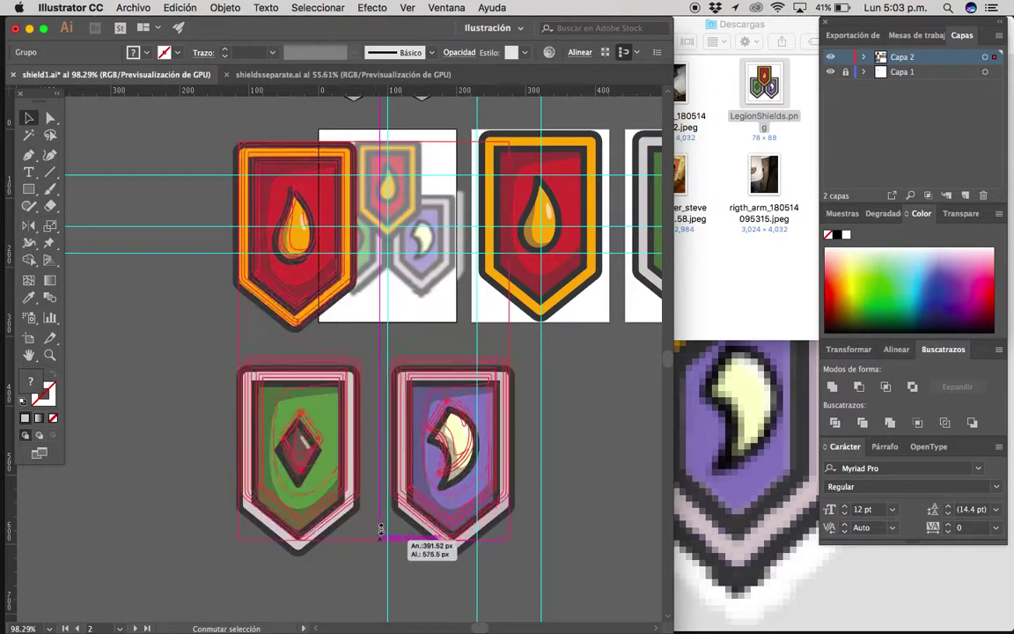
drag(376, 560, 408, 325)
scroll(323, 289, up, 1)
scroll(323, 290, up, 2)
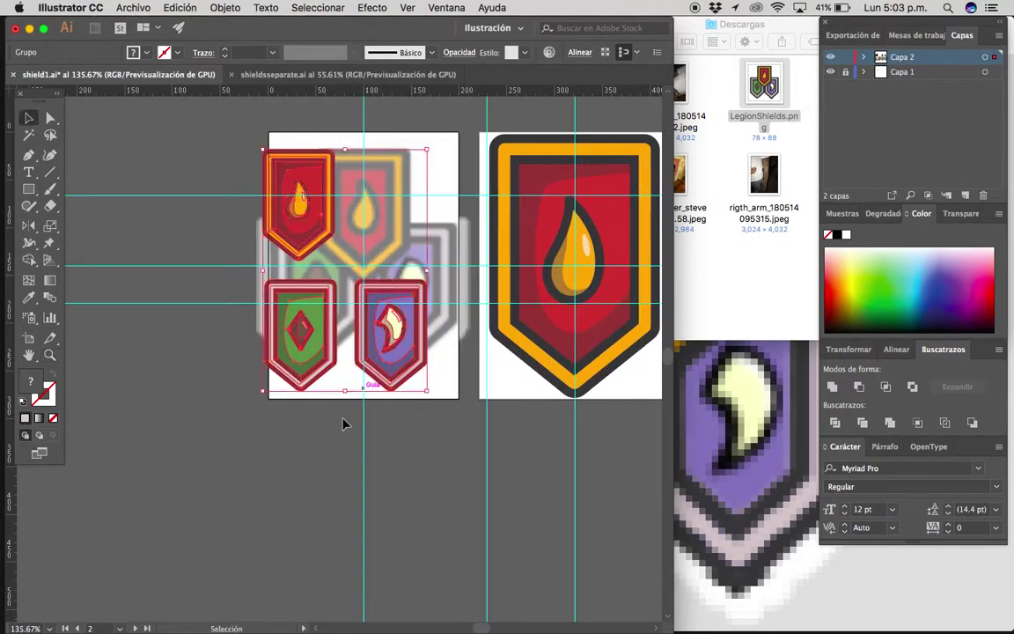
drag(255, 405, 414, 291)
drag(299, 334, 300, 478)
Centre the red shield on the vertical guide with a slight rightward nudge.
drag(273, 188, 460, 178)
key(z)
key(v)
drag(375, 227, 380, 228)
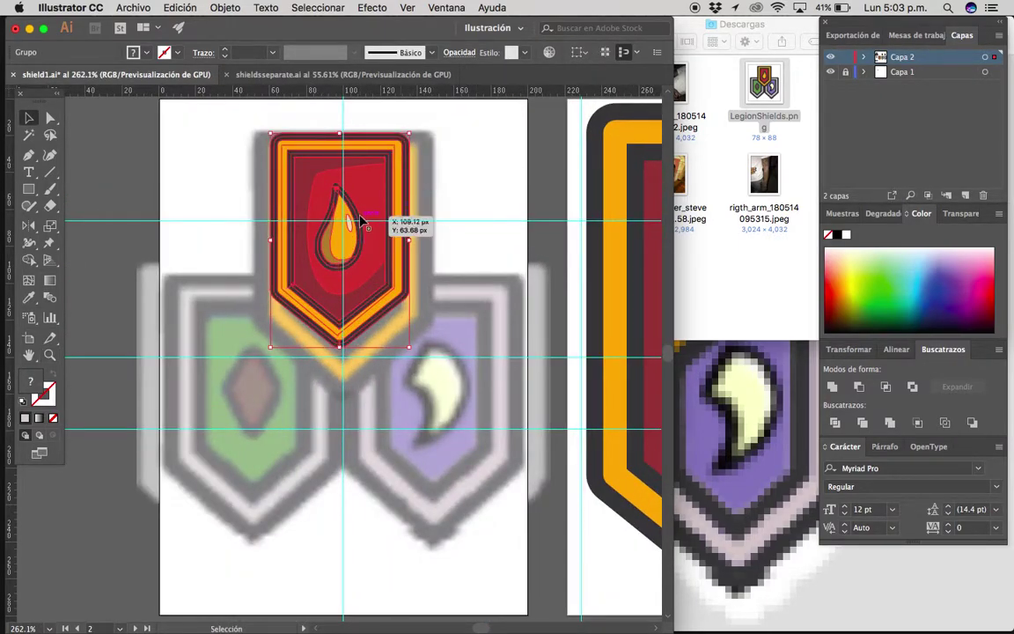
key(z)
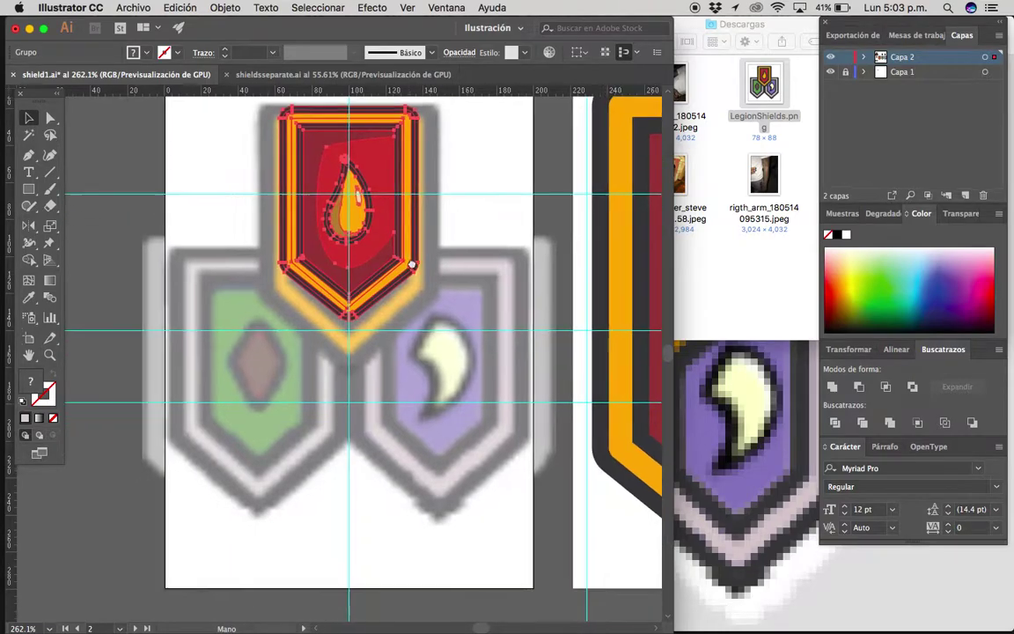
scroll(396, 247, up, 2)
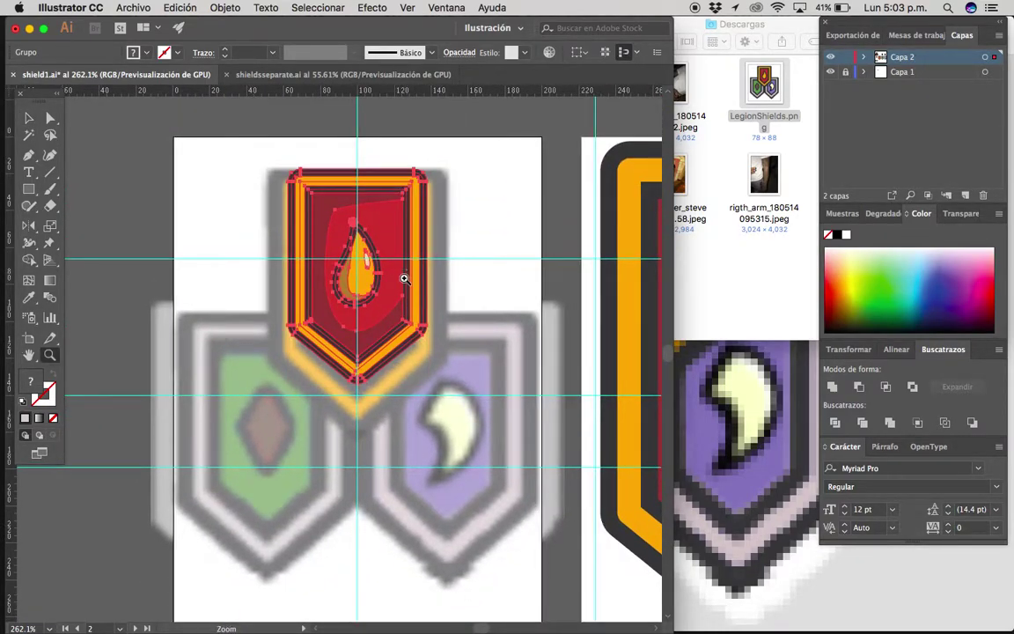
drag(403, 346, 352, 317)
key(v)
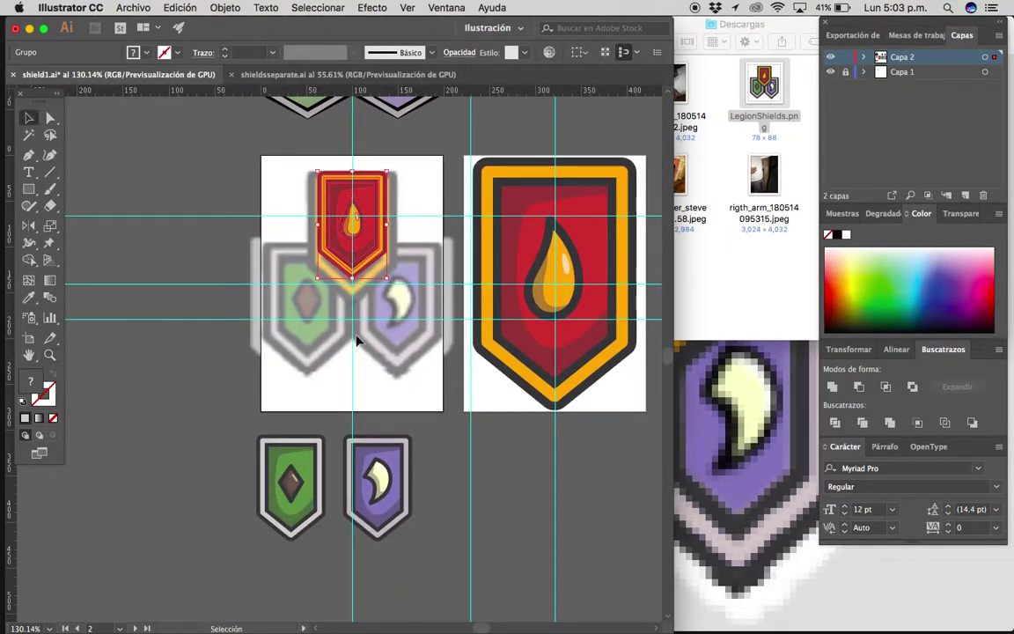
drag(261, 400, 374, 436)
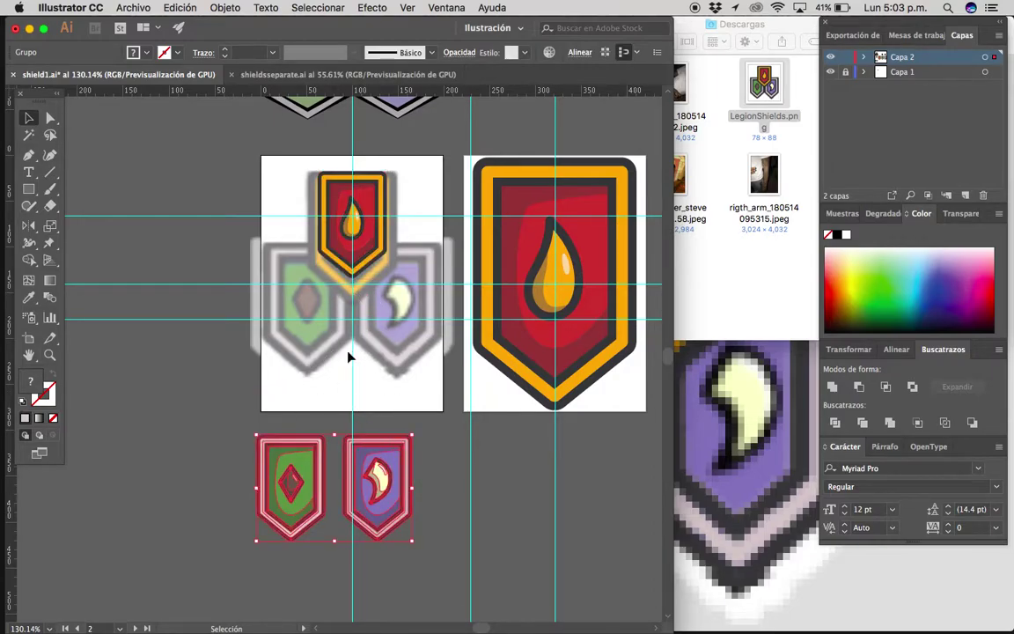
Move the green and purple shield pair up onto the artboard below the red shield.
click(379, 305)
scroll(374, 302, up, 3)
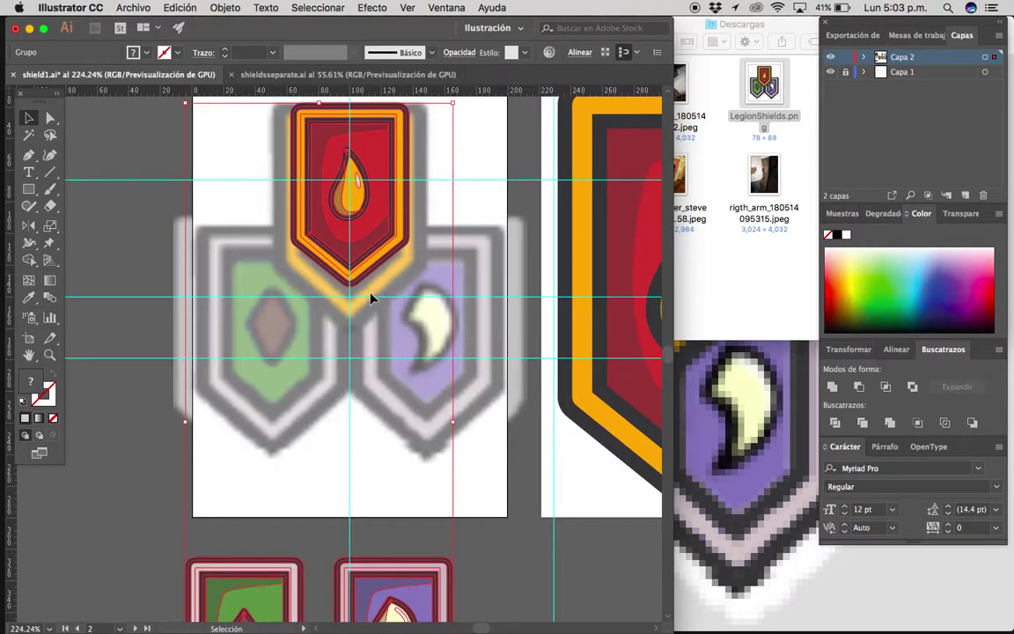
scroll(356, 387, down, 3)
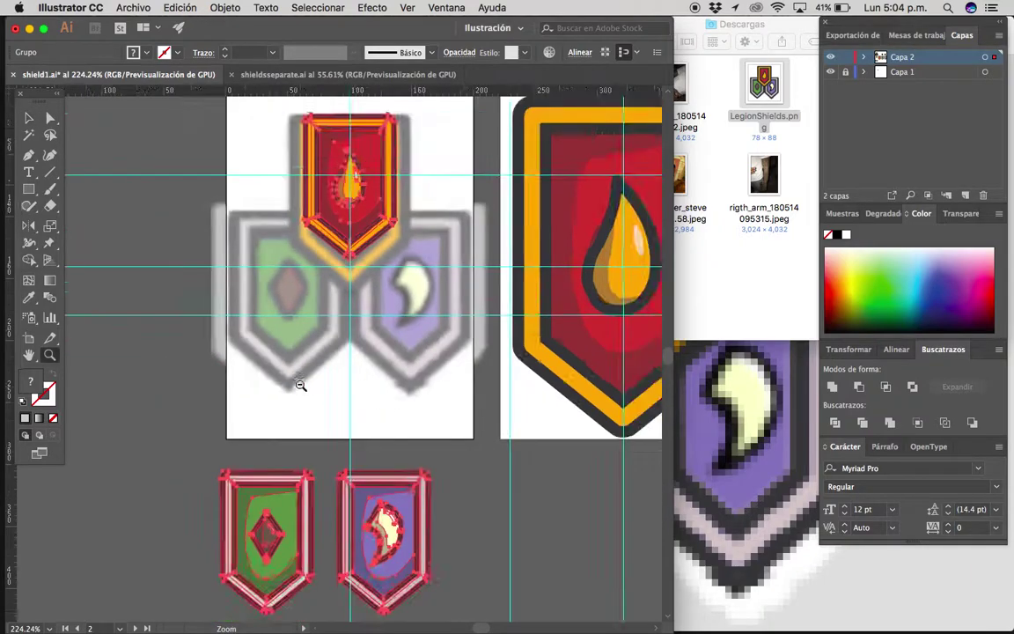
click(383, 515)
drag(383, 515, 387, 421)
scroll(387, 421, up, 2)
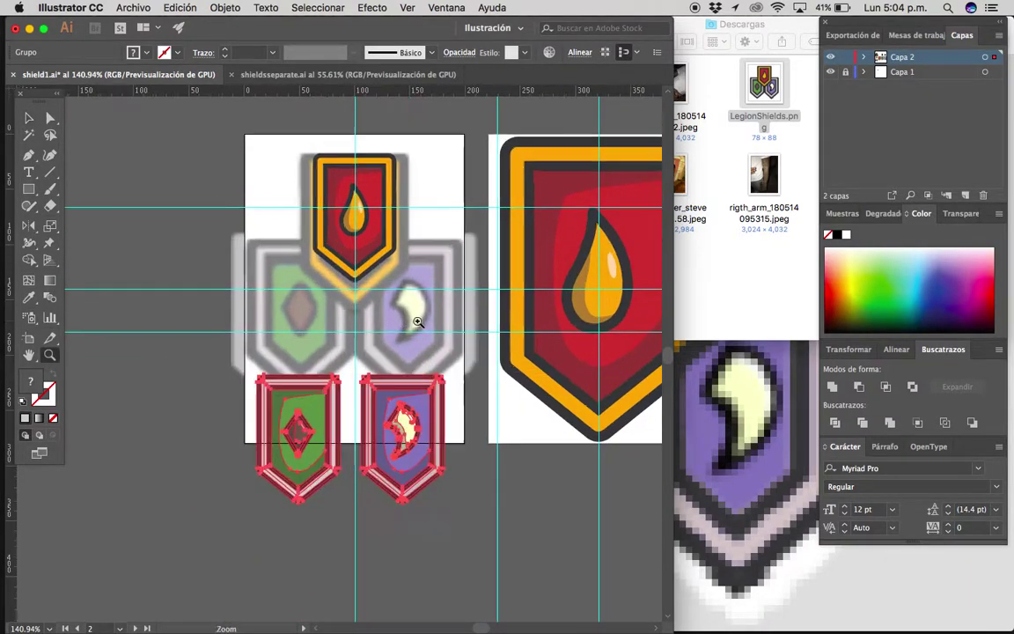
scroll(328, 339, down, 2)
scroll(327, 338, up, 1)
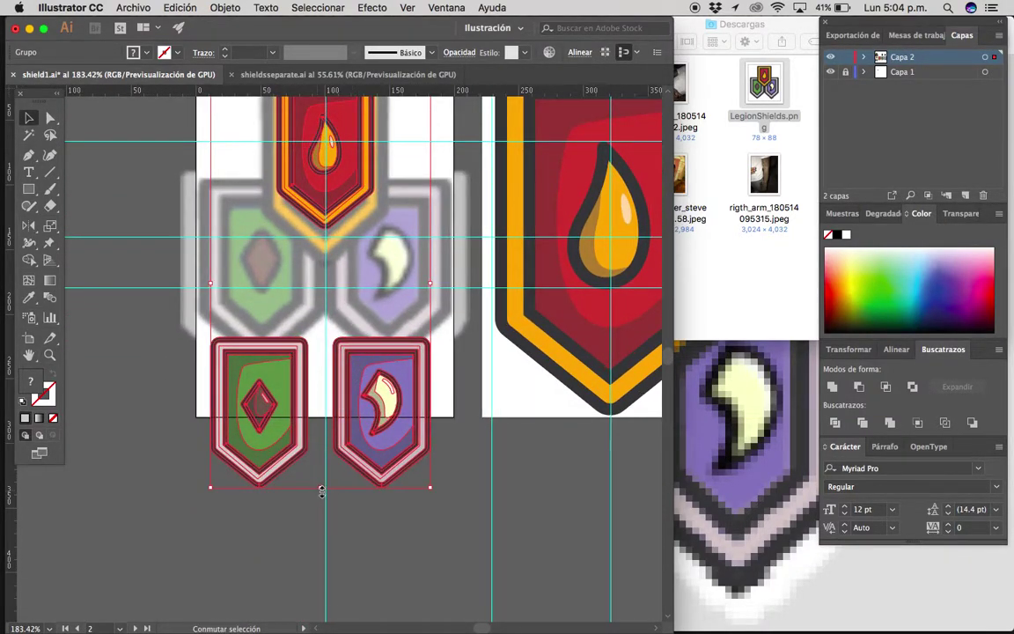
Scale the green and purple pair larger by dragging its bottom bounding-box handle.
drag(323, 486, 325, 564)
scroll(369, 389, up, 3)
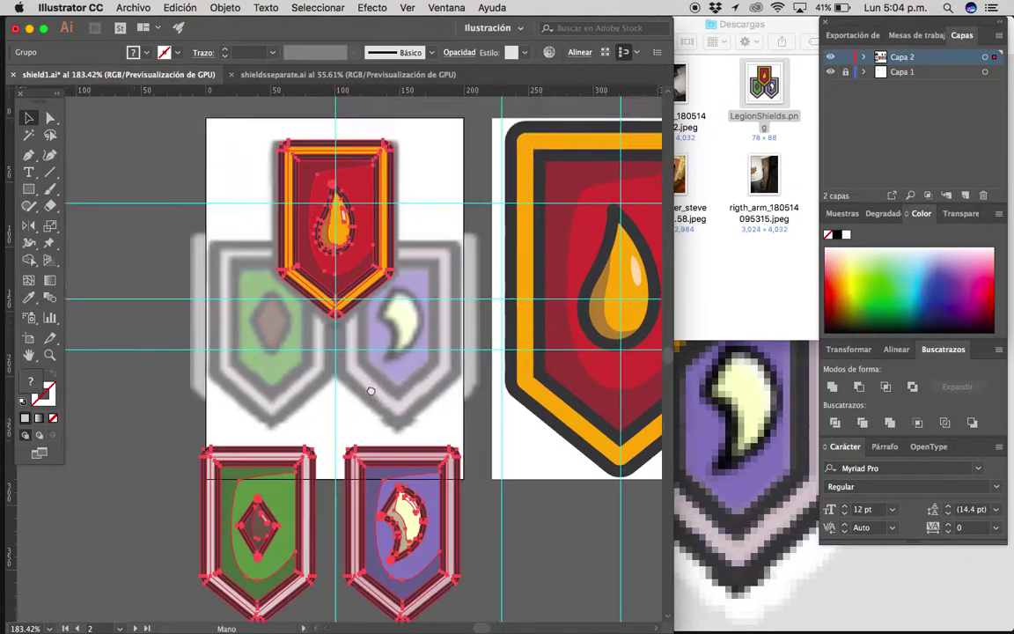
scroll(387, 369, up, 1)
click(401, 355)
scroll(396, 350, down, 2)
scroll(367, 355, down, 3)
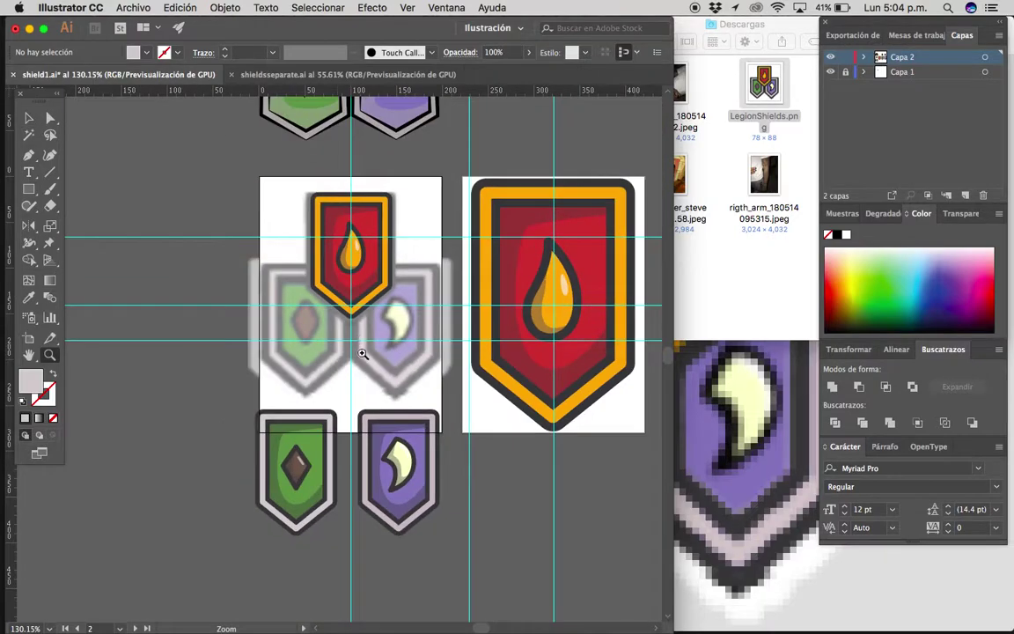
scroll(360, 352, up, 2)
scroll(304, 307, up, 3)
Enlarge the bottom shield pair slightly more, then deselect and pick out the green shield.
click(400, 440)
scroll(370, 440, down, 2)
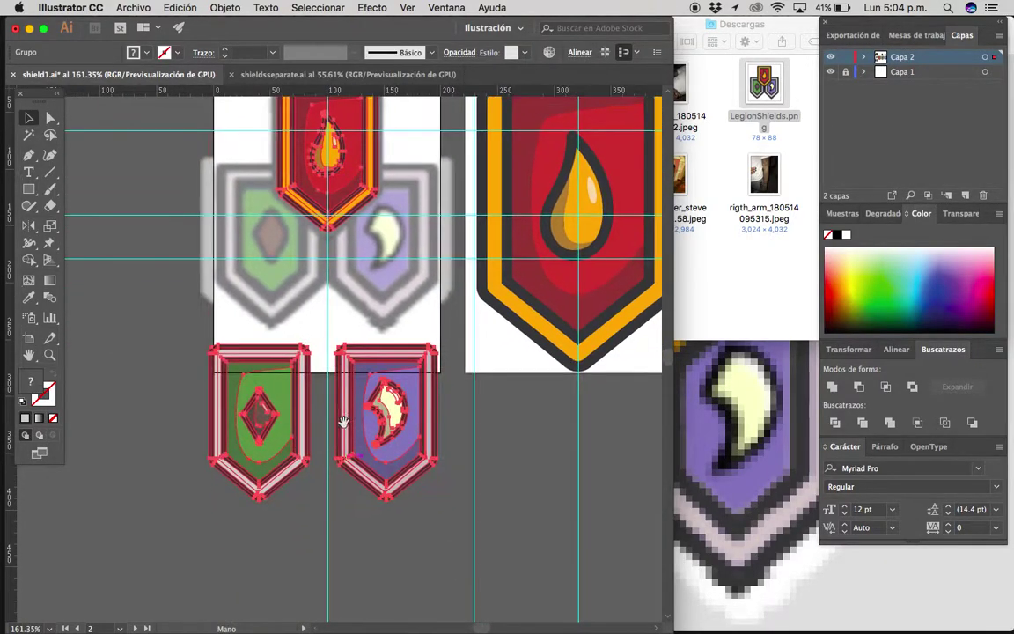
drag(324, 502, 328, 513)
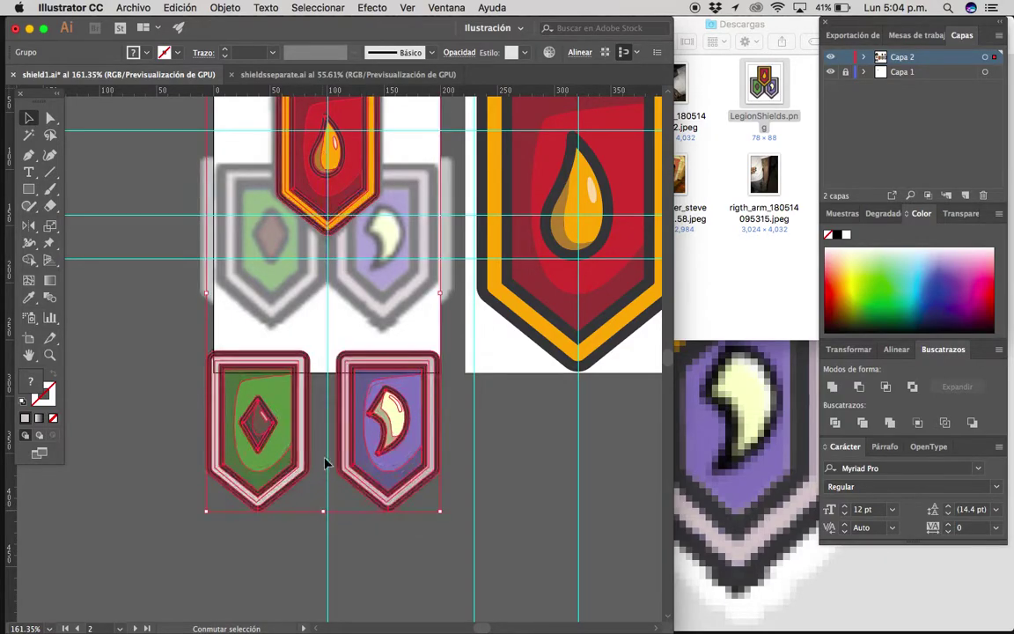
scroll(333, 357, up, 3)
scroll(333, 357, up, 3)
key(ctrl+shift+a)
key(z)
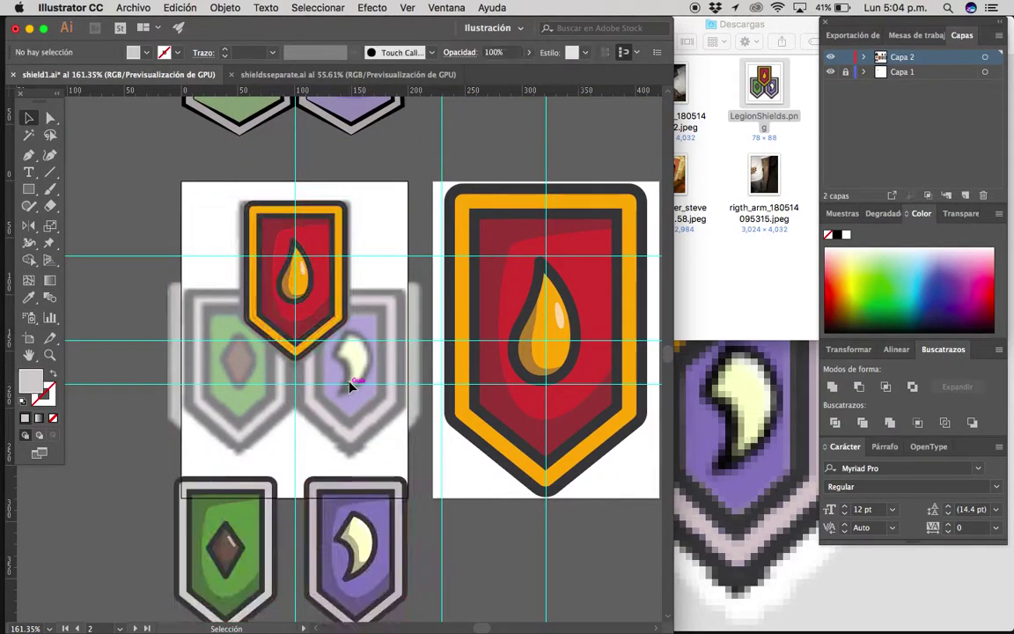
scroll(340, 365, down, 3)
scroll(339, 366, down, 2)
key(v)
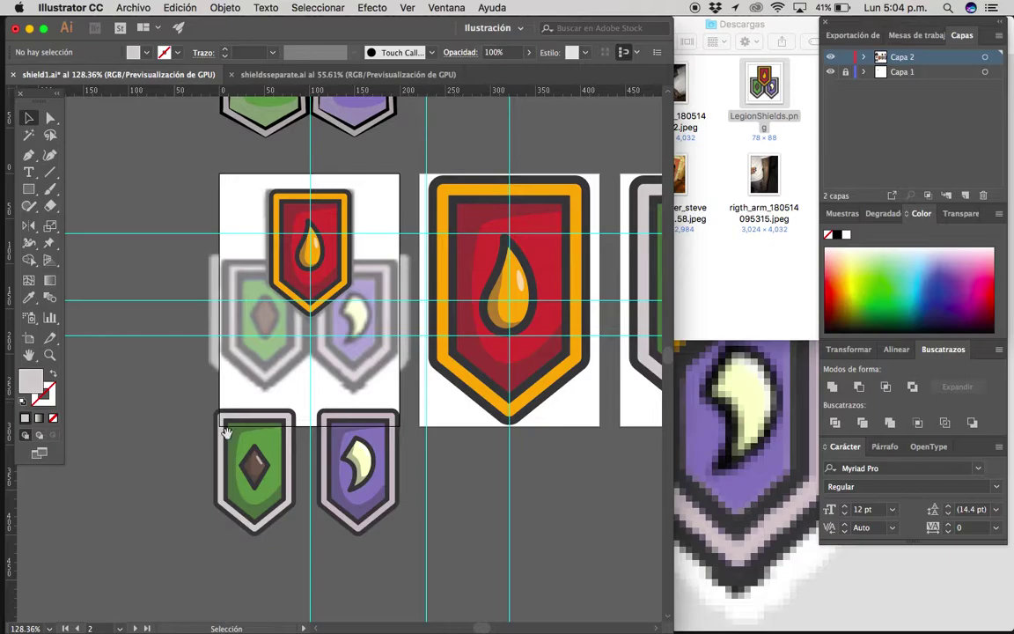
scroll(226, 432, down, 2)
scroll(287, 306, down, 2)
scroll(264, 334, up, 2)
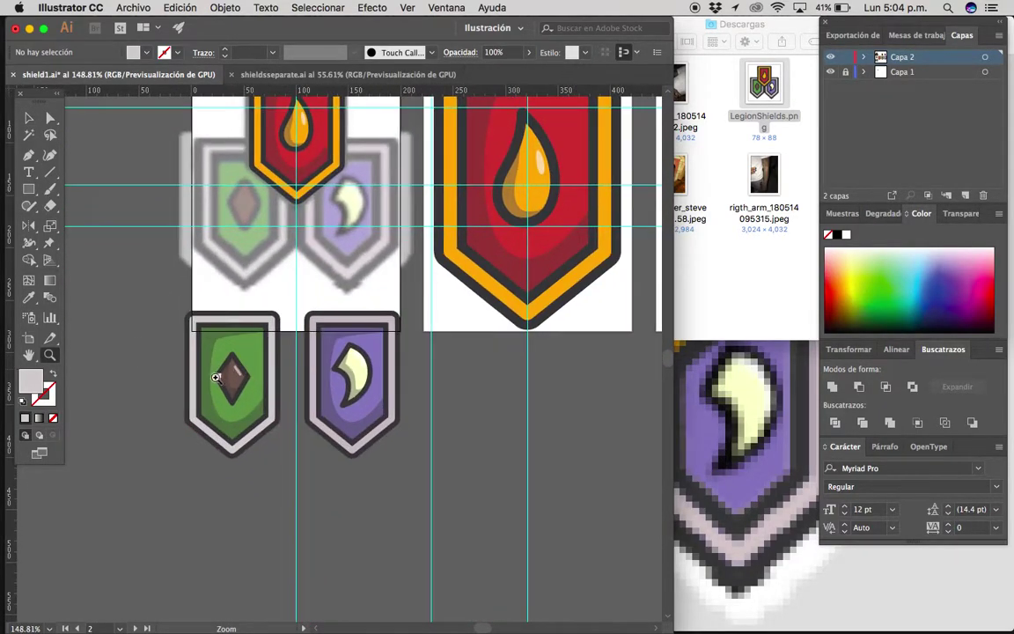
click(230, 370)
Shift the green shield right and place the purple shield beside it.
key(z)
scroll(317, 376, up, 2)
key(v)
drag(297, 370, 326, 365)
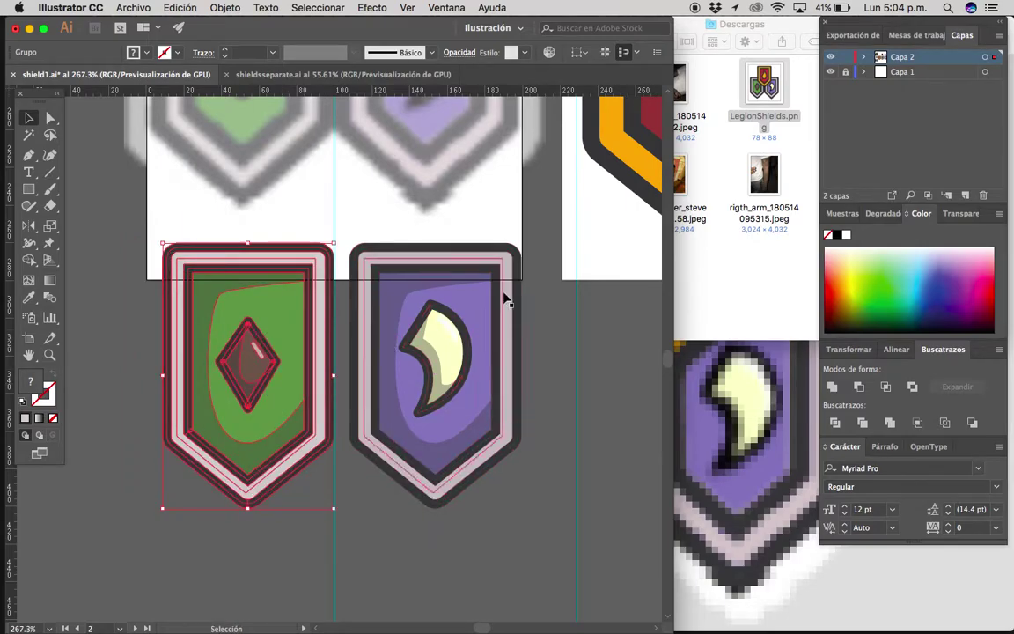
click(440, 401)
drag(446, 388, 431, 374)
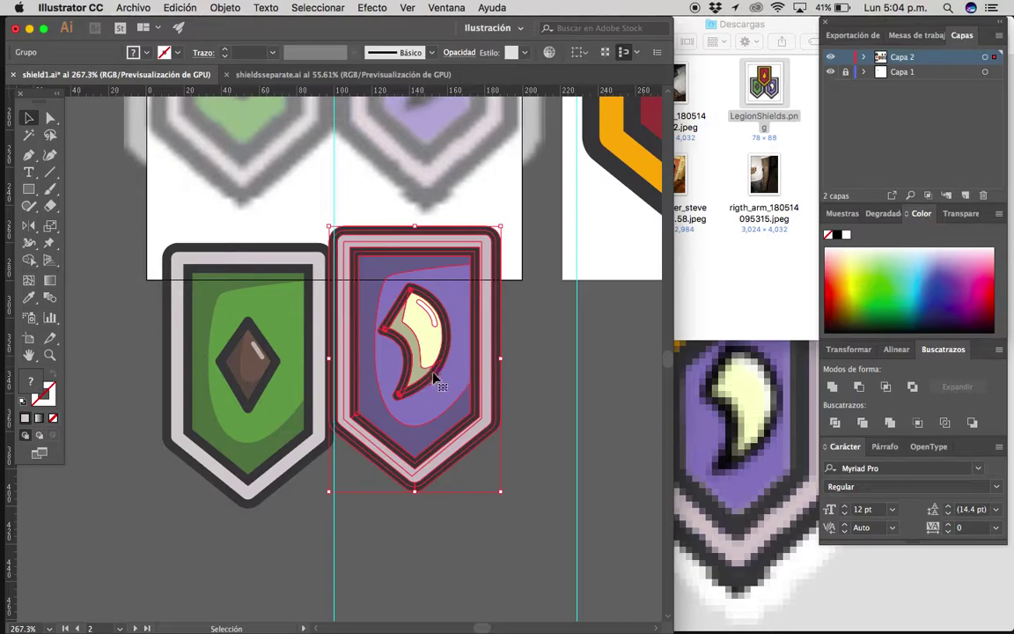
mouse_move(431, 374)
mouse_down()
mouse_move(449, 379)
mouse_move(432, 378)
mouse_up()
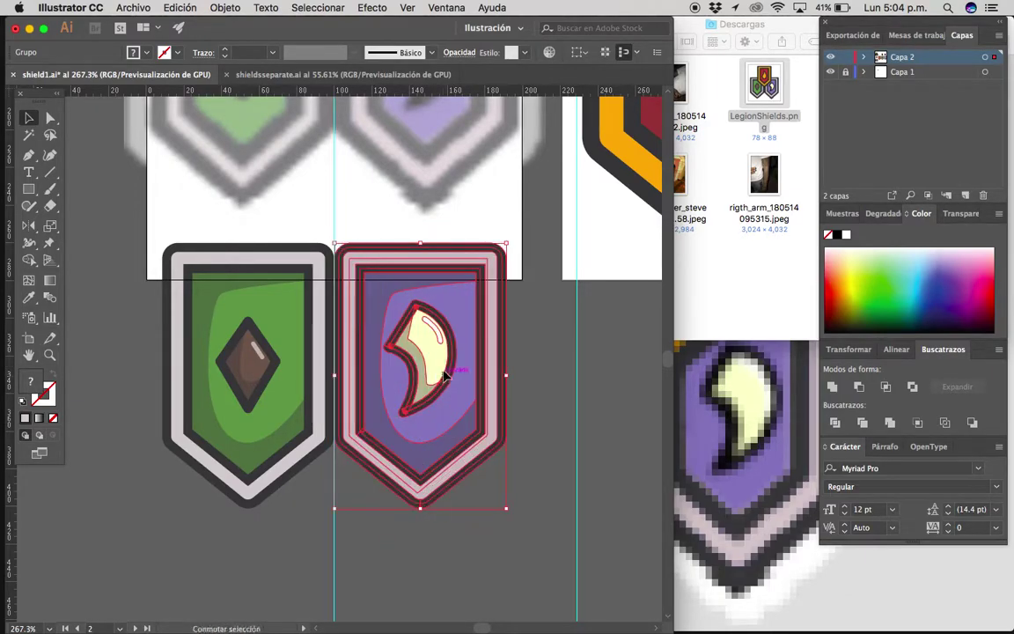
mouse_move(387, 353)
mouse_down()
mouse_move(445, 314)
mouse_move(355, 317)
mouse_move(476, 281)
mouse_up()
Zoom in on the touching edges and nudge the green shield down to align both tops.
key(v)
click(231, 181)
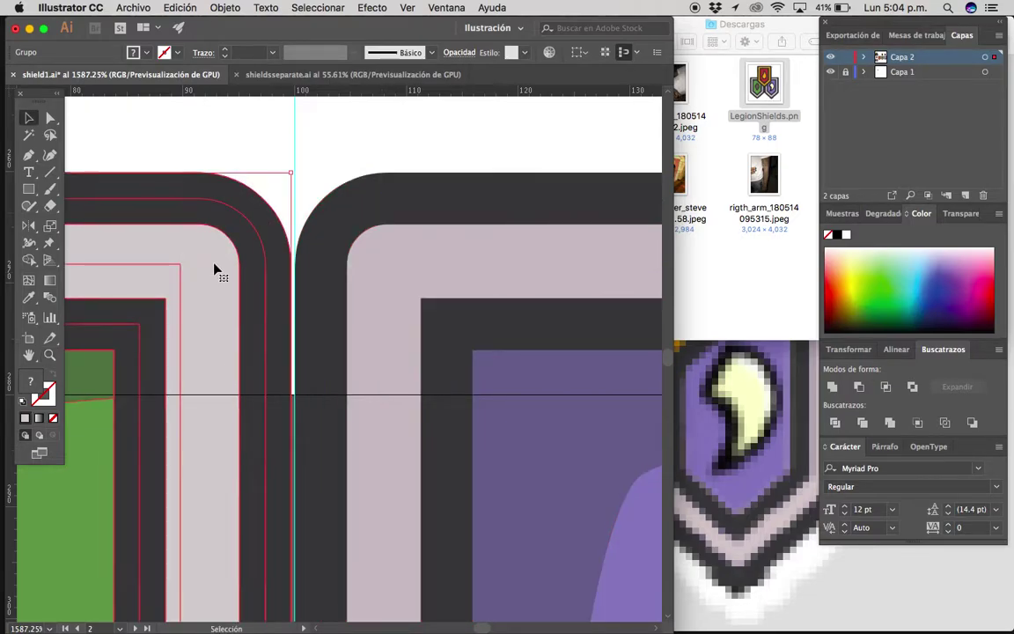
click(377, 156)
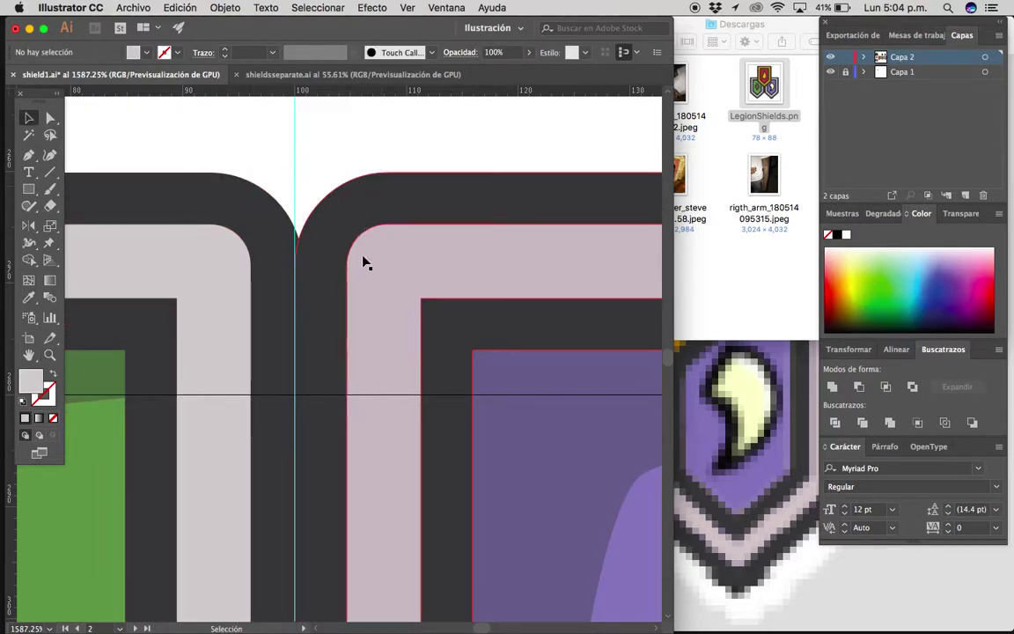
click(245, 227)
key(z)
key(v)
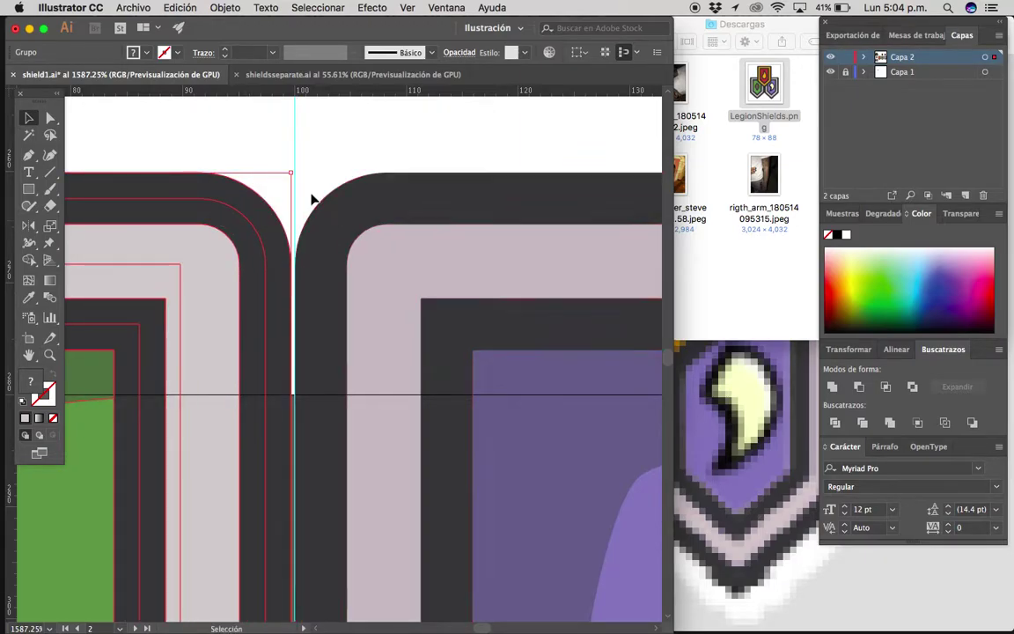
alt+scroll(311, 200, up, 5)
drag(197, 345, 201, 349)
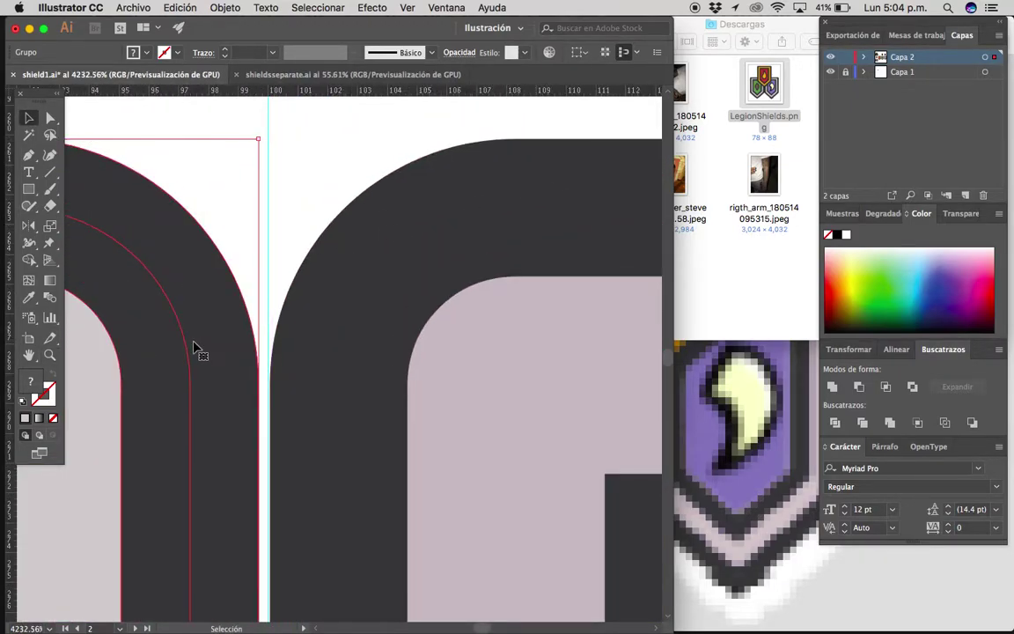
key(z)
alt+scroll(420, 334, down, 5)
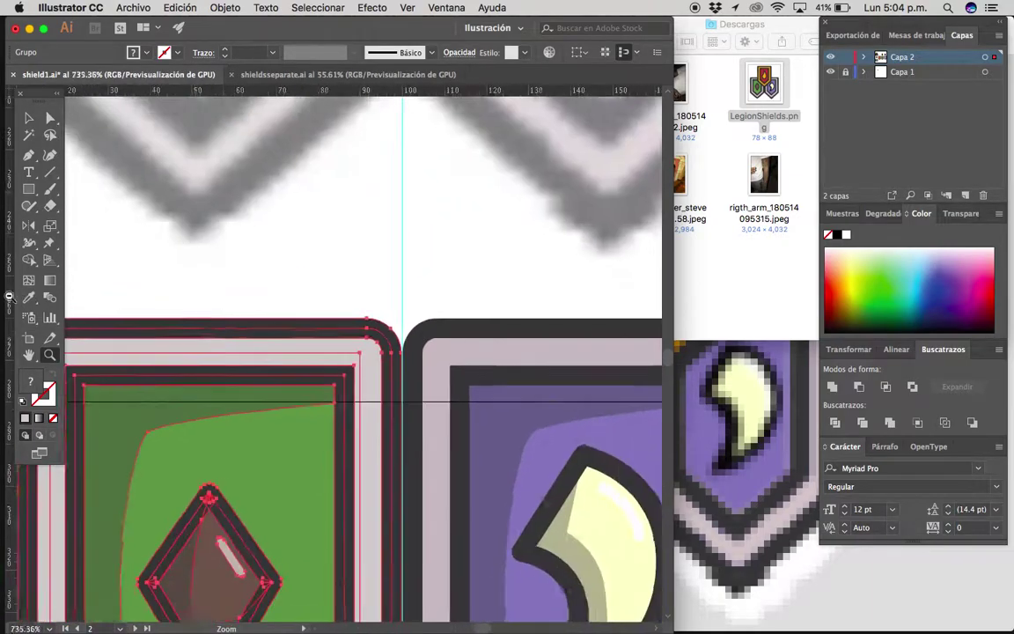
alt+scroll(427, 326, down, 2)
alt+scroll(431, 352, down, 1)
alt+scroll(430, 354, up, 1)
Move the green and purple pair straight up beneath the red shield, then view all artboards.
key(v)
shift+click(362, 335)
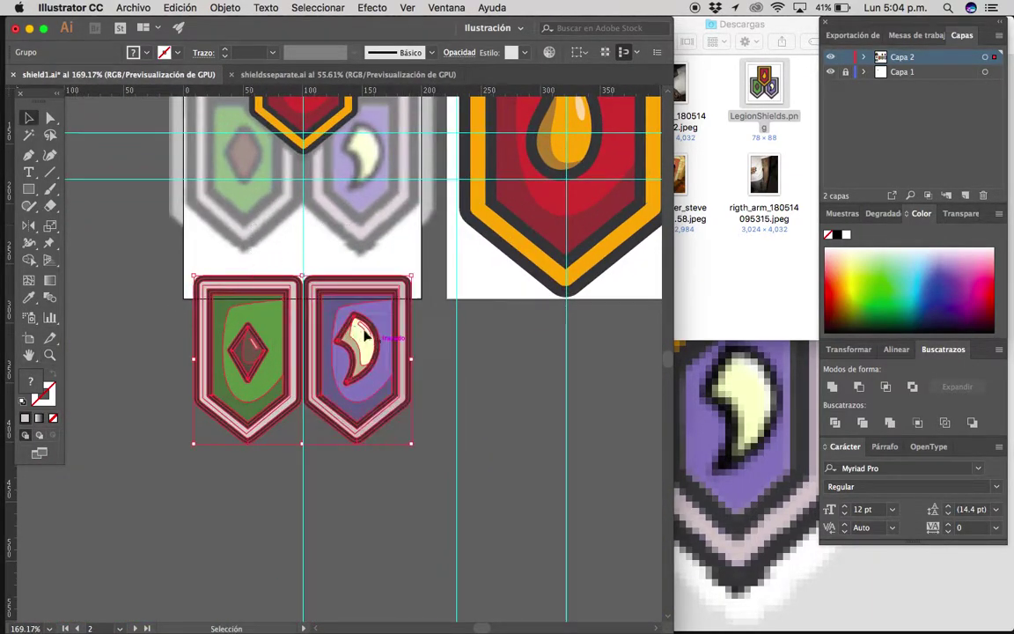
alt+scroll(262, 322, up, 1)
alt+scroll(352, 447, up, 1)
drag(352, 448, 352, 210)
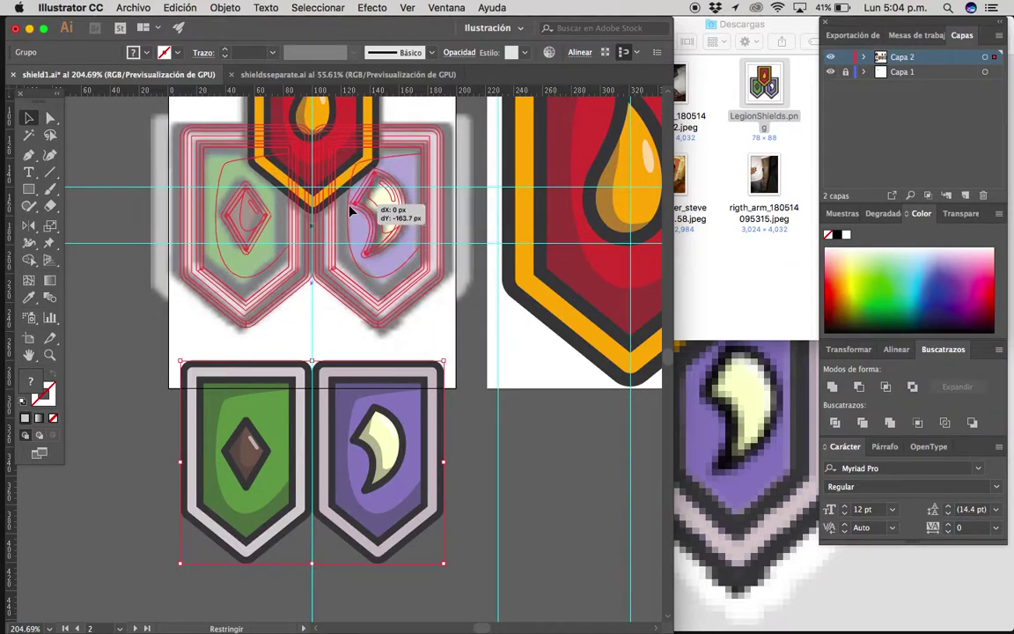
drag(352, 209, 352, 204)
drag(339, 299, 324, 395)
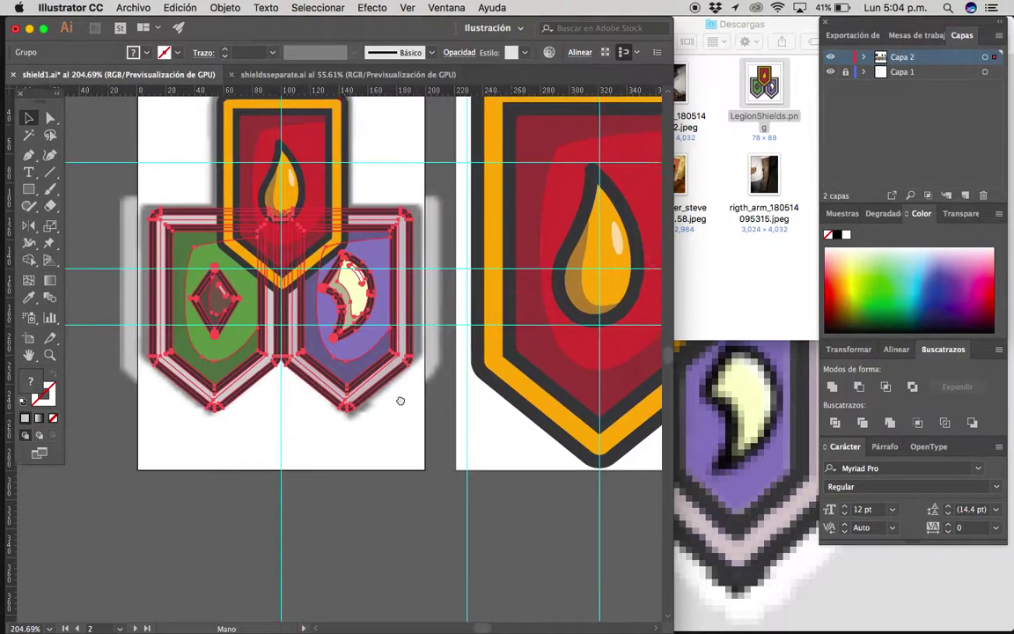
alt+scroll(401, 402, down, 2)
drag(377, 471, 328, 482)
alt+scroll(315, 491, down, 3)
alt+scroll(377, 460, up, 1)
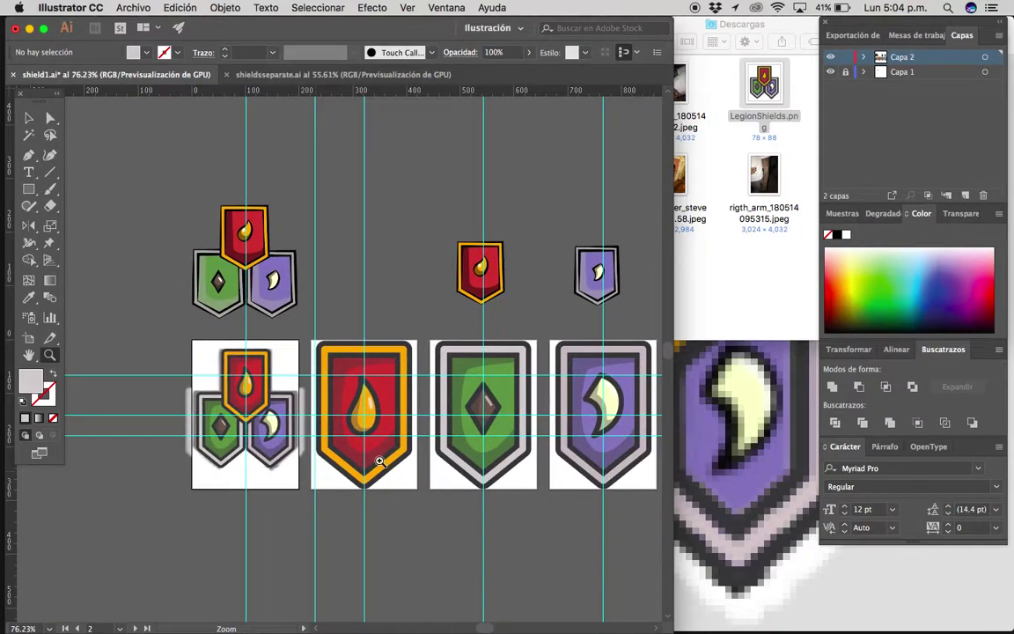
alt+scroll(326, 420, up, 1)
alt+scroll(356, 477, up, 1)
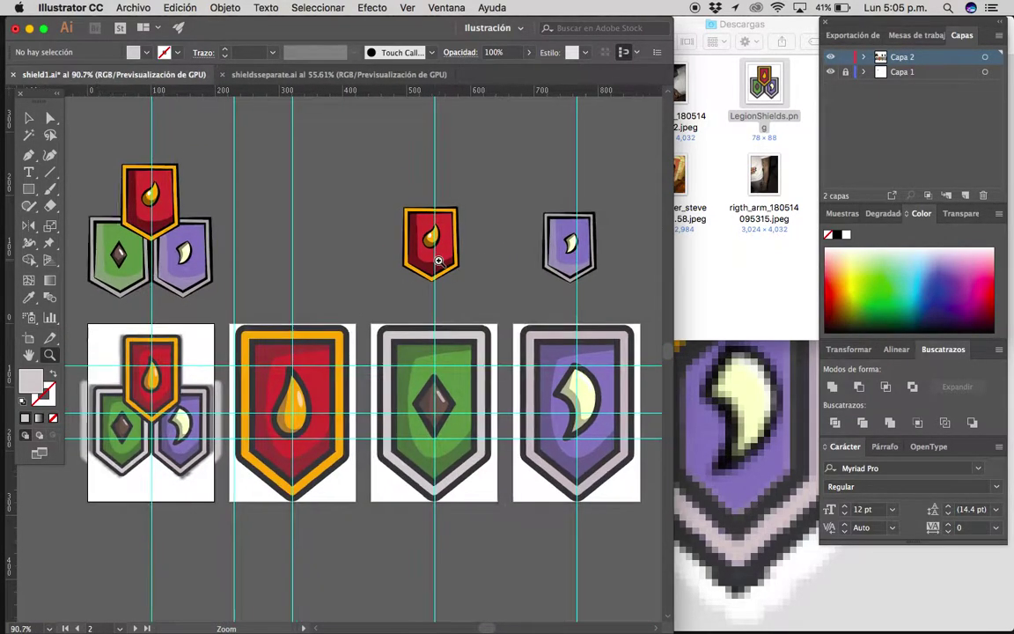
alt+scroll(438, 261, up, 1)
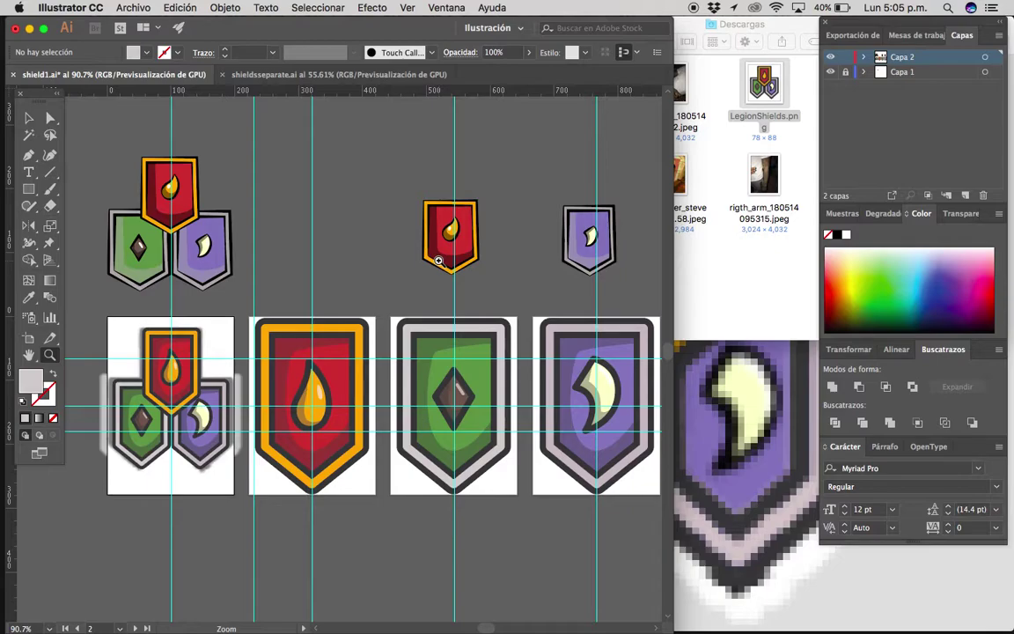
scroll(422, 334, down, 2)
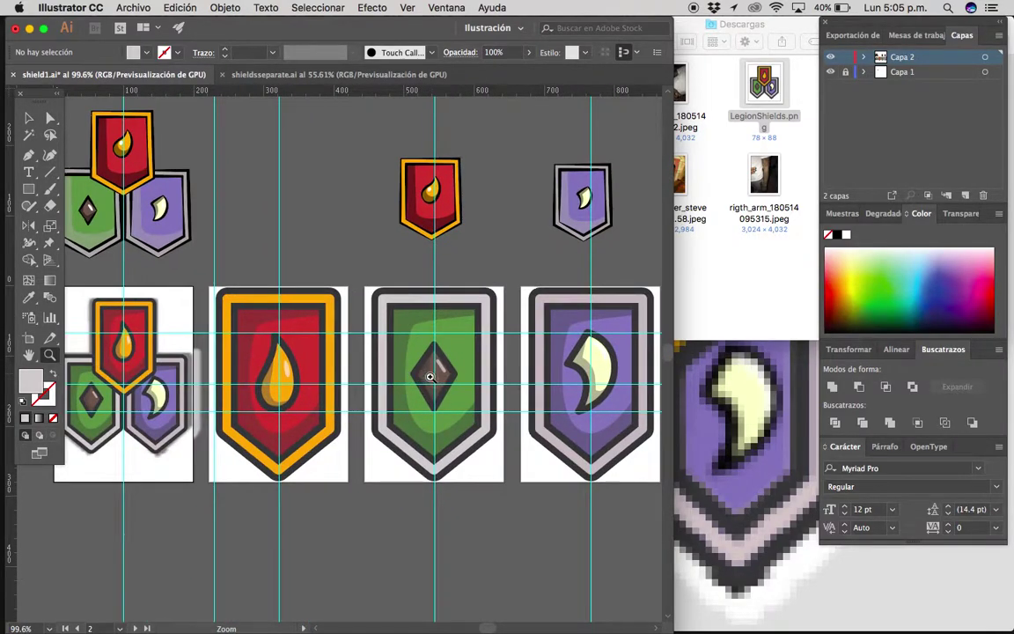
scroll(414, 390, up, 2)
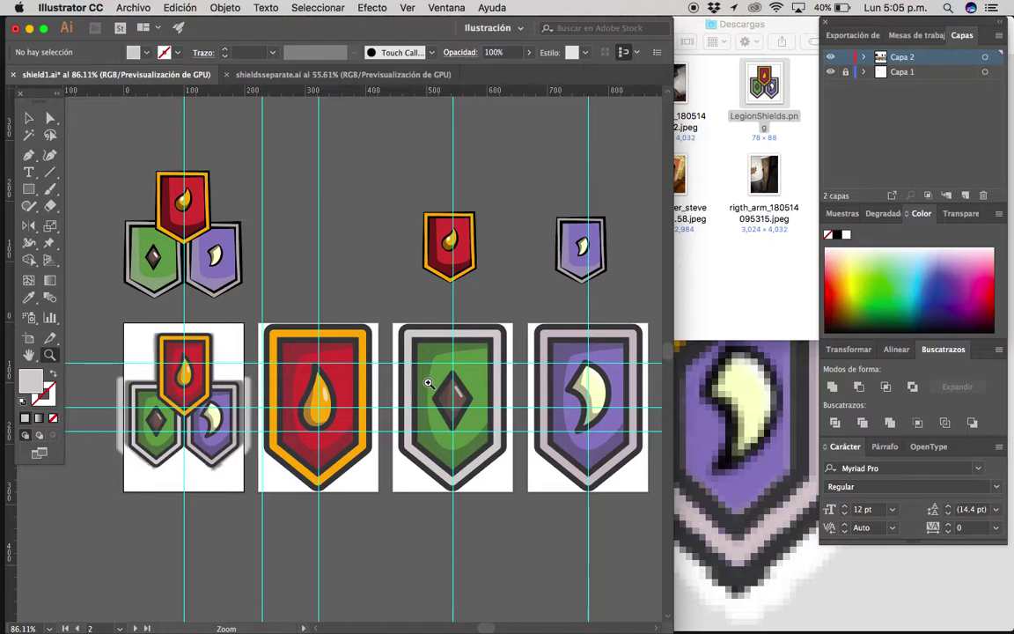